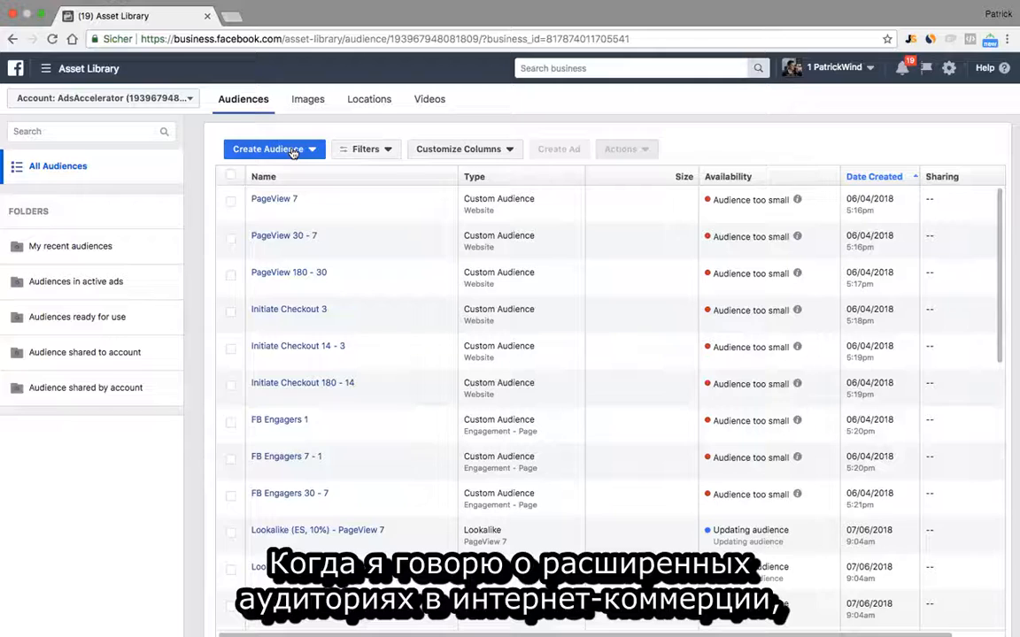
Start creating a saved audience and look through the form's location, age, gender and language settings.
click(293, 151)
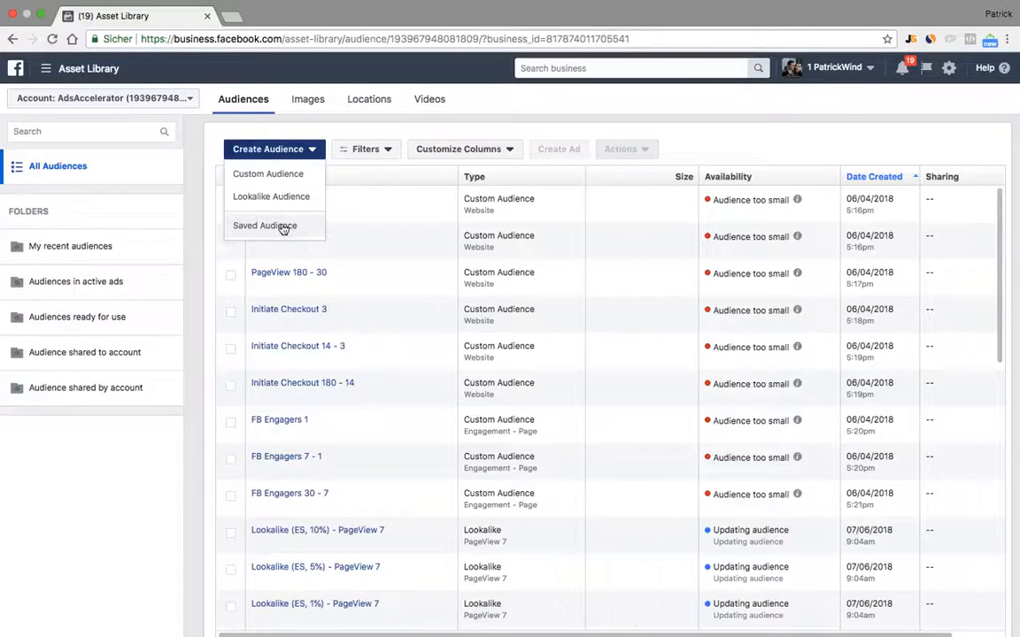
click(281, 226)
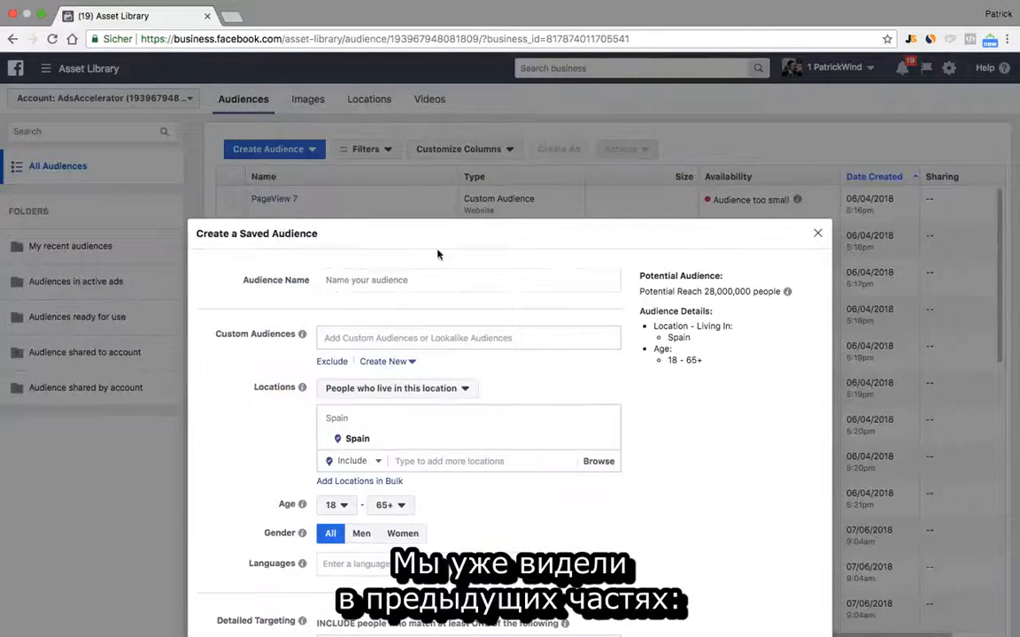
scroll(566, 269, down, 1)
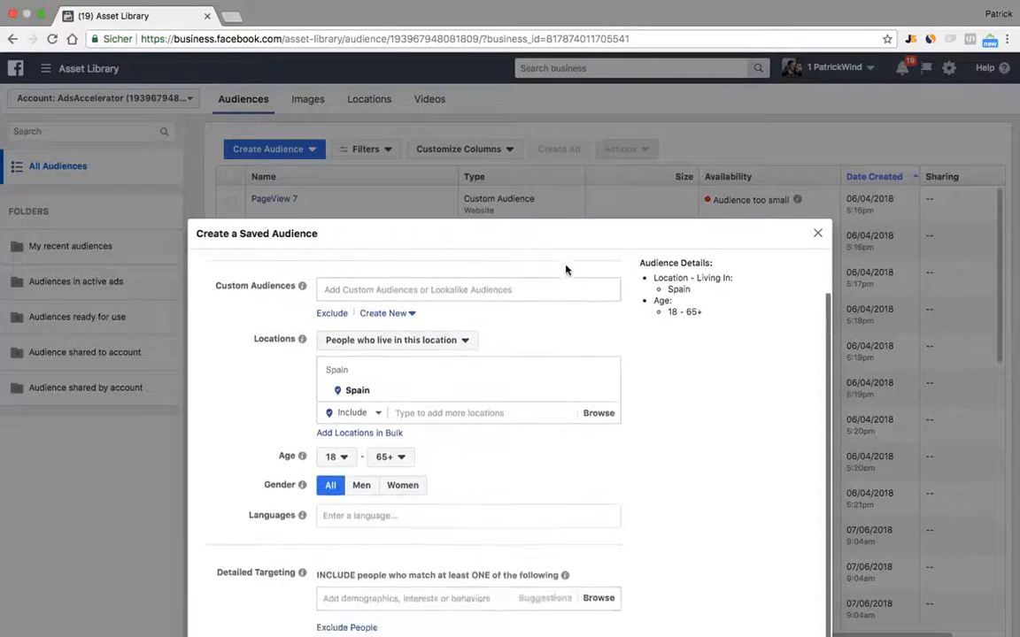
scroll(566, 270, up, 1)
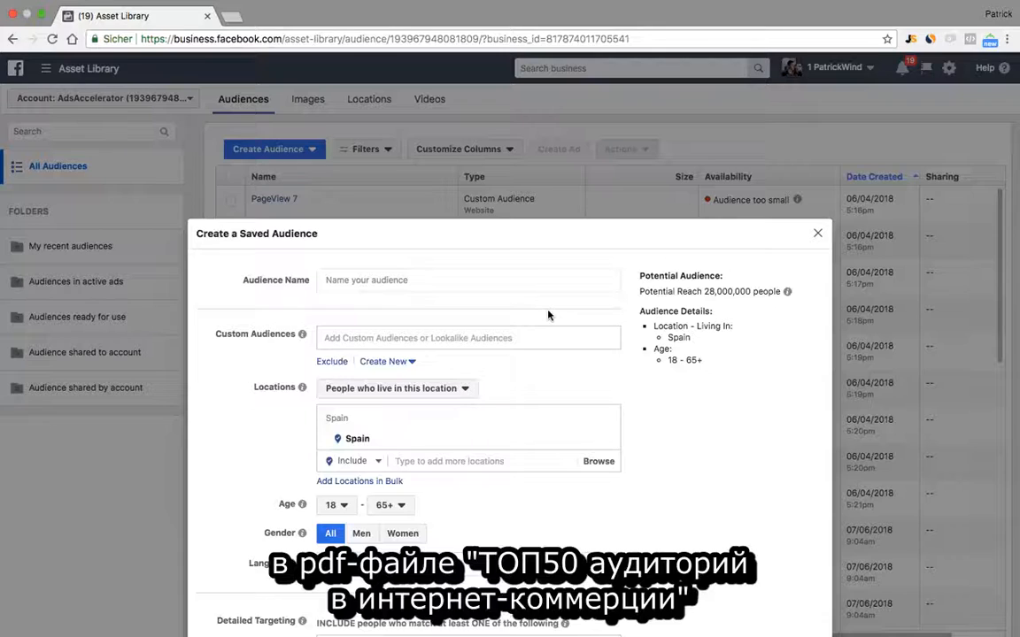
scroll(548, 315, down, 1)
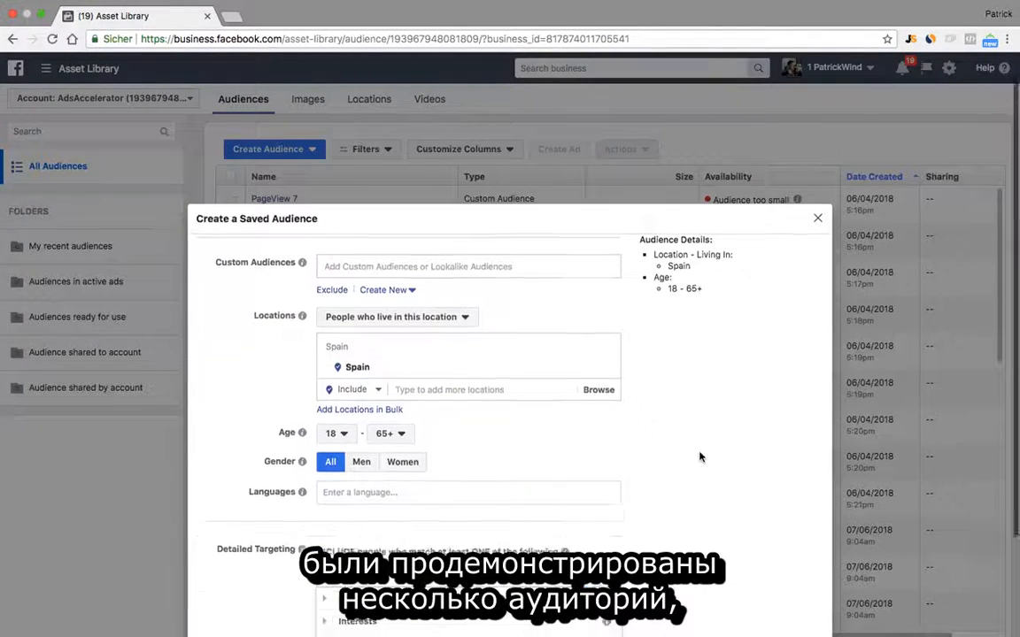
scroll(700, 455, down, 3)
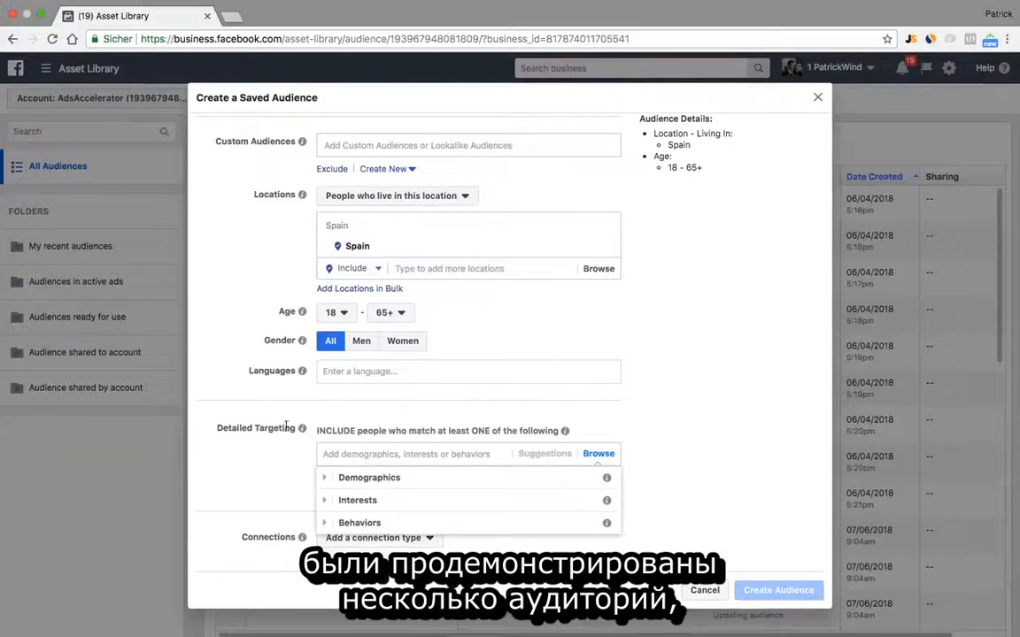
Examine the Demographics, Interests and Behaviors categories available for detailed targeting, and discard the unsaved audience form.
click(326, 480)
click(325, 480)
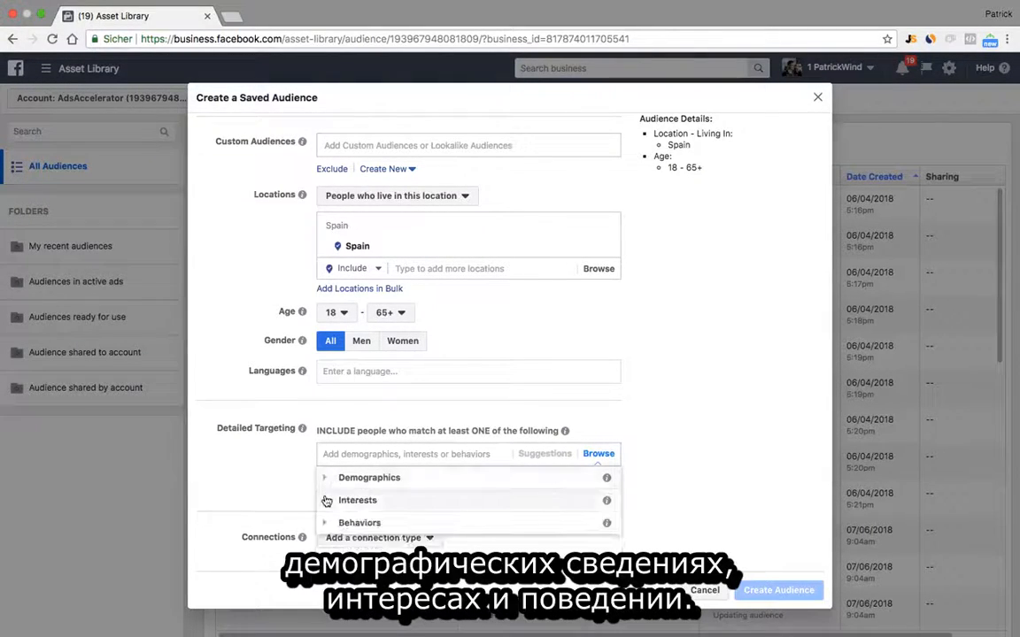
click(325, 501)
click(326, 479)
click(327, 523)
click(324, 483)
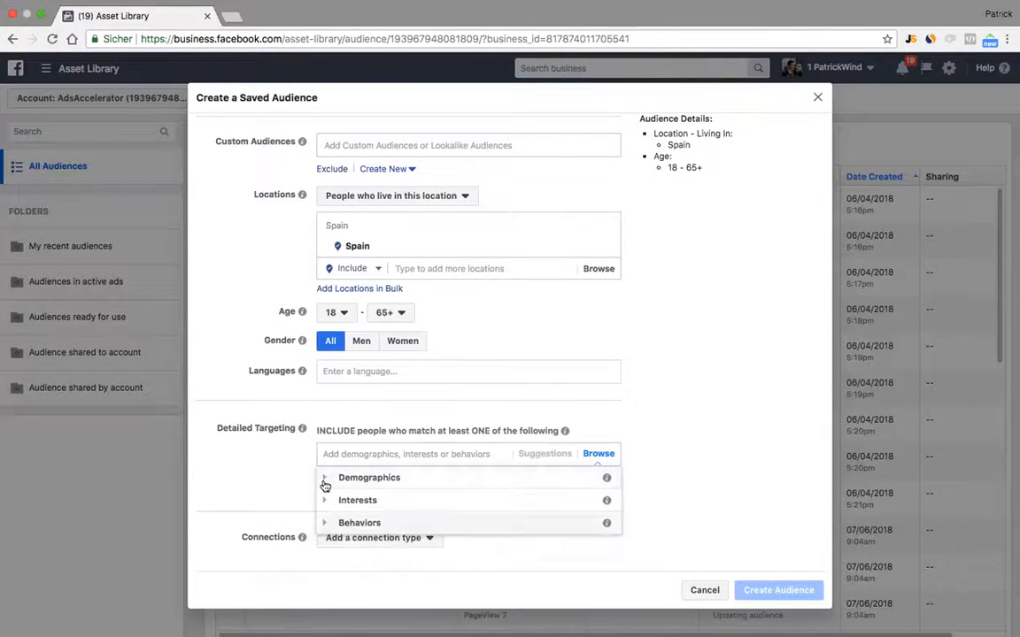
mouse_move(565, 431)
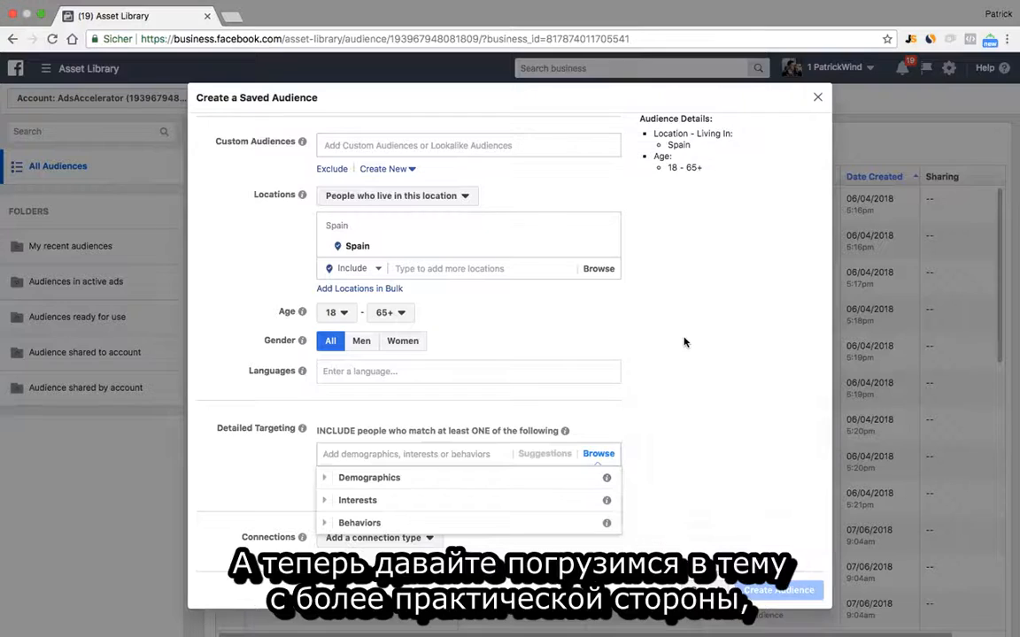
scroll(684, 341, up, 2)
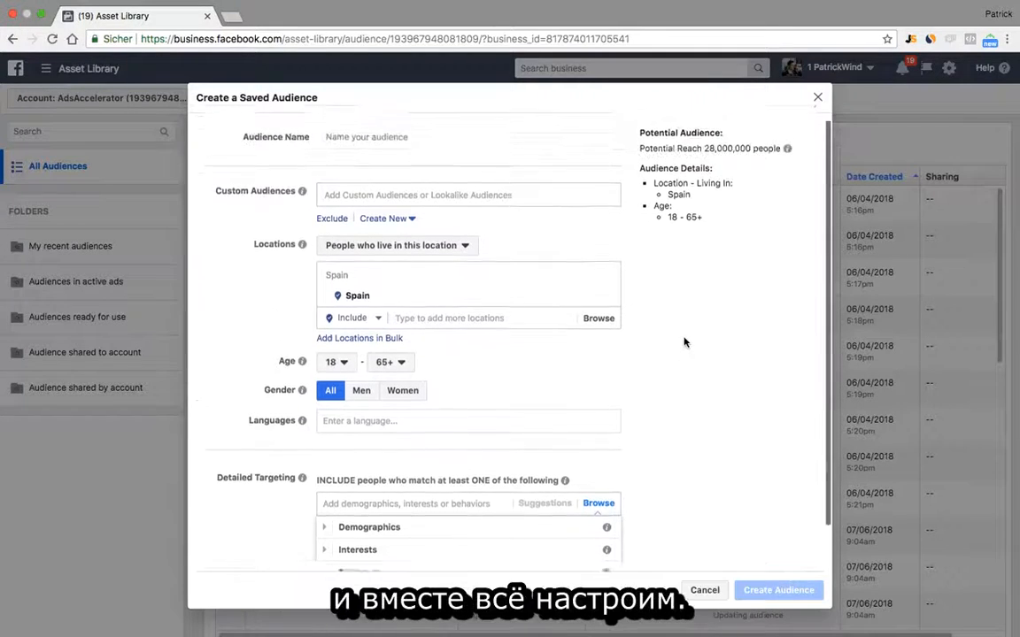
click(818, 99)
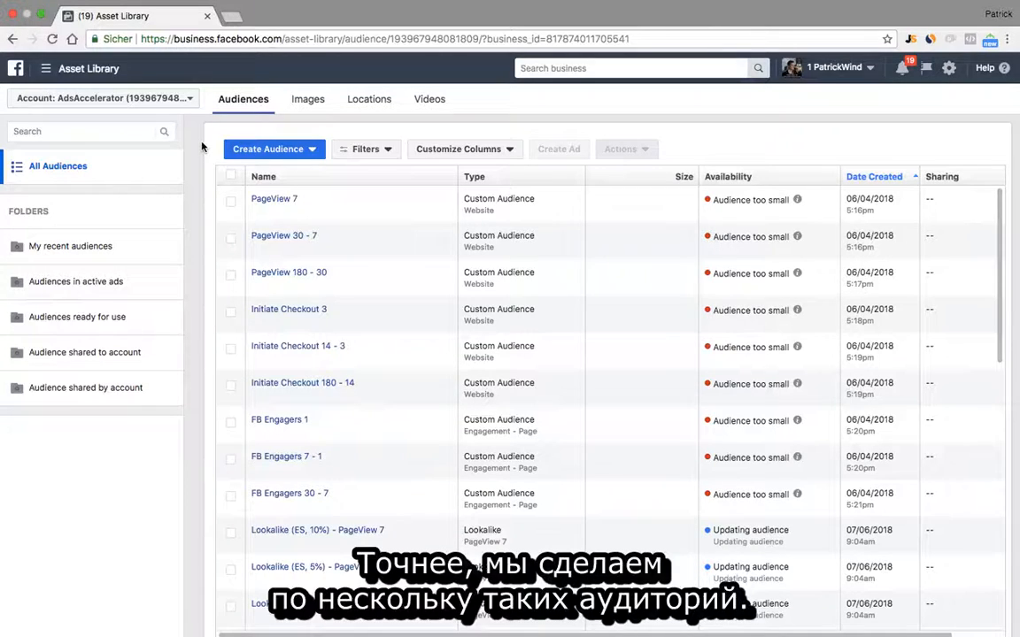
Start a new saved audience and review its default location, age, gender and targeting settings.
click(281, 150)
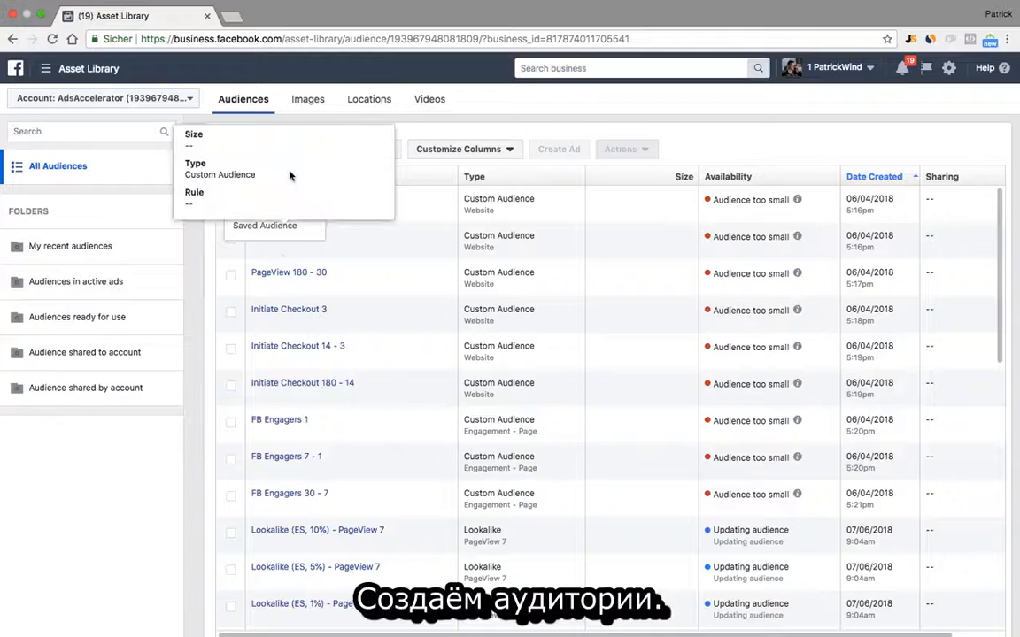
click(264, 227)
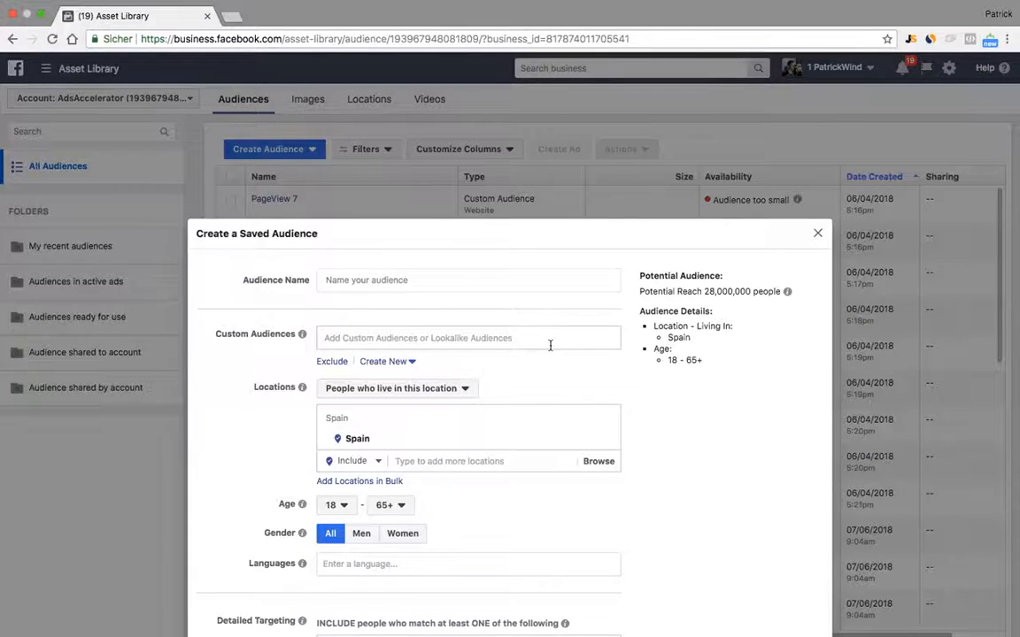
scroll(549, 350, down, 2)
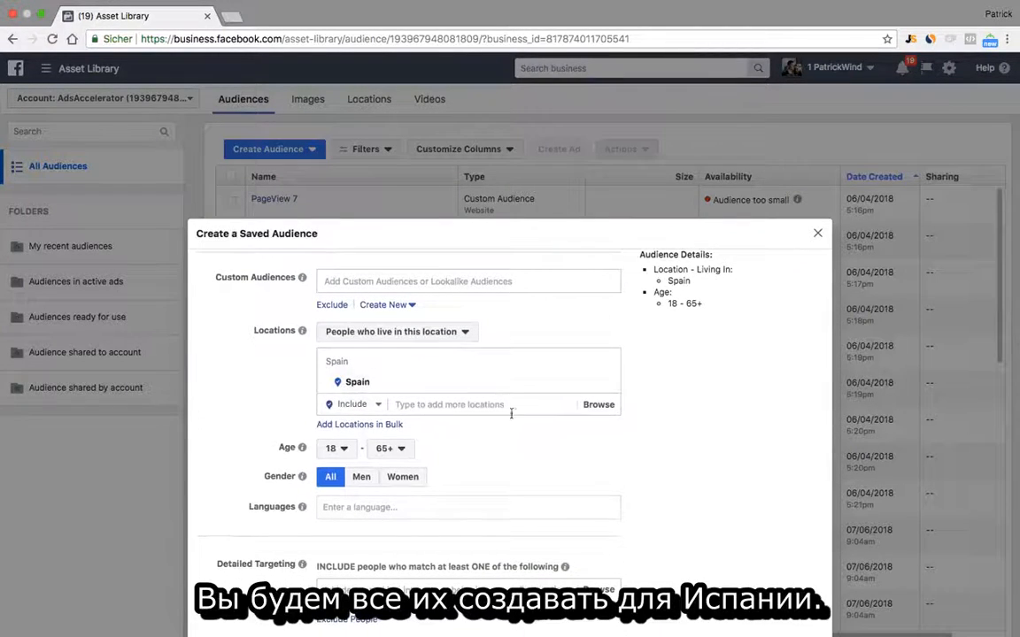
scroll(482, 387, up, 2)
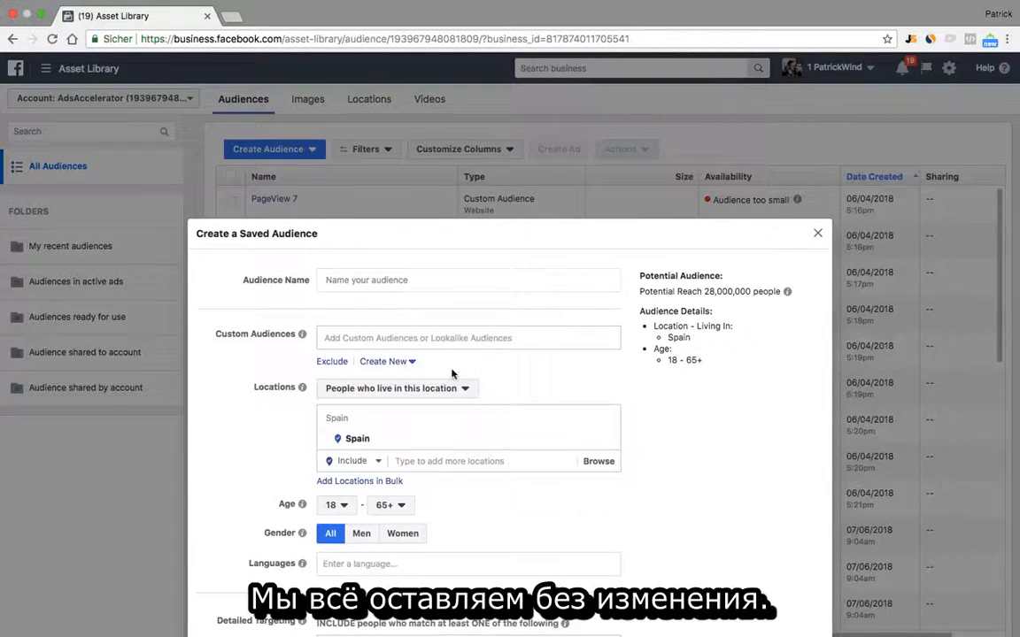
scroll(451, 374, down, 2)
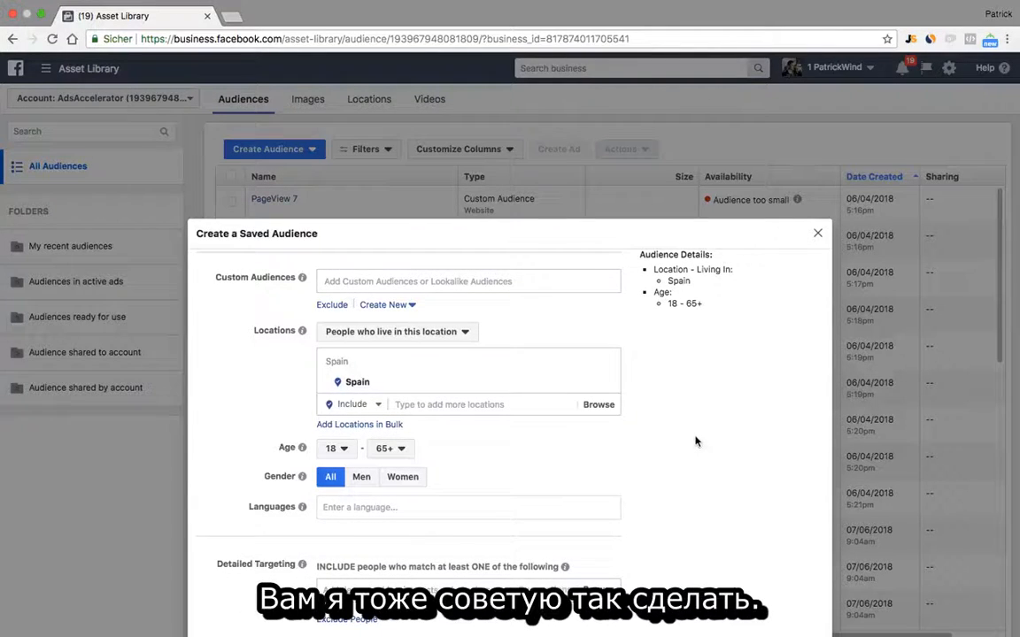
scroll(695, 442, down, 5)
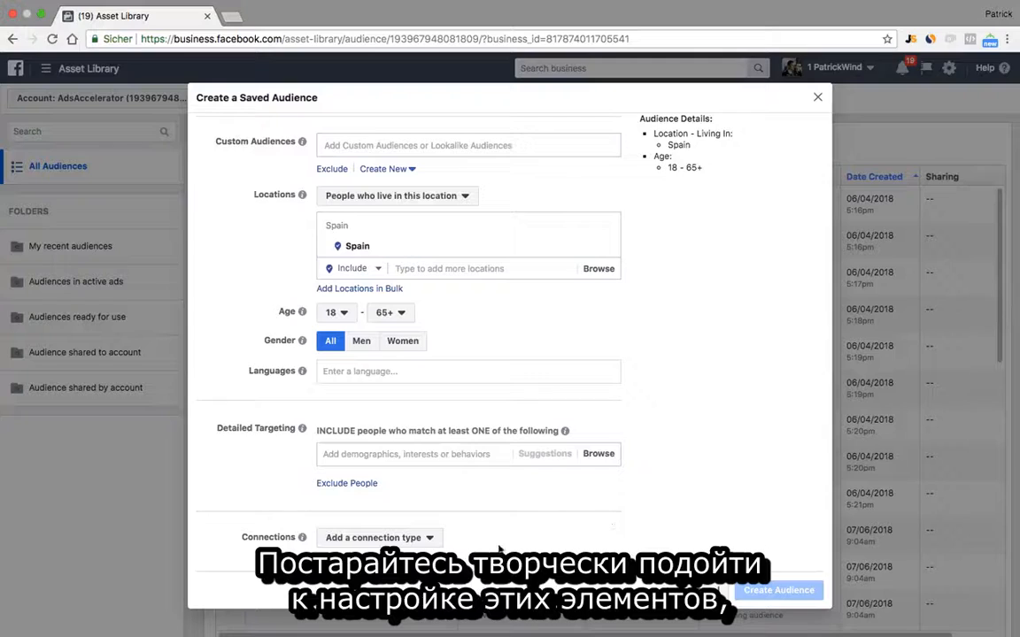
scroll(611, 375, up, 2)
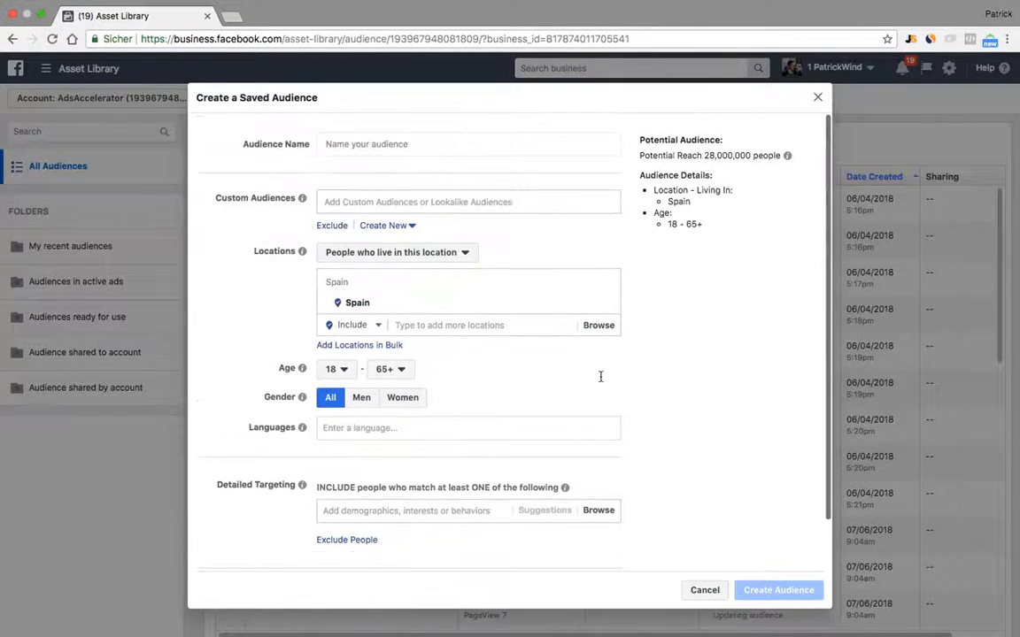
scroll(519, 209, down, 2)
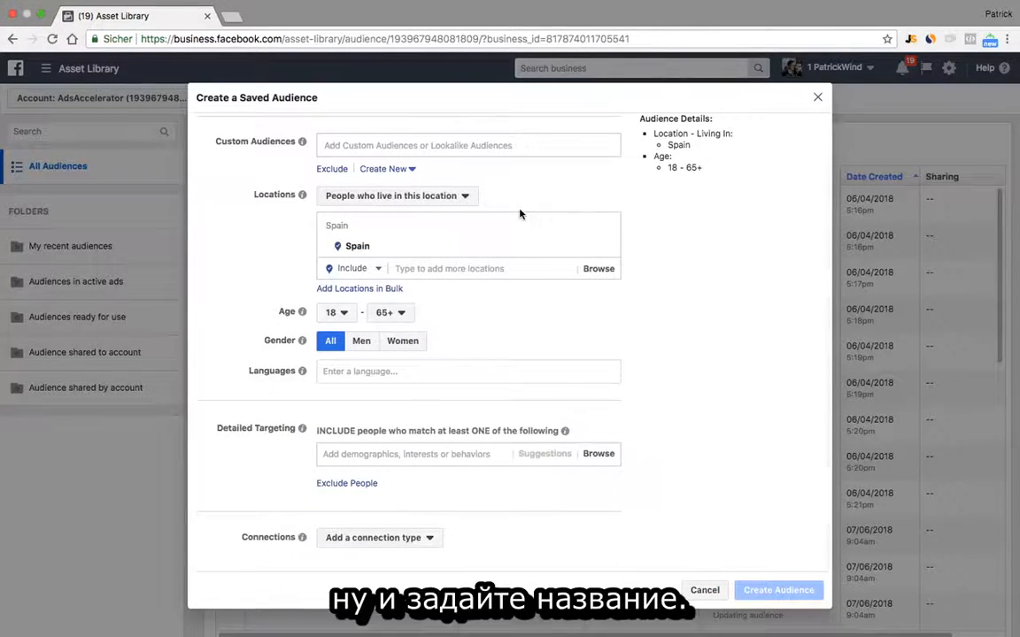
Look at the detailed targeting categories and try to include the interest Watch by searching for "watch".
click(417, 457)
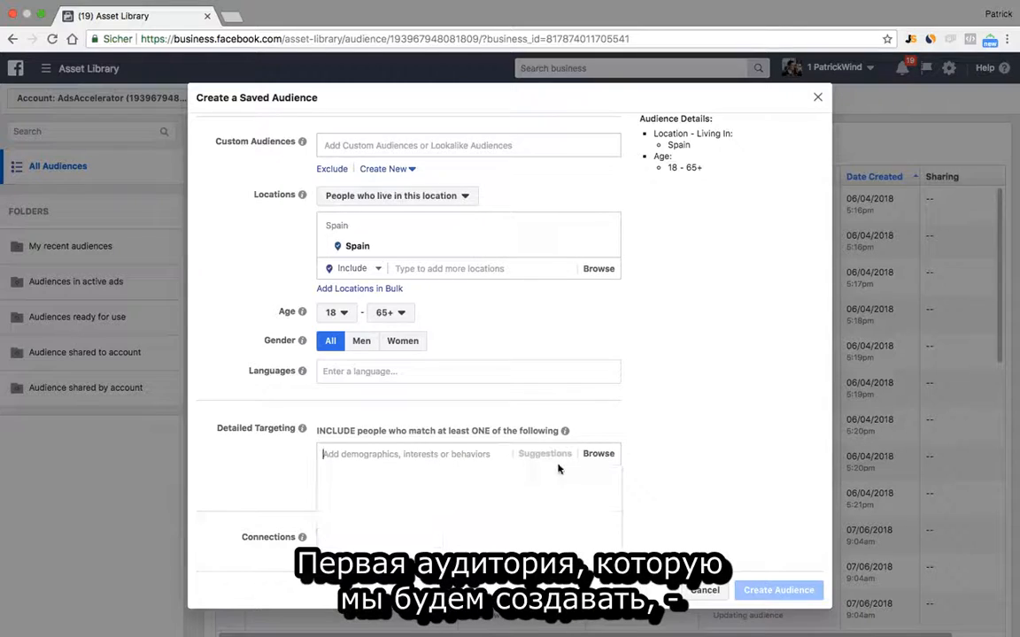
click(599, 454)
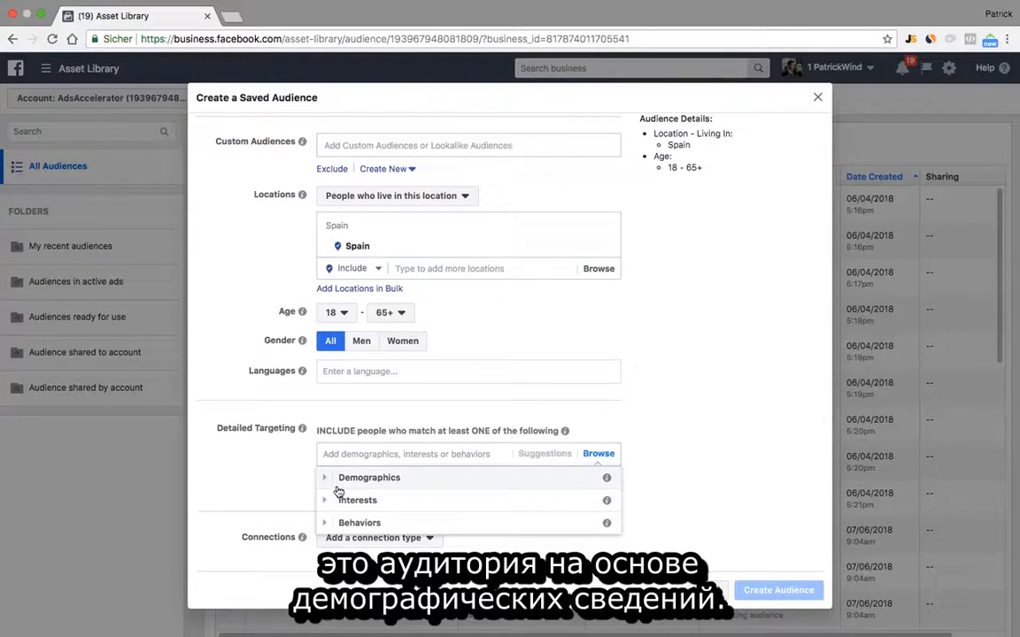
click(363, 459)
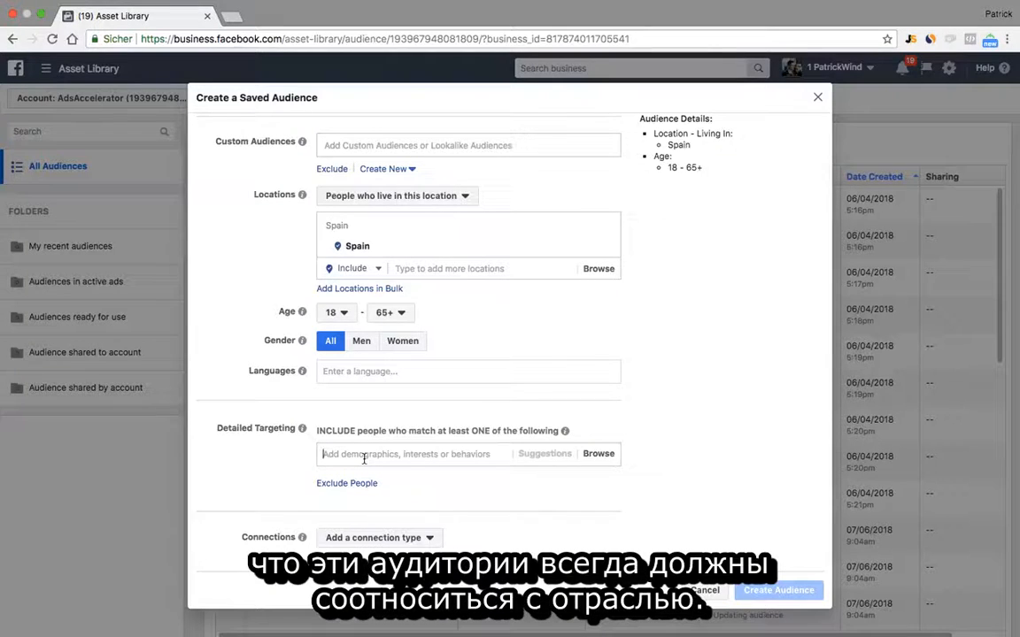
scroll(566, 369, up, 2)
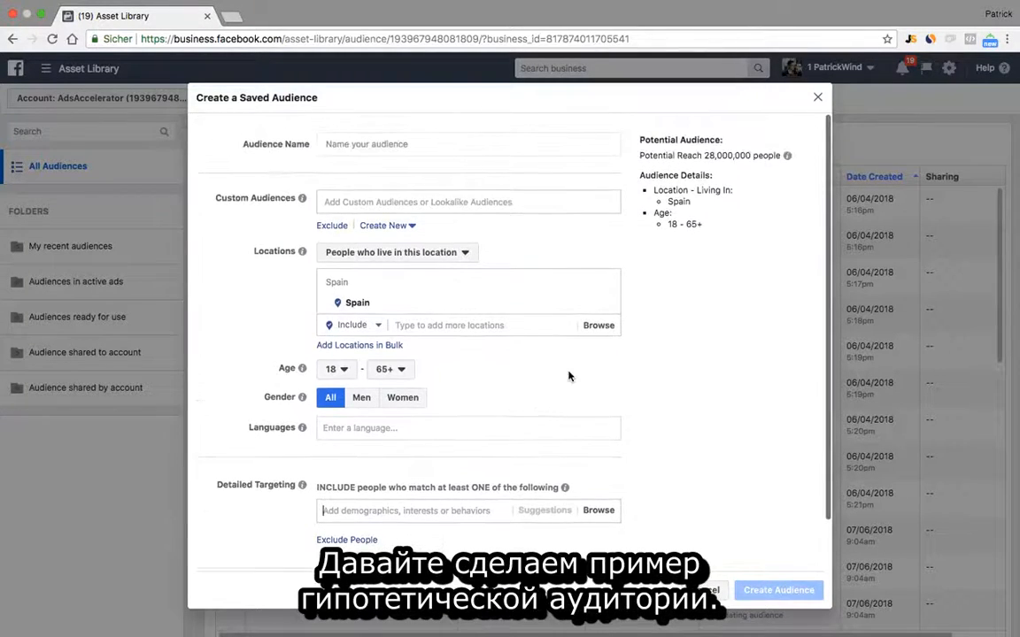
scroll(542, 382, down, 2)
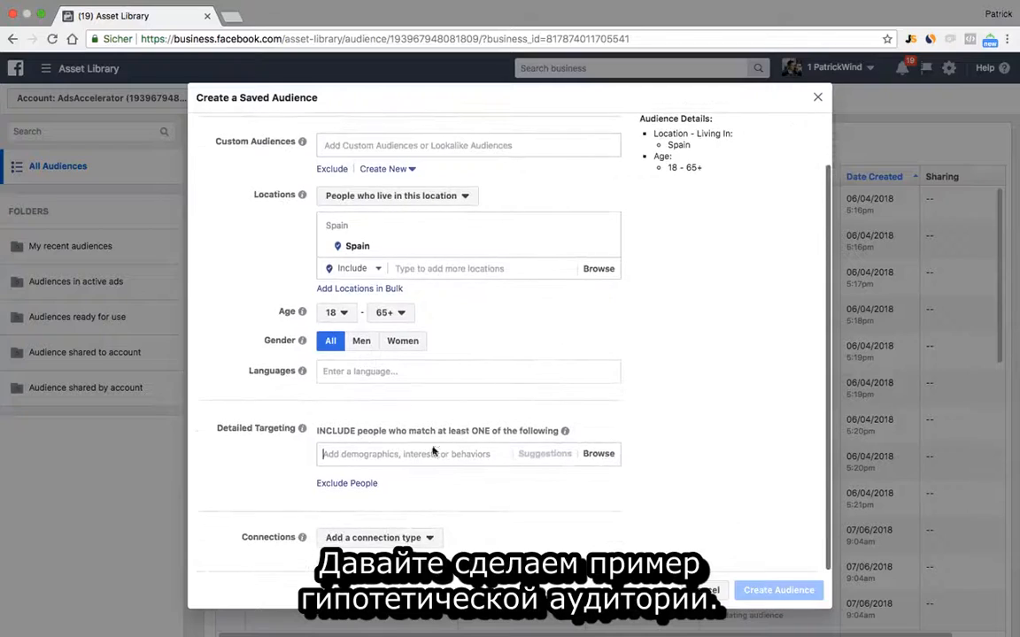
text(watch)
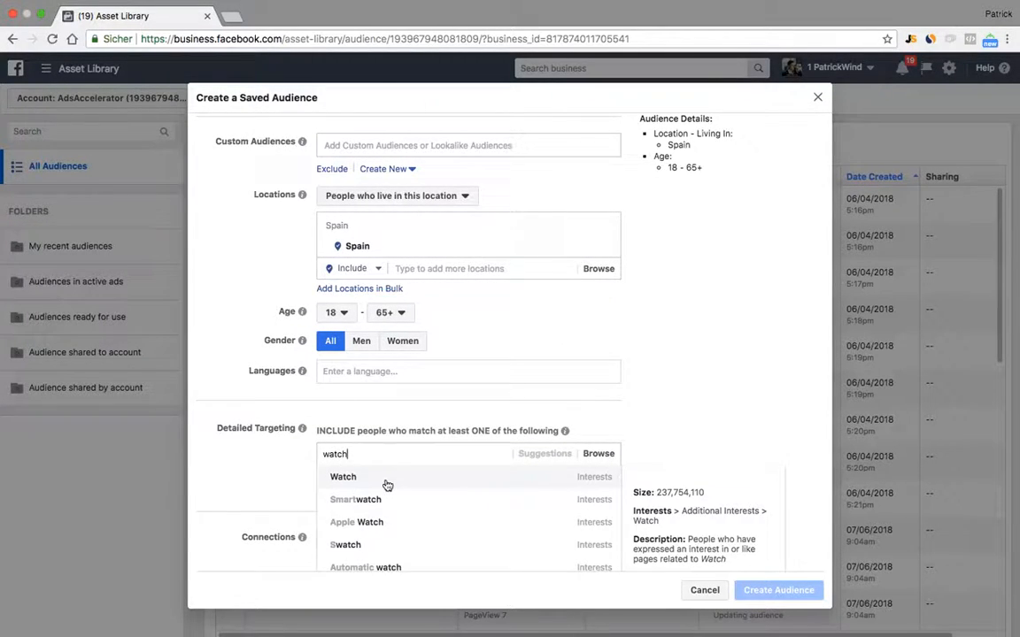
click(387, 485)
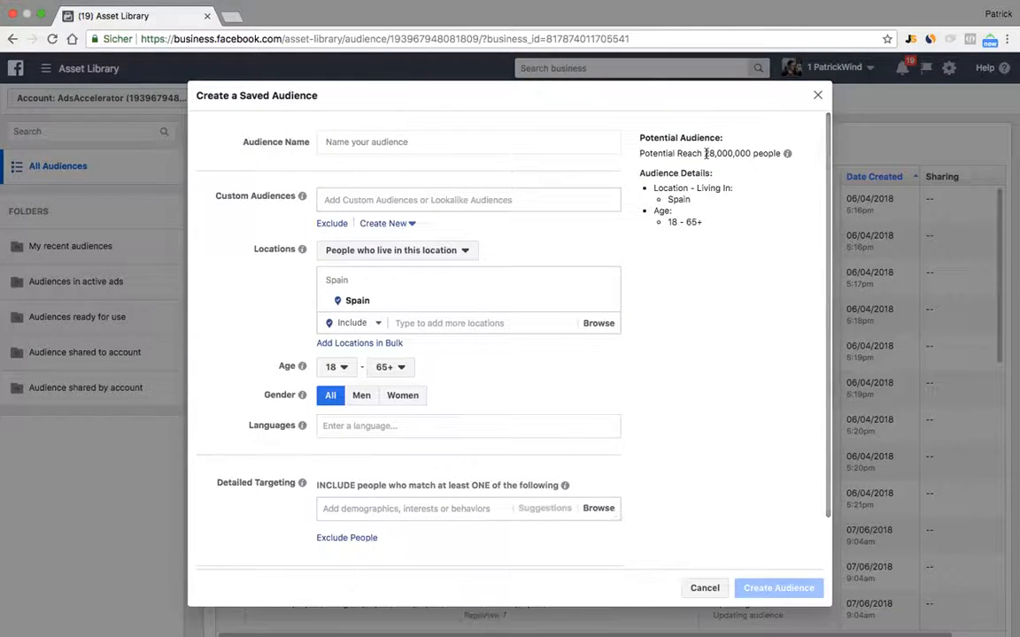
Replace the audience location Spain with the Worldwide region and highlight the potential reach figure.
click(607, 300)
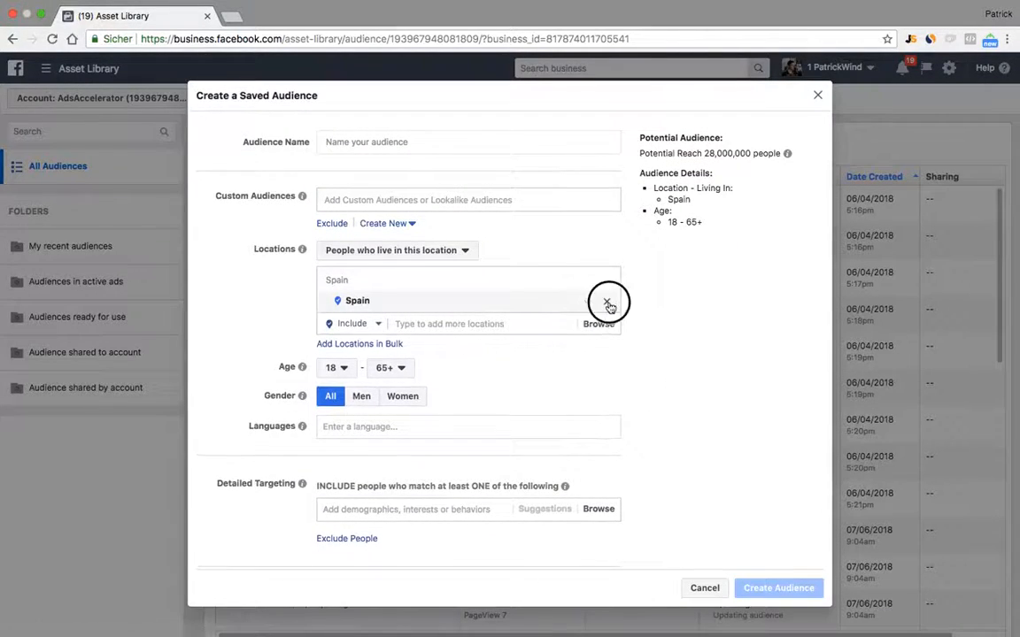
click(523, 279)
text(worldwide)
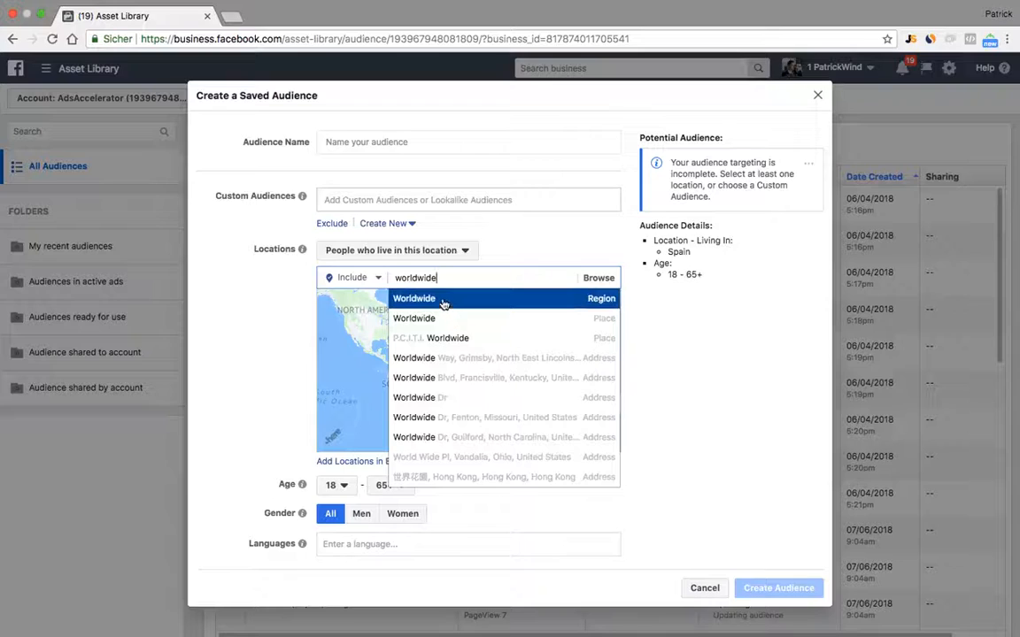
click(444, 304)
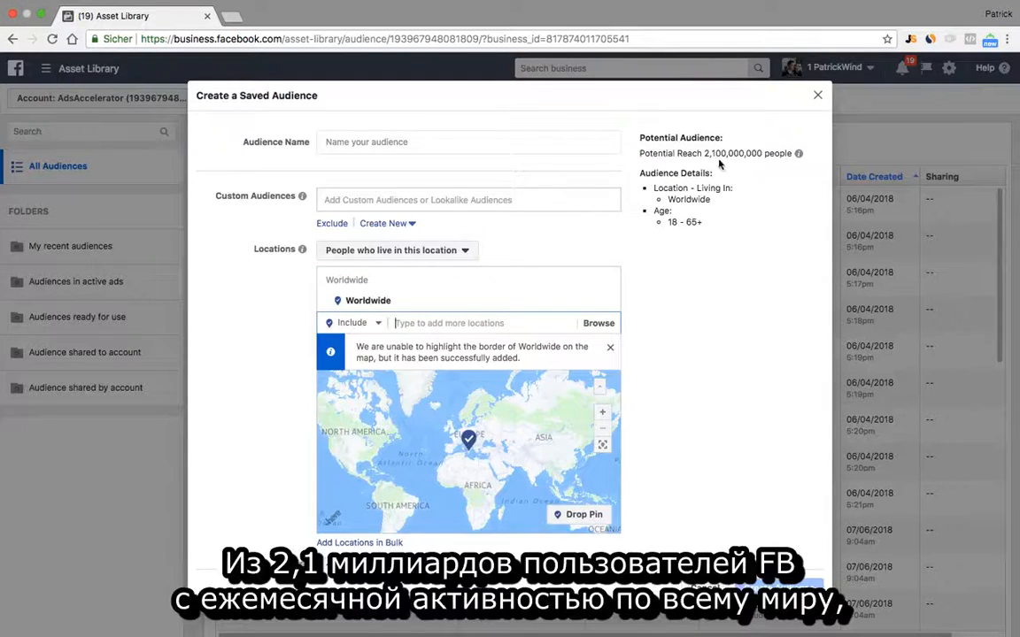
drag(705, 153, 761, 151)
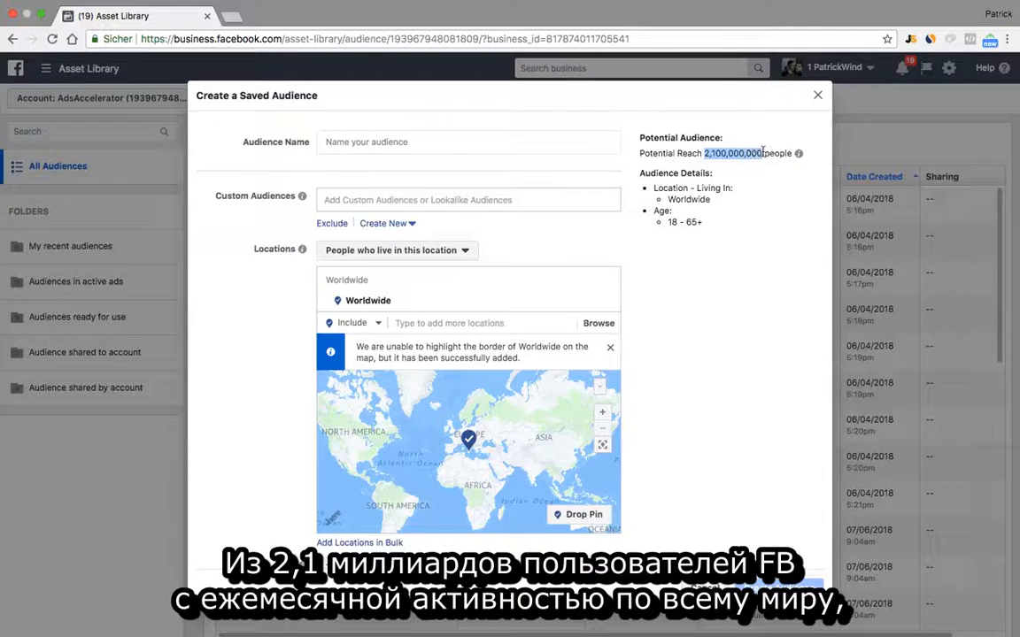
Replace the Worldwide location with Spain and highlight the audience's potential reach figure.
mouse_move(496, 298)
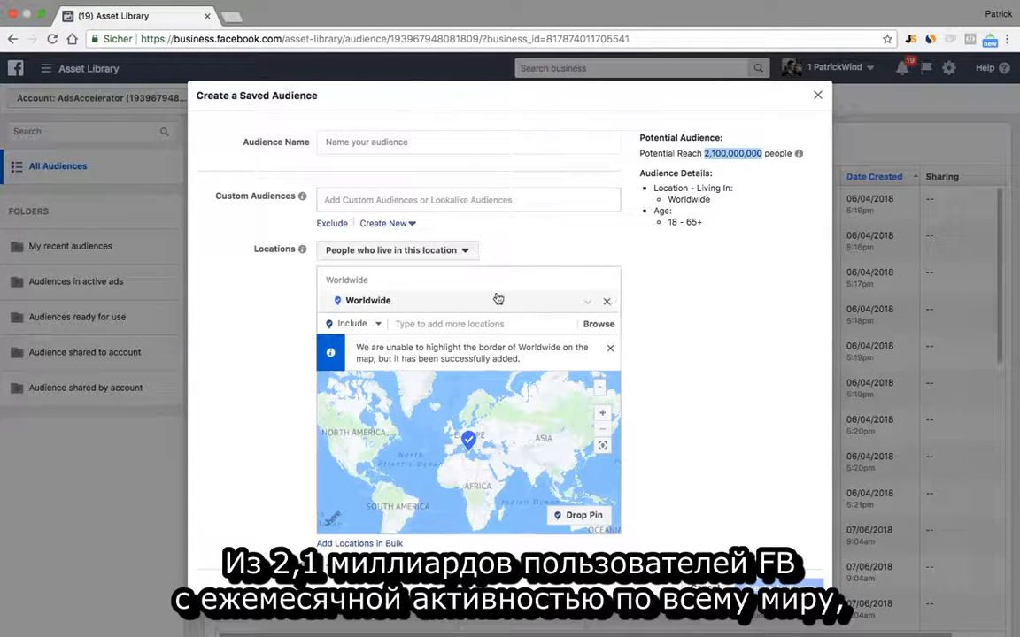
click(608, 304)
text(spain)
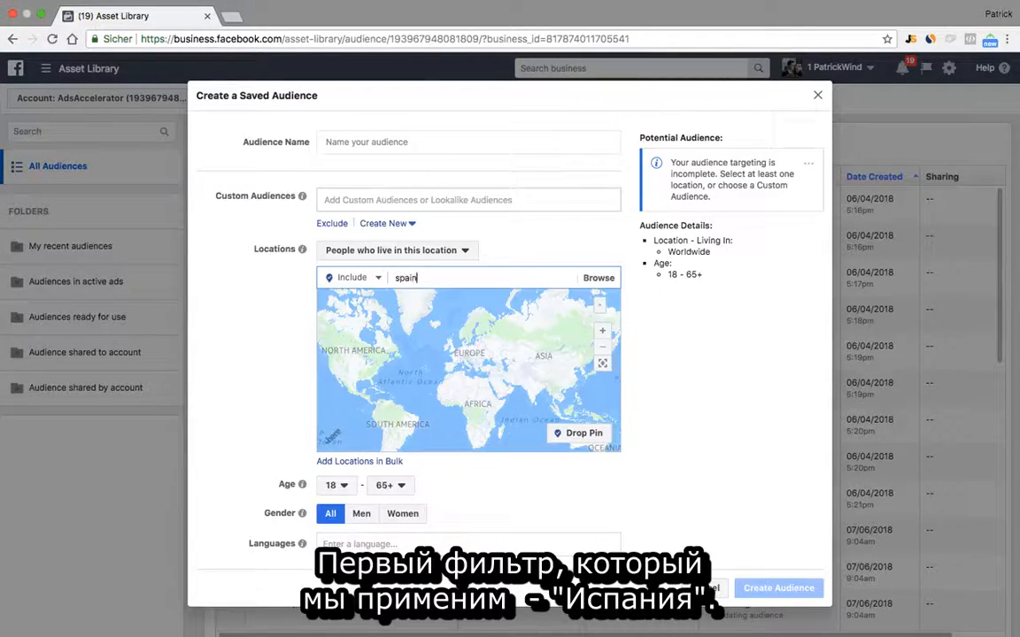
click(341, 295)
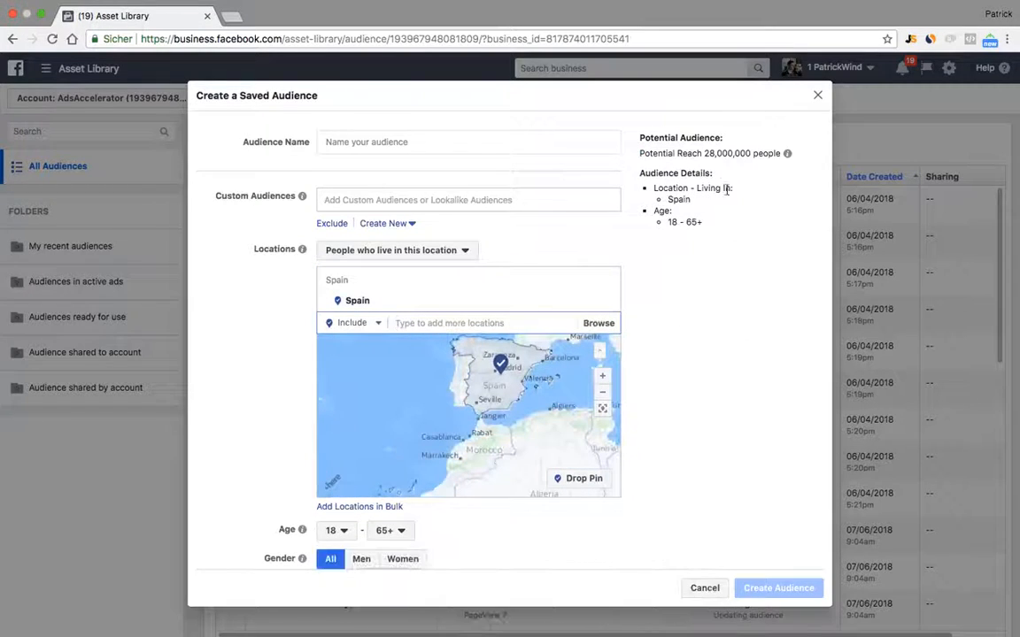
click(783, 154)
double_click(777, 156)
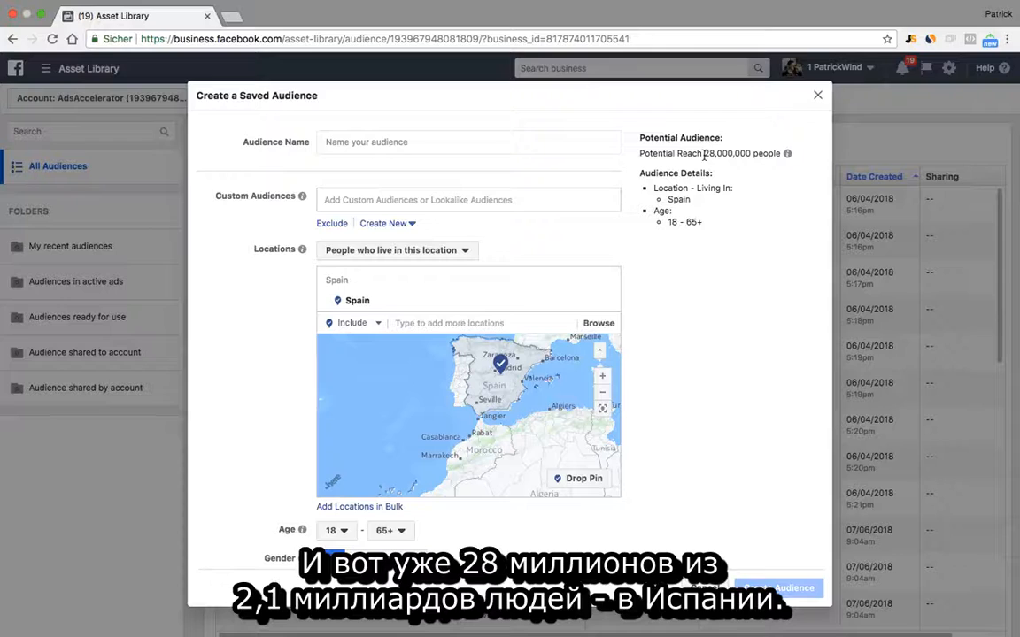
drag(703, 154, 765, 153)
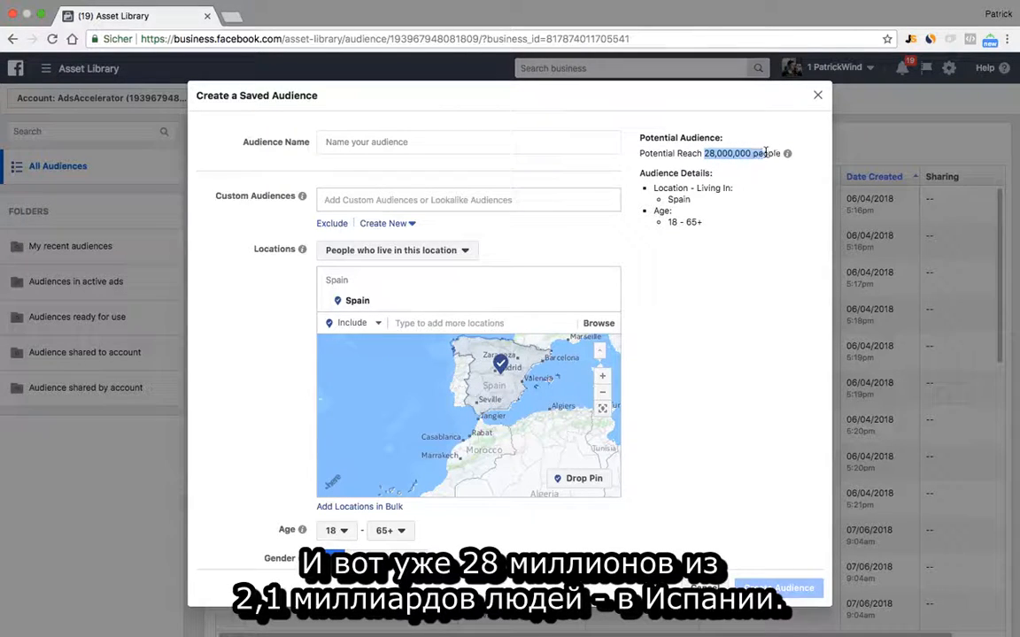
Compare the audience's potential reach for men, women and all genders, leaving the gender set to All.
click(692, 325)
scroll(693, 327, down, 1)
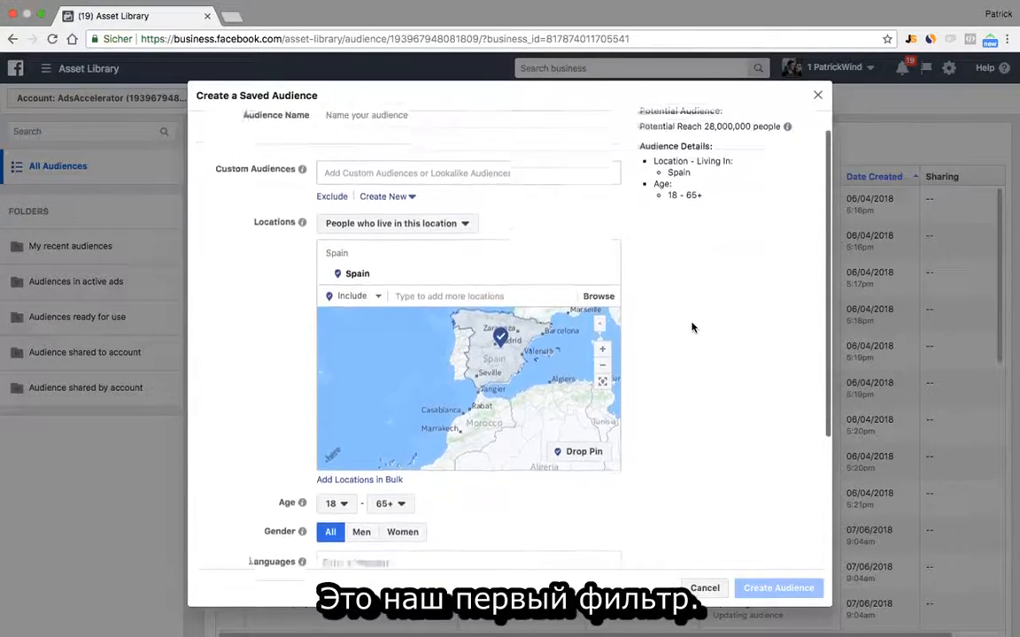
scroll(692, 327, up, 1)
click(363, 543)
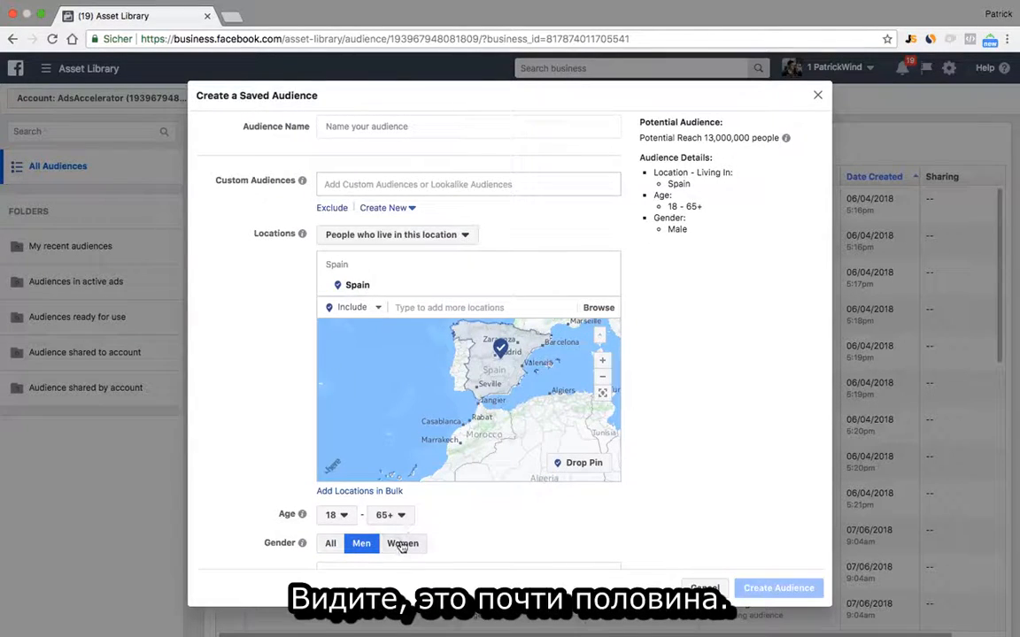
click(403, 543)
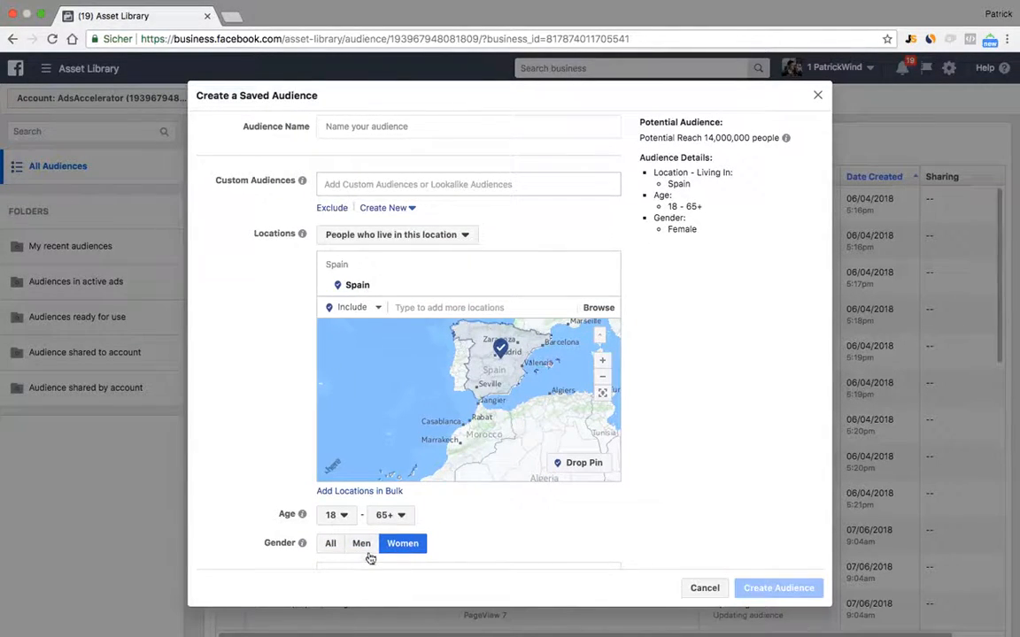
click(362, 545)
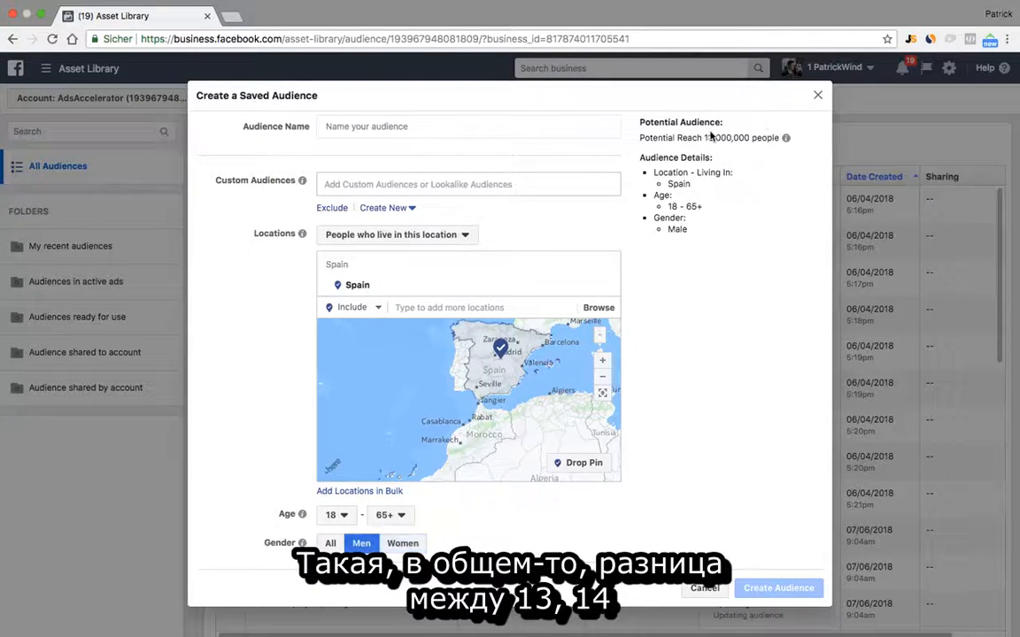
click(403, 544)
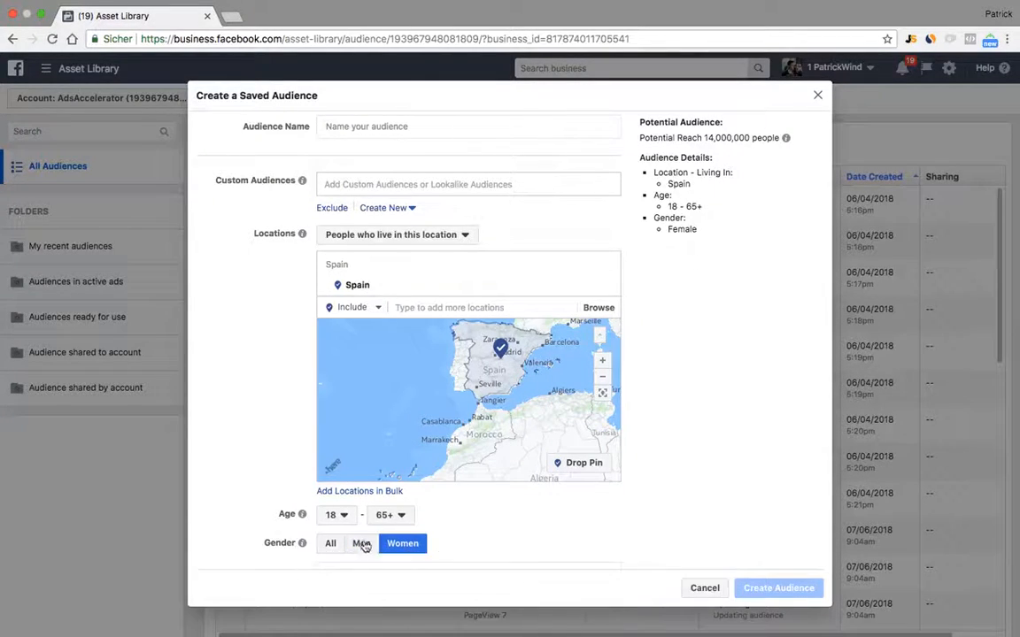
click(330, 542)
drag(704, 138, 751, 139)
click(362, 544)
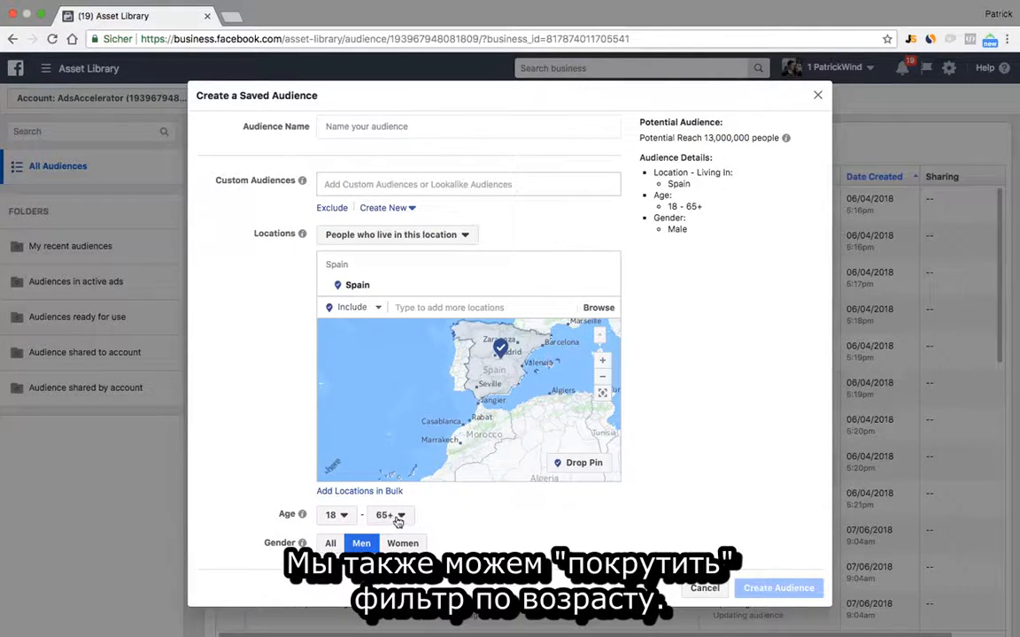
click(331, 542)
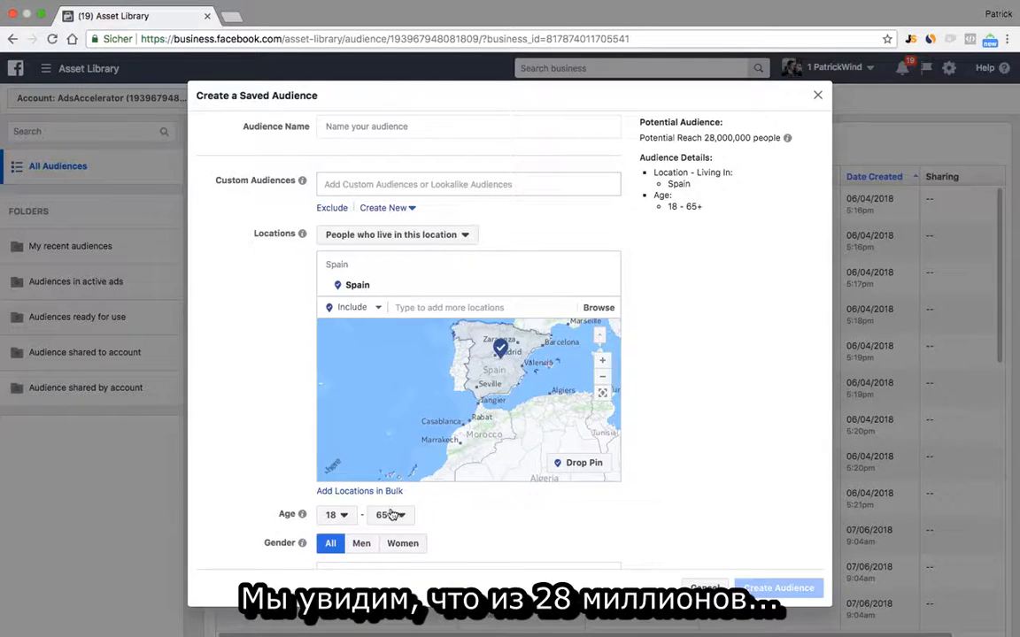
Check the potential reach with the maximum age set to 18, and restore the maximum age to 65+.
click(387, 515)
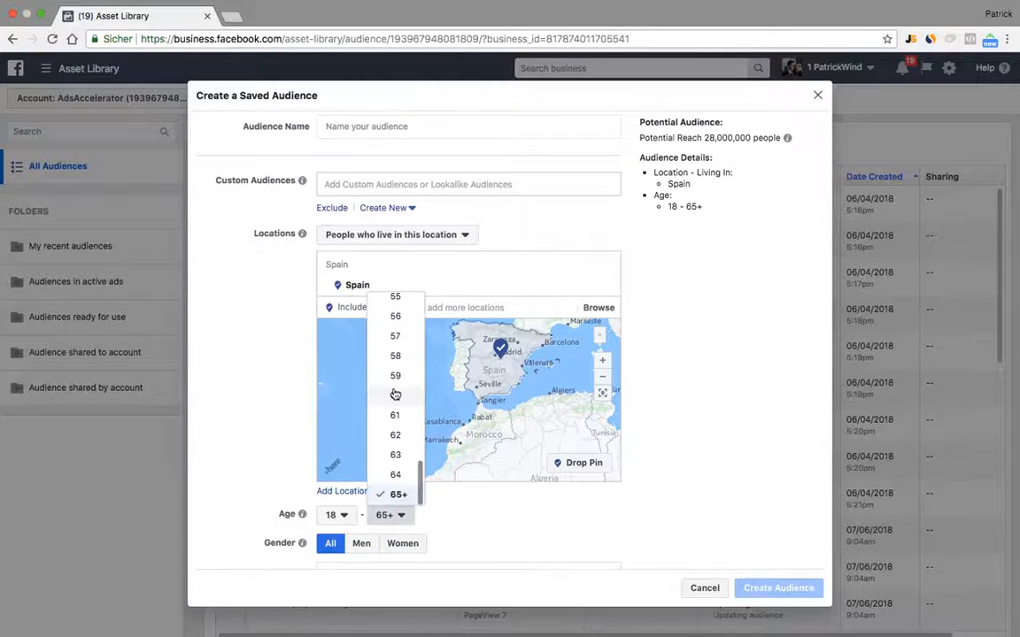
scroll(393, 393, up, 10)
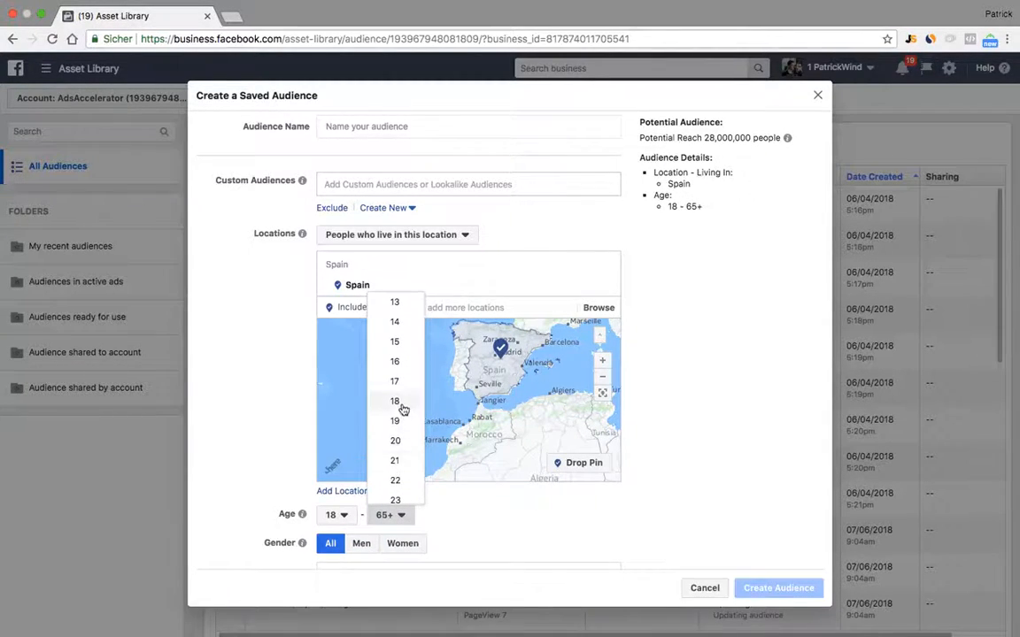
click(395, 403)
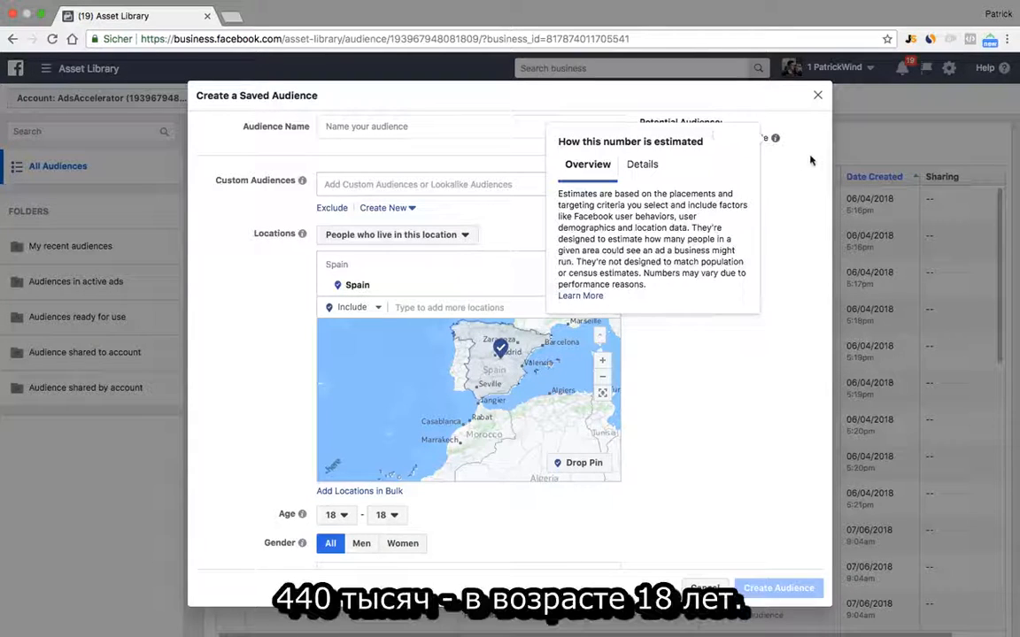
click(394, 521)
click(398, 519)
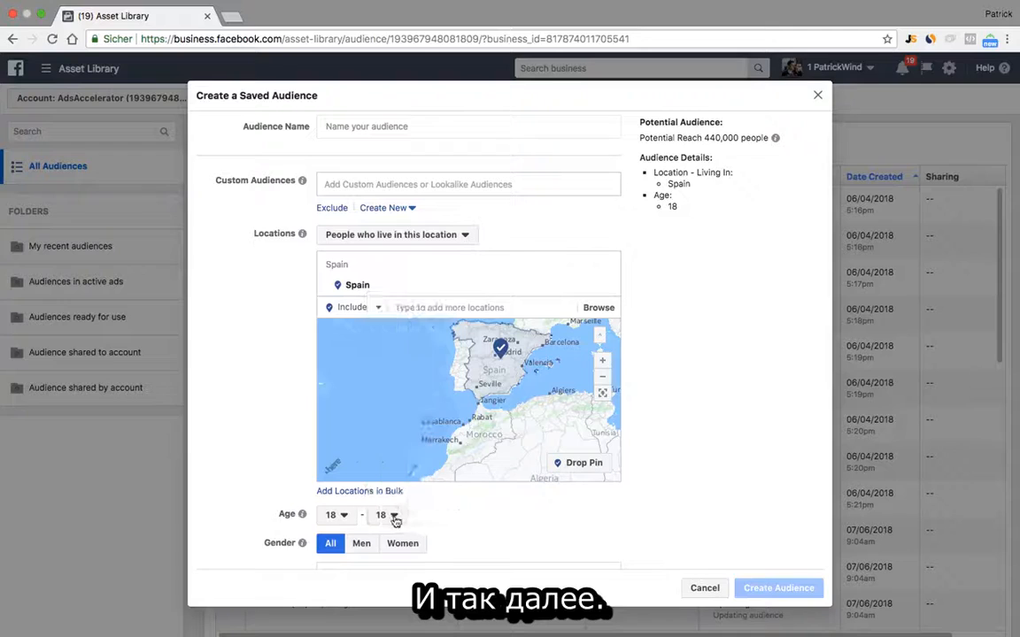
click(398, 519)
scroll(390, 416, down, 12)
scroll(397, 434, down, 4)
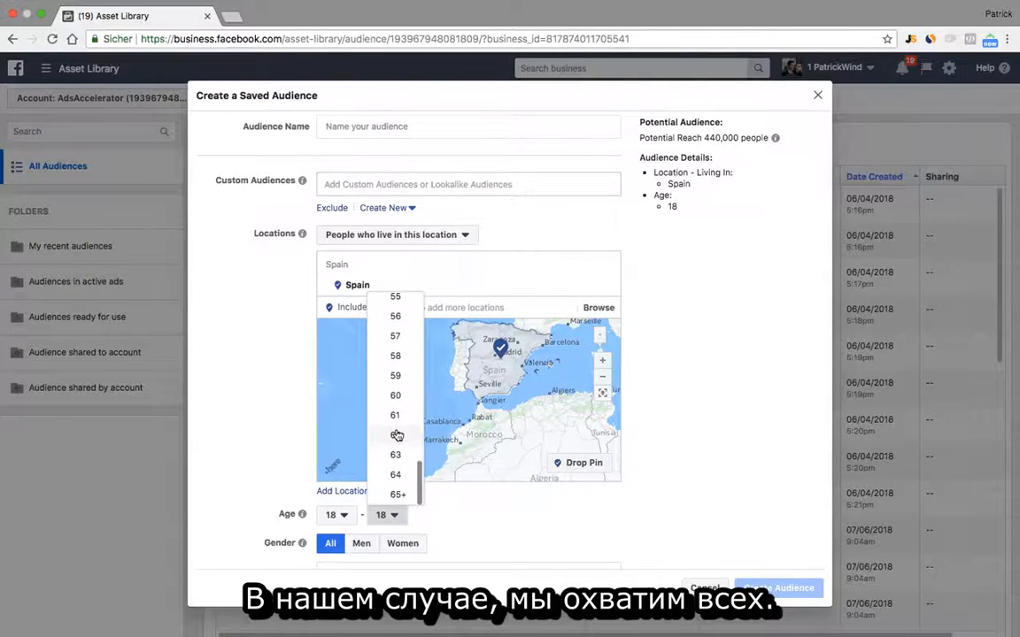
click(400, 490)
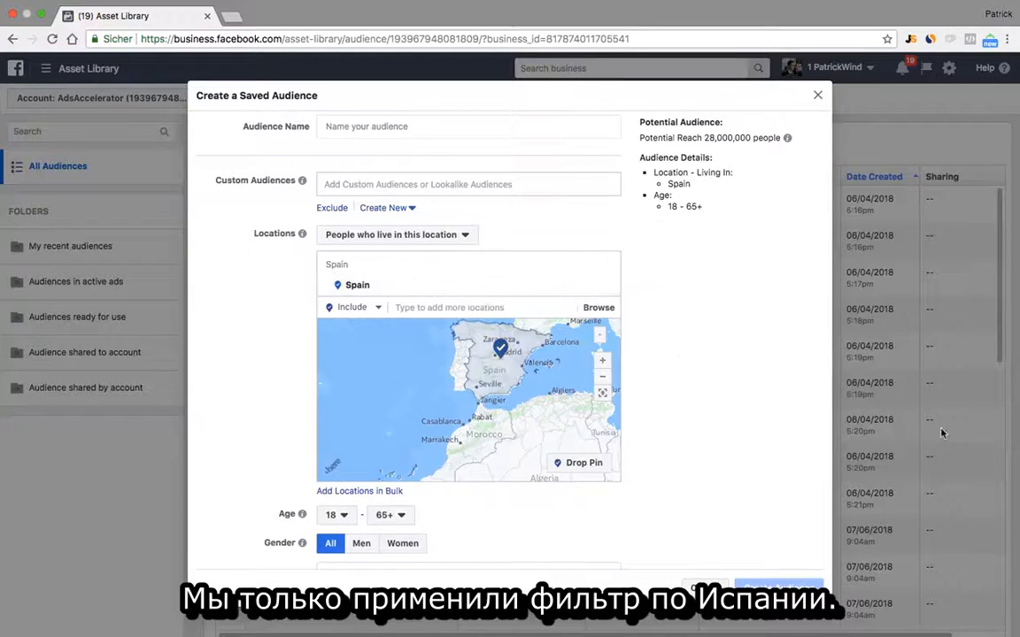
Include the interest Watch in the detailed targeting by searching for "watch", and highlight the potential reach figure.
scroll(713, 336, down, 3)
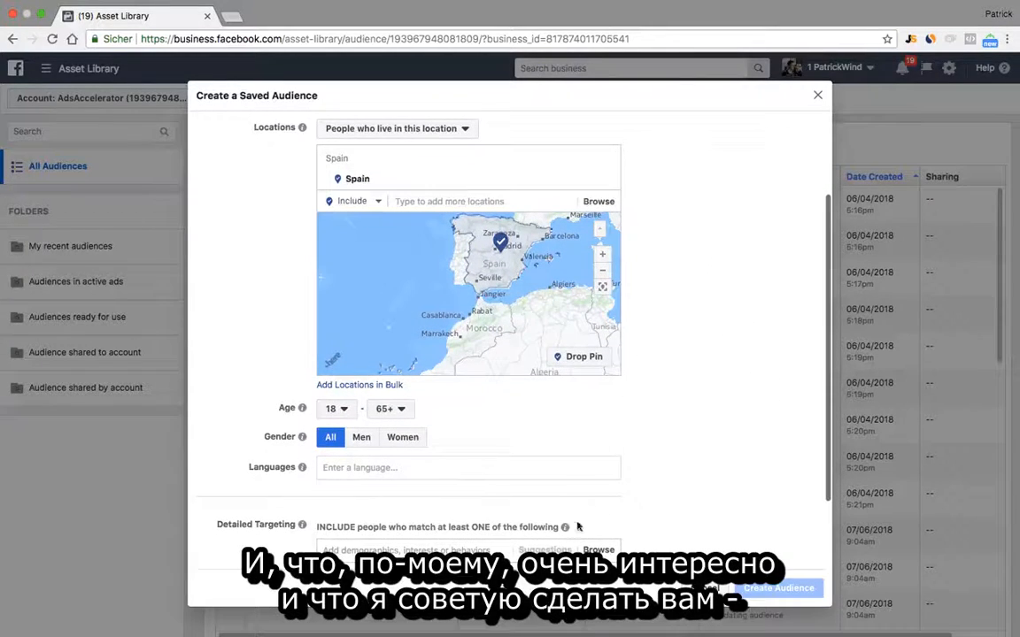
right_click(466, 550)
key(Escape)
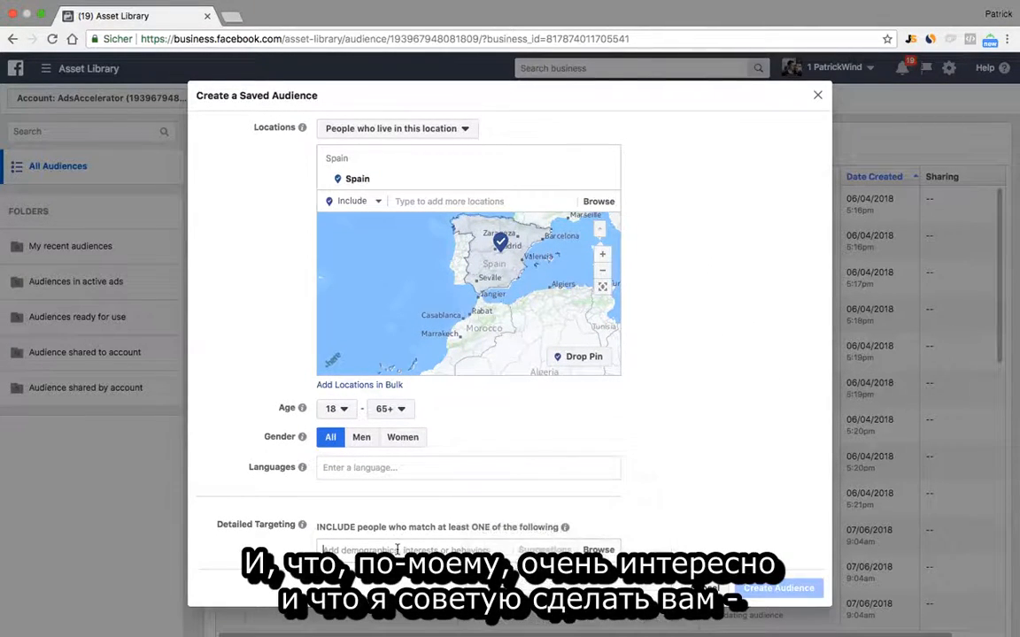
text(watch)
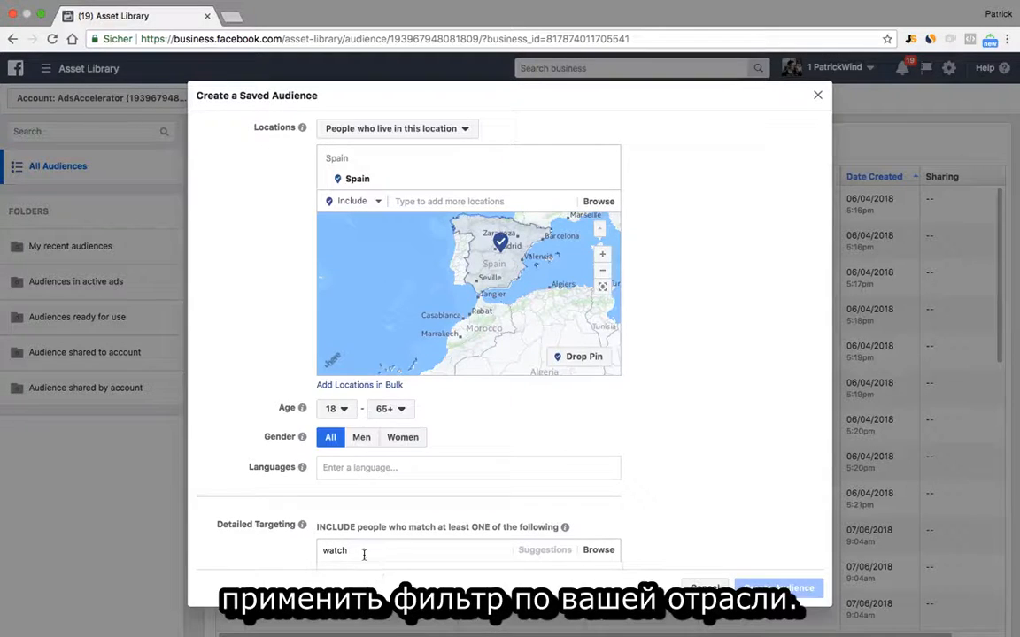
scroll(380, 539, down, 2)
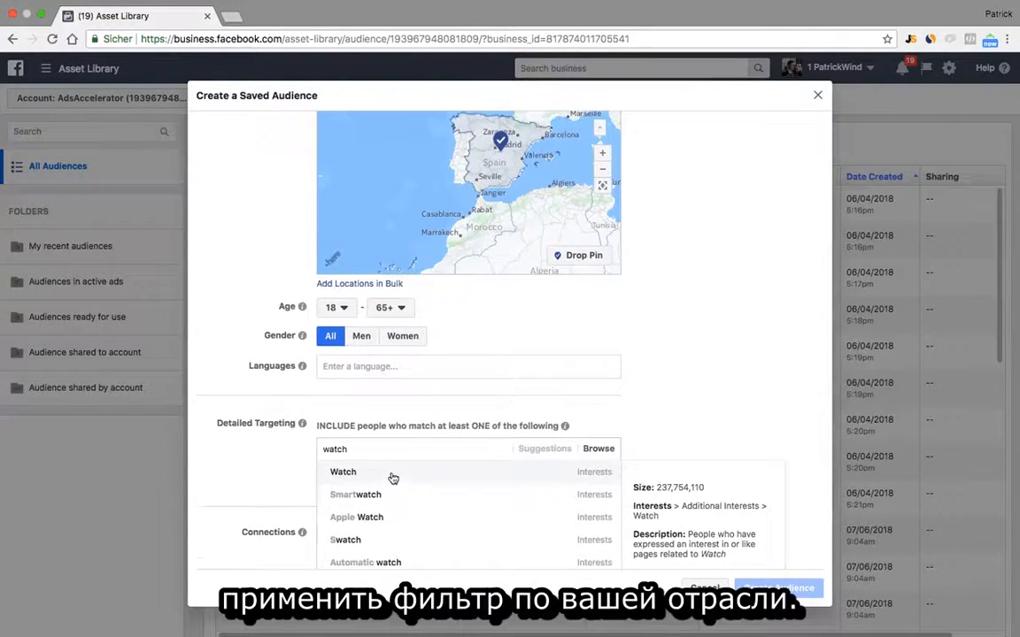
click(392, 479)
scroll(759, 327, up, 5)
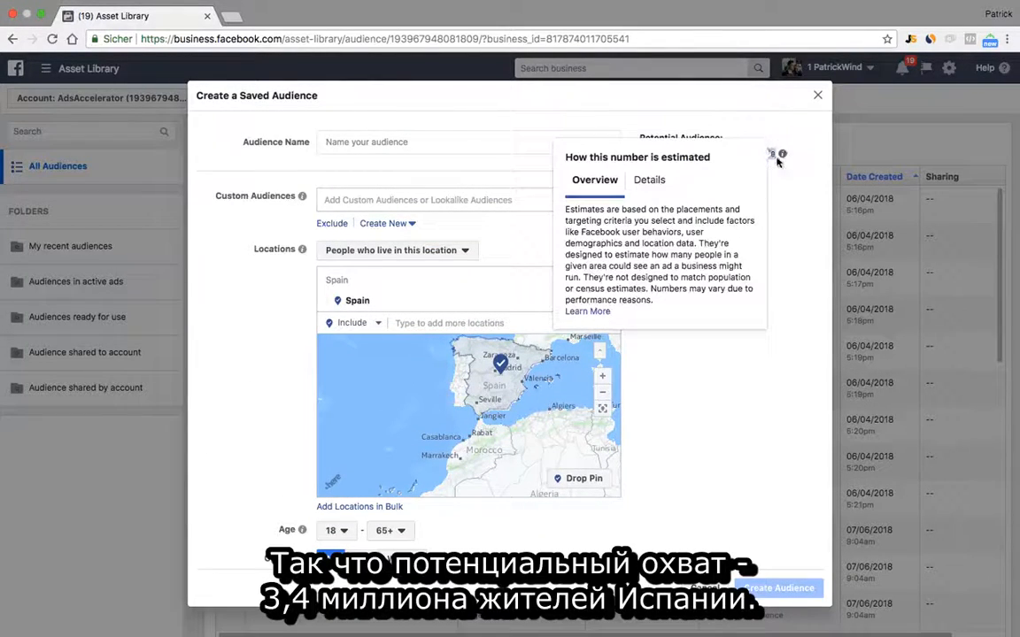
double_click(711, 153)
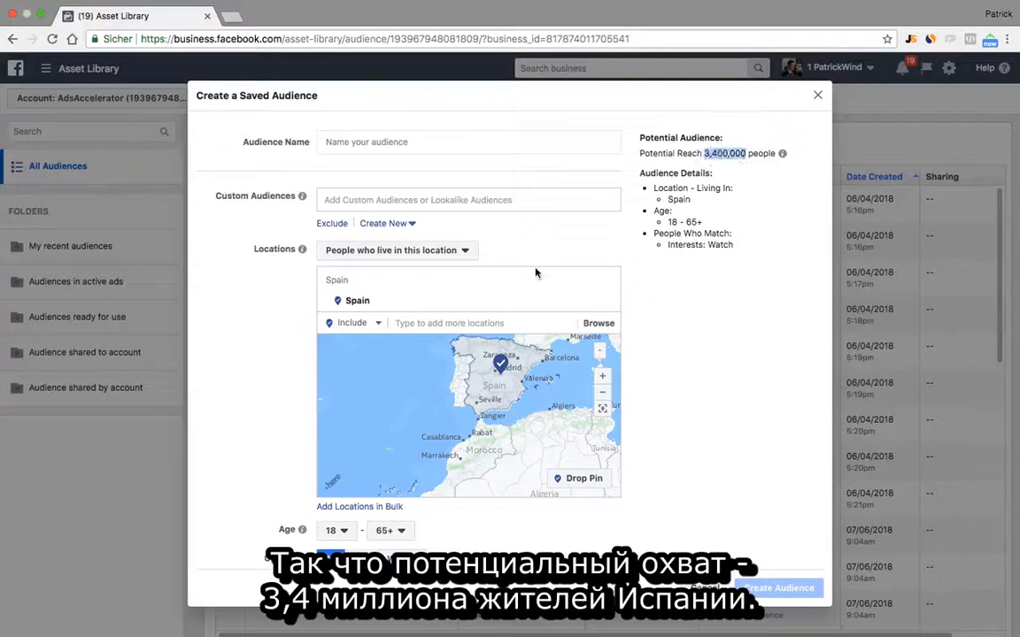
Replace the interest Watch with Sunglasses in the detailed targeting and check the potential reach.
scroll(601, 422, down, 3)
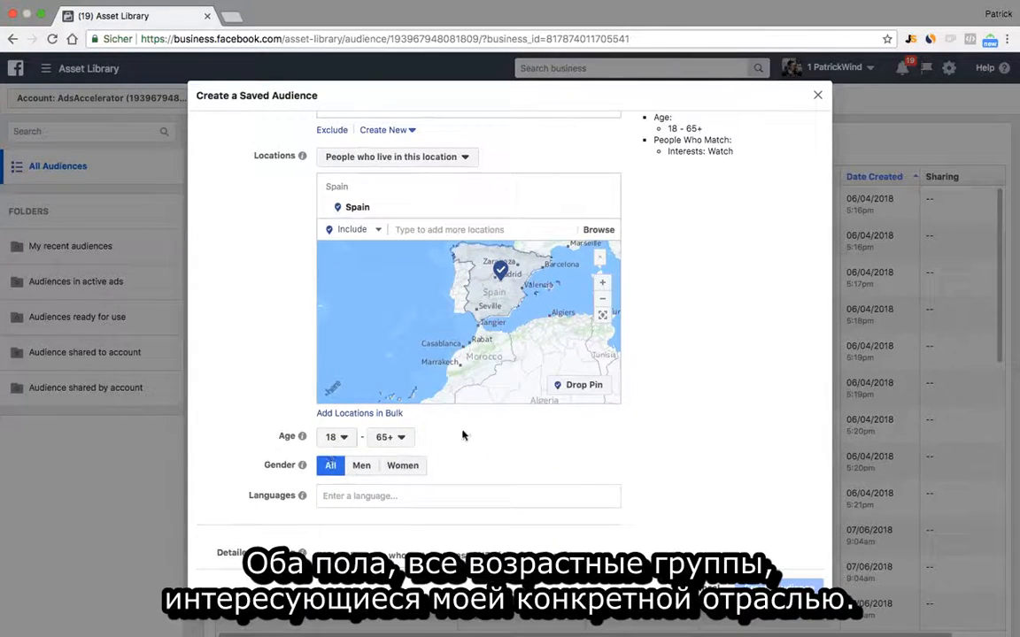
scroll(576, 459, down, 3)
mouse_move(357, 502)
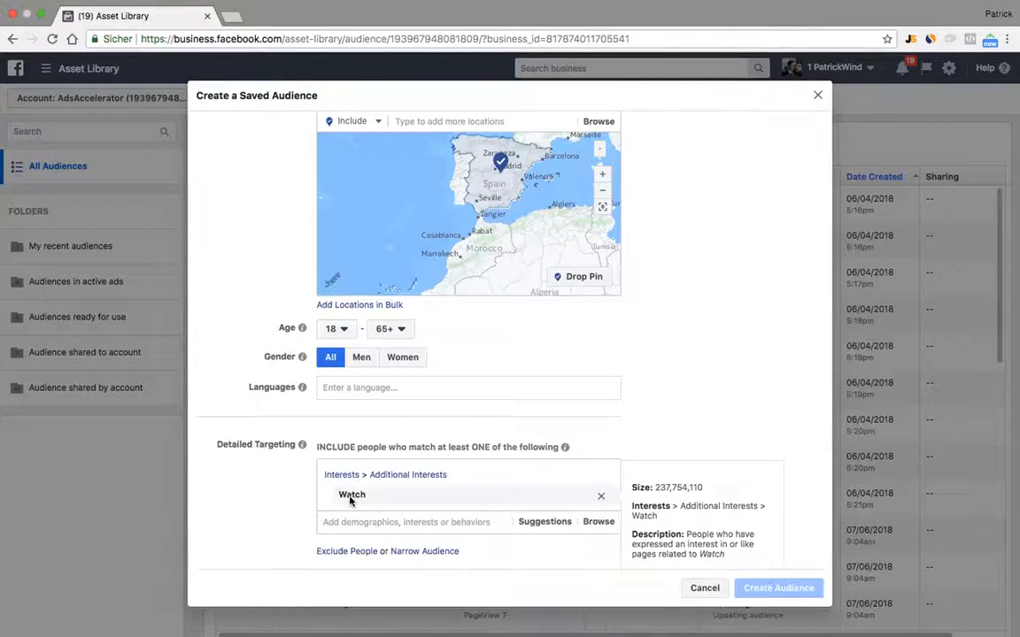
click(601, 498)
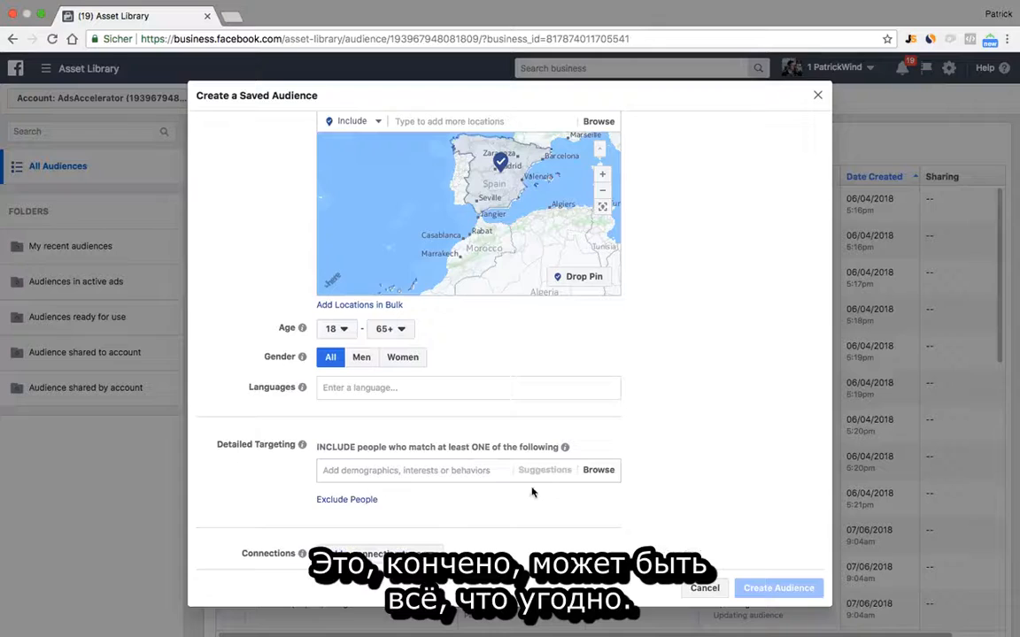
click(474, 470)
text(sugn)
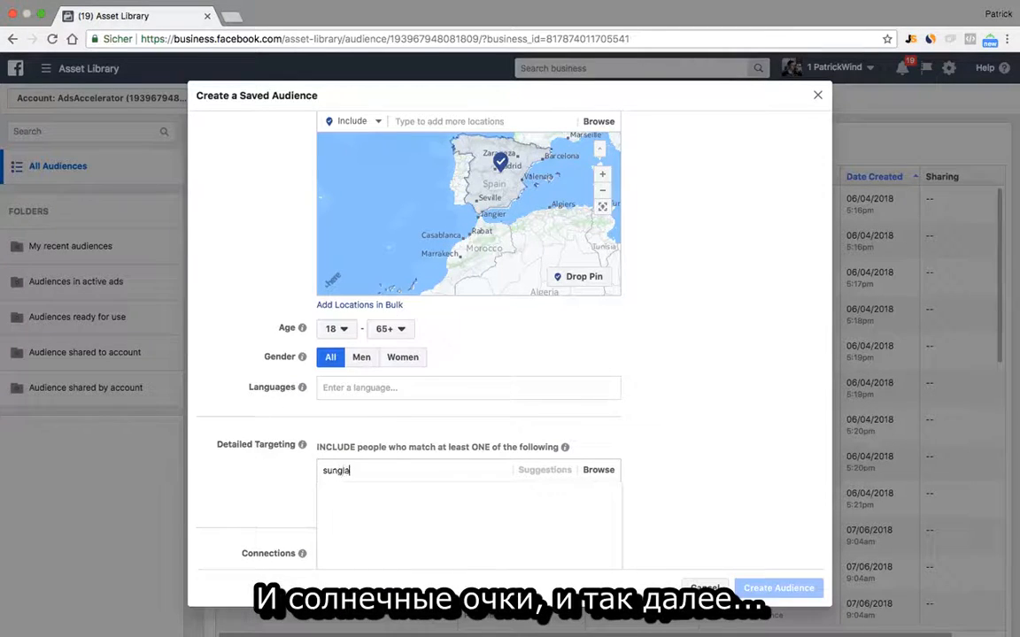
text(lasses)
click(382, 496)
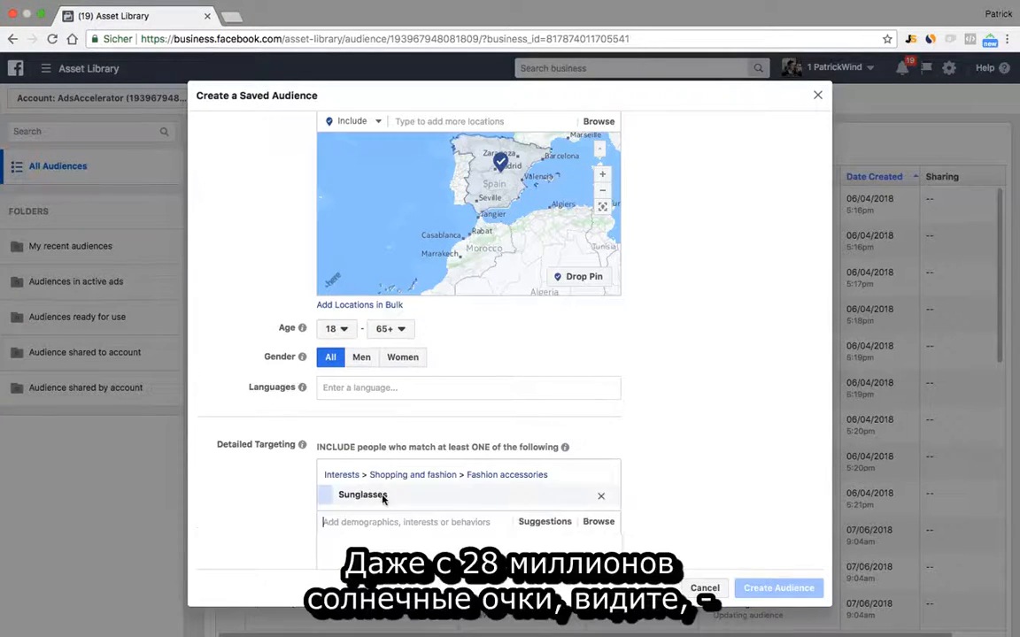
scroll(725, 343, up, 5)
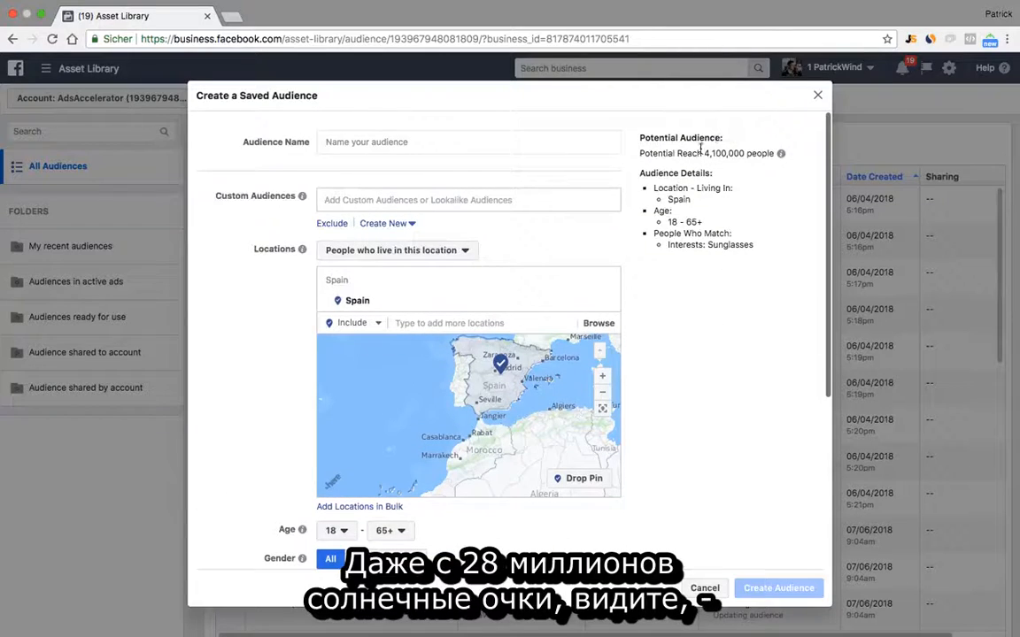
Replace the interest Sunglasses with Jewelry in the detailed targeting and highlight the potential reach figure.
scroll(730, 282, down, 5)
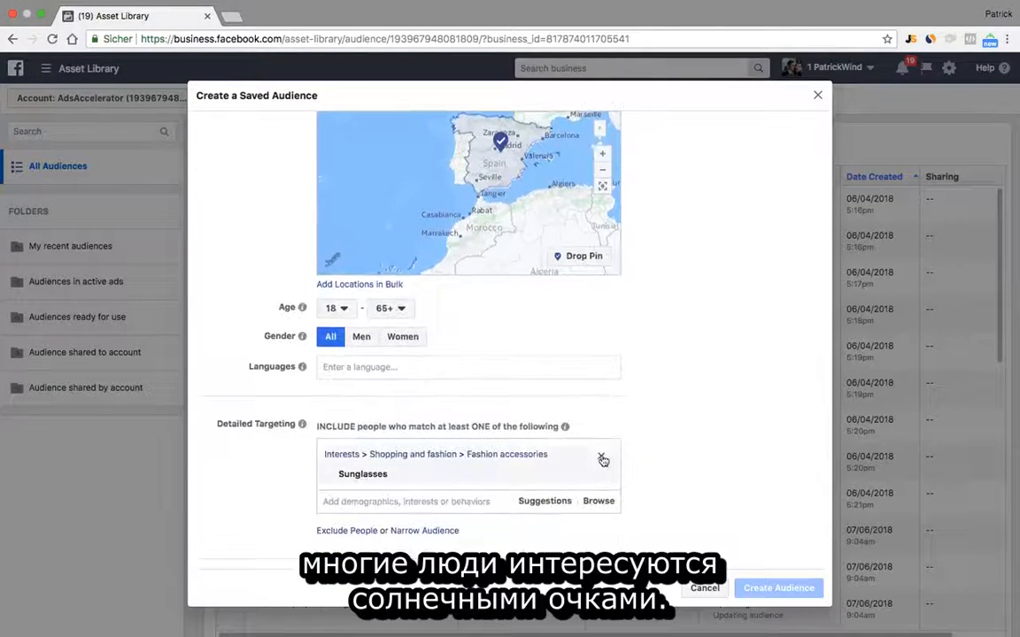
click(601, 457)
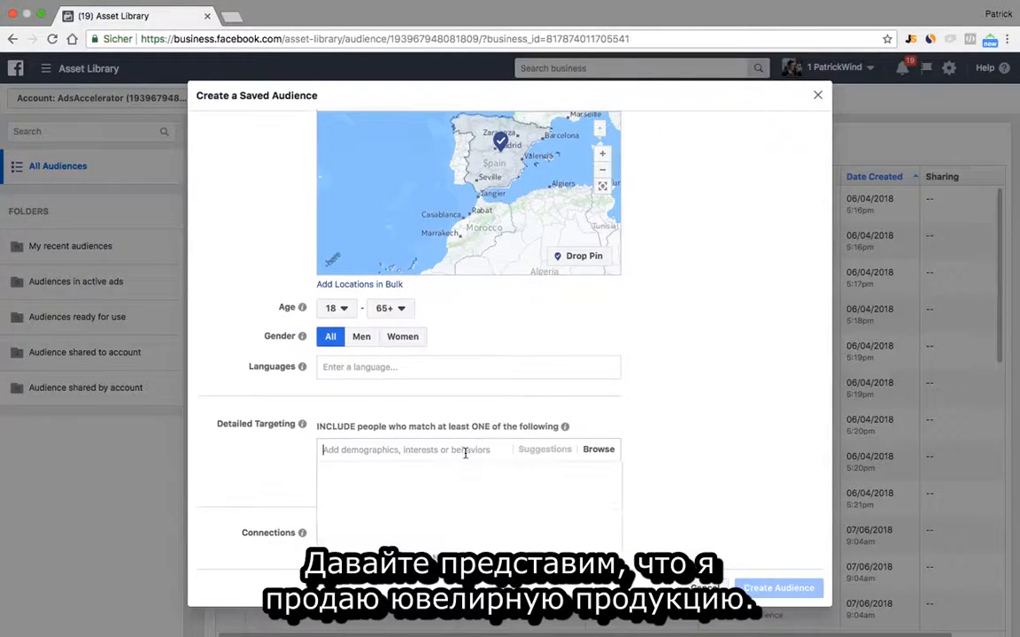
text(jewlery)
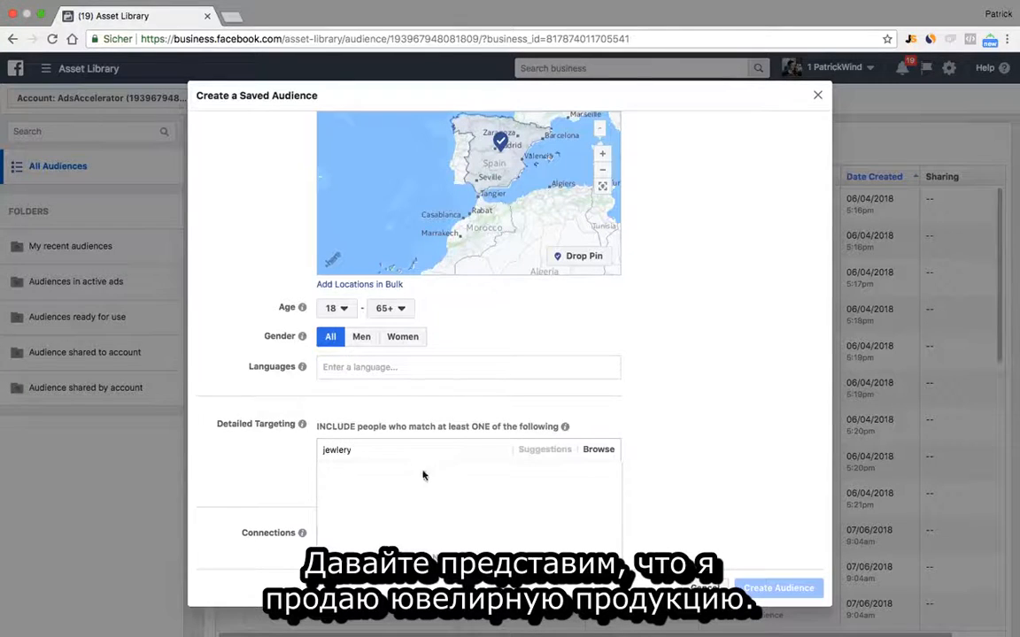
click(374, 475)
scroll(705, 346, up, 5)
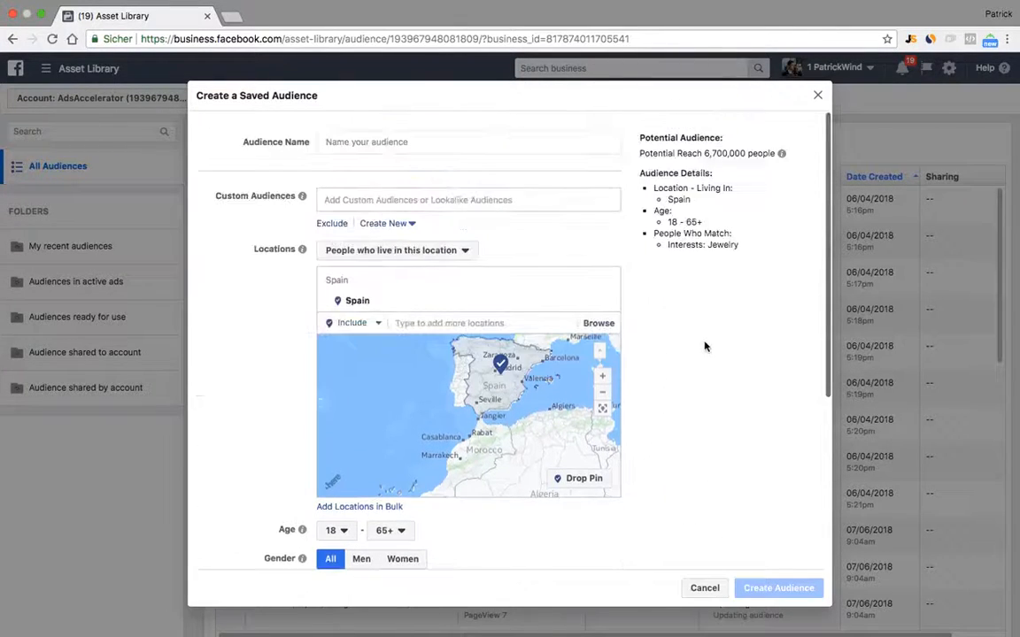
drag(705, 152, 790, 161)
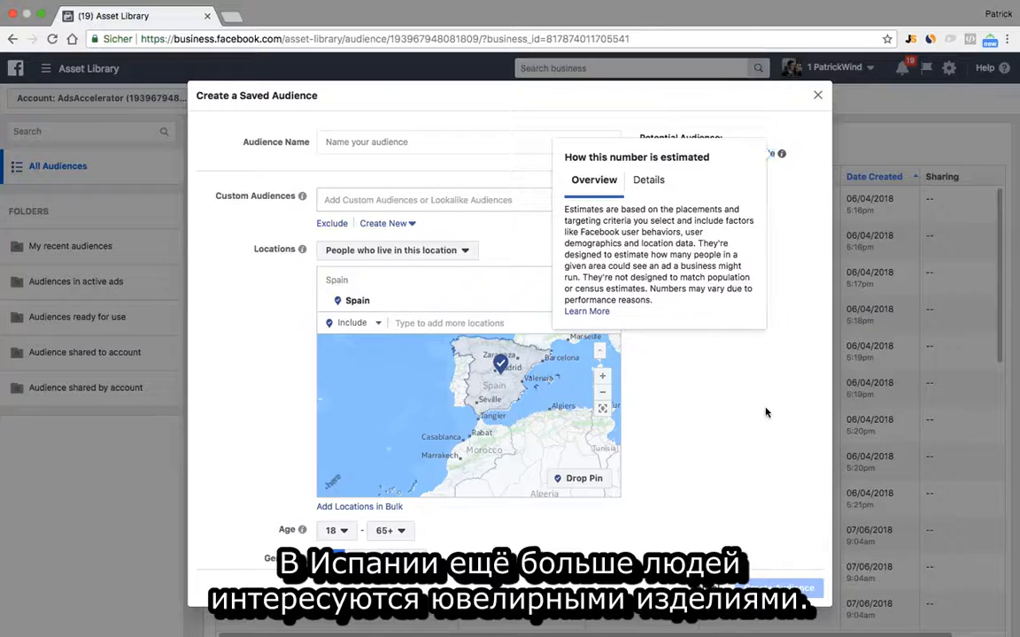
Replace the interest Jewelry with Watch in the detailed targeting and highlight the potential reach figure.
scroll(758, 403, down, 4)
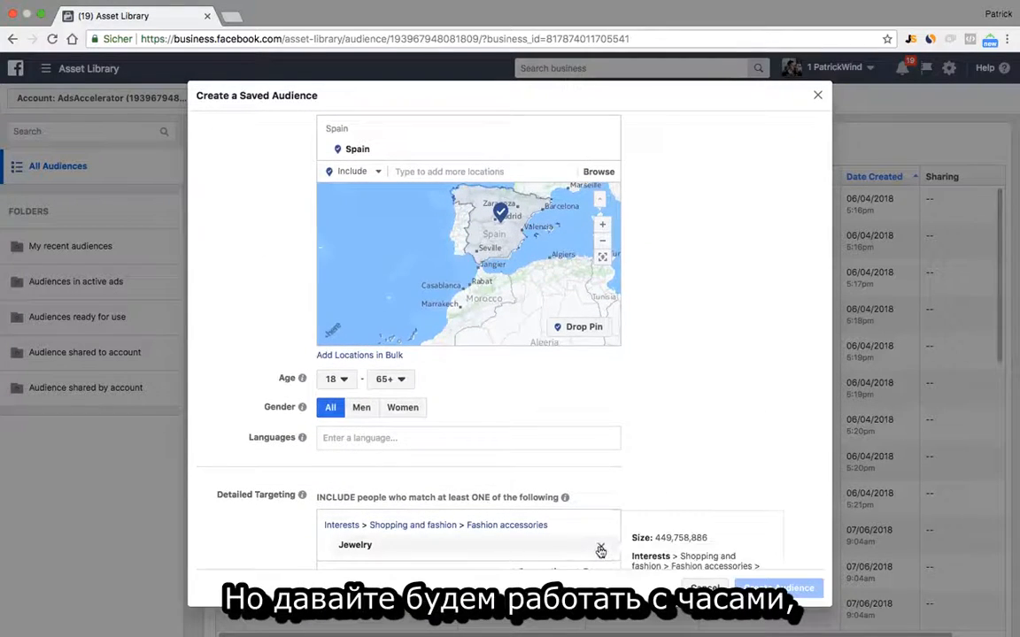
click(600, 550)
click(462, 520)
text(watch)
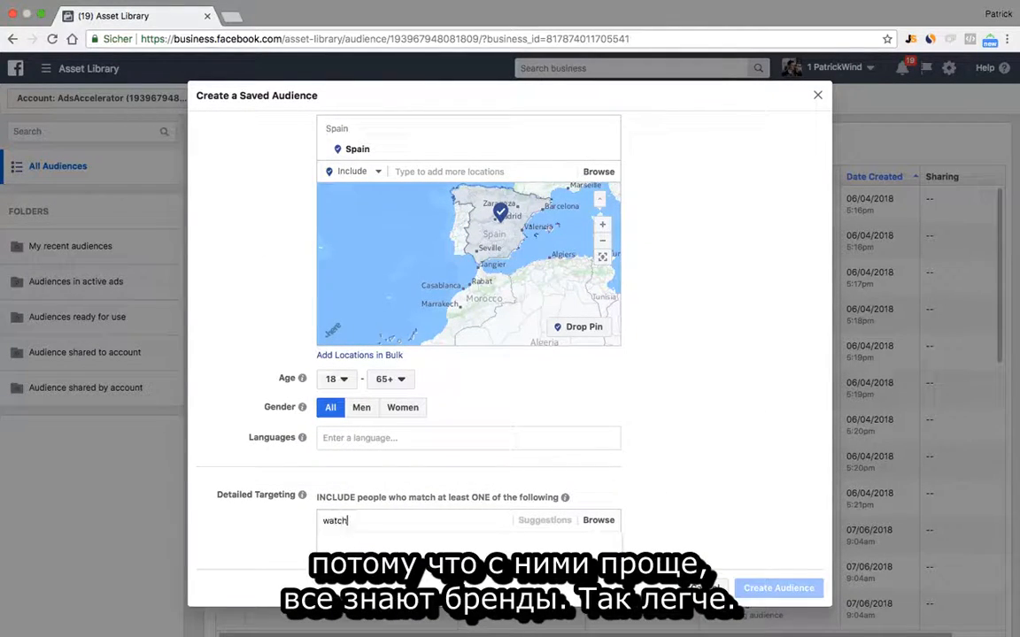
click(292, 539)
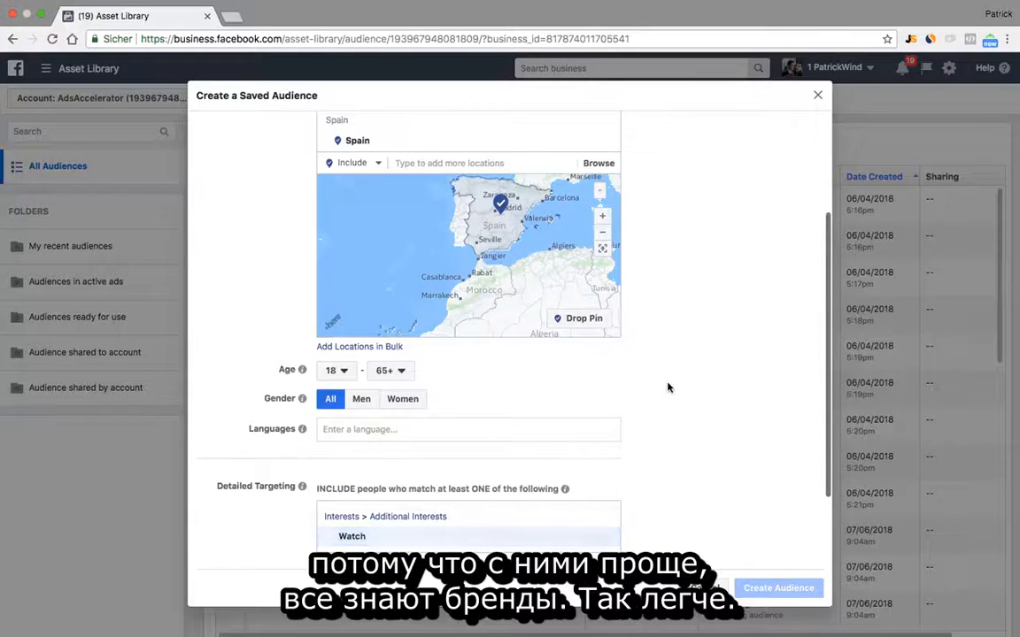
scroll(667, 387, up, 5)
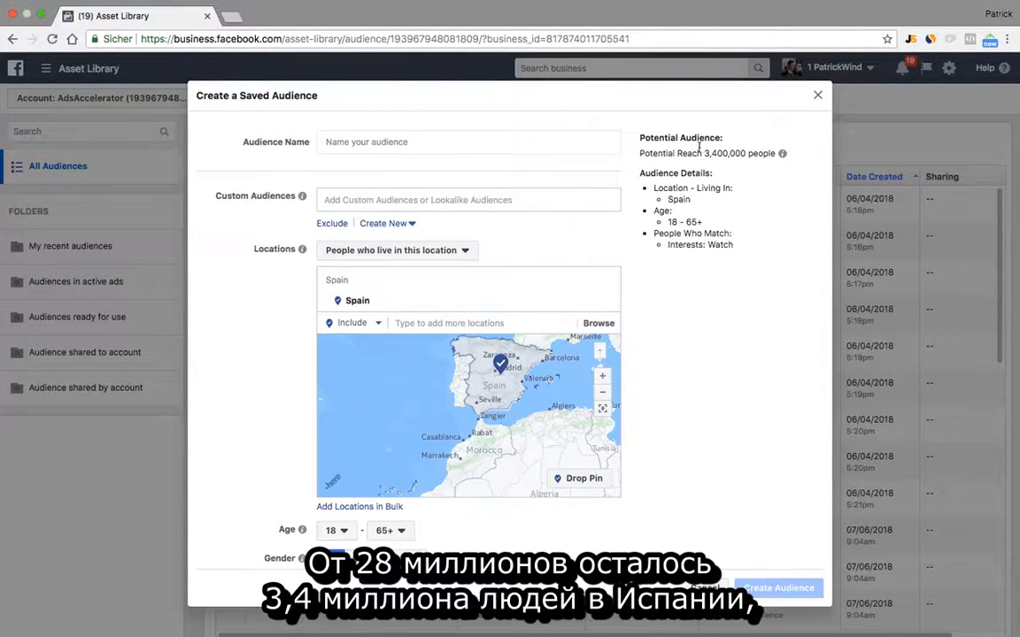
drag(704, 154, 735, 155)
click(700, 357)
scroll(681, 376, down, 5)
scroll(682, 377, up, 5)
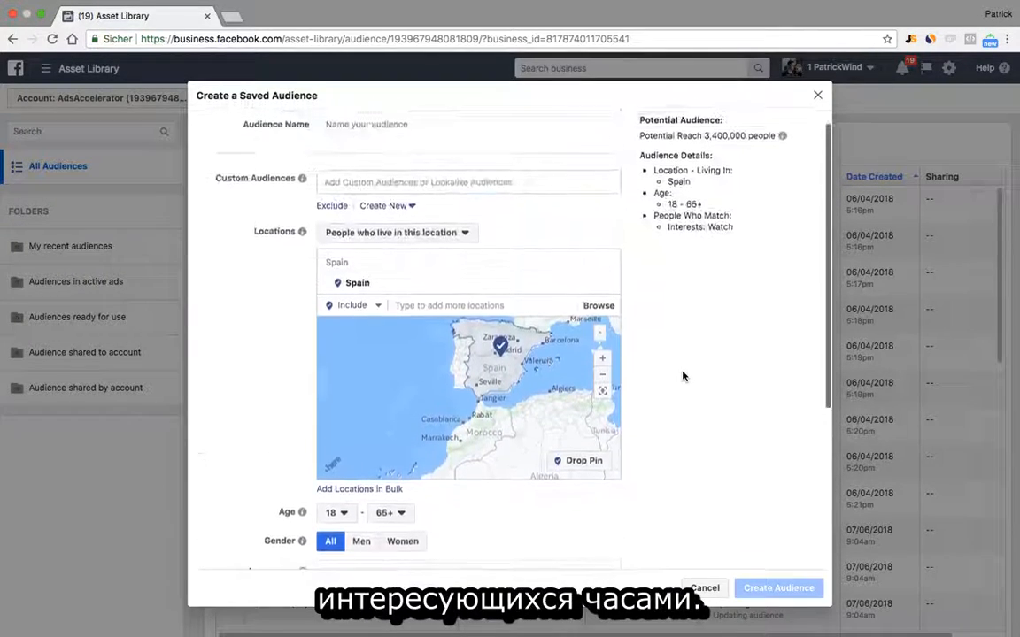
Narrow the audience with an additional must-also-match group in the detailed targeting and display its explanation.
scroll(682, 376, down, 2)
scroll(681, 376, up, 2)
scroll(681, 376, down, 4)
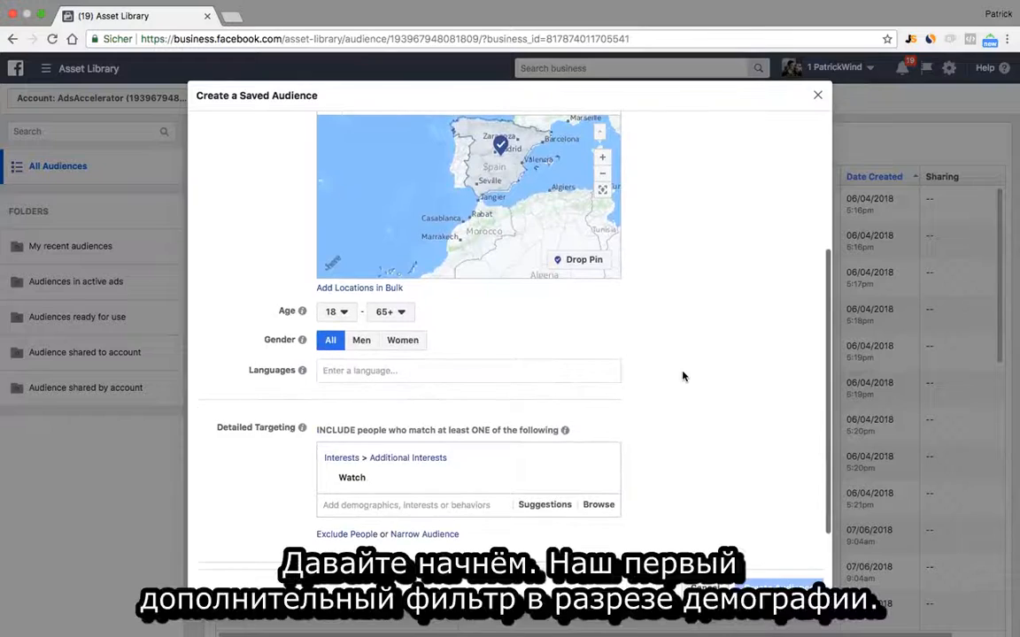
scroll(733, 421, down, 1)
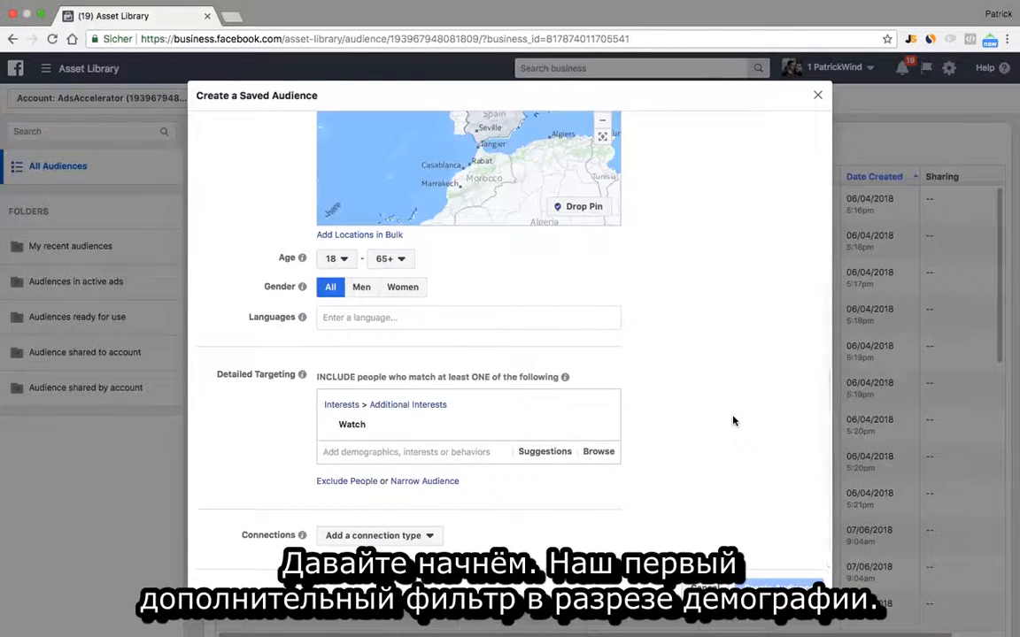
click(429, 485)
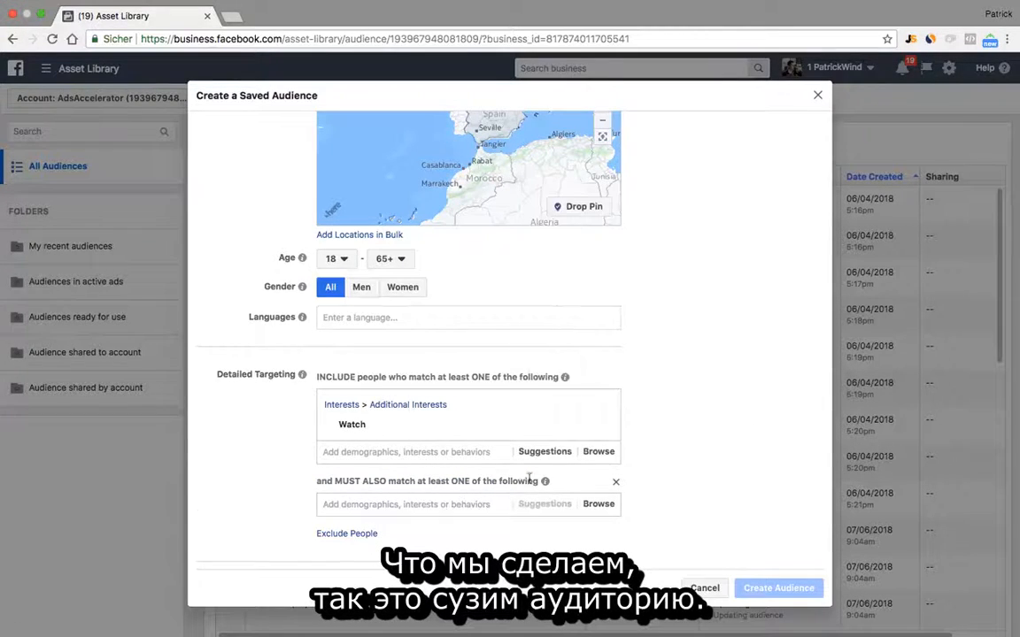
click(615, 482)
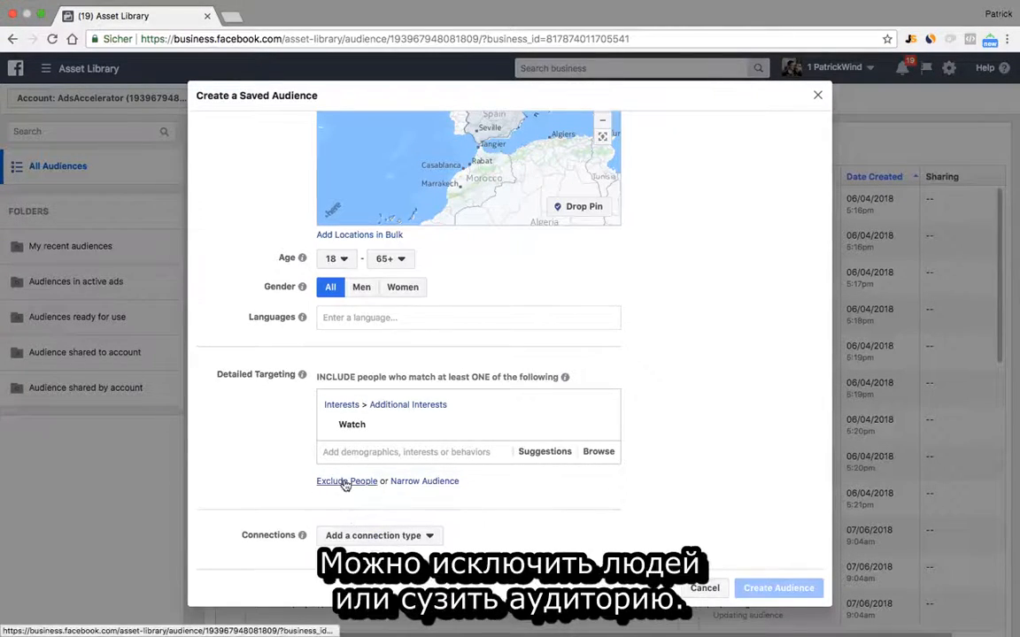
click(438, 483)
mouse_move(545, 483)
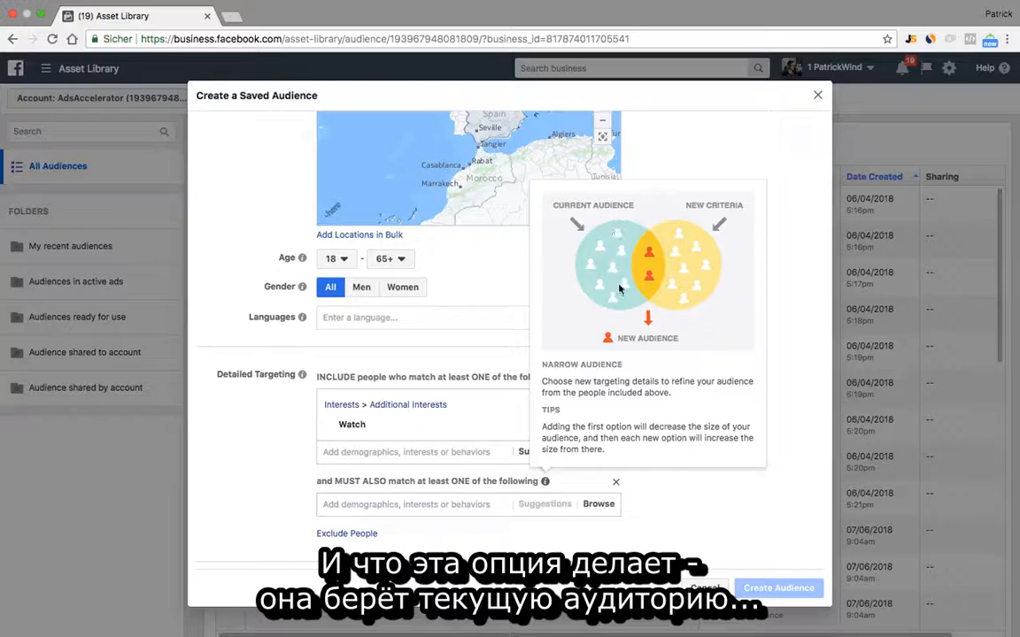
Check the potential reach and highlight "the people included above." in the narrow audience explanation.
scroll(719, 155, up, 5)
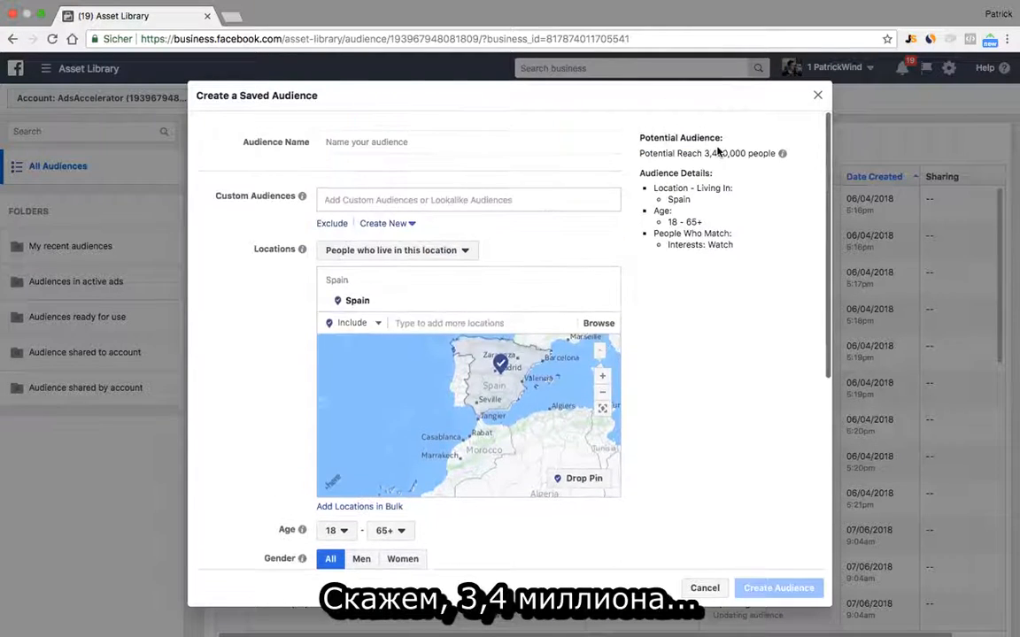
drag(703, 153, 715, 154)
scroll(713, 387, down, 5)
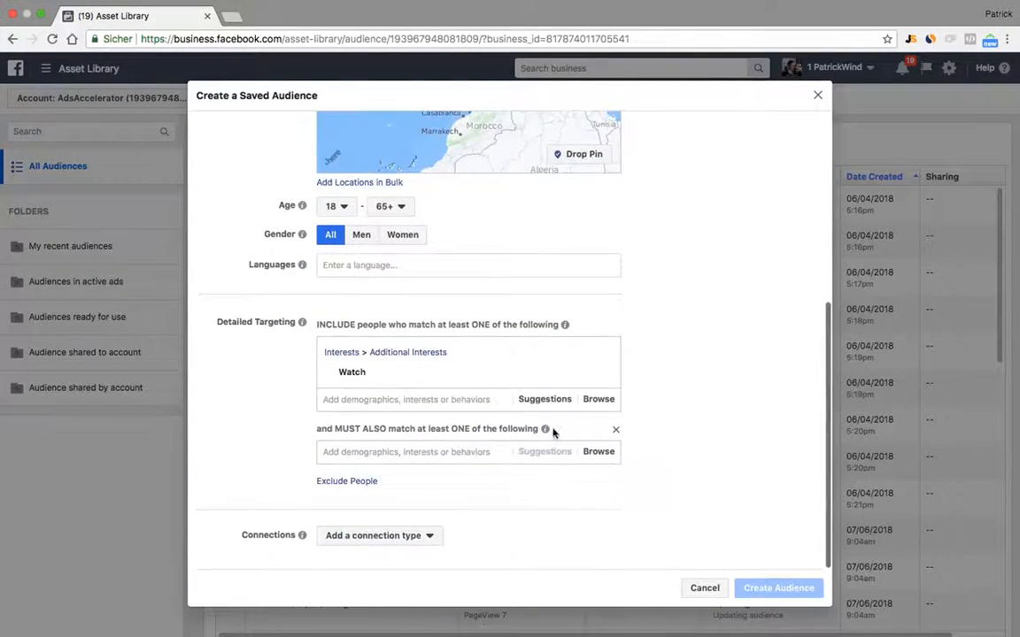
mouse_move(546, 431)
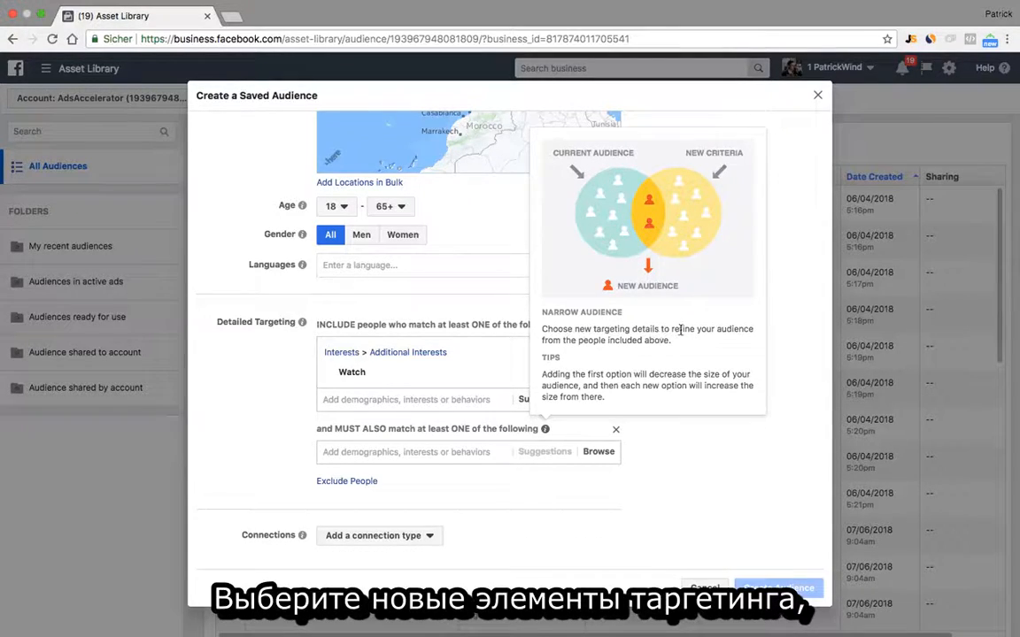
drag(669, 329, 563, 339)
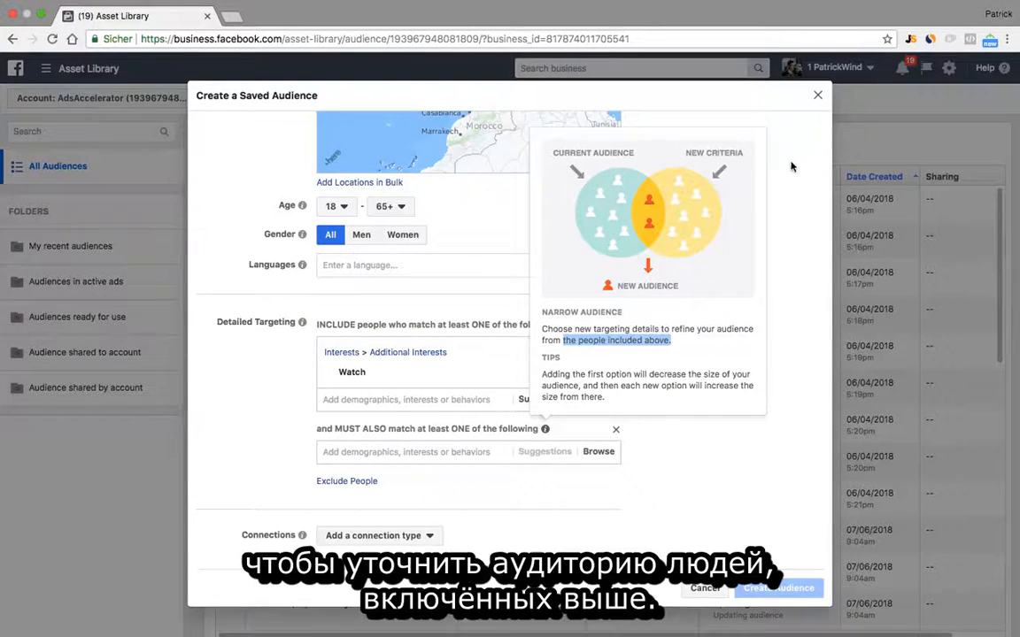
scroll(630, 342, up, 5)
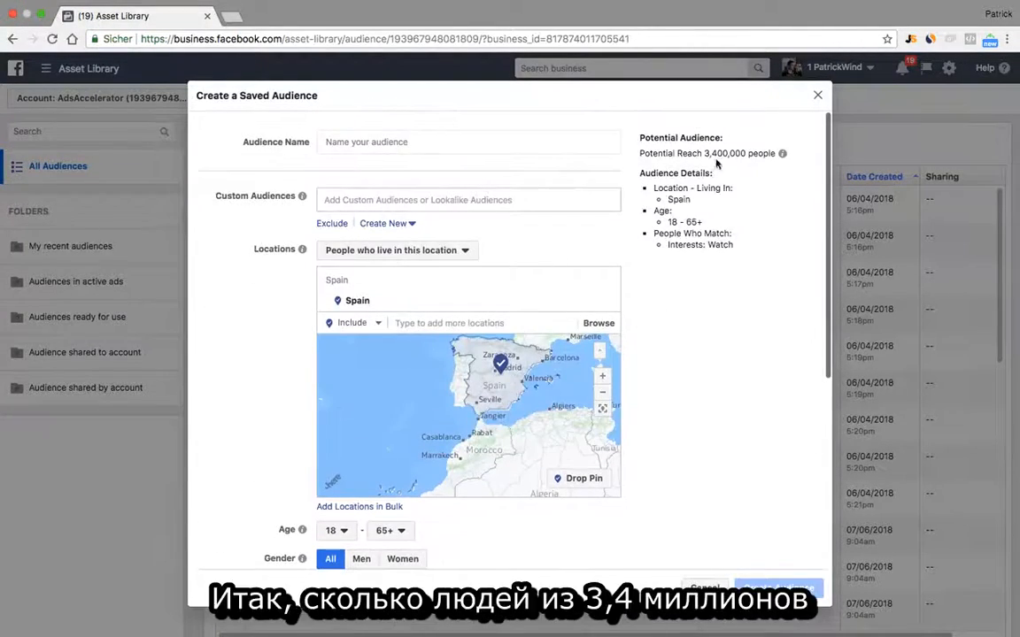
scroll(693, 302, down, 5)
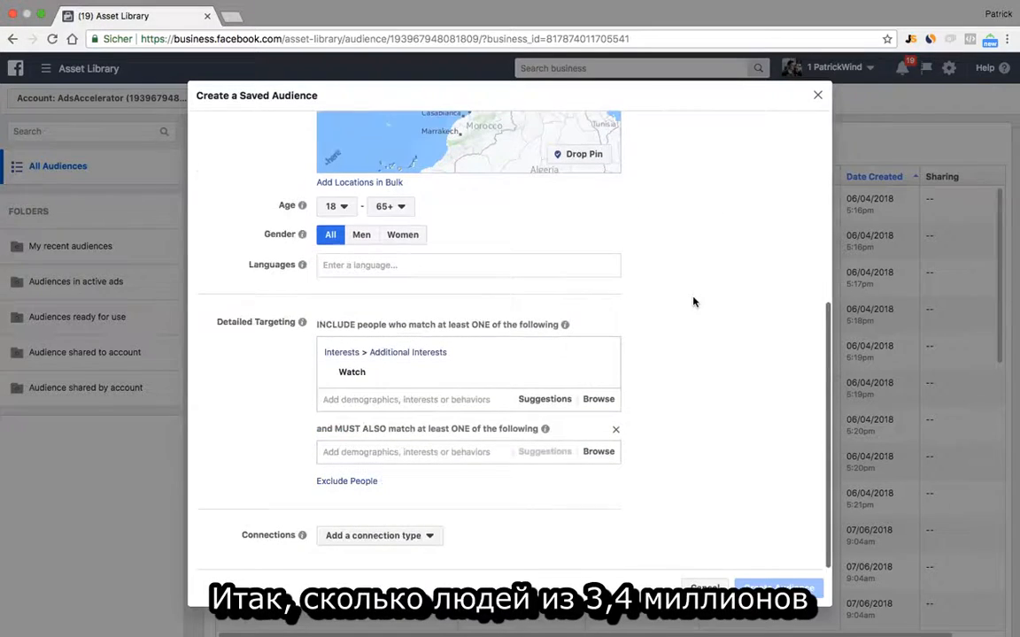
Add "Close friends of people with birthdays in a month" from Demographics > Life Events > Friends of to the must-also-match group.
click(598, 454)
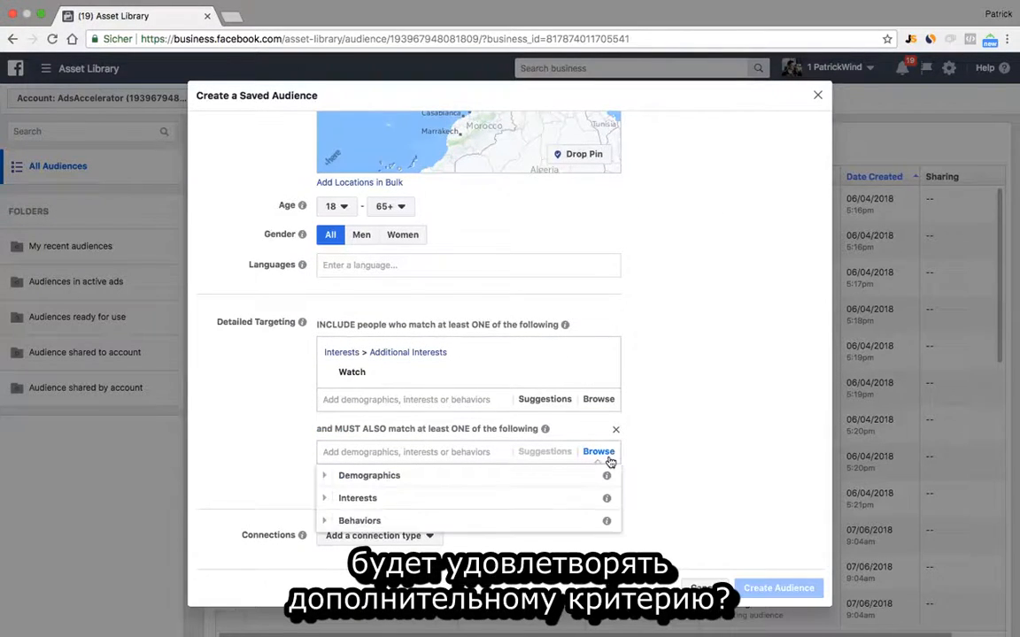
click(681, 419)
click(606, 454)
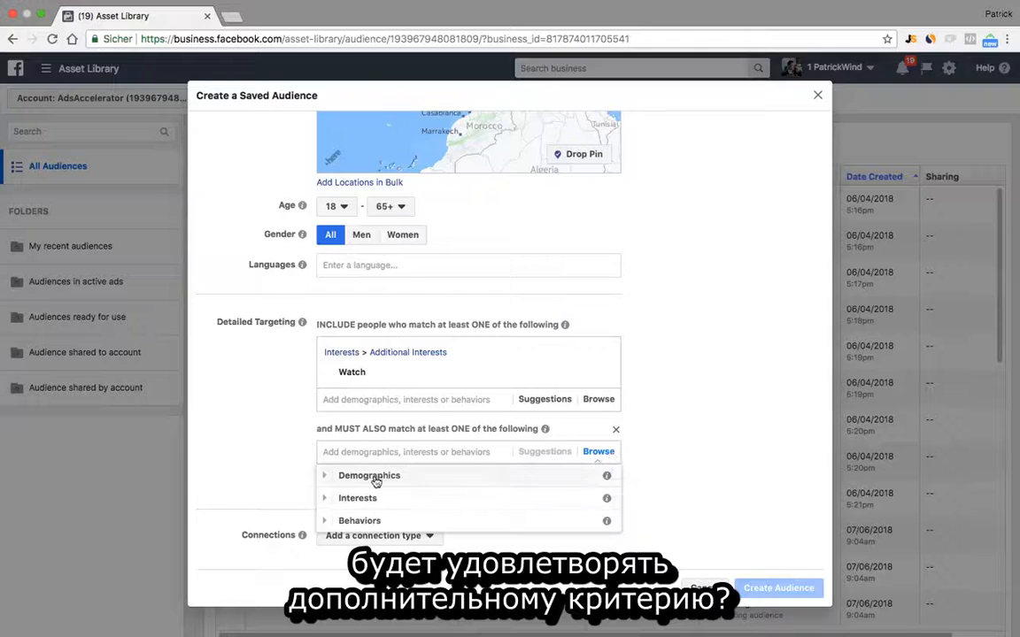
click(315, 476)
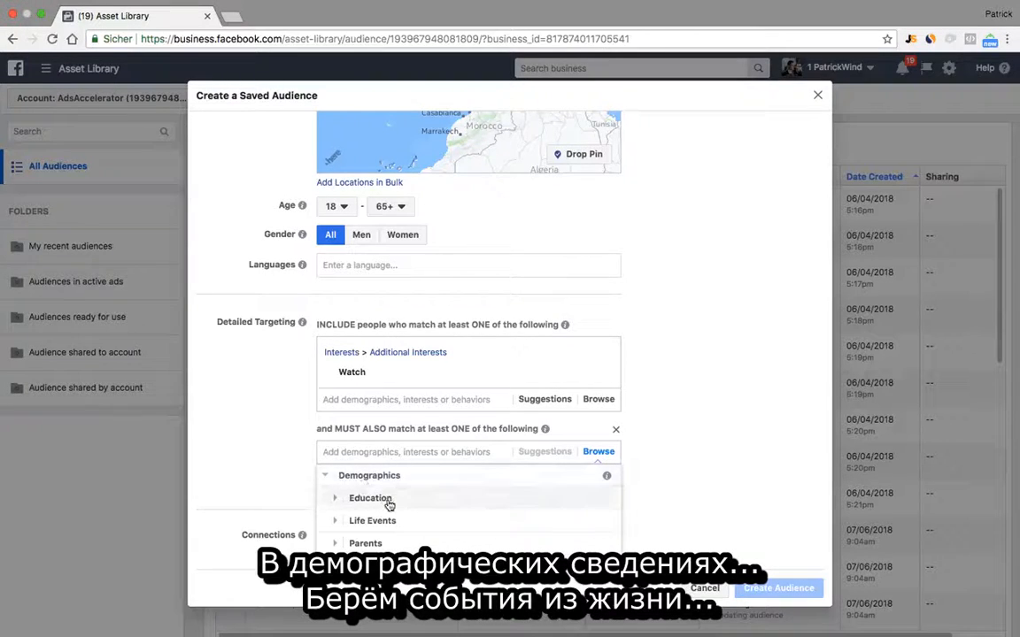
click(337, 524)
scroll(370, 523, down, 2)
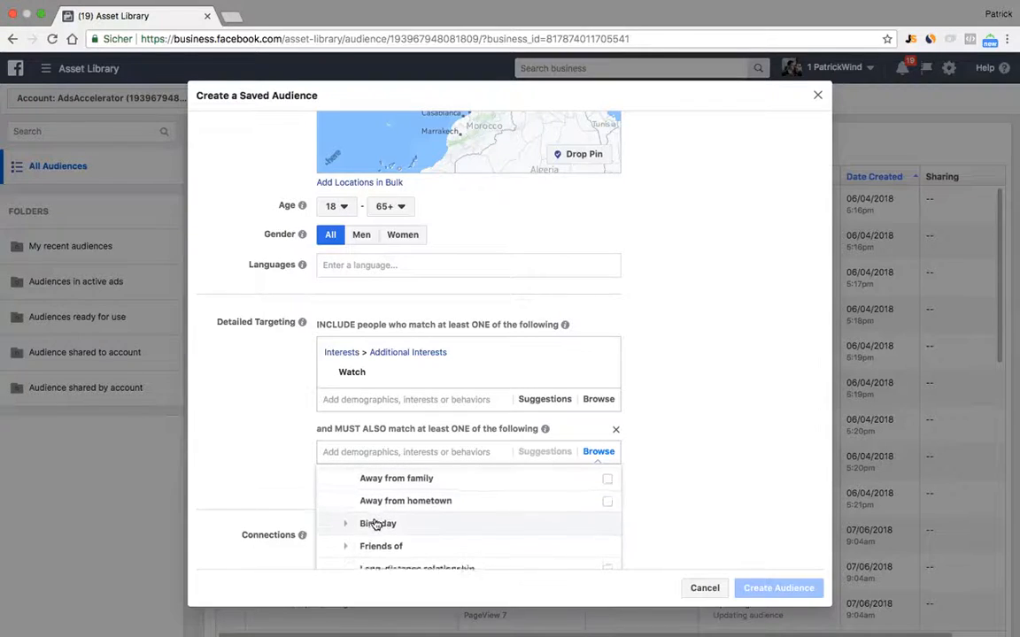
scroll(346, 462, down, 3)
scroll(346, 496, up, 1)
click(346, 502)
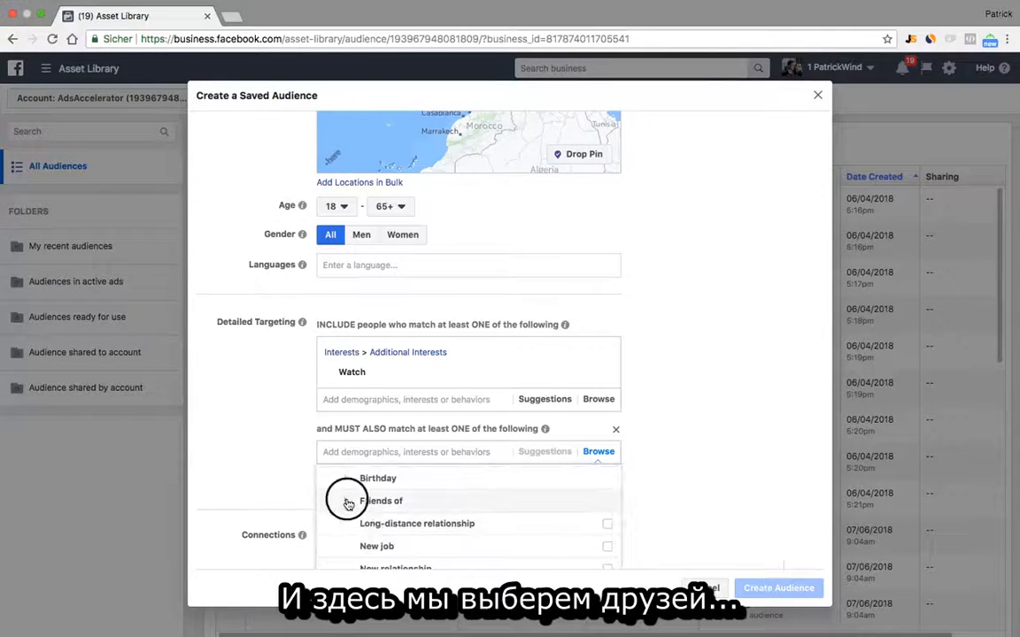
scroll(466, 496, down, 5)
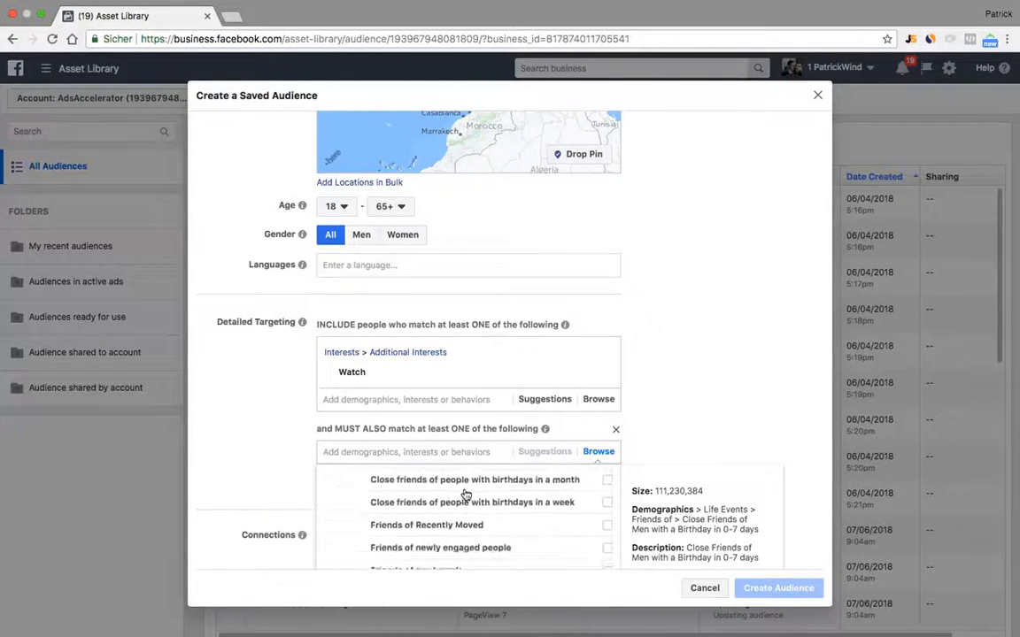
scroll(465, 496, down, 1)
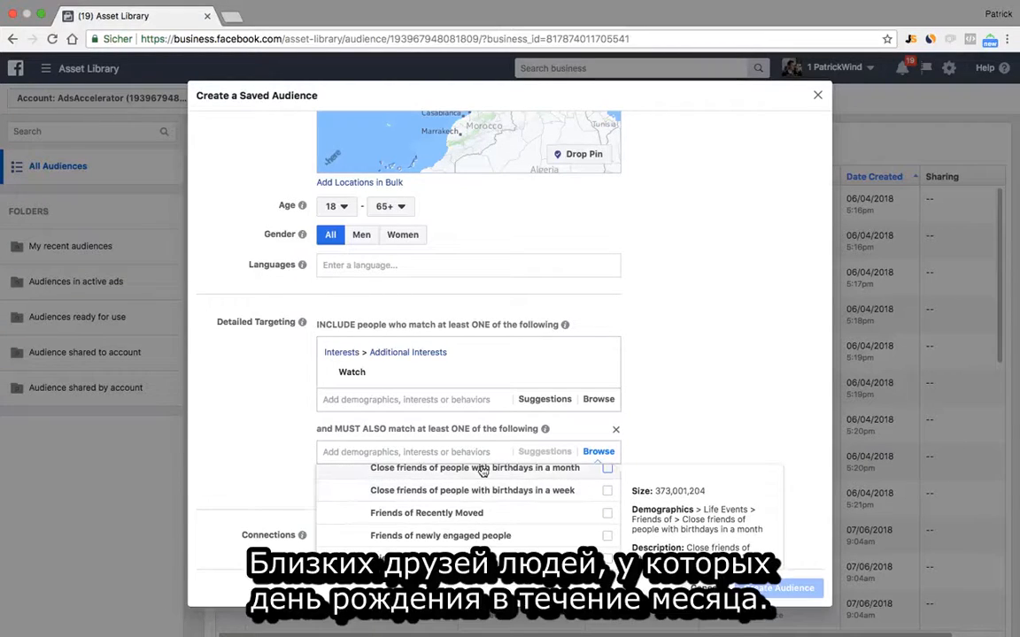
scroll(482, 471, up, 1)
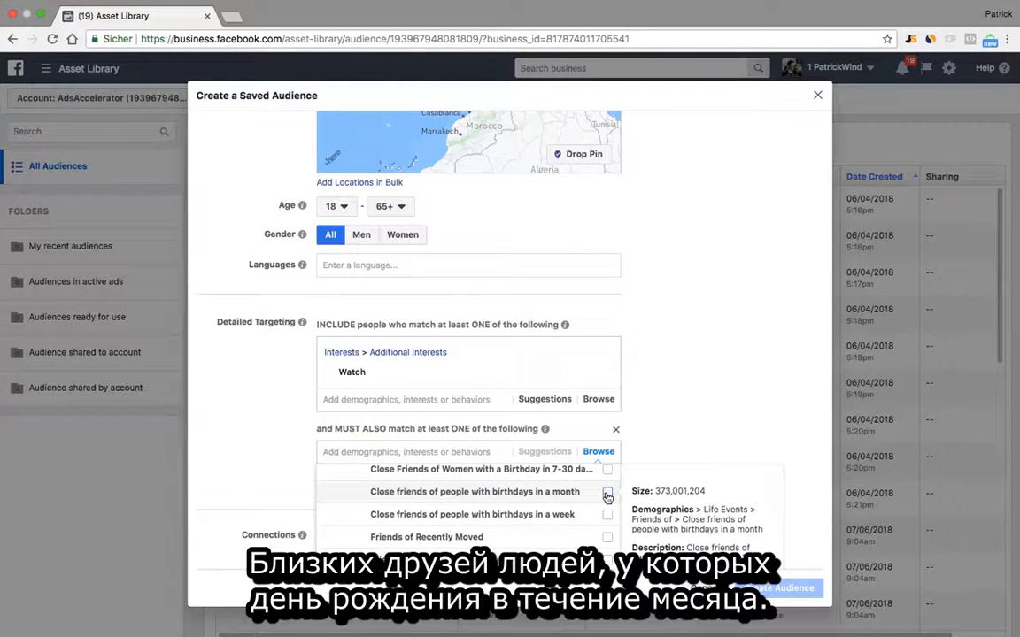
click(607, 493)
click(707, 419)
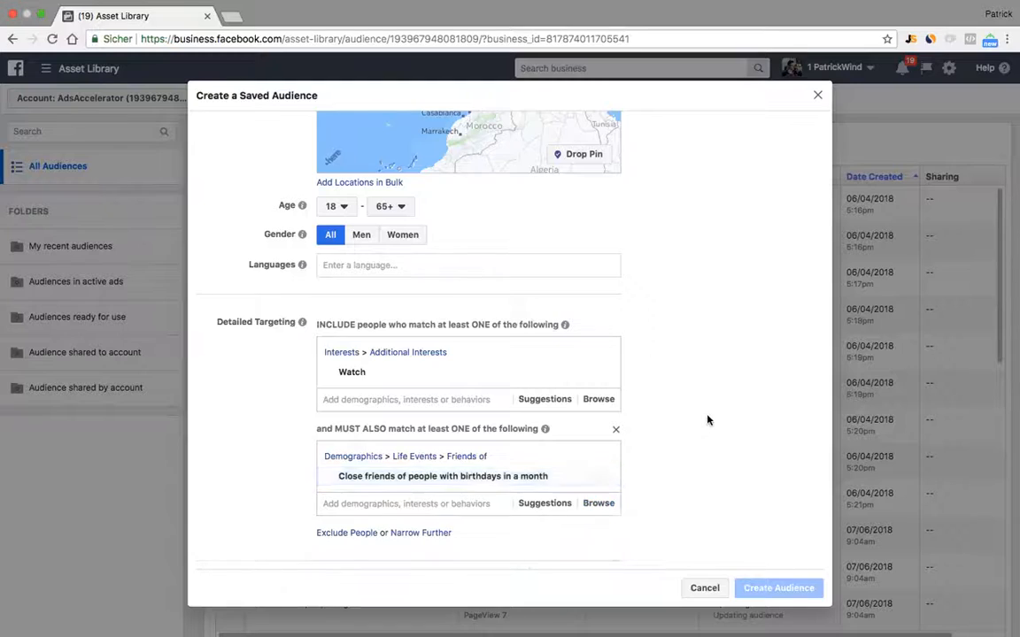
Highlight the potential reach figure for the narrowed audience and view how the number is estimated.
scroll(707, 420, up, 5)
drag(707, 153, 762, 152)
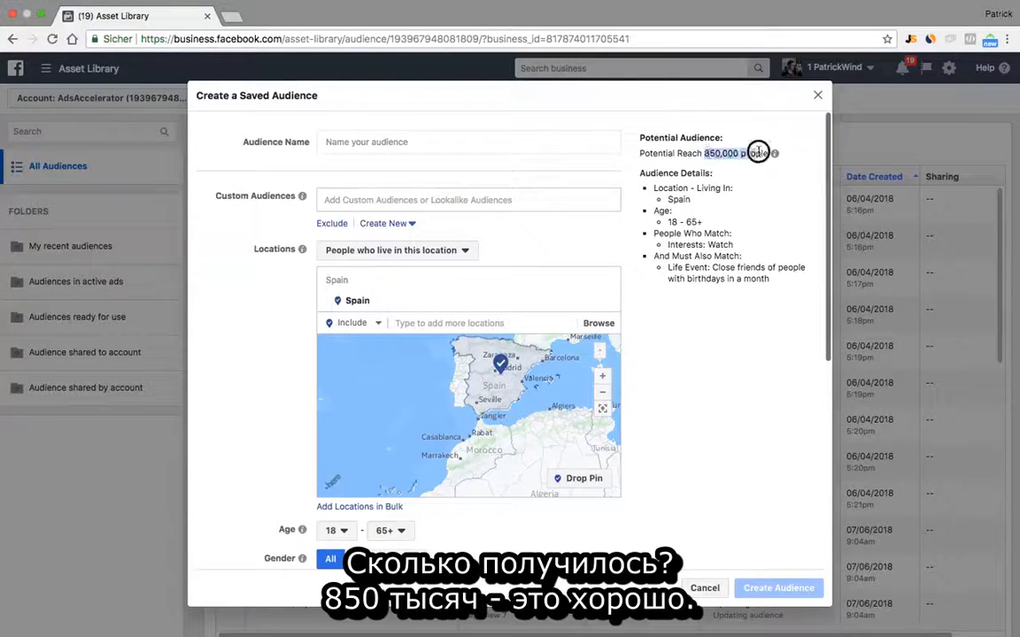
click(758, 171)
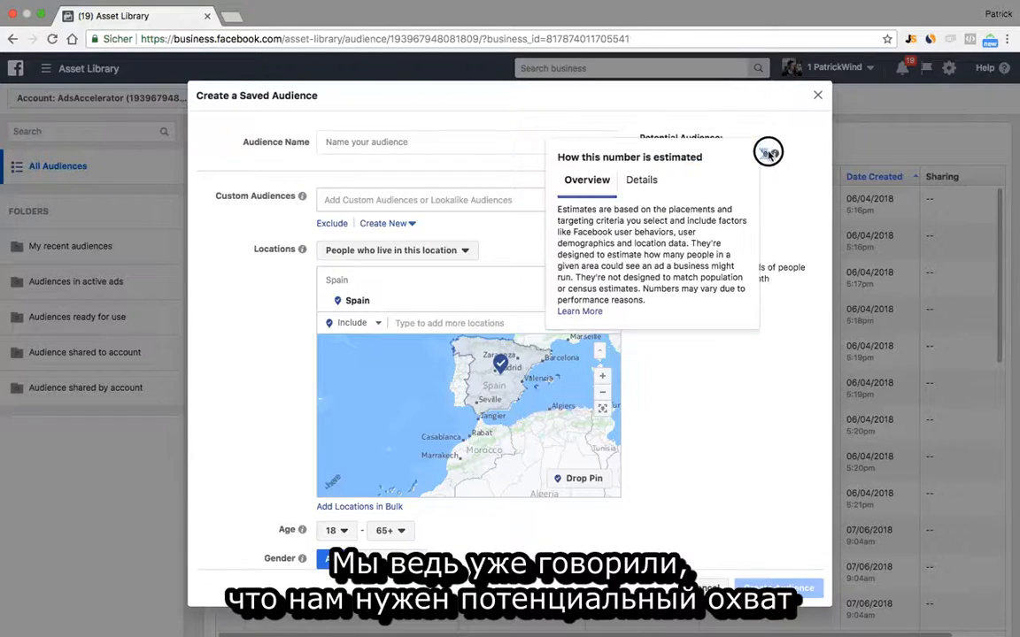
drag(705, 153, 736, 153)
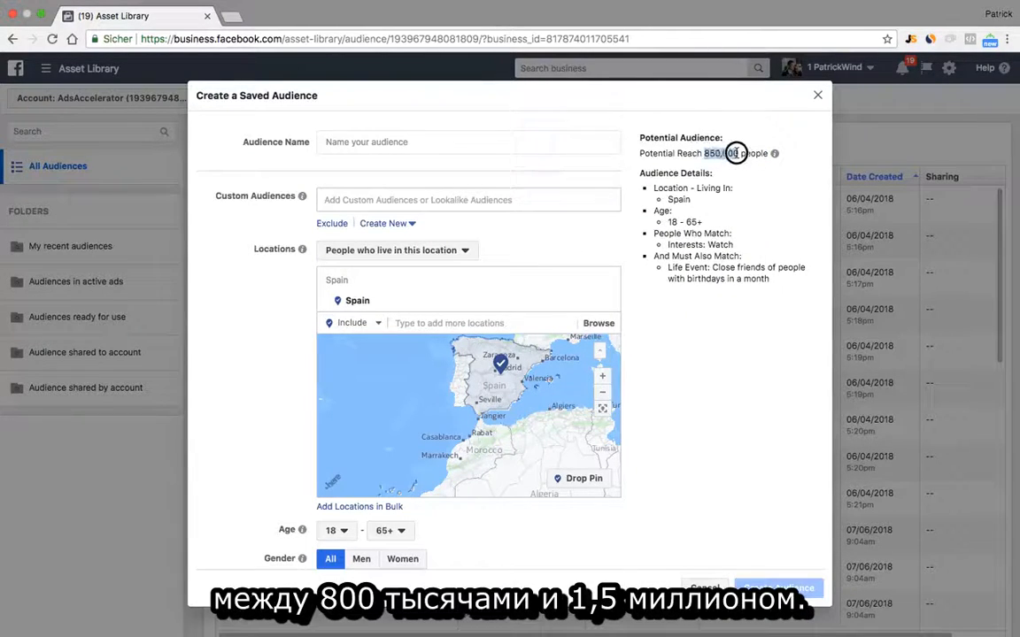
click(640, 153)
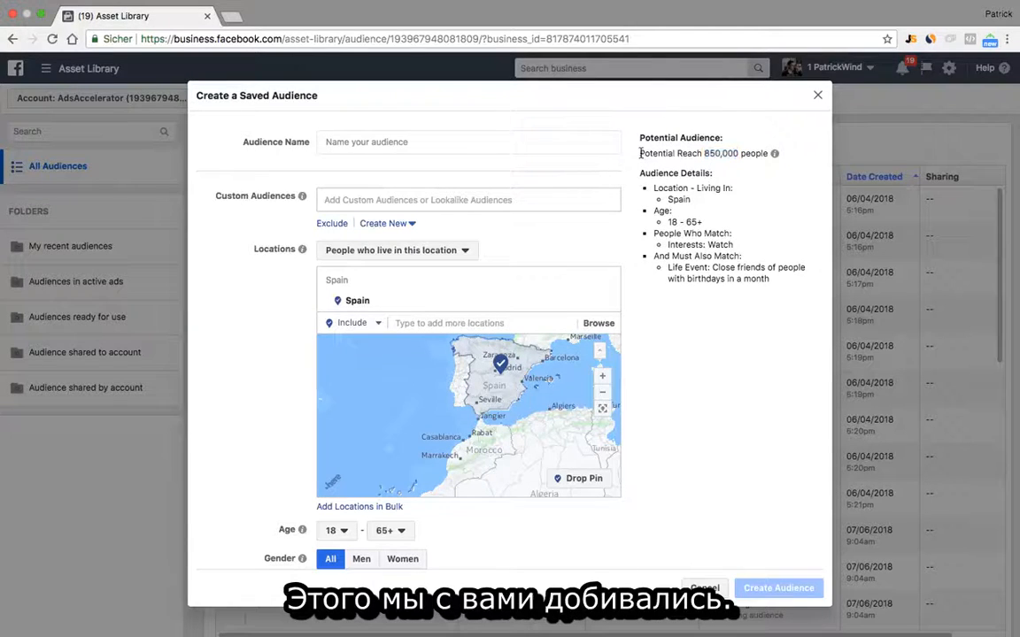
drag(640, 153, 769, 155)
mouse_move(774, 153)
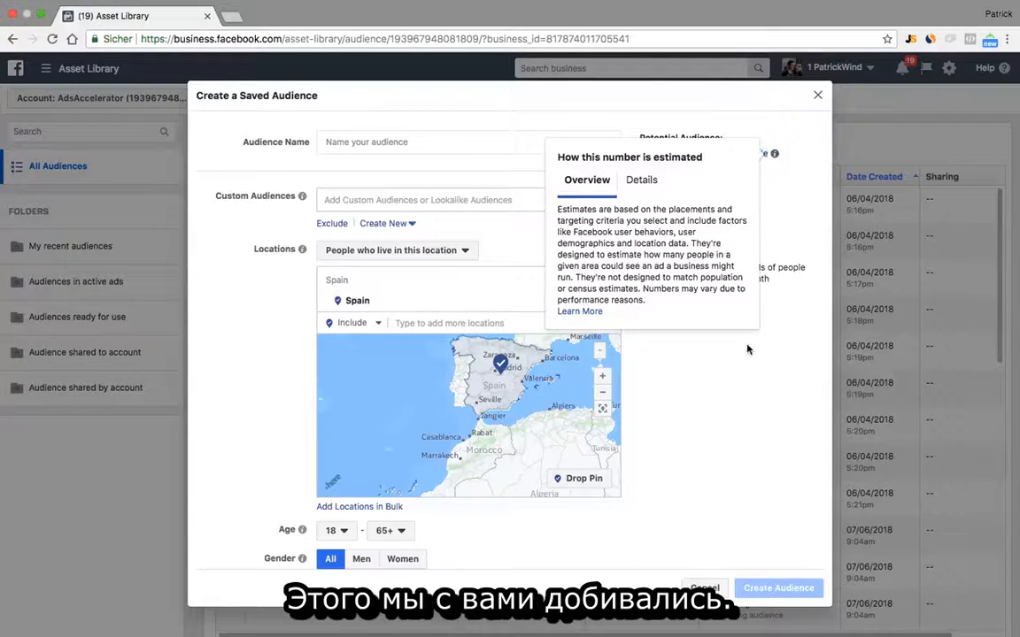
Review the Watch interest and the birthday friends criterion in the detailed targeting groups.
scroll(738, 328, down, 5)
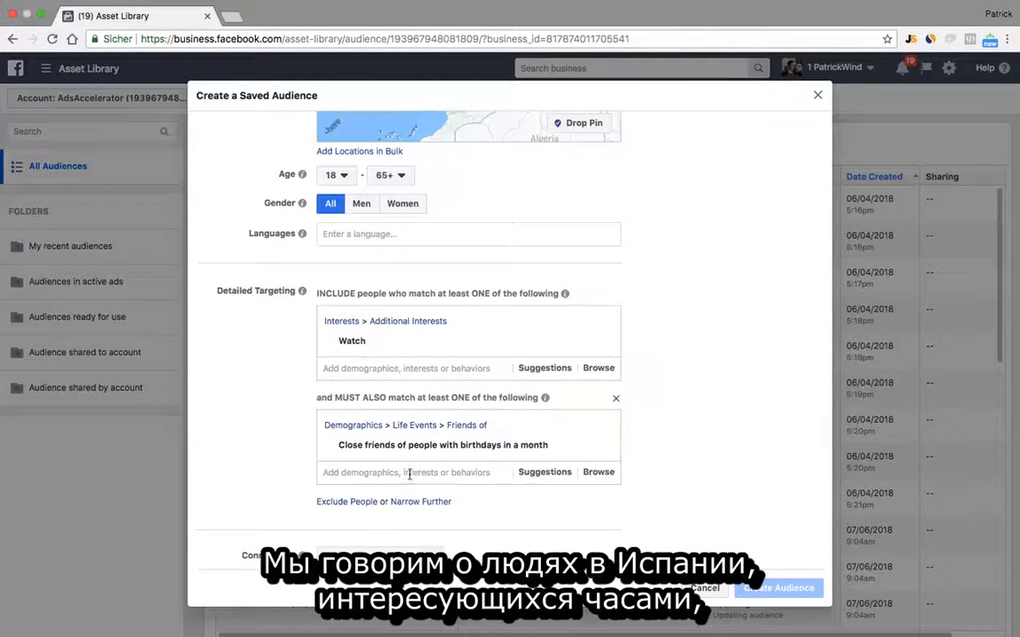
mouse_move(416, 449)
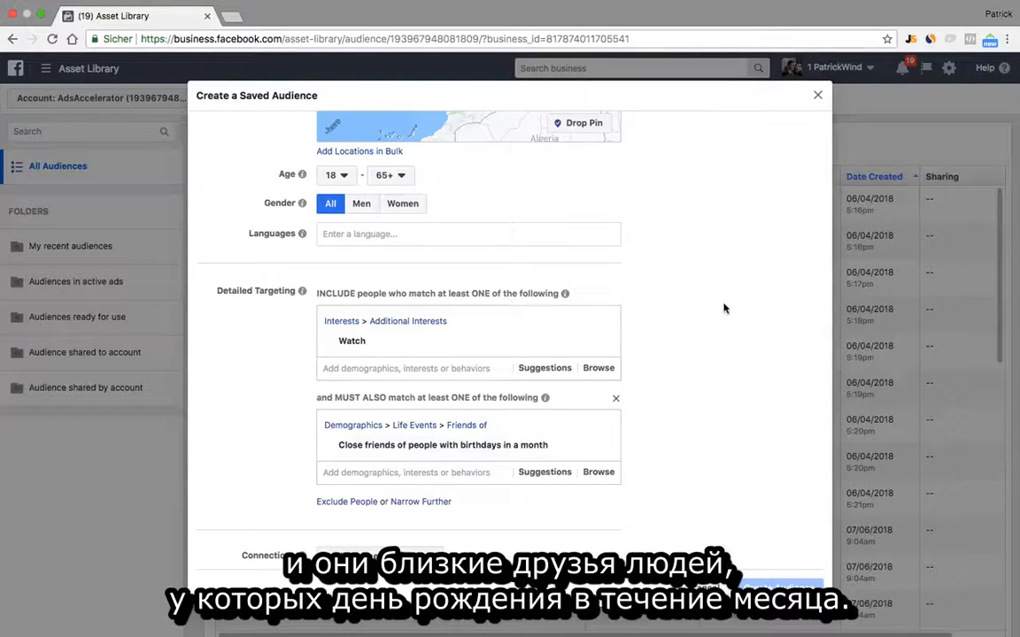
scroll(723, 308, up, 4)
scroll(722, 312, down, 3)
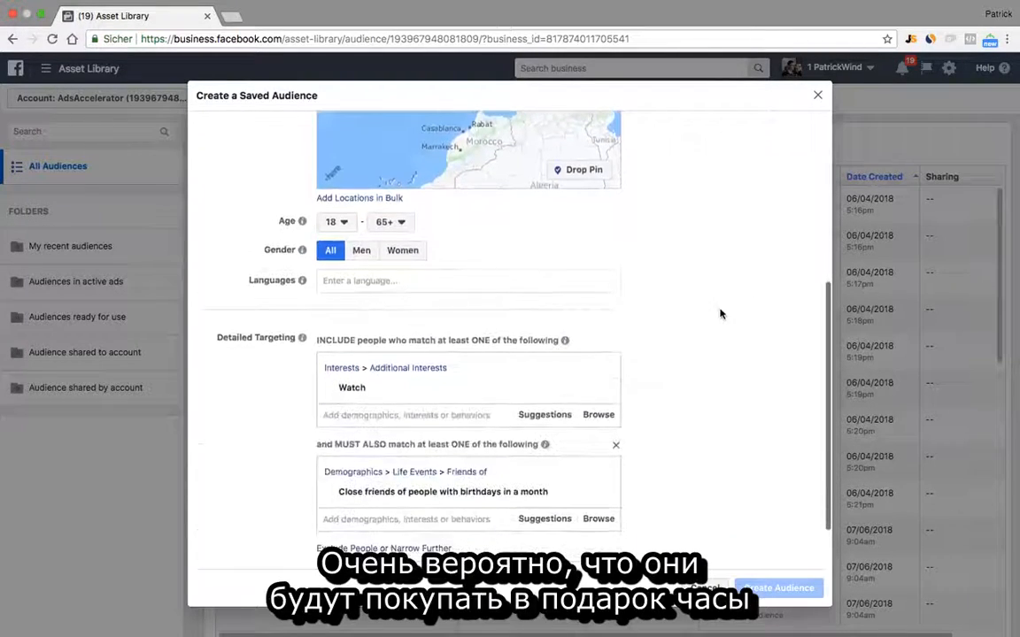
mouse_move(488, 499)
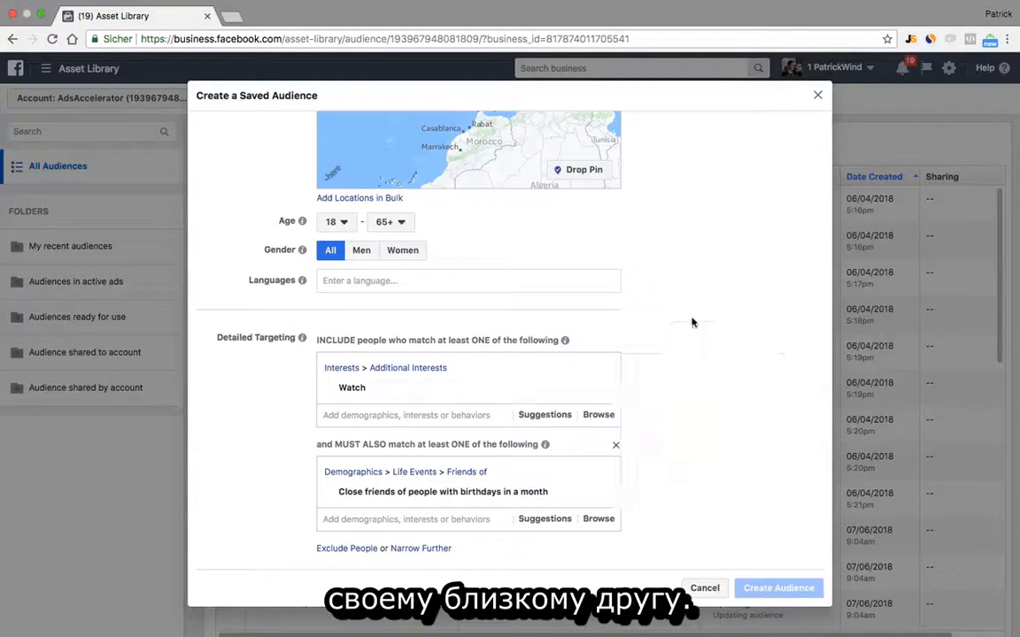
Name the audience "ES - Watch - Friends of People with Birthday within 1 Month (850k)".
scroll(693, 322, up, 3)
scroll(692, 322, up, 2)
click(456, 141)
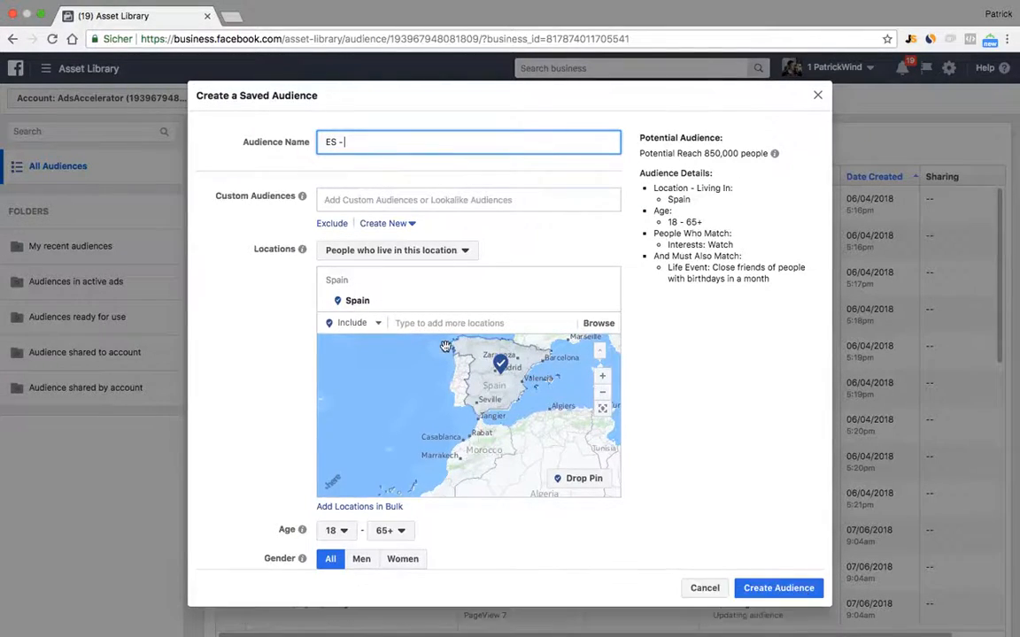
scroll(469, 416, down, 3)
scroll(235, 379, down, 2)
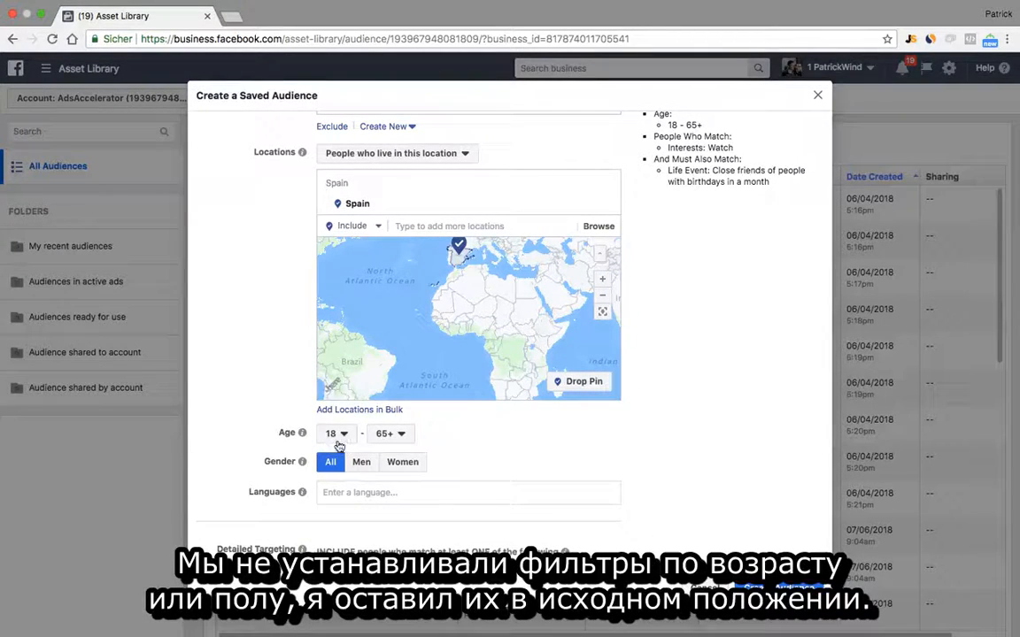
scroll(257, 361, down, 3)
scroll(257, 361, up, 6)
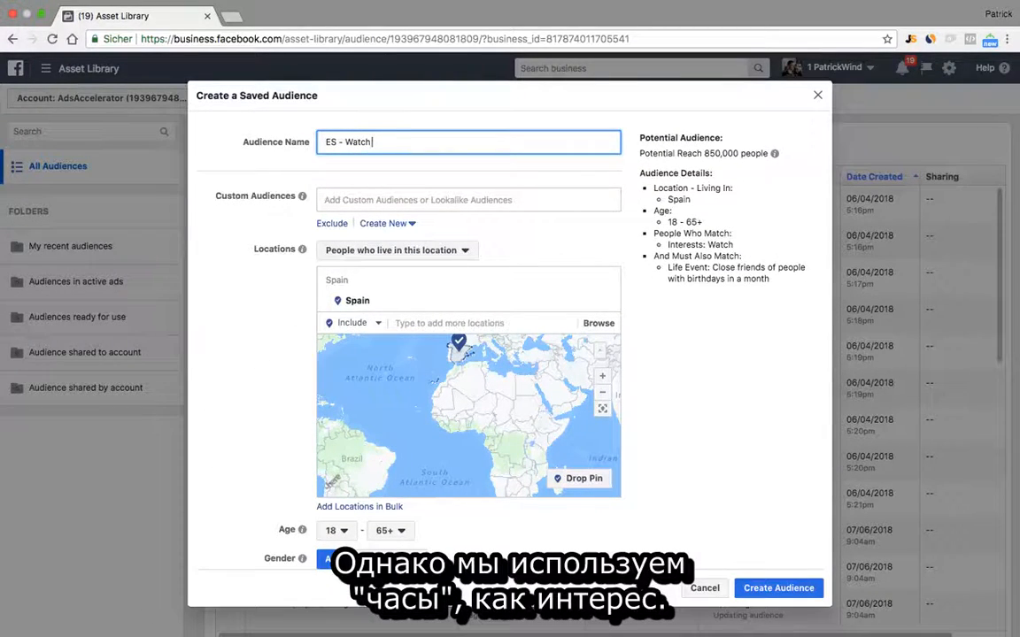
scroll(264, 284, down, 5)
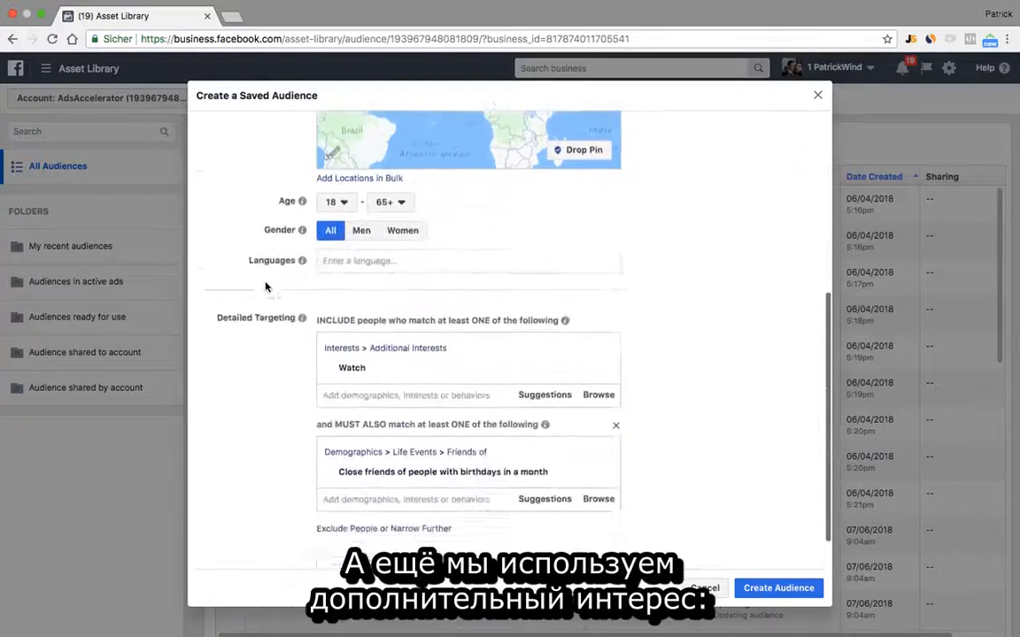
scroll(265, 285, up, 2)
text(- Fri)
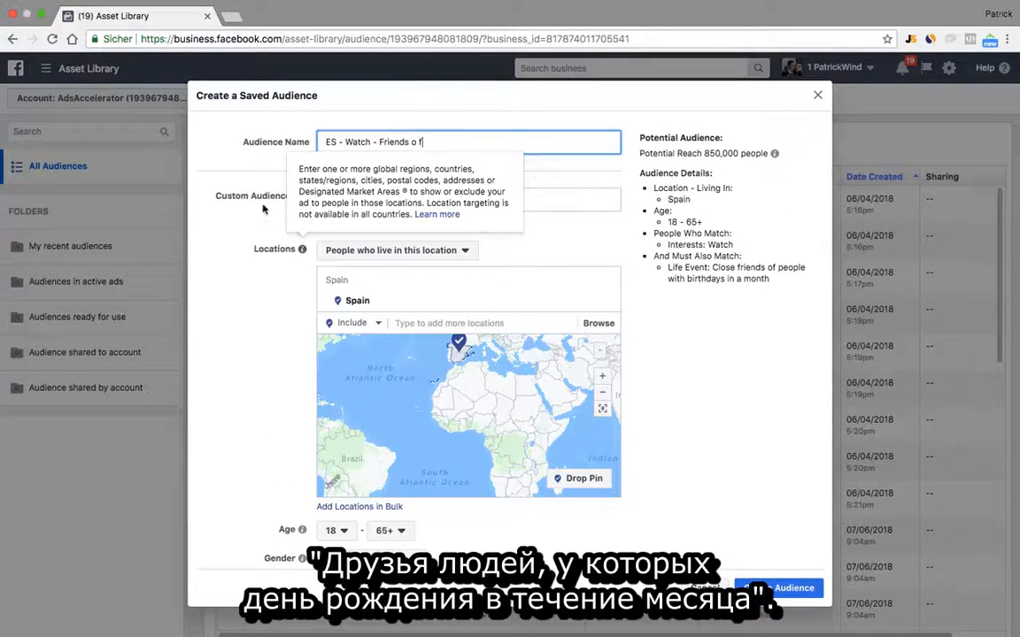
text(ends o f)
key(BackSpace)
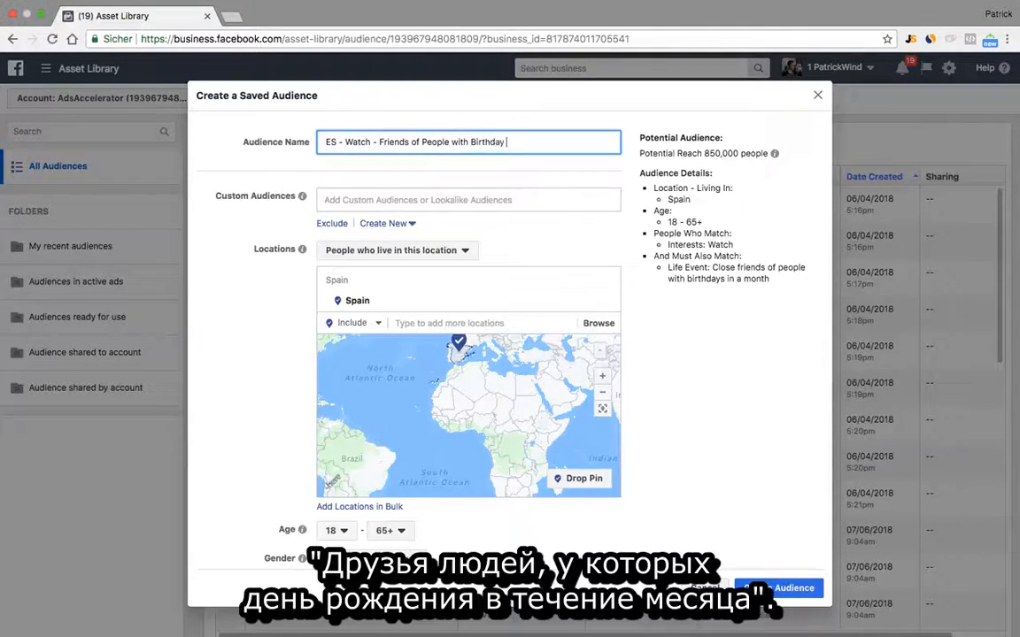
text(hin 1 Mont)
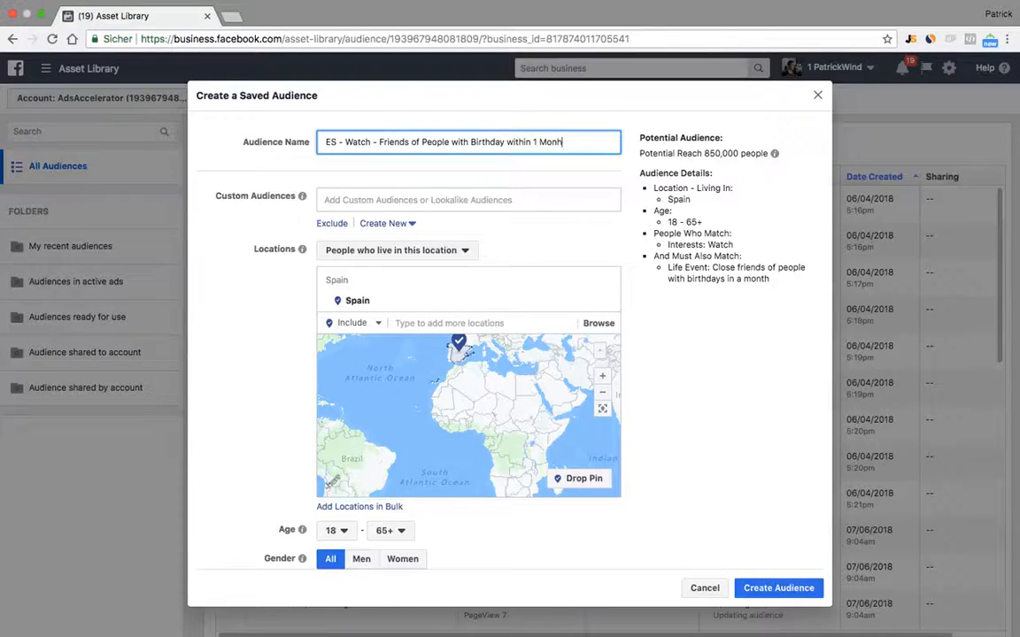
text(h (850k)
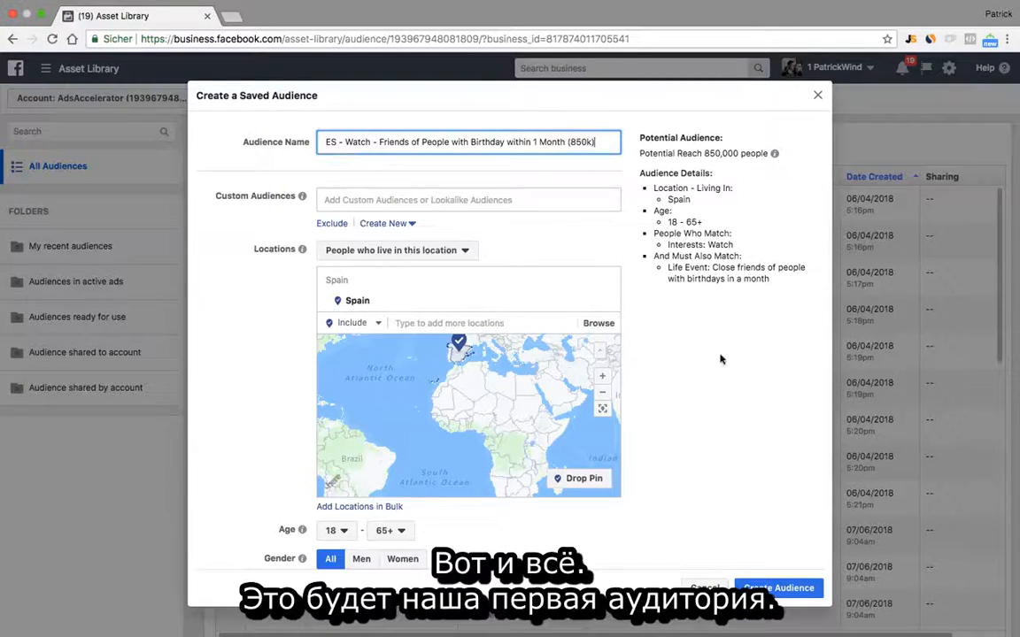
Create the saved audience and sort the audience list by creation date with the newest first.
scroll(715, 359, down, 5)
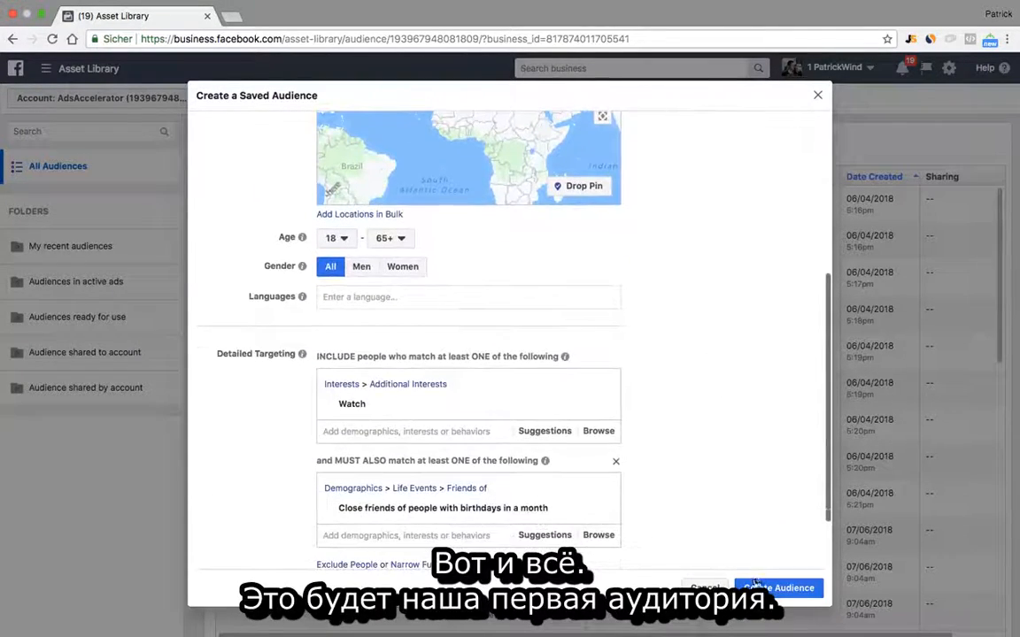
click(754, 587)
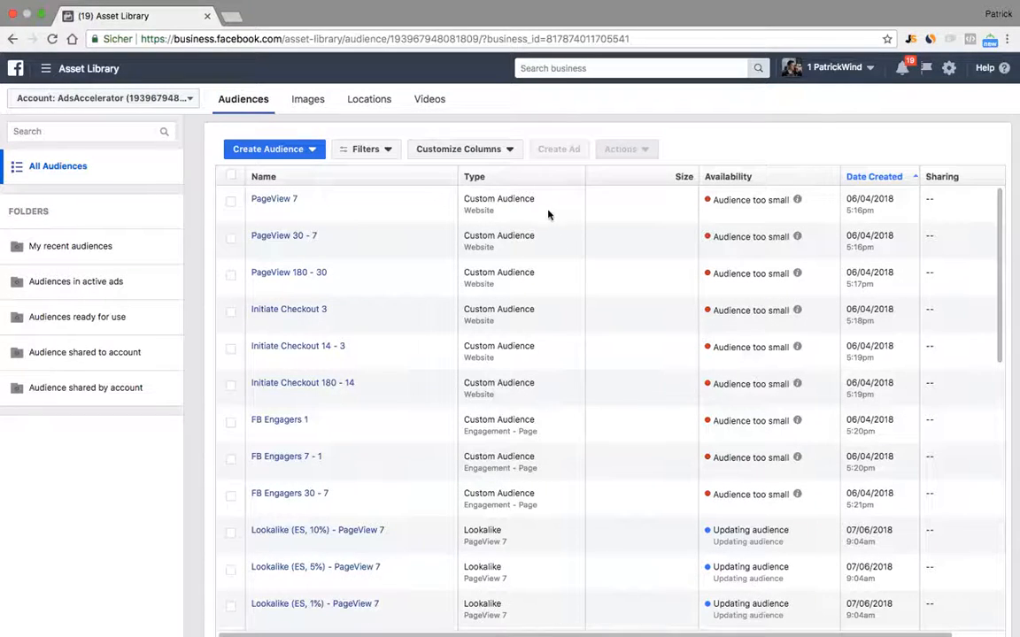
click(871, 176)
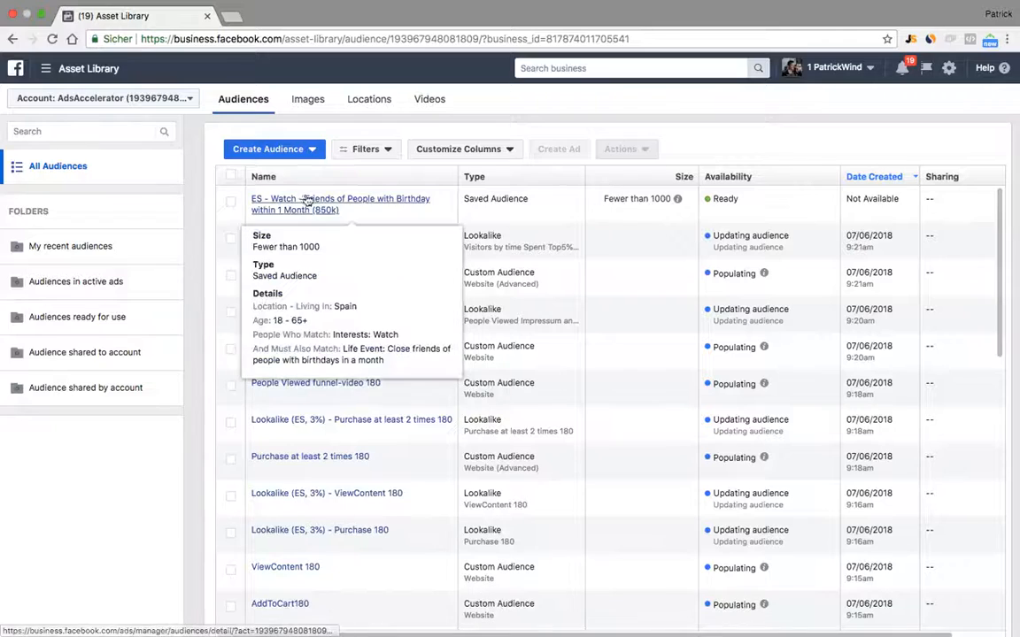
mouse_move(654, 199)
mouse_move(334, 216)
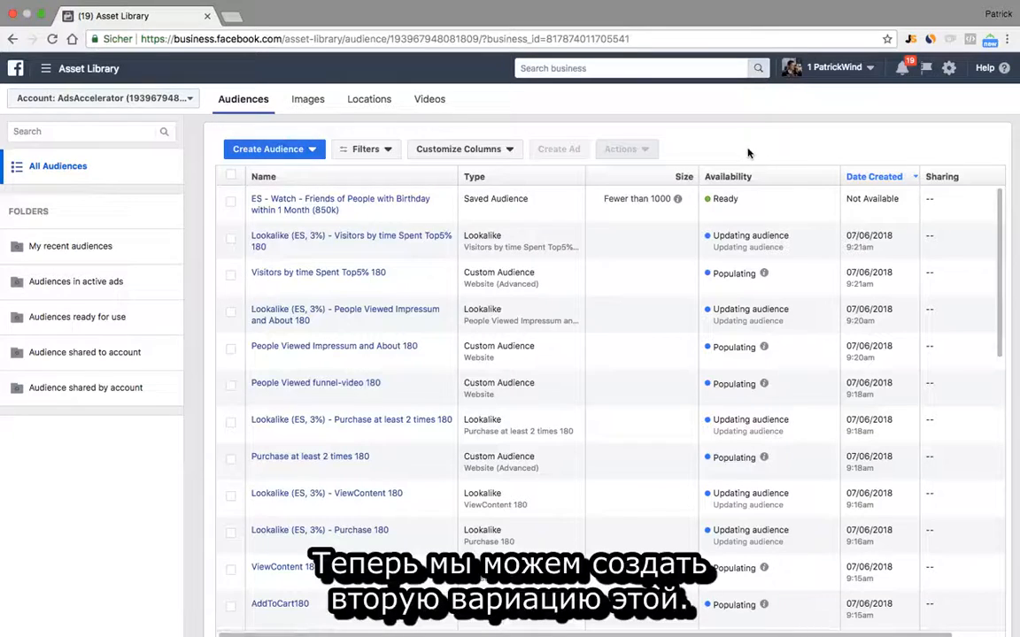
mouse_move(398, 202)
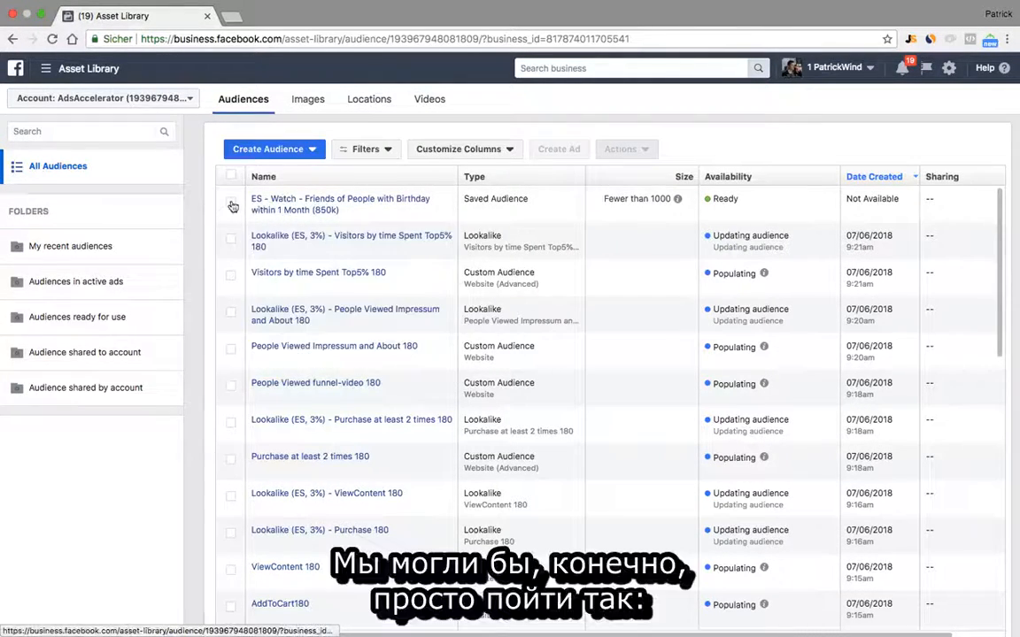
click(257, 146)
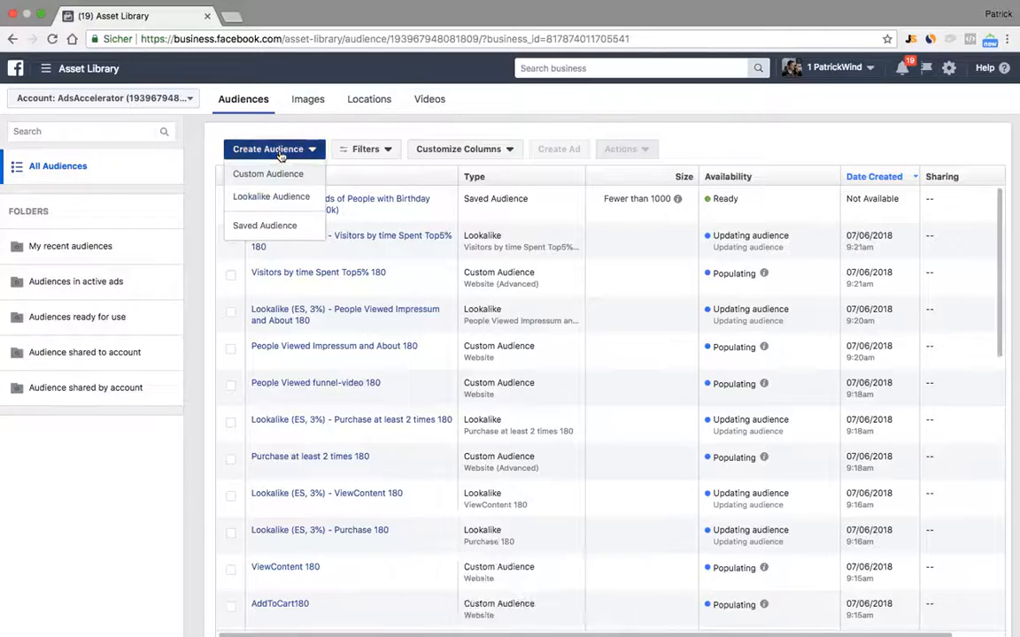
click(277, 228)
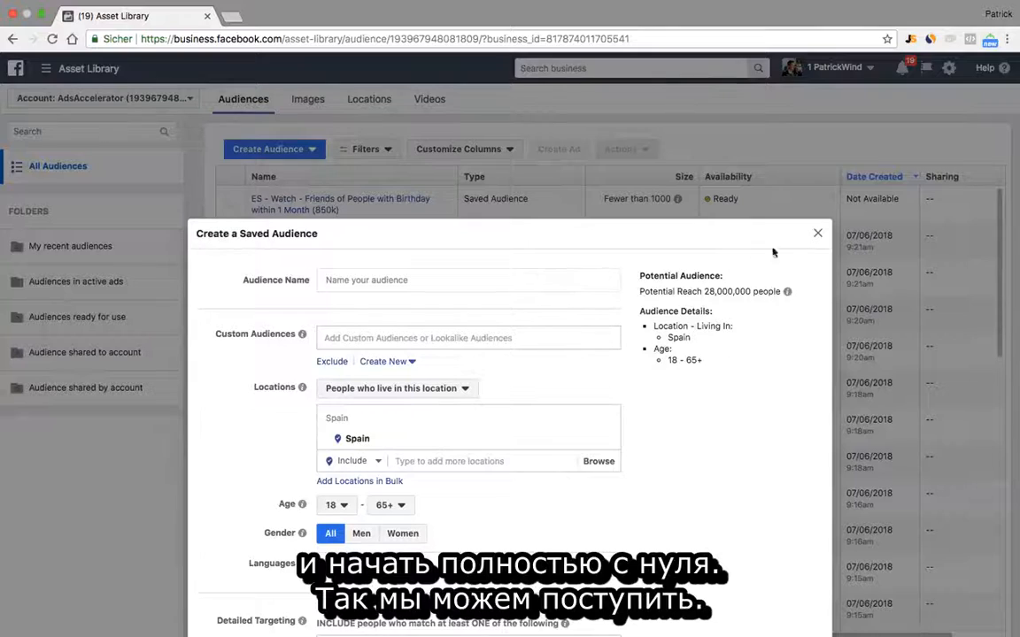
click(818, 234)
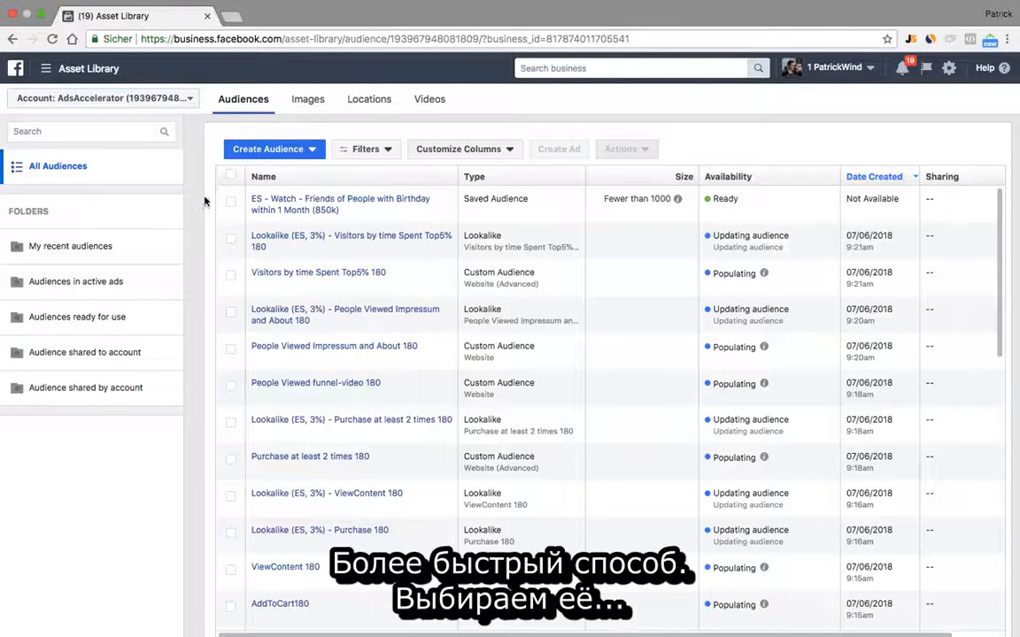
Open the saved audience "ES - Watch - Friends of People with Birthday within 1 Month (850k)" for editing.
click(229, 202)
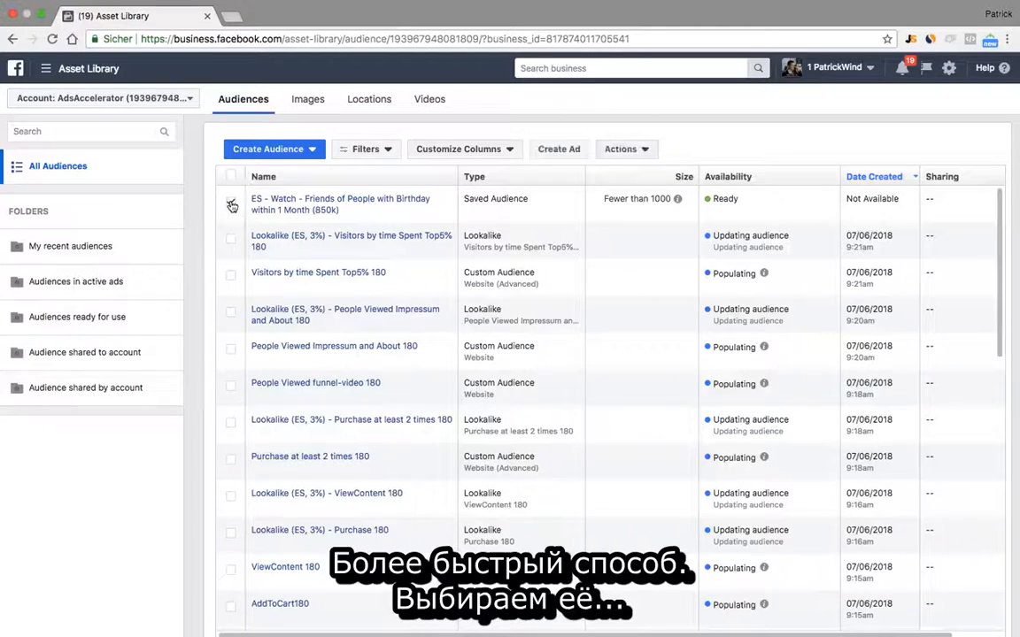
click(640, 152)
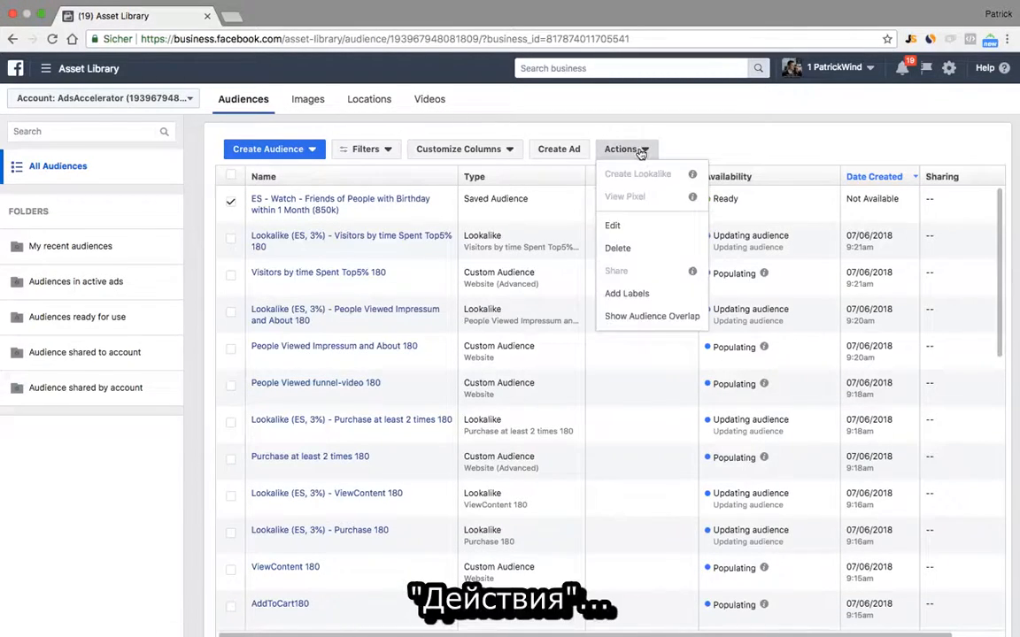
click(635, 227)
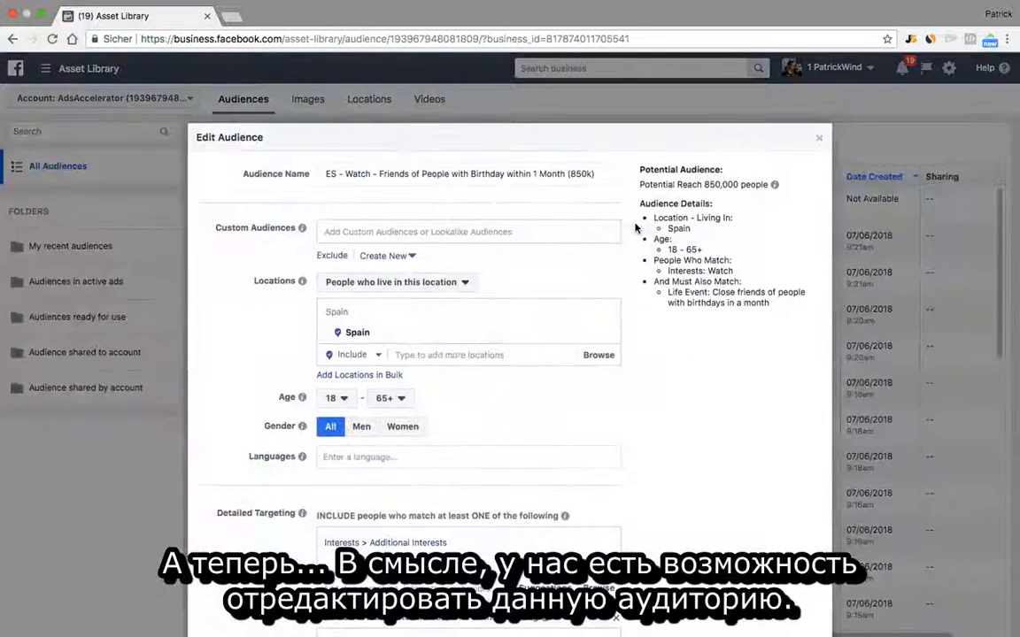
scroll(599, 299, down, 3)
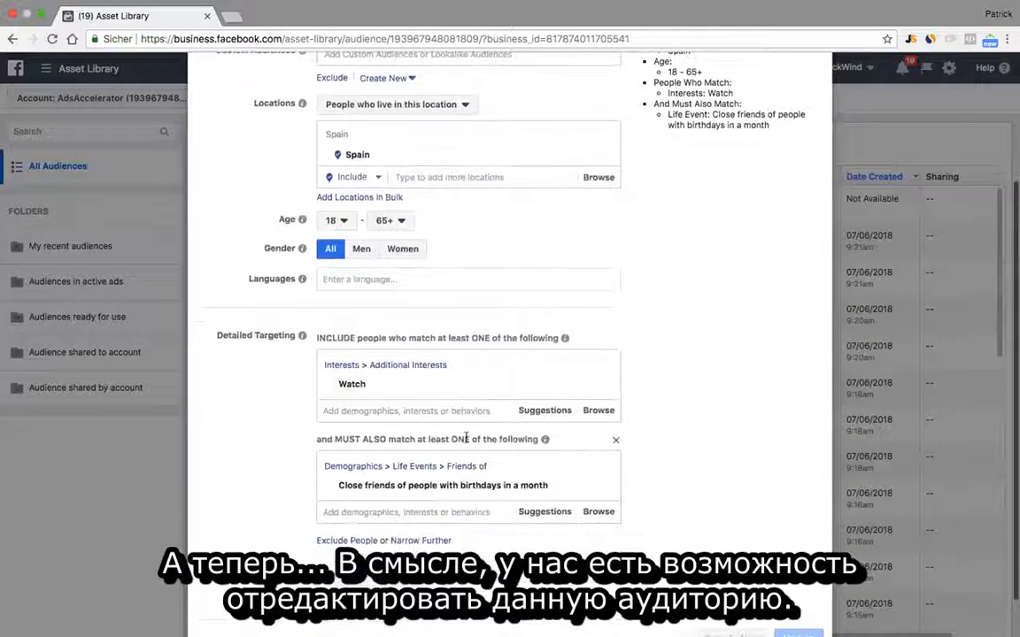
Try limiting the audience's gender to Men, and restore the selection to All.
scroll(772, 137, up, 5)
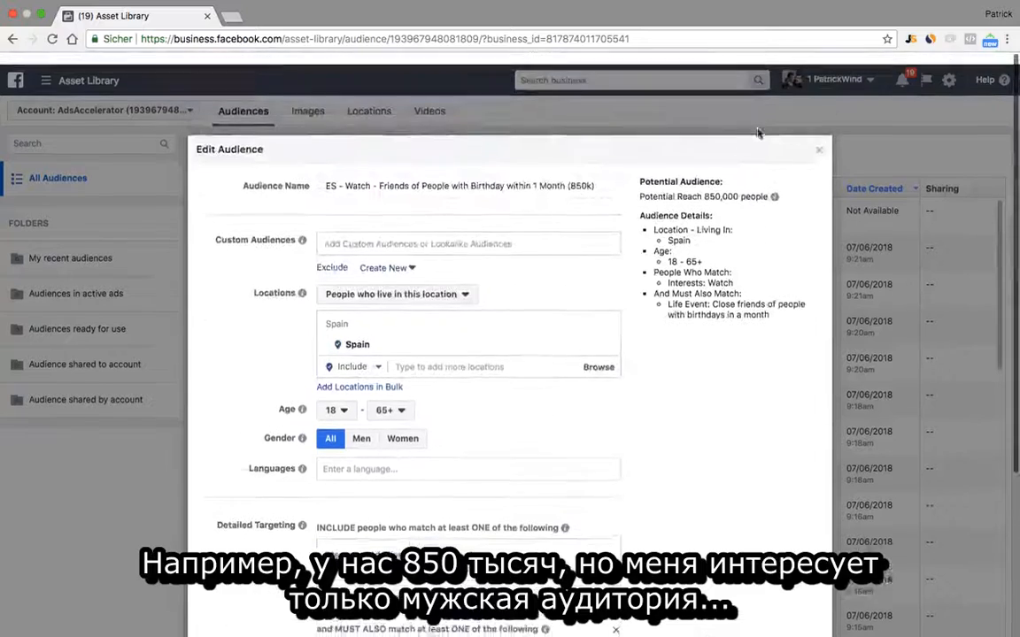
click(361, 428)
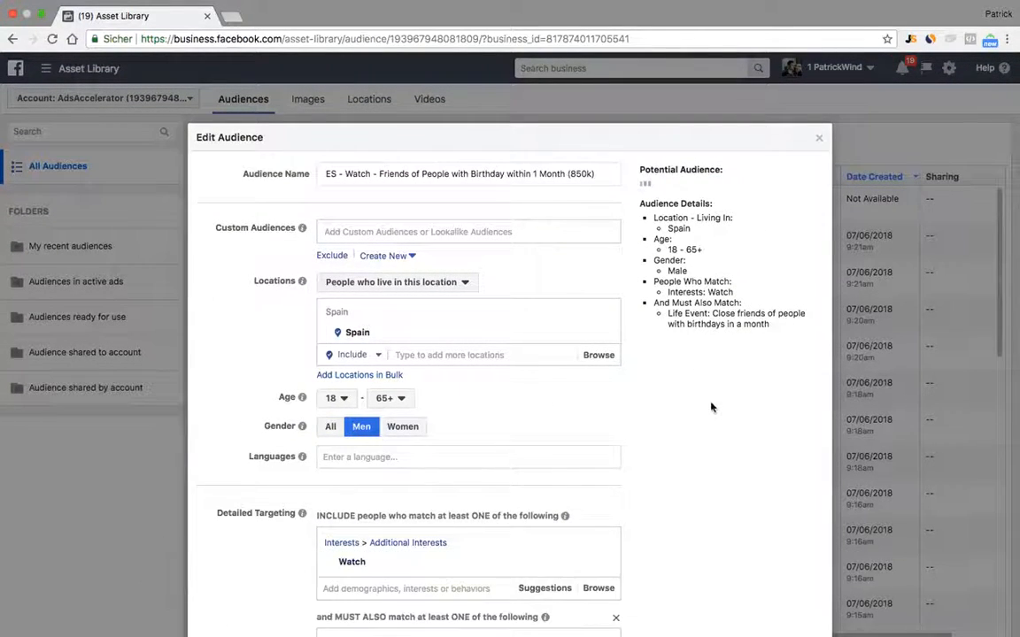
scroll(706, 345, down, 5)
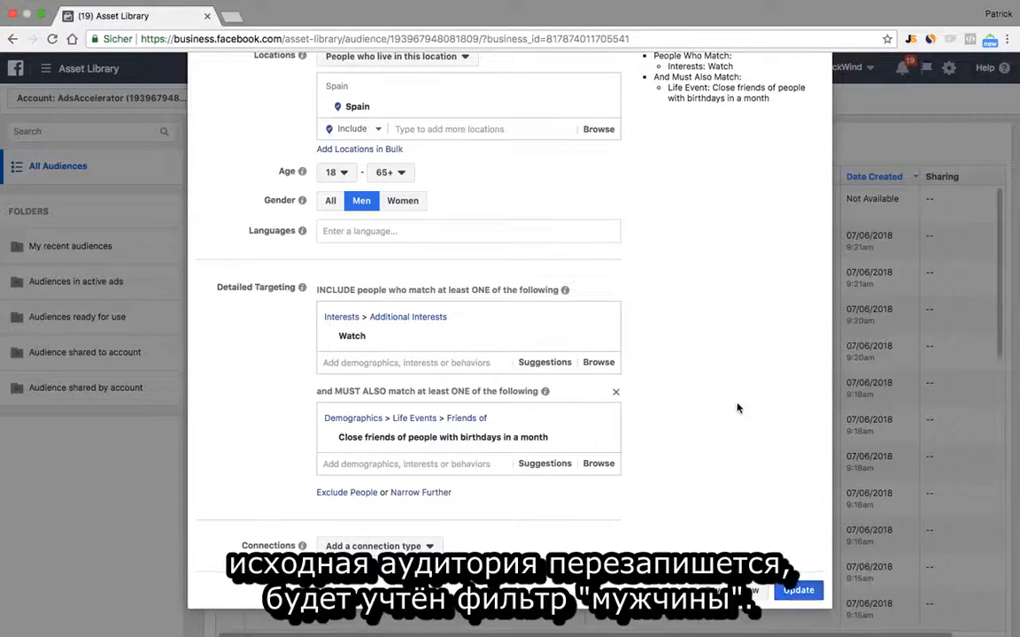
scroll(738, 408, up, 5)
scroll(744, 420, down, 5)
scroll(673, 442, up, 5)
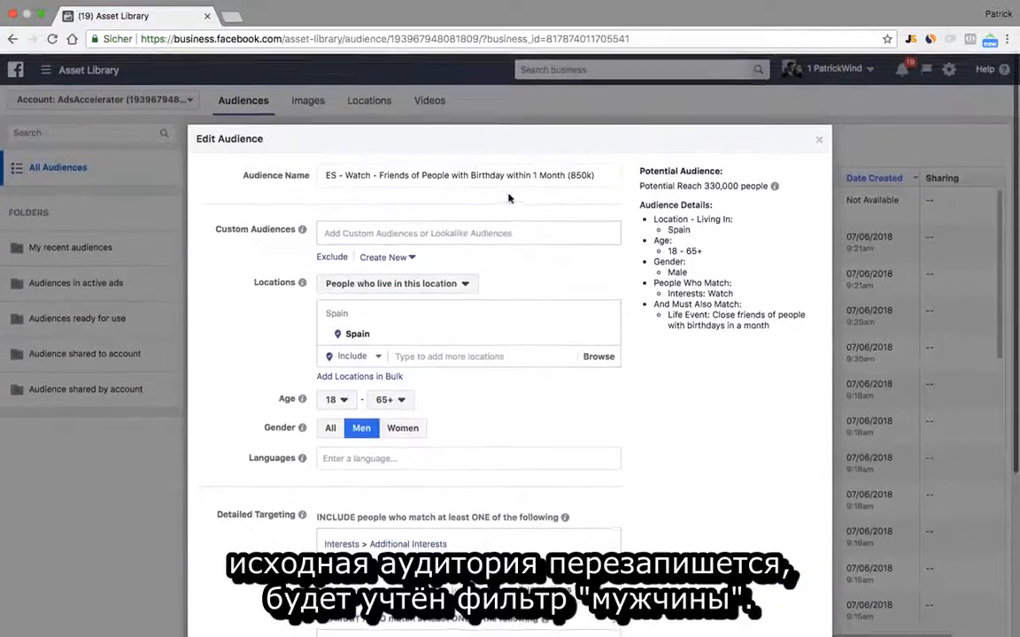
click(330, 427)
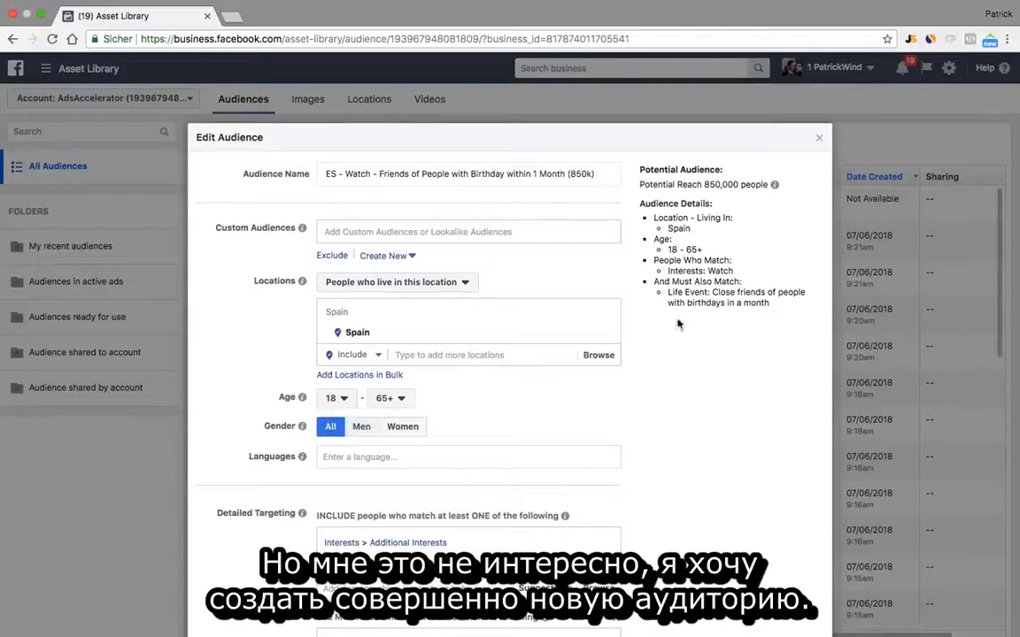
Remove "Close friends of people with birthdays in a month" from the must-also-match group in the detailed targeting.
scroll(684, 323, down, 2)
scroll(684, 323, up, 2)
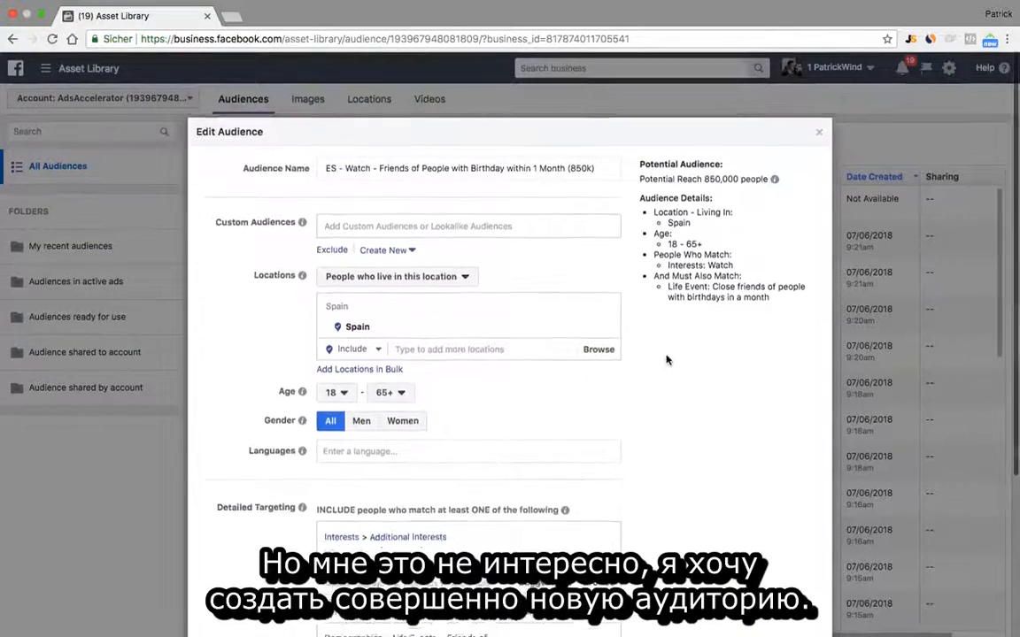
scroll(667, 358, down, 5)
scroll(626, 416, up, 1)
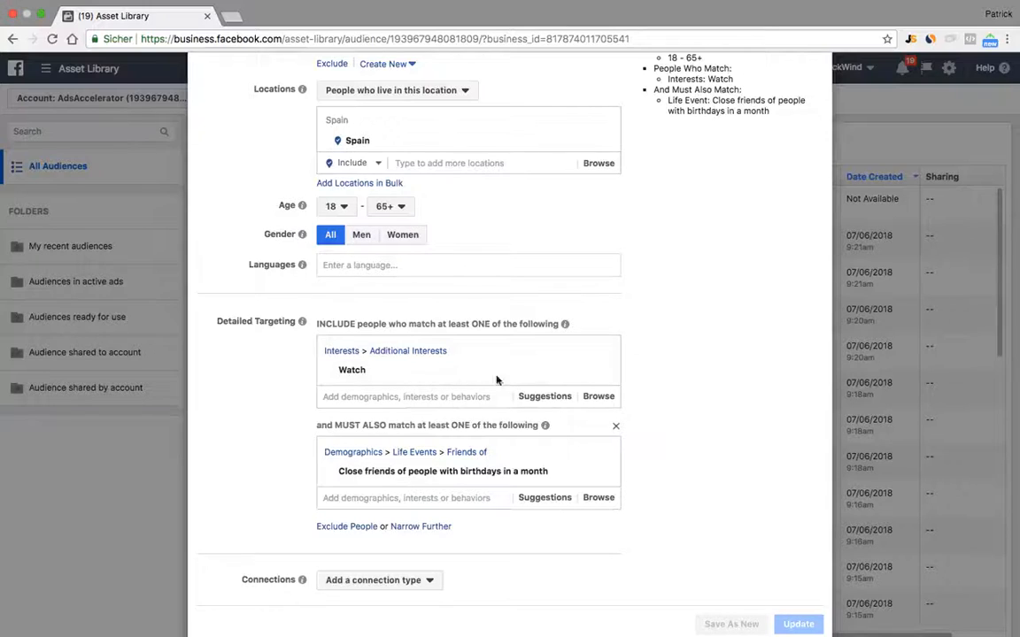
click(601, 476)
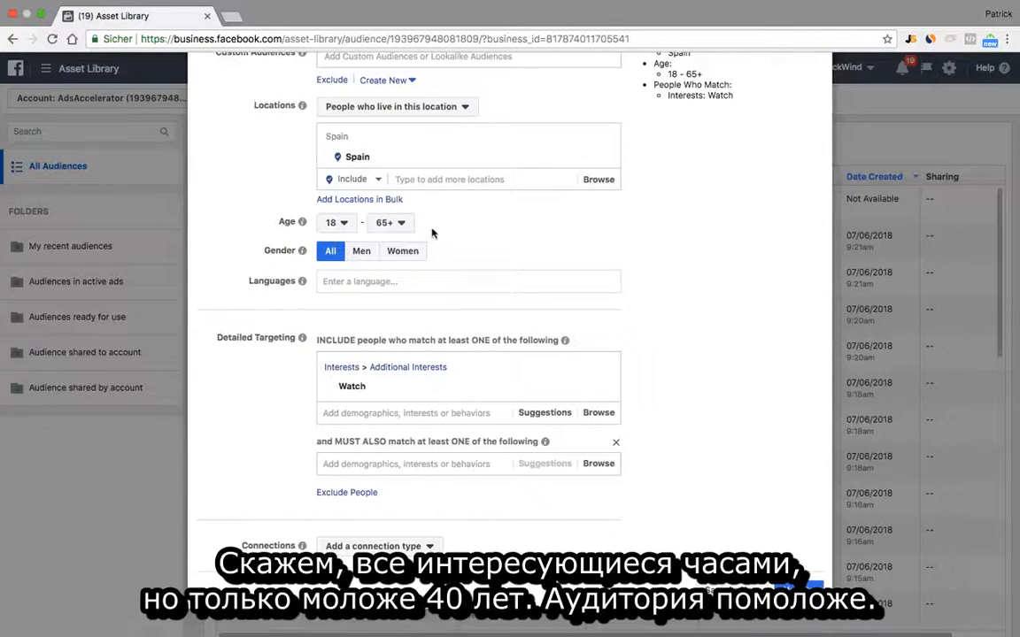
Set the maximum age of the audience interested in Watch to 36.
click(390, 227)
click(671, 239)
scroll(646, 354, up, 4)
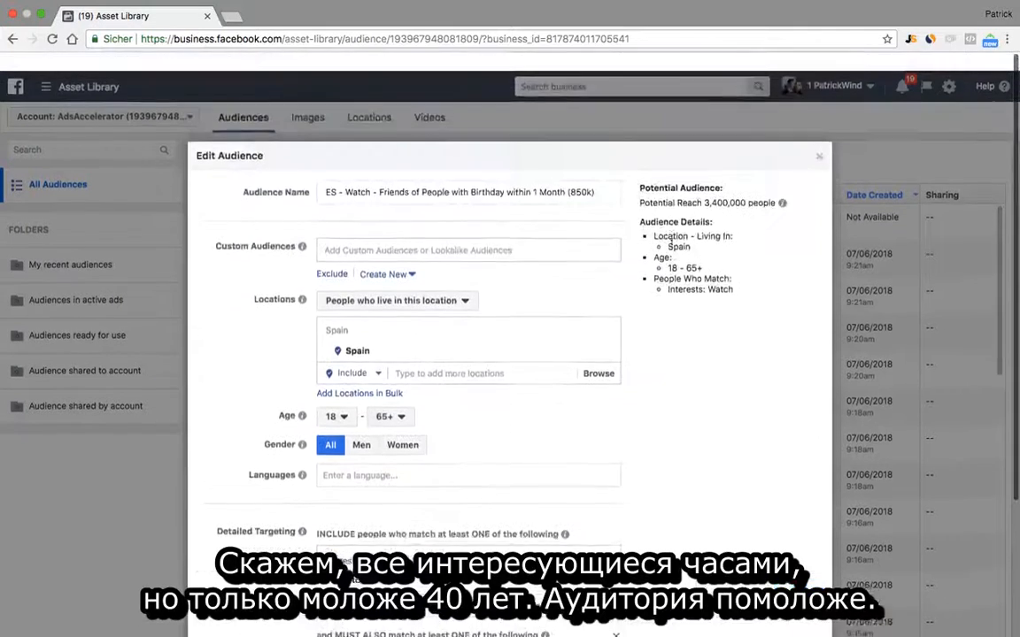
click(390, 398)
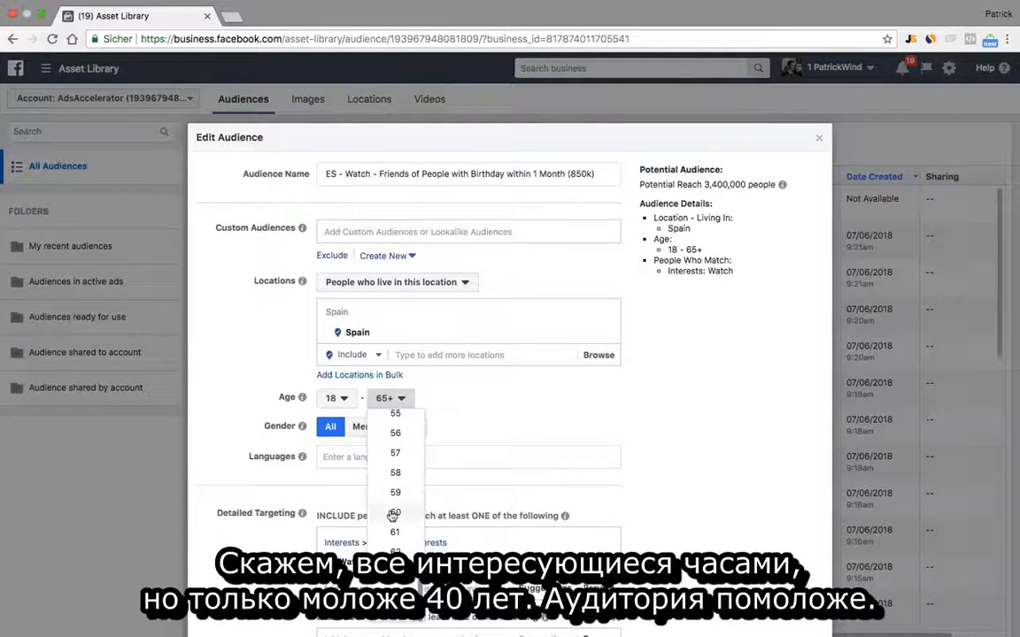
scroll(392, 516, up, 5)
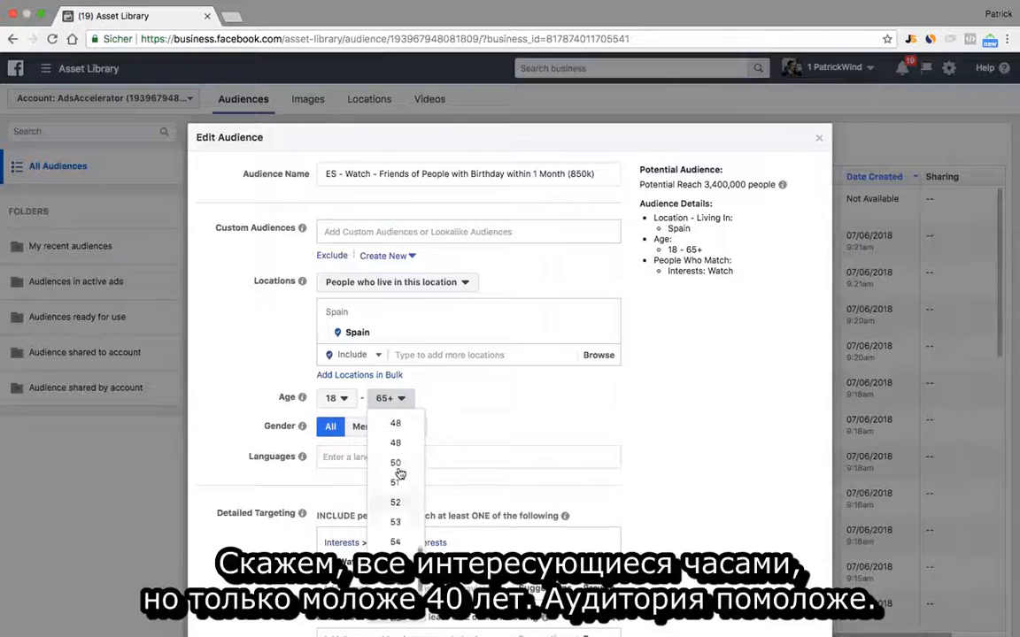
scroll(398, 464, up, 2)
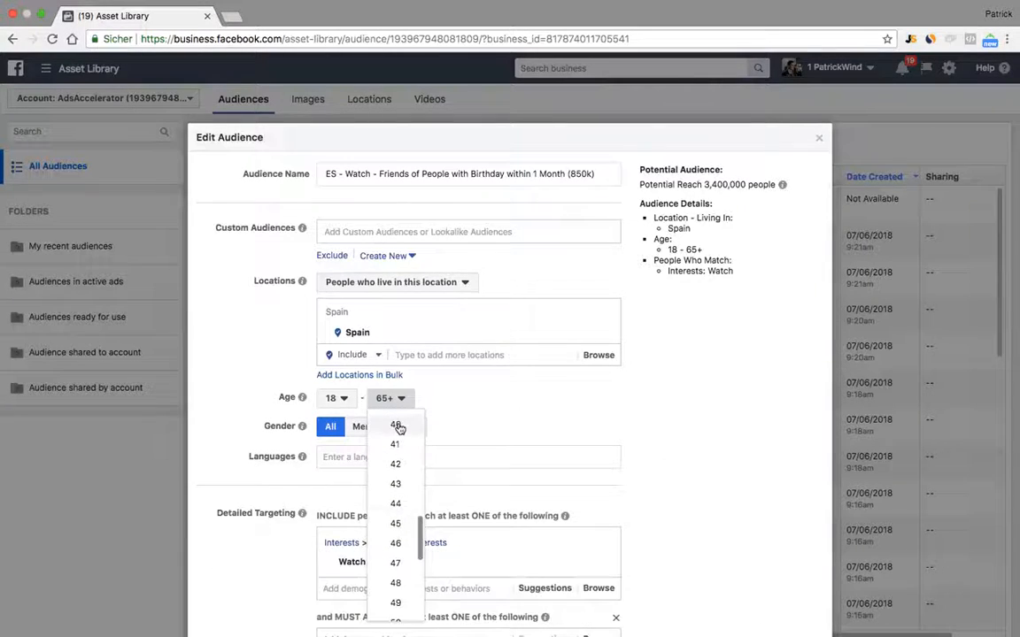
click(400, 426)
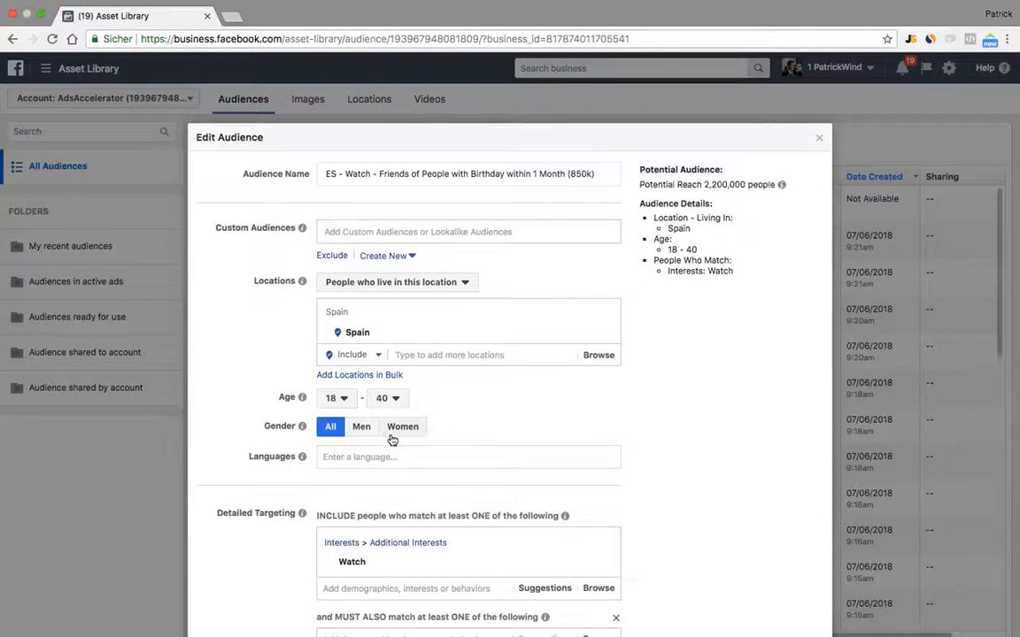
click(389, 398)
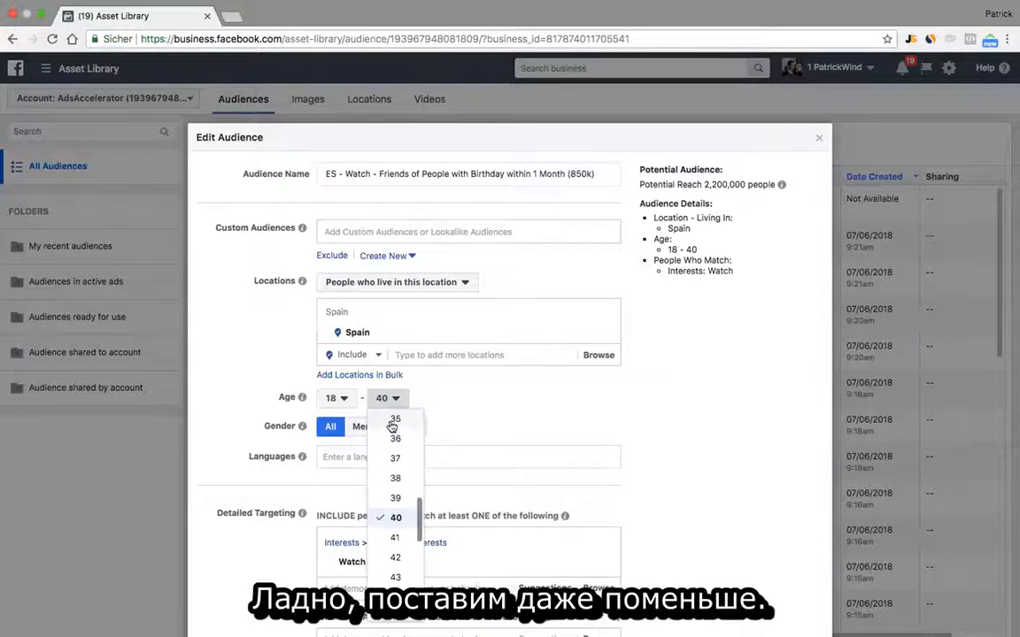
click(394, 439)
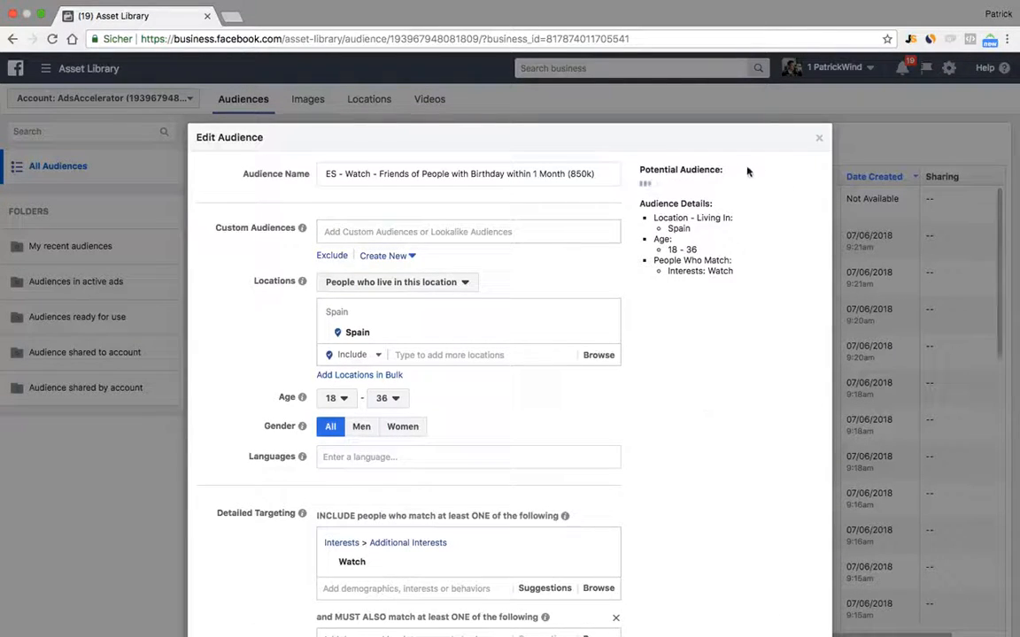
Lower the maximum age of the Watch-interested audience to 30, and reduce it further to 29.
click(386, 398)
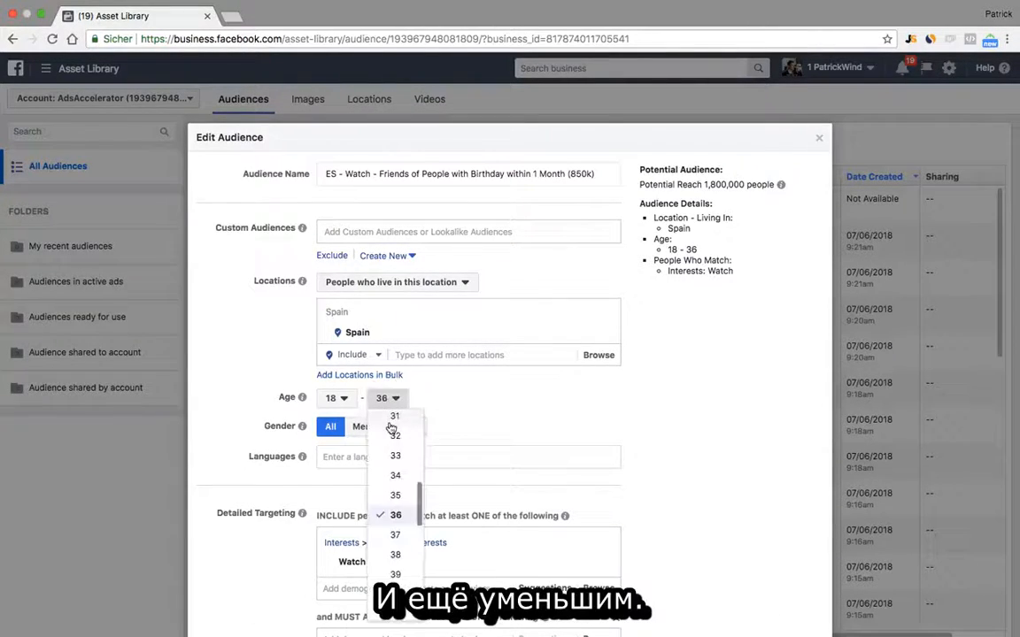
scroll(395, 460, up, 2)
click(395, 440)
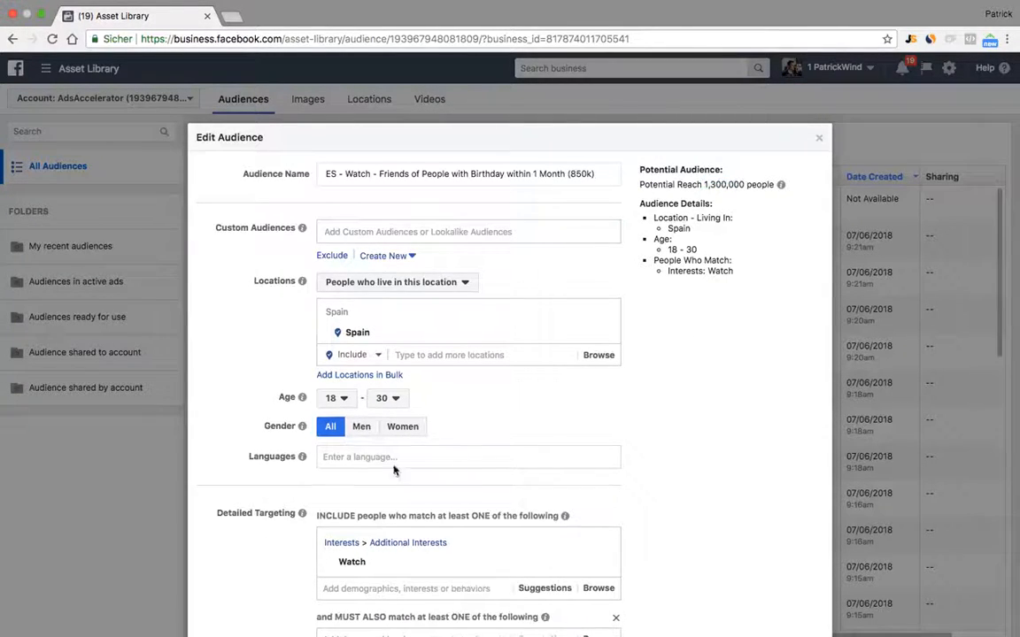
click(387, 399)
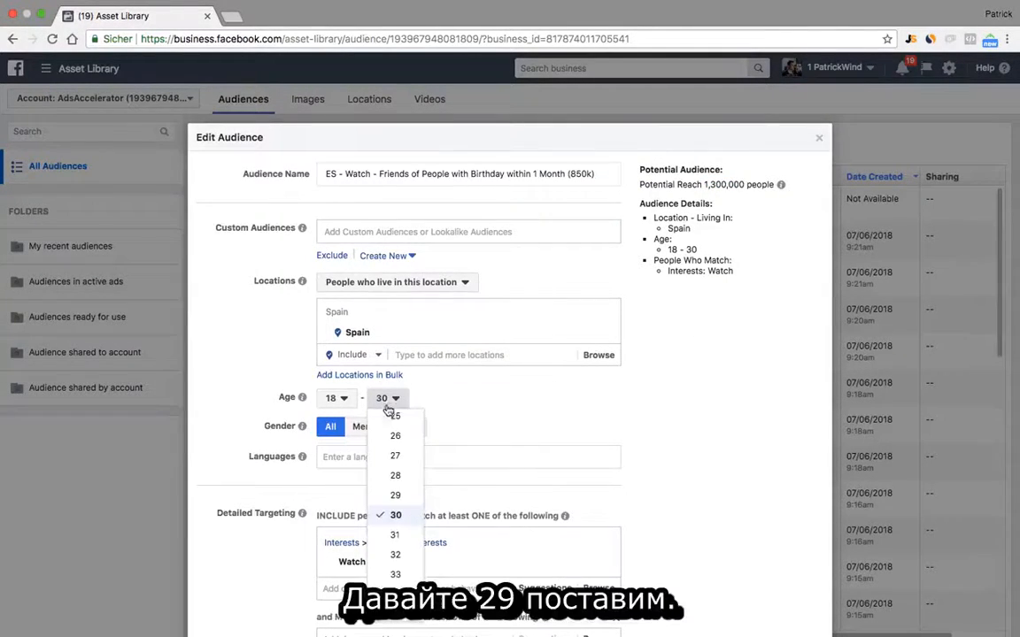
click(403, 493)
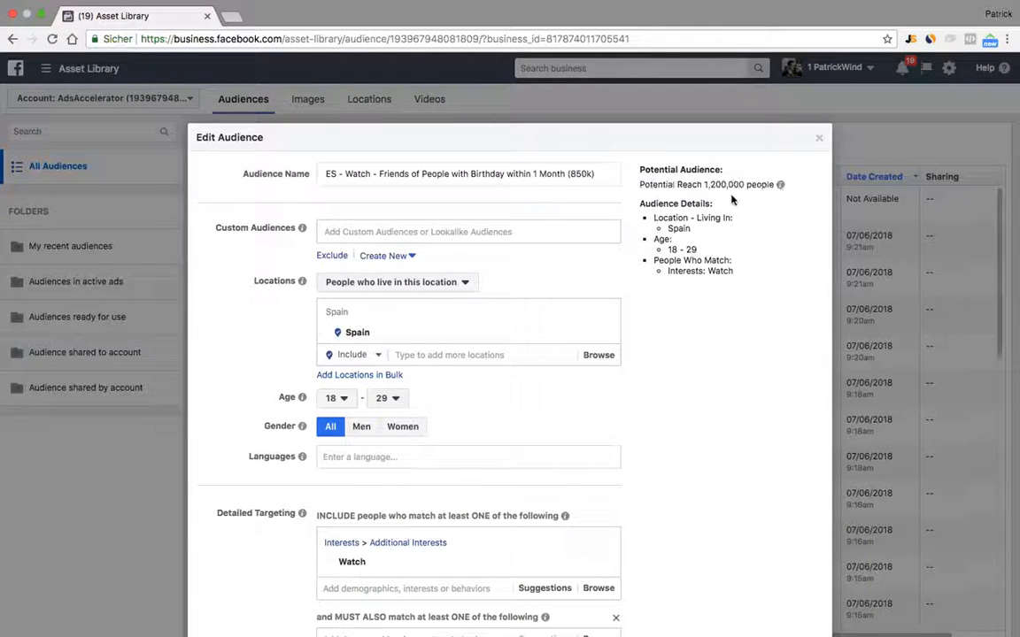
drag(710, 183, 737, 187)
Rename the audience as "ES - Watch - 18_29years (1.2M)".
click(584, 174)
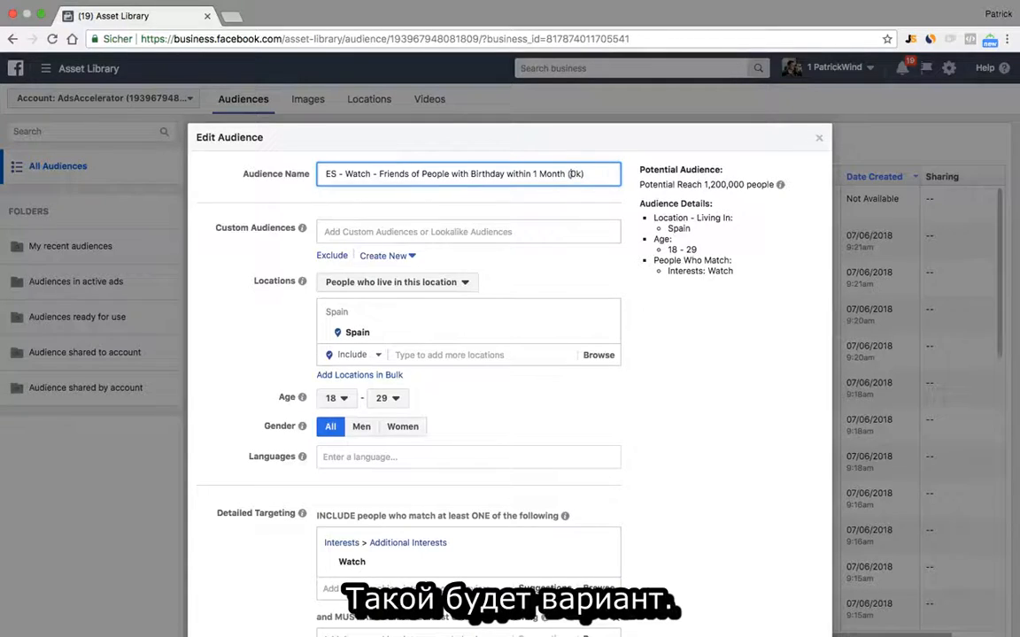
text(1.2M)
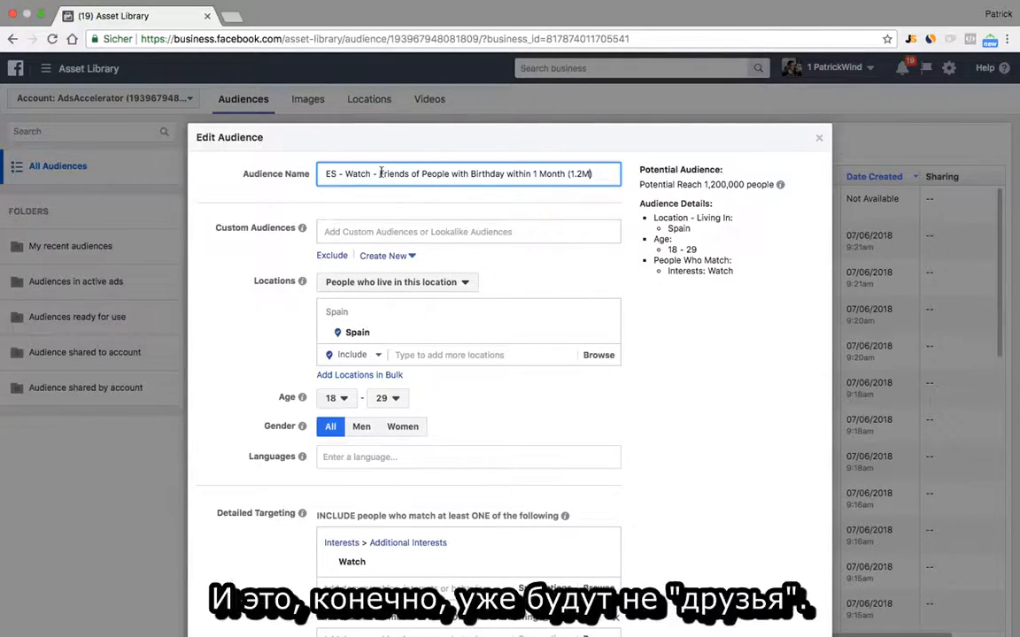
drag(379, 173, 564, 173)
key(BackSpace)
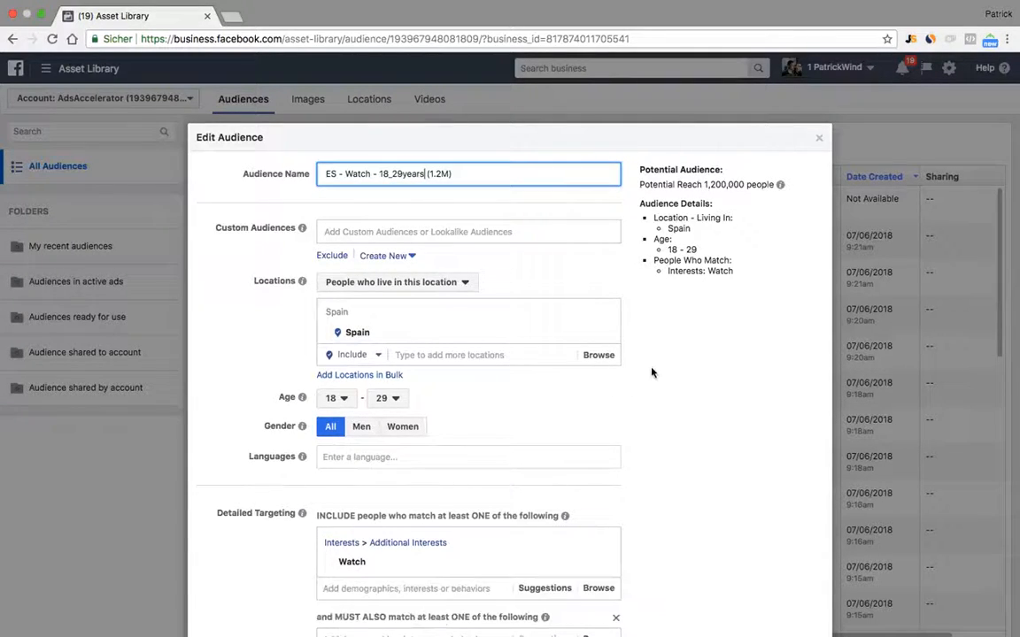
click(644, 333)
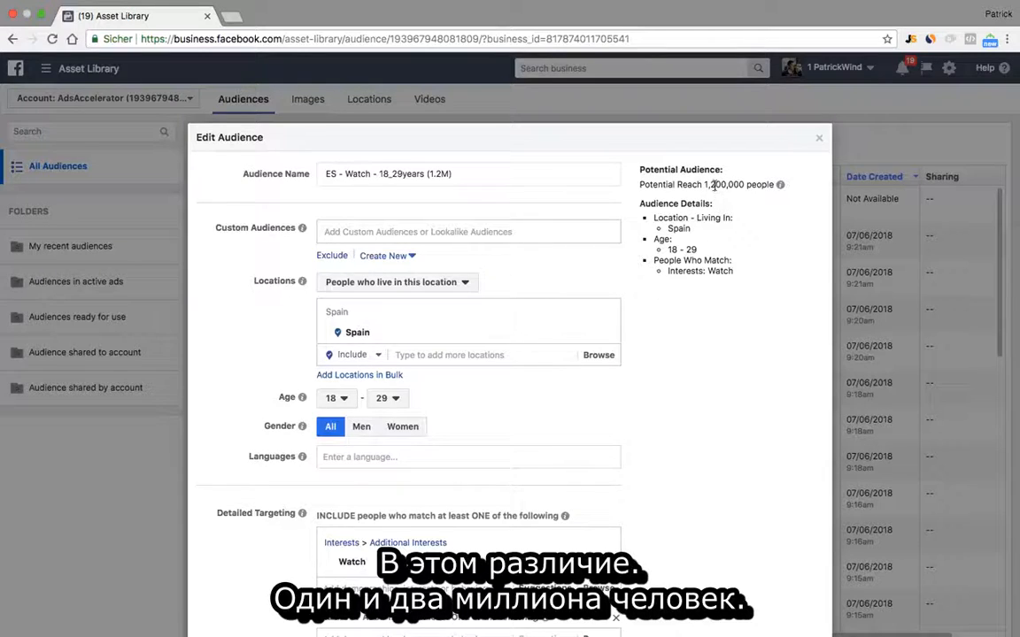
Save the edited audience as a new one, removing the "- copy" suffix from its name.
drag(704, 184, 748, 184)
scroll(722, 268, down, 4)
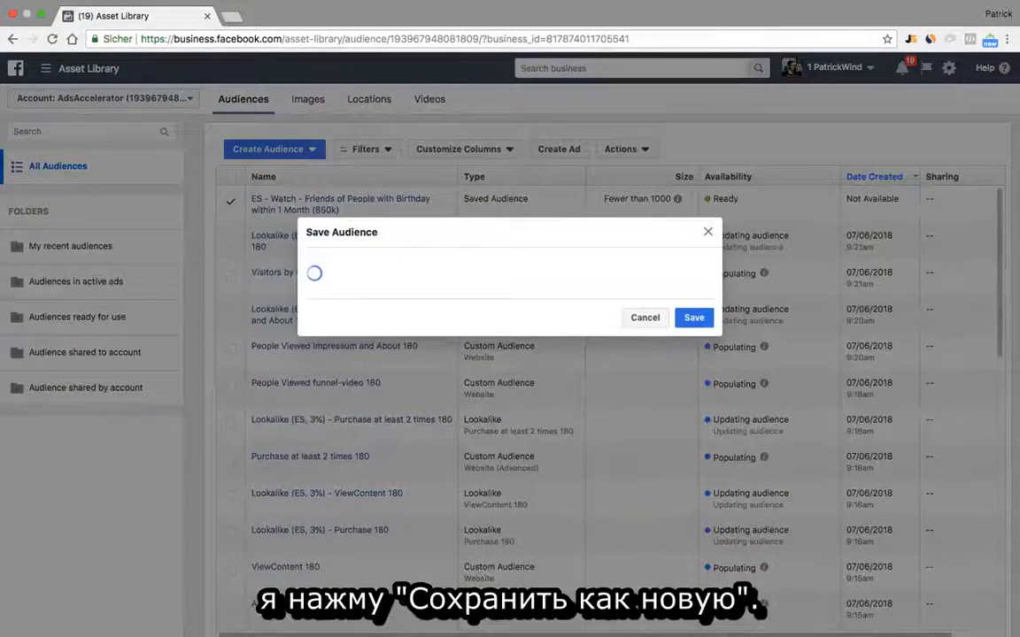
click(585, 265)
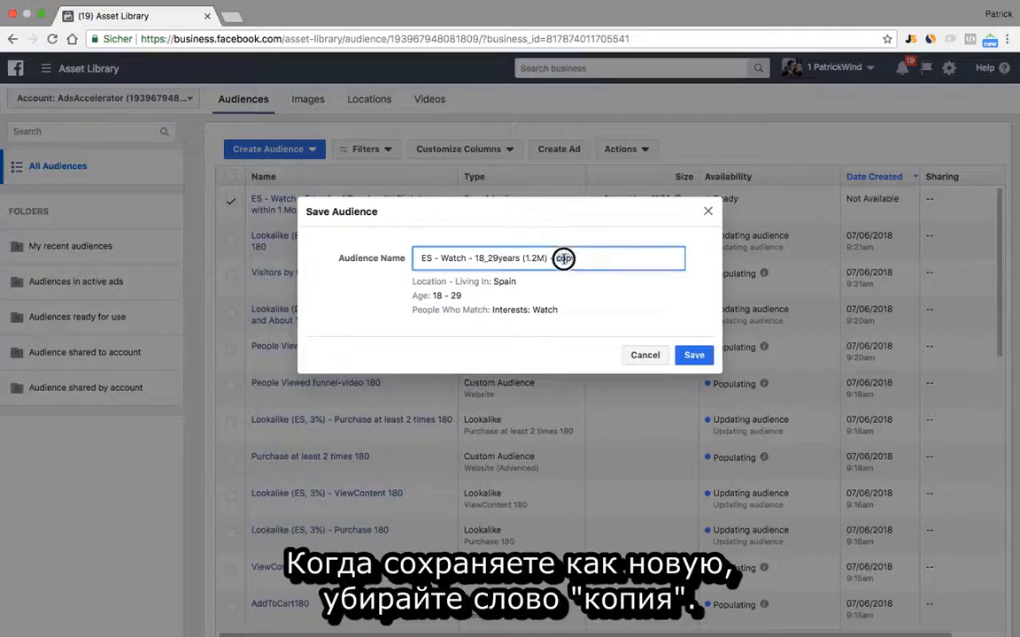
key(BackSpace)
key(BackSpace)
key(BackSpace)
key(BackSpace)
key(BackSpace)
key(BackSpace)
click(699, 355)
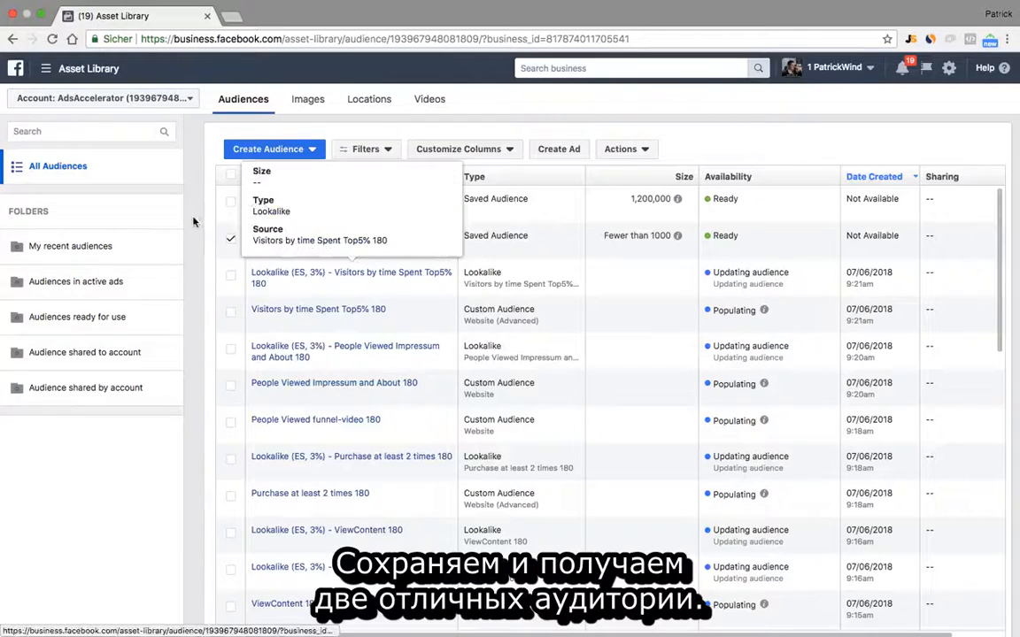
click(230, 241)
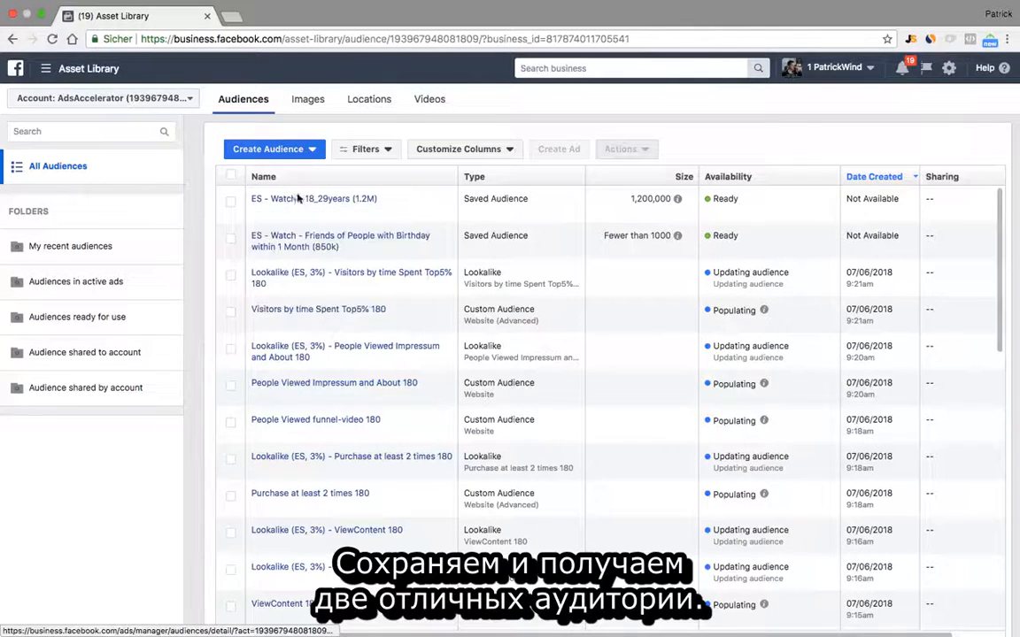
mouse_move(317, 199)
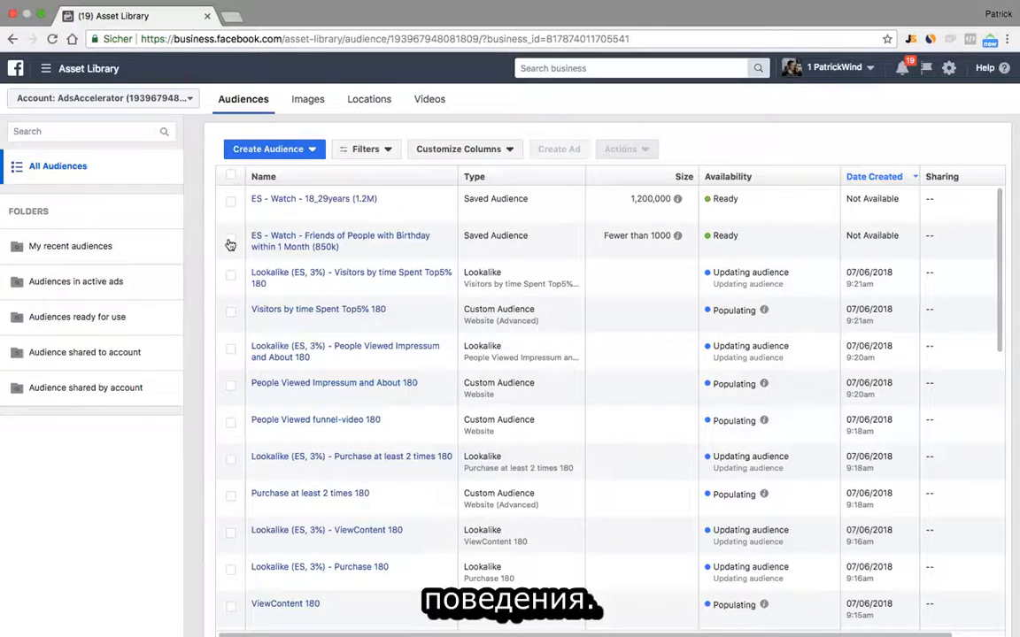
click(263, 150)
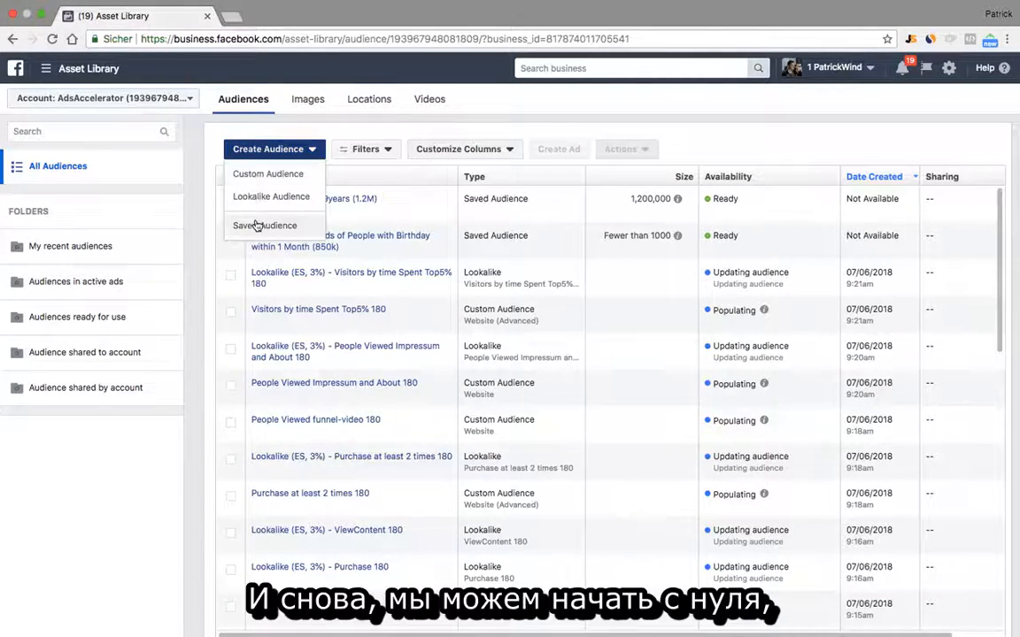
click(206, 229)
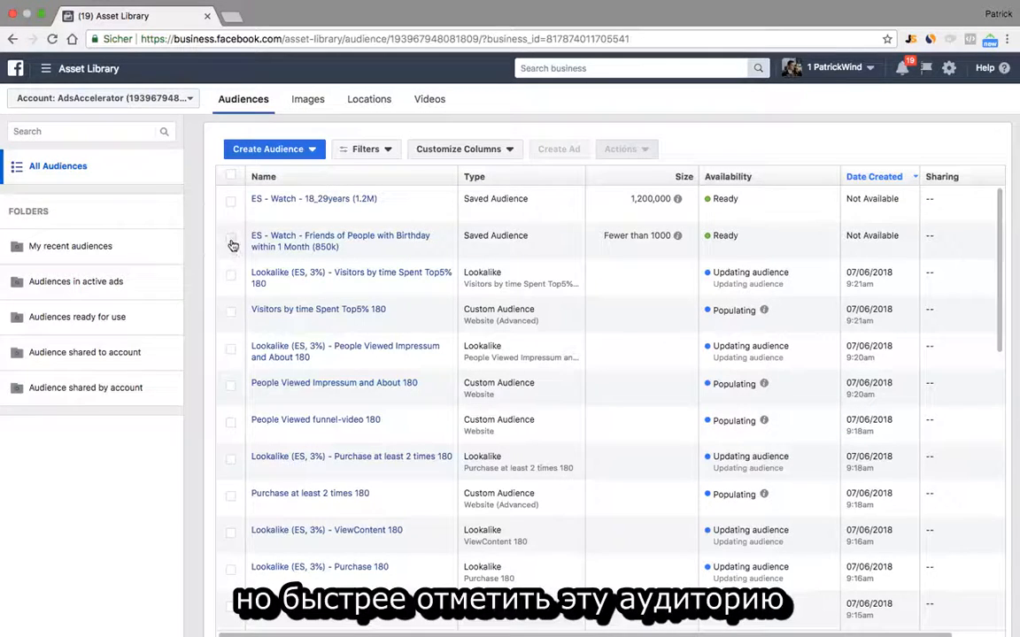
Open the saved audience "ES - Watch - Friends of People with Birthday within 1 Month (850k)" for editing.
click(231, 240)
click(625, 149)
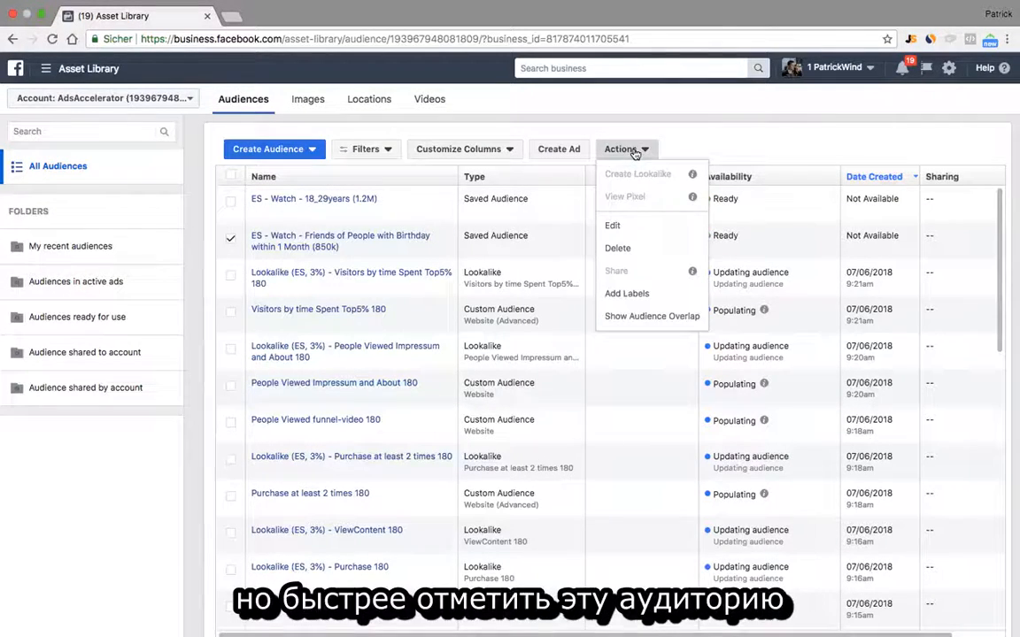
click(624, 232)
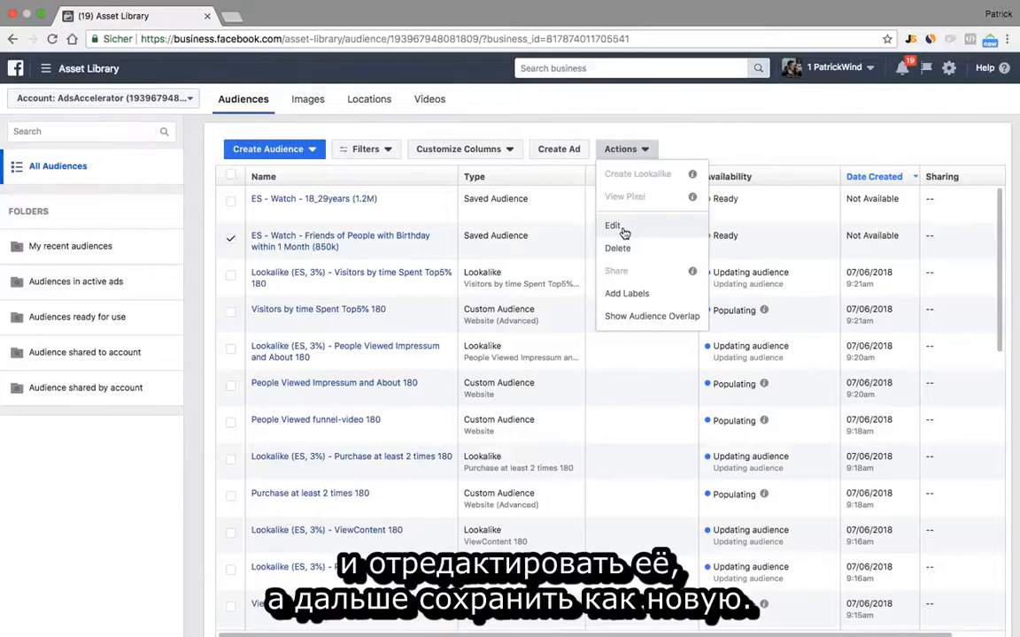
Remove "Close friends of people with birthdays in a month" and the Watch interest from the audience's detailed targeting.
scroll(735, 388, down, 5)
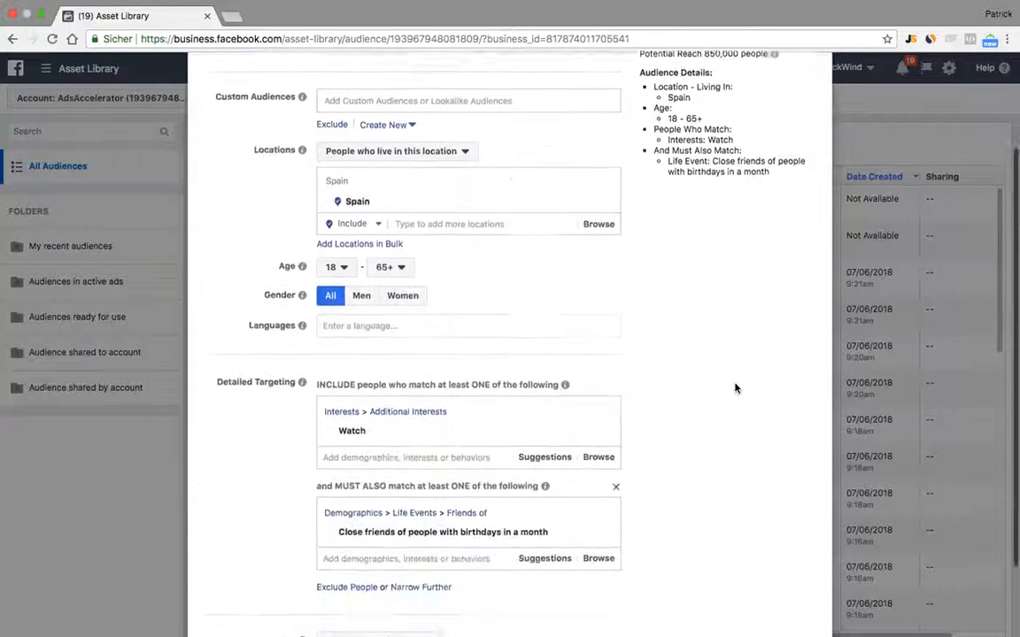
click(601, 494)
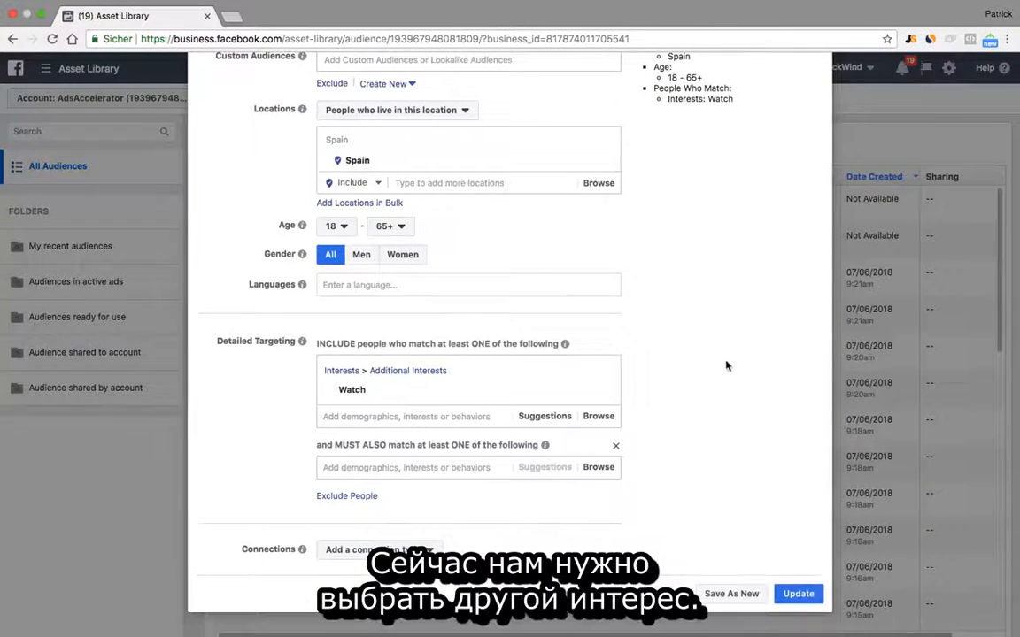
click(601, 393)
scroll(657, 305, up, 5)
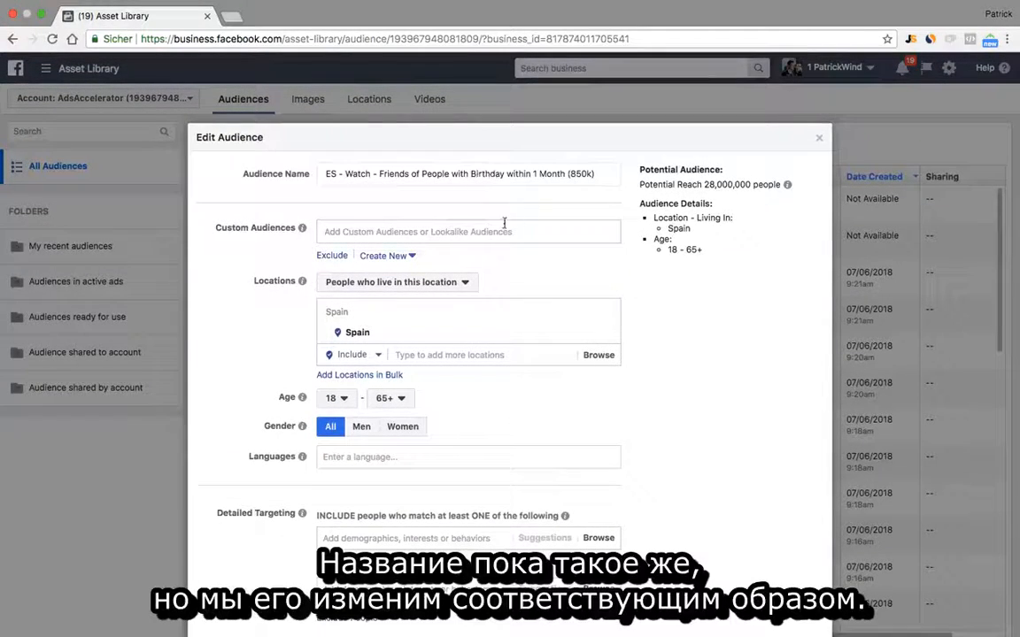
scroll(496, 248, down, 3)
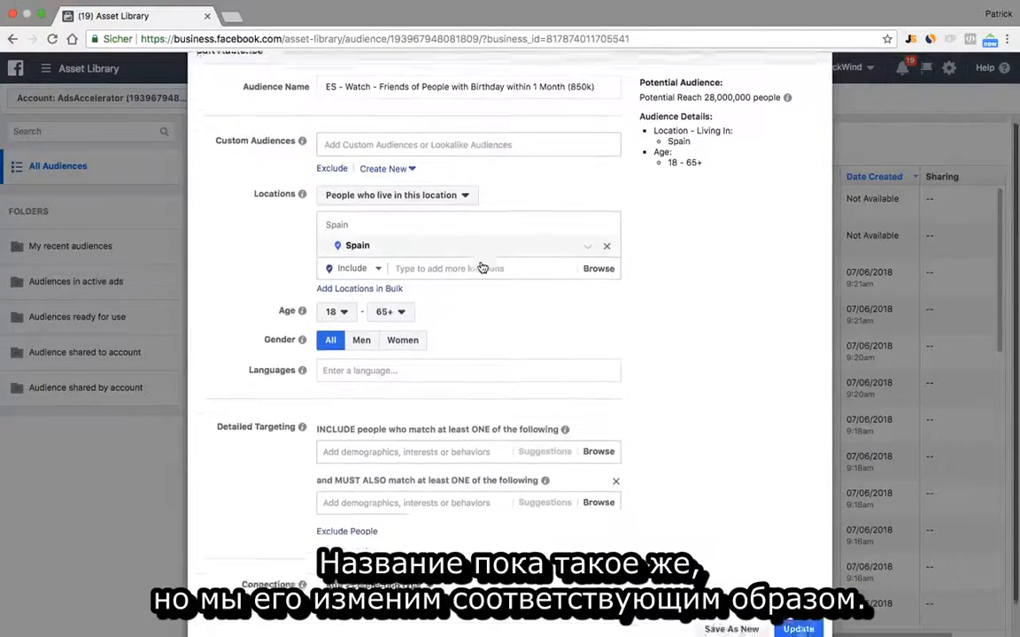
scroll(521, 300, down, 1)
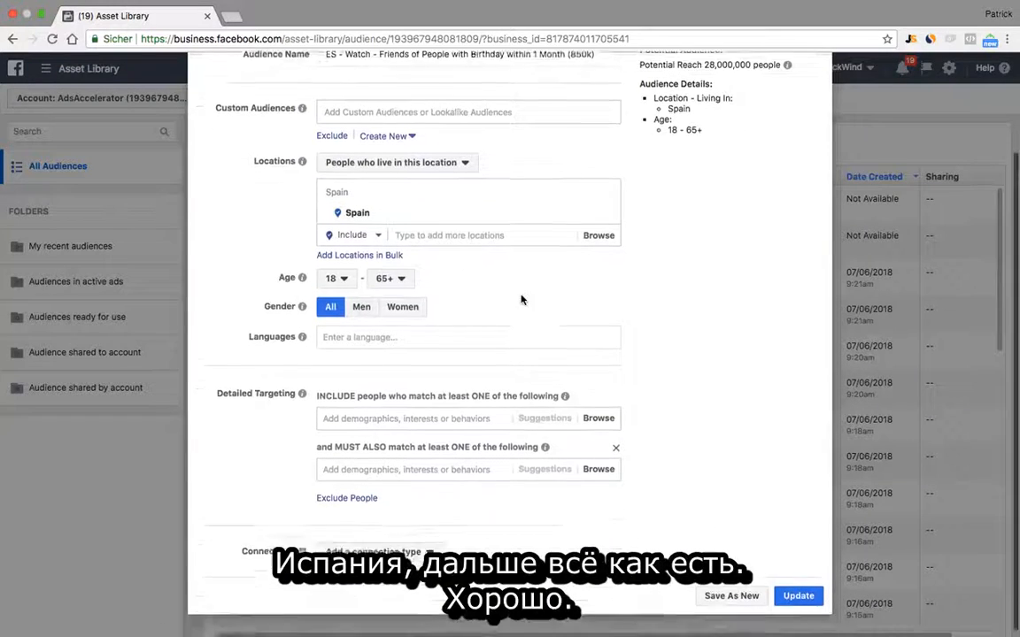
scroll(469, 354, down, 1)
Browse the interest categories for the first targeting group and include everything under Hobbies and activities.
click(417, 410)
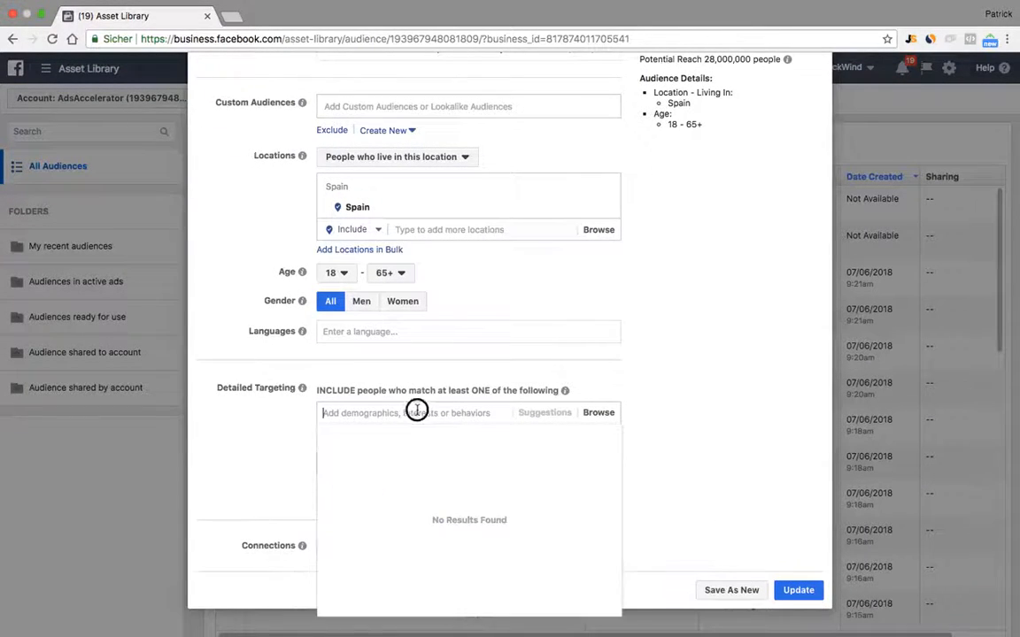
click(590, 412)
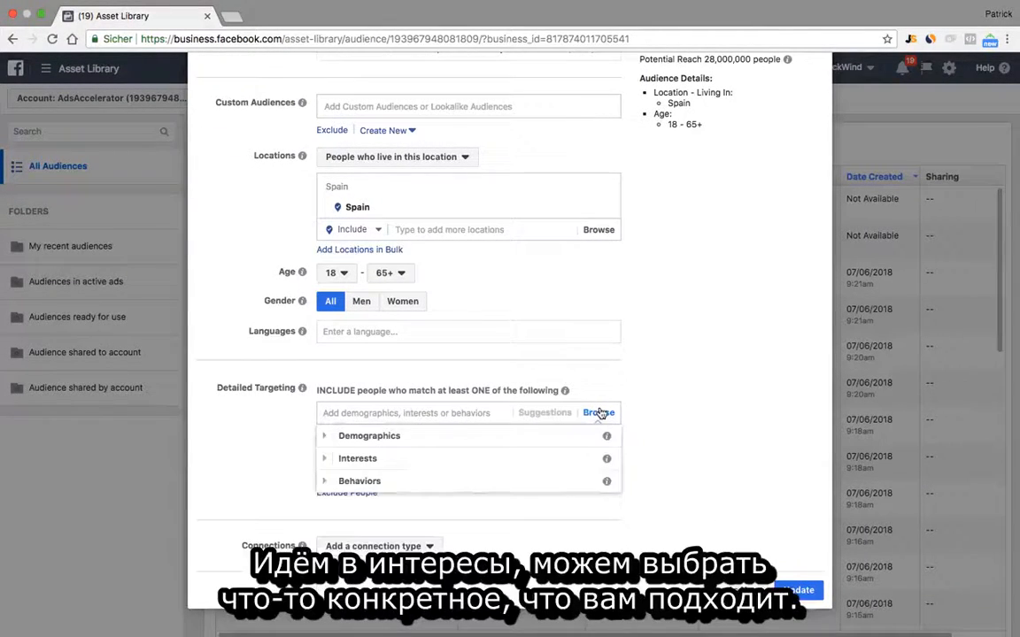
click(329, 465)
scroll(437, 477, down, 3)
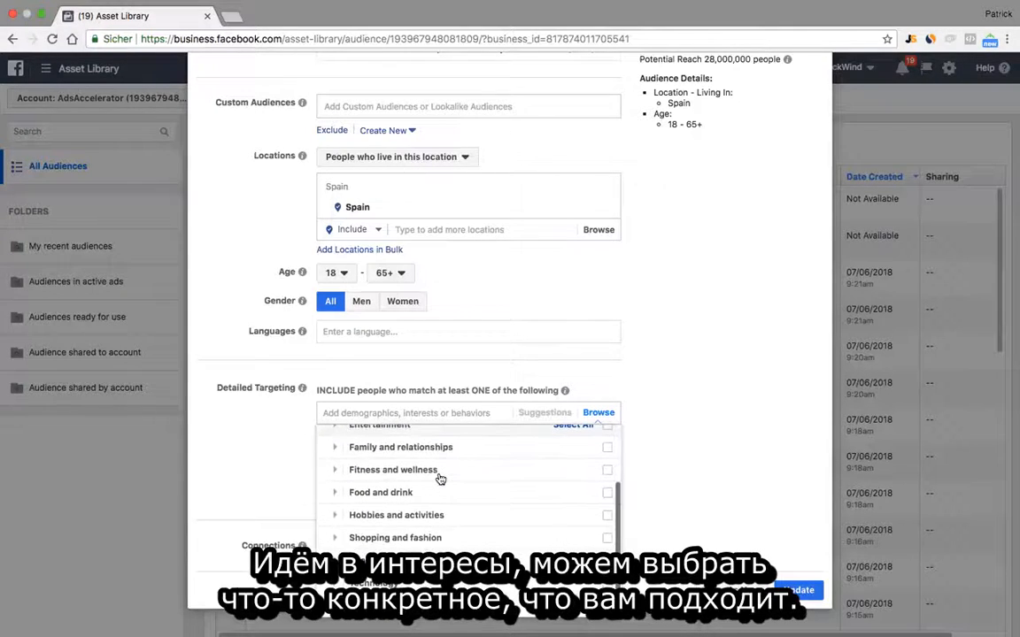
click(336, 471)
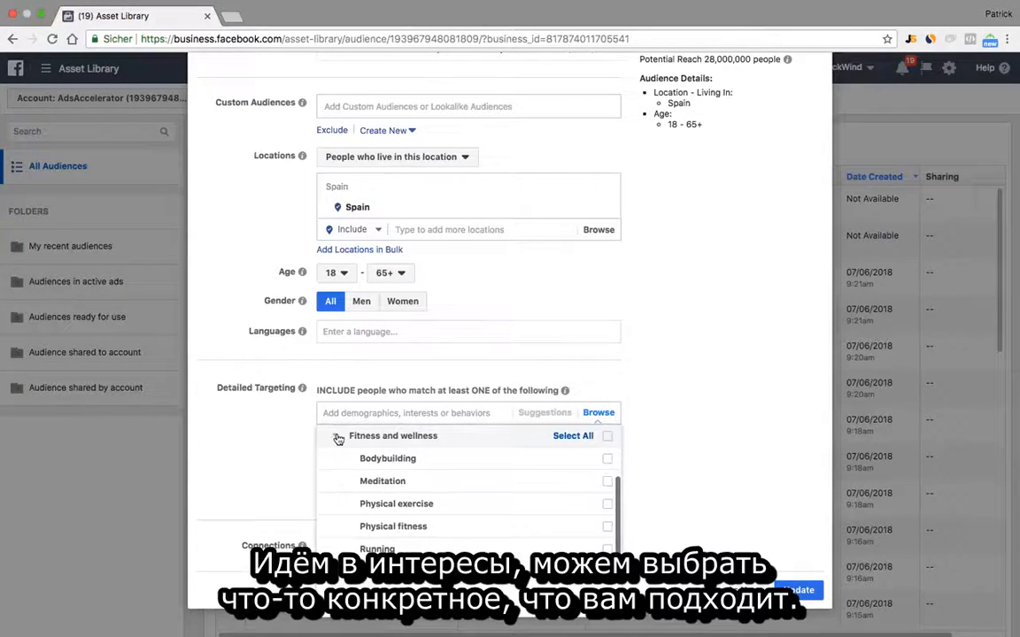
click(338, 439)
click(334, 459)
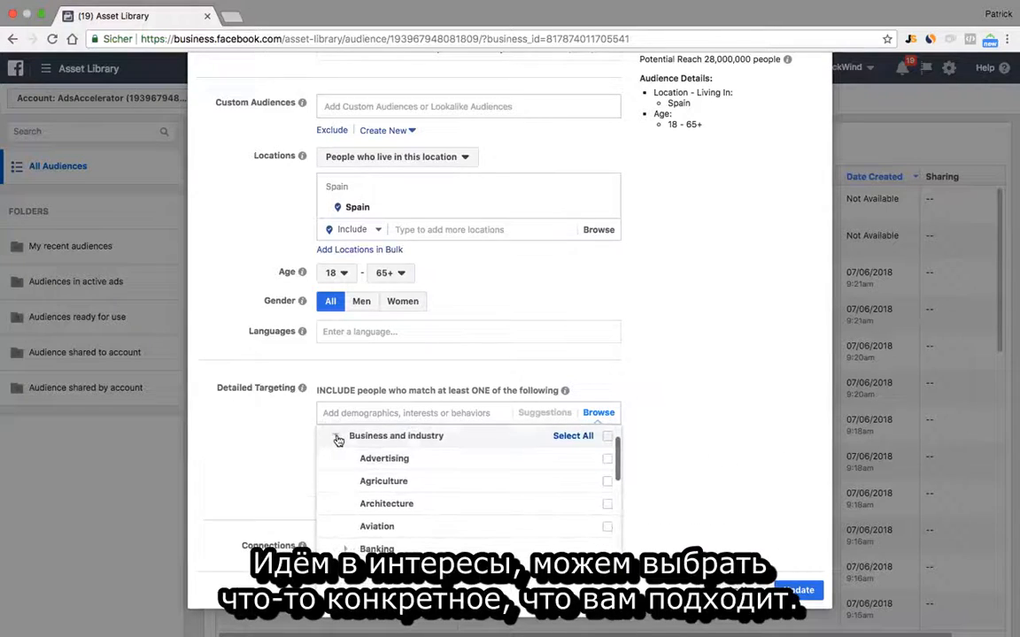
click(338, 439)
click(337, 549)
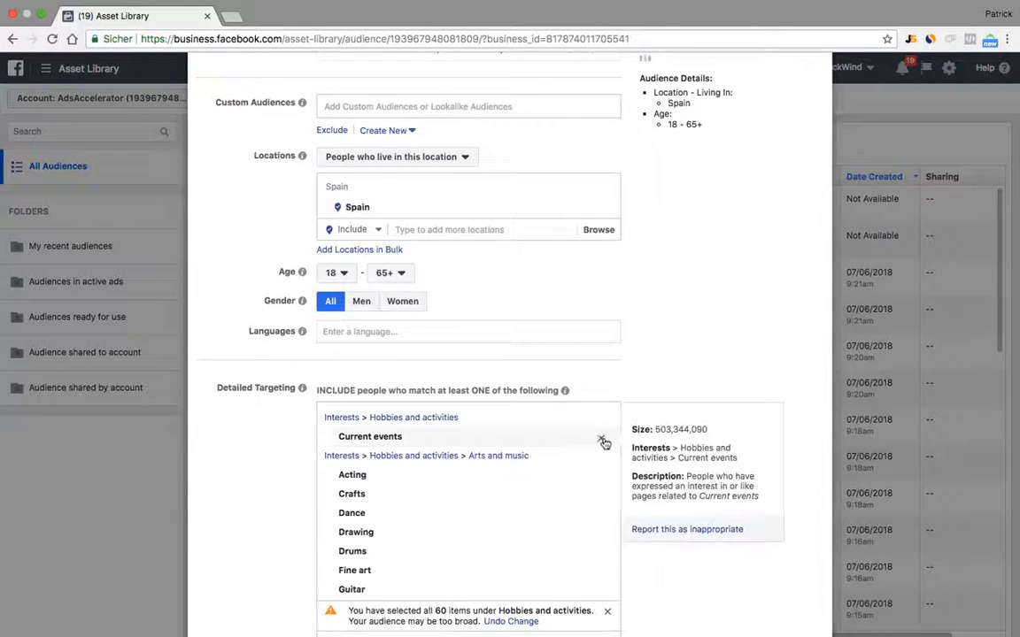
Remove the Current events, Arts and music, Pets, and Politics and social issues interests, and close the audience editor without saving.
click(602, 441)
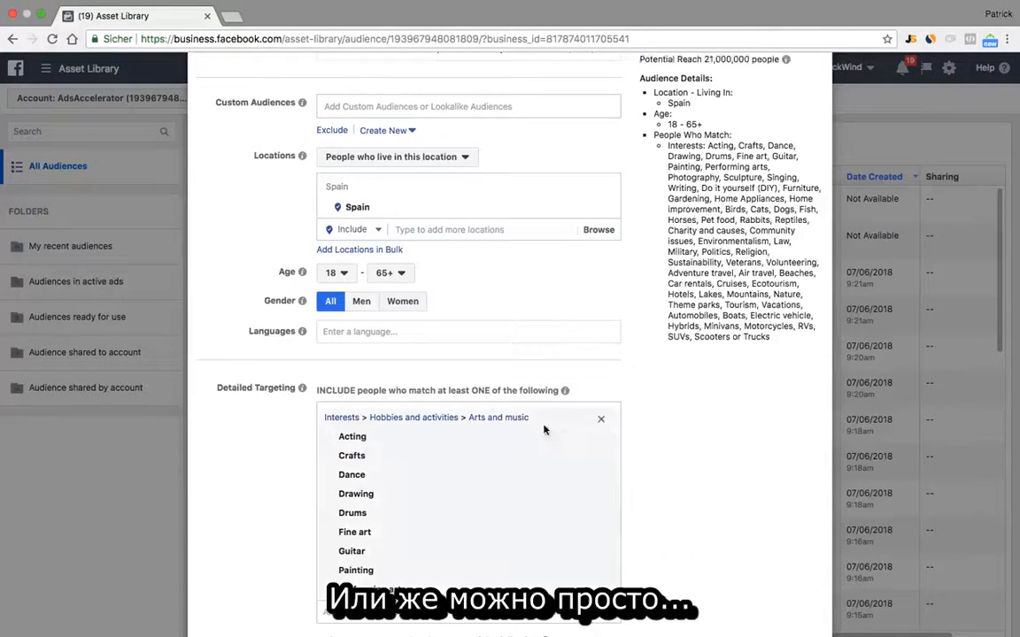
click(601, 422)
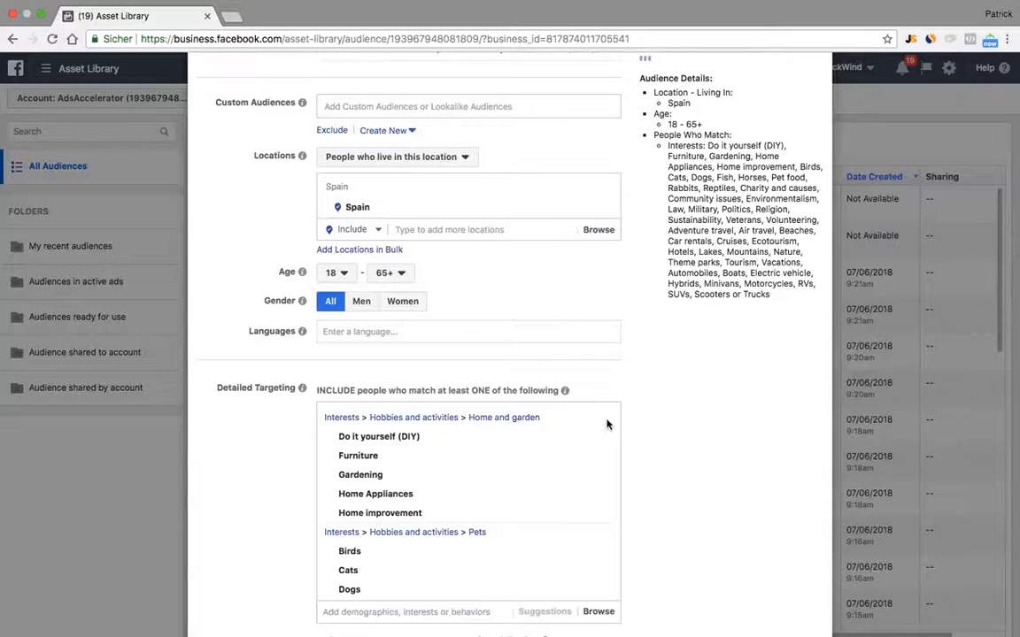
scroll(611, 477, down, 2)
click(602, 456)
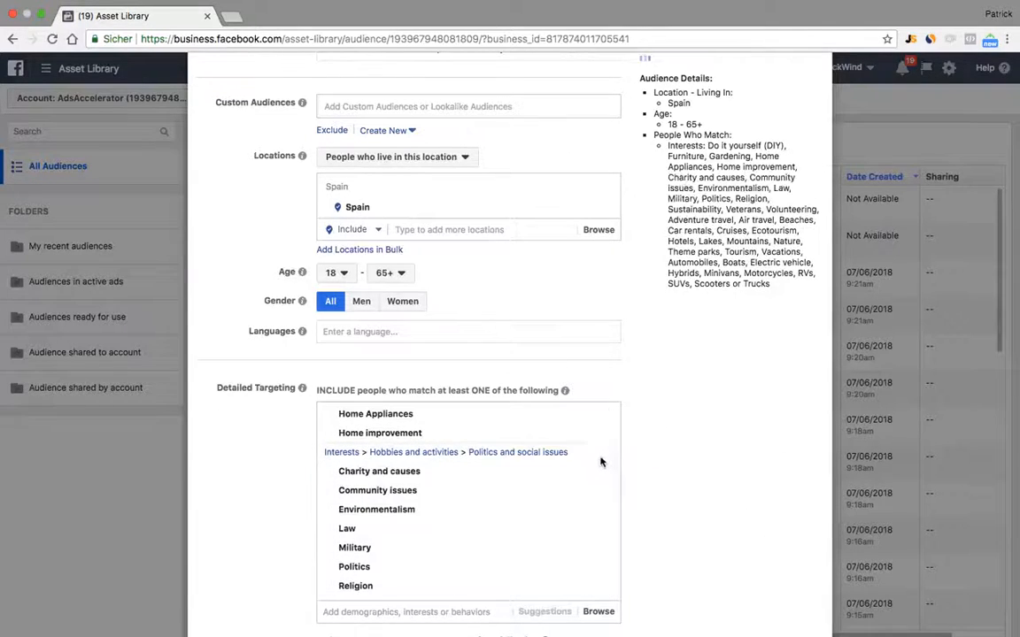
click(601, 457)
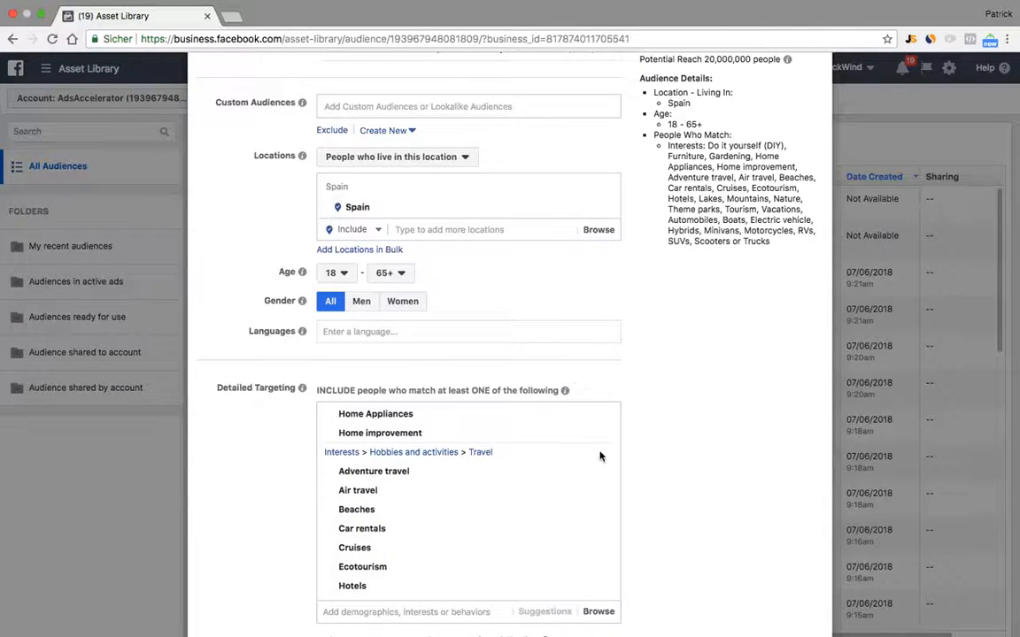
scroll(584, 478, down, 5)
scroll(592, 376, down, 3)
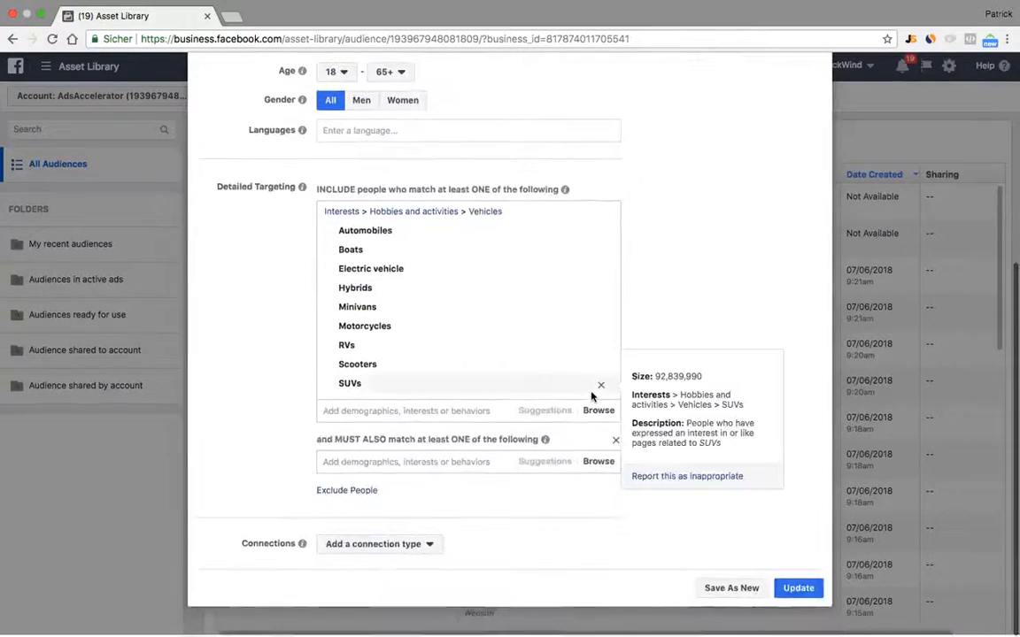
scroll(592, 397, up, 10)
click(821, 141)
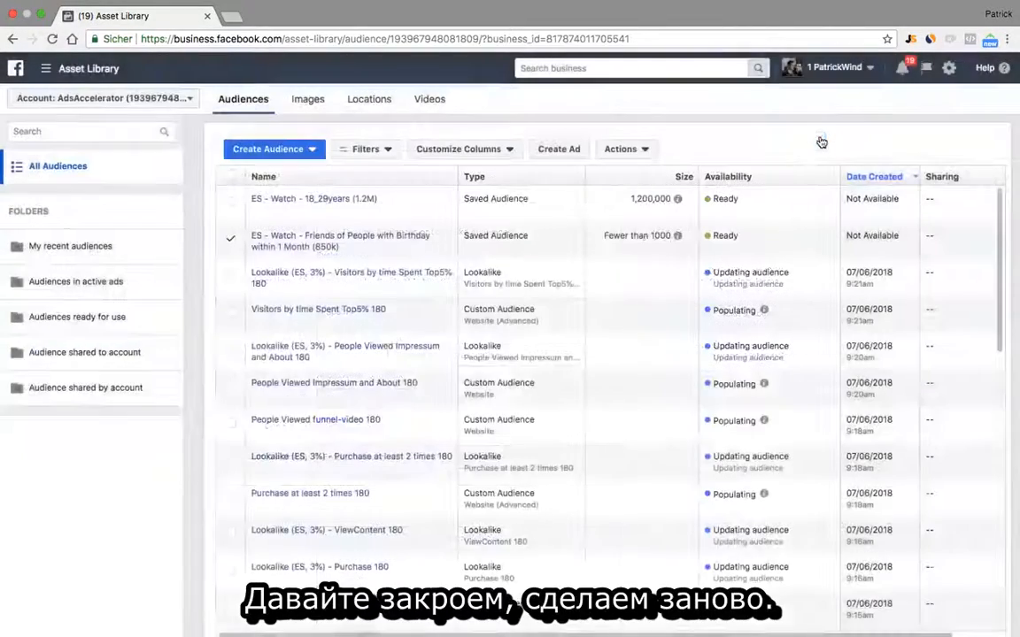
Open the selected birthday-friends audience for editing and remove its close-friends-of-birthday-people and Watch targeting entries.
click(625, 149)
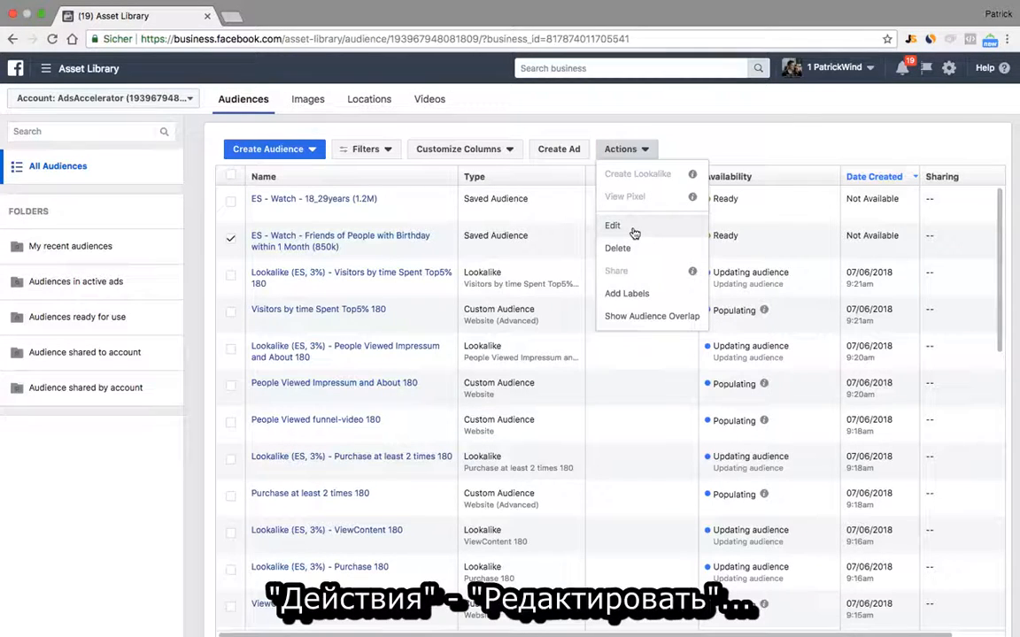
click(633, 233)
scroll(673, 360, down, 5)
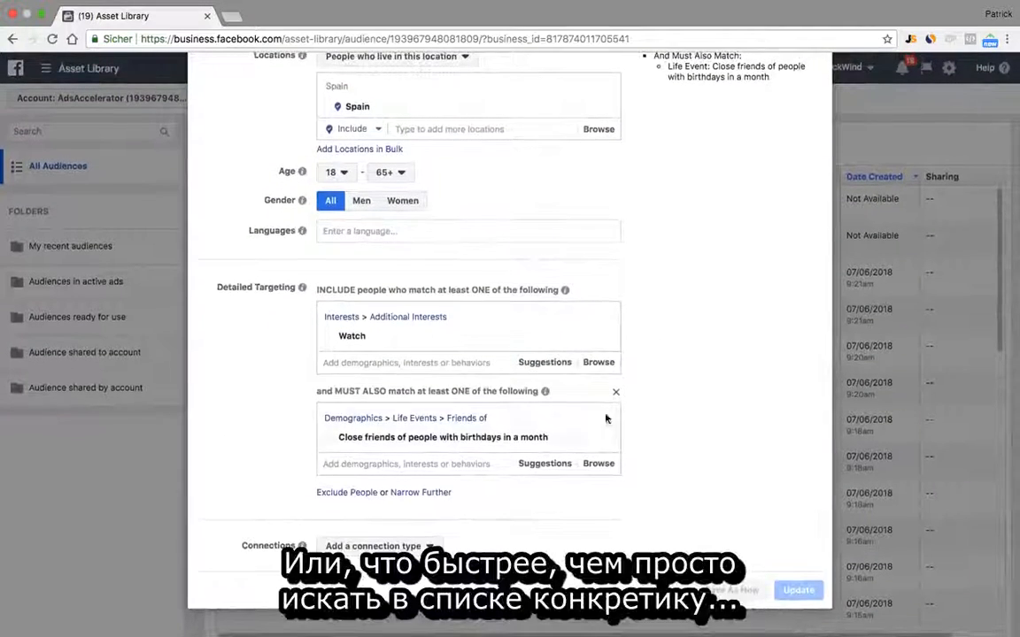
click(603, 423)
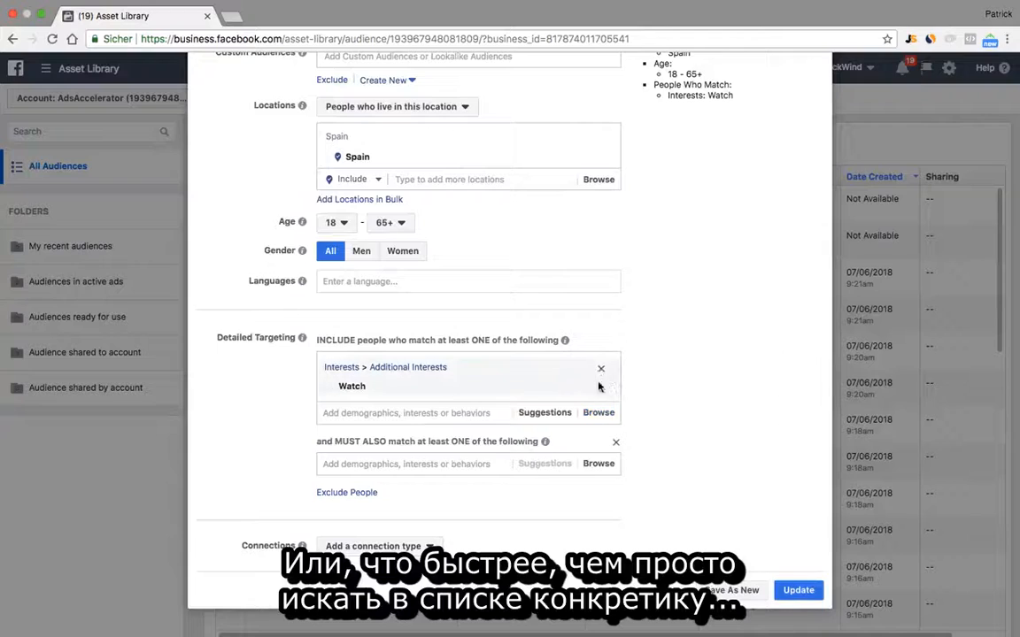
click(602, 390)
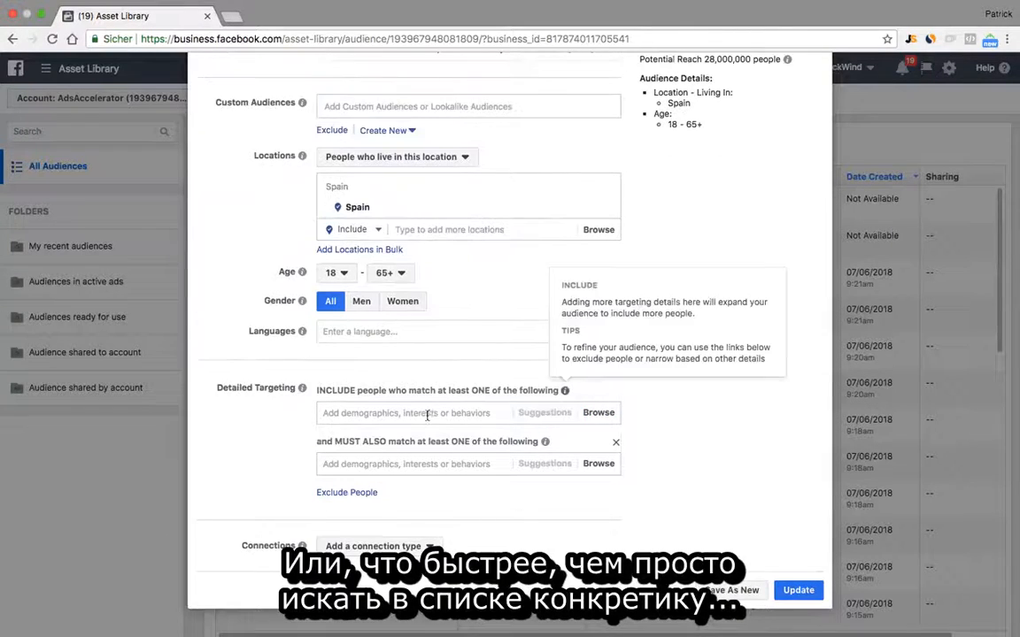
Browse the available interest categories for the first detailed targeting group without selecting any.
click(425, 416)
click(597, 412)
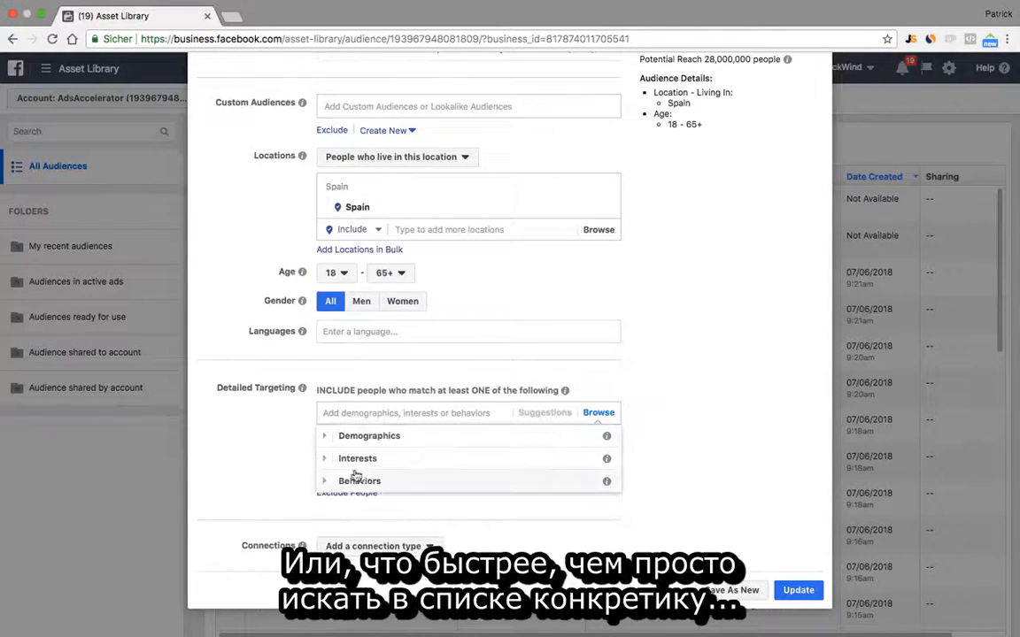
click(334, 455)
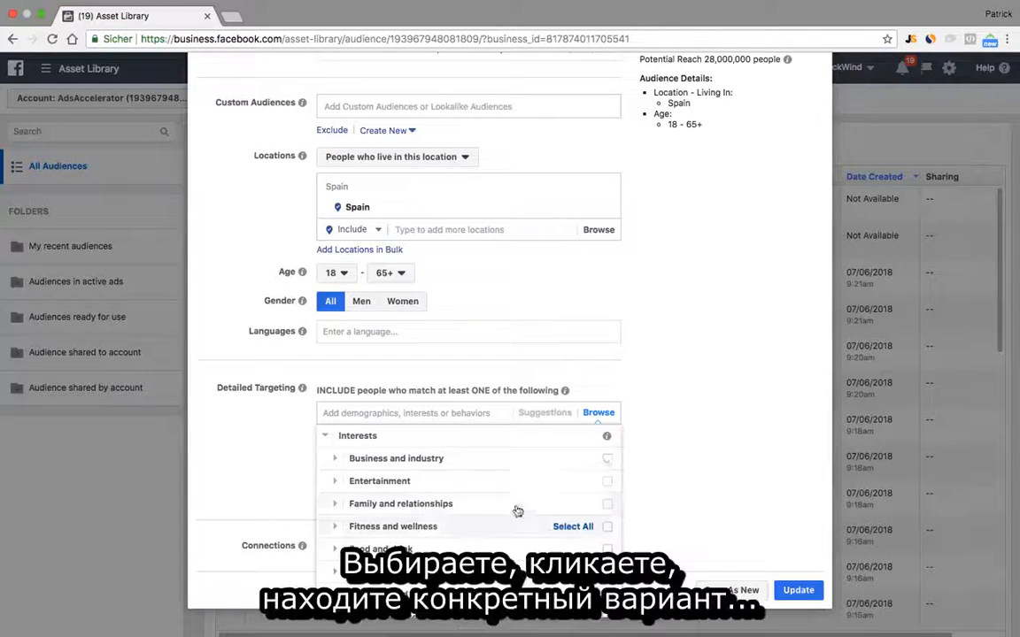
click(705, 459)
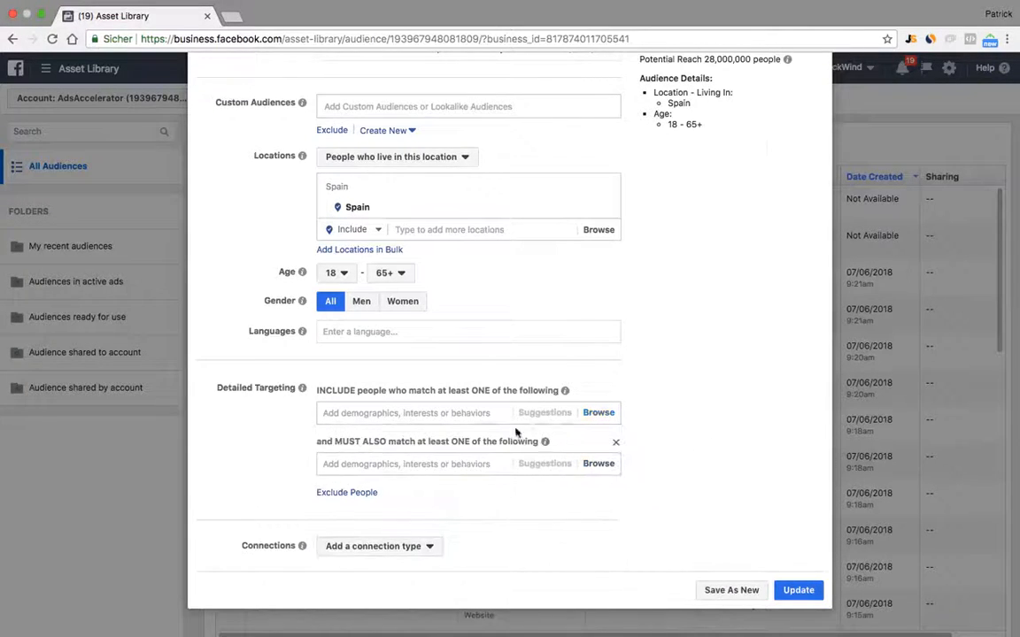
click(594, 412)
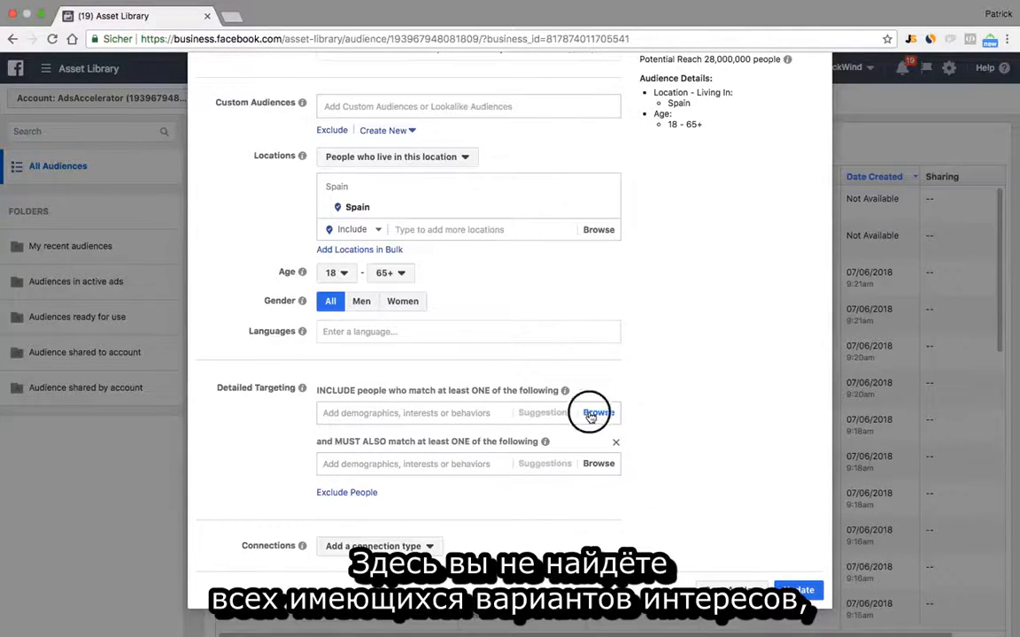
click(391, 462)
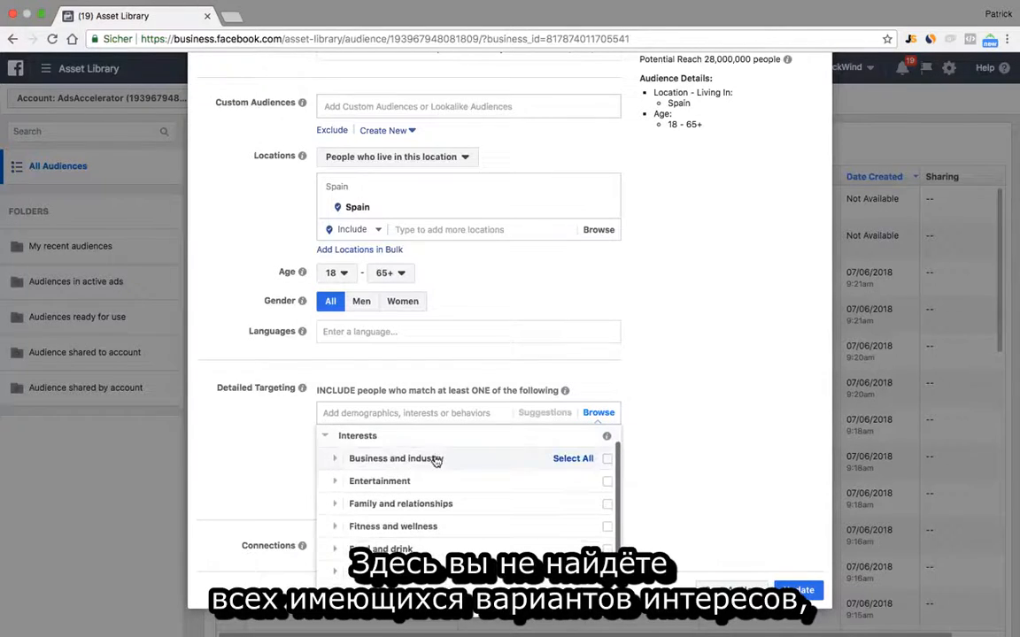
click(698, 455)
Search detailed targeting for "watch", look through the suggested interests, and leave the search without adding one.
text(watch)
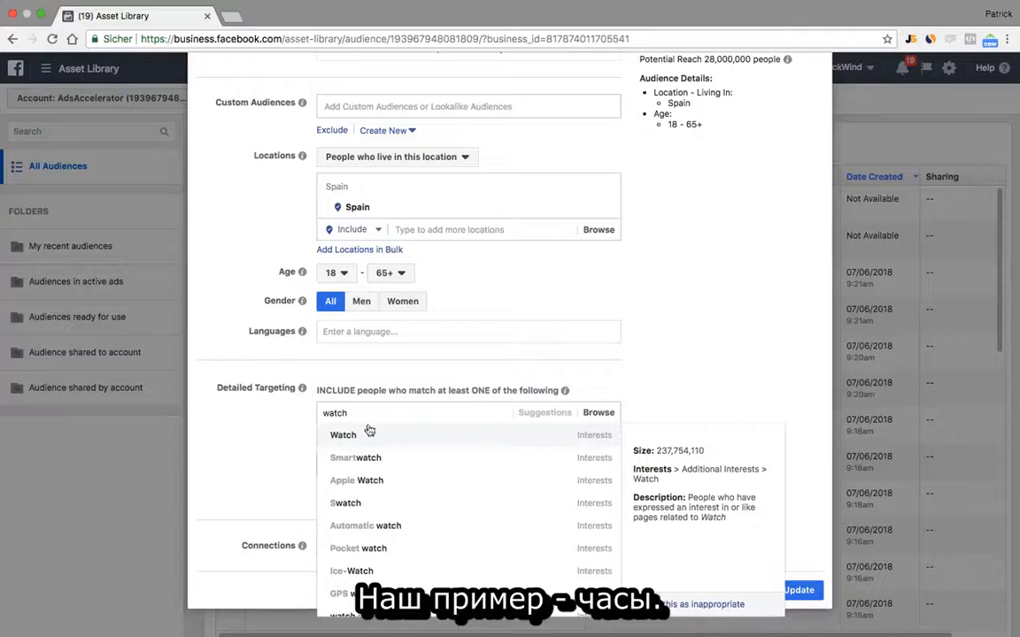
scroll(395, 472, down, 1)
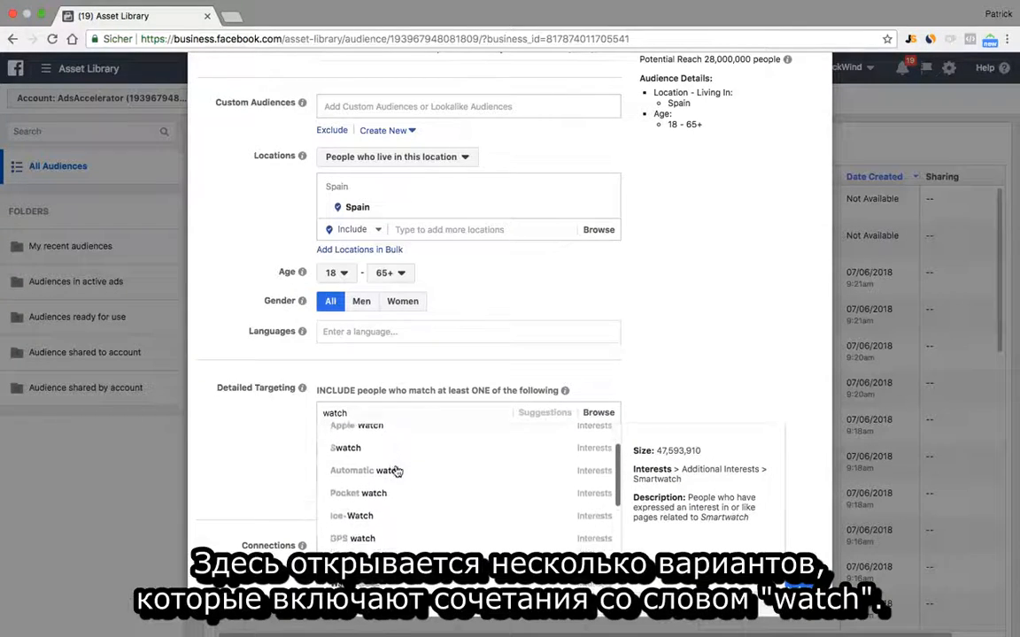
scroll(396, 472, down, 5)
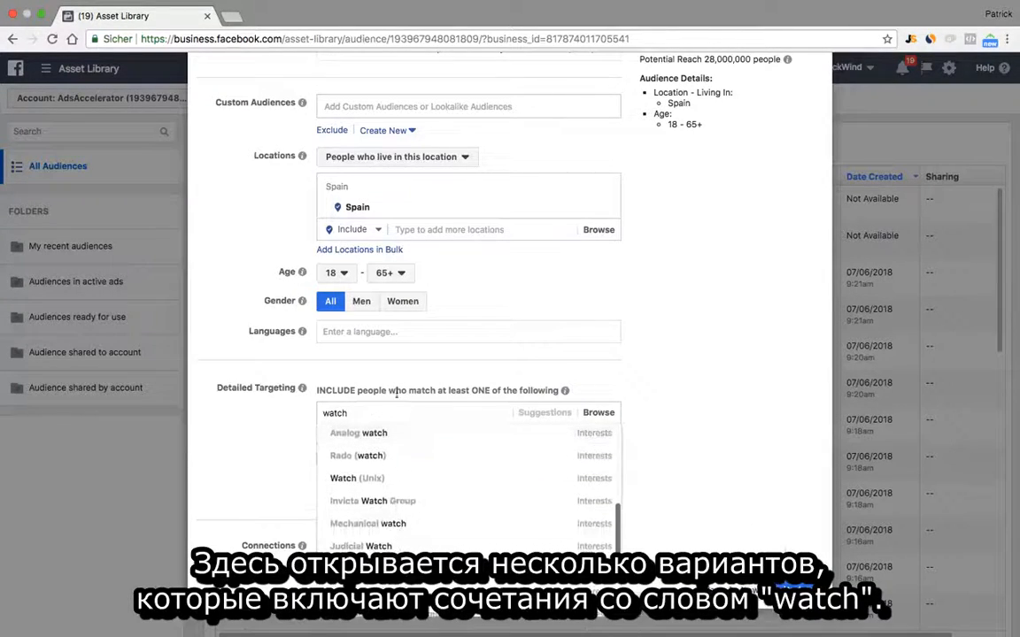
double_click(332, 412)
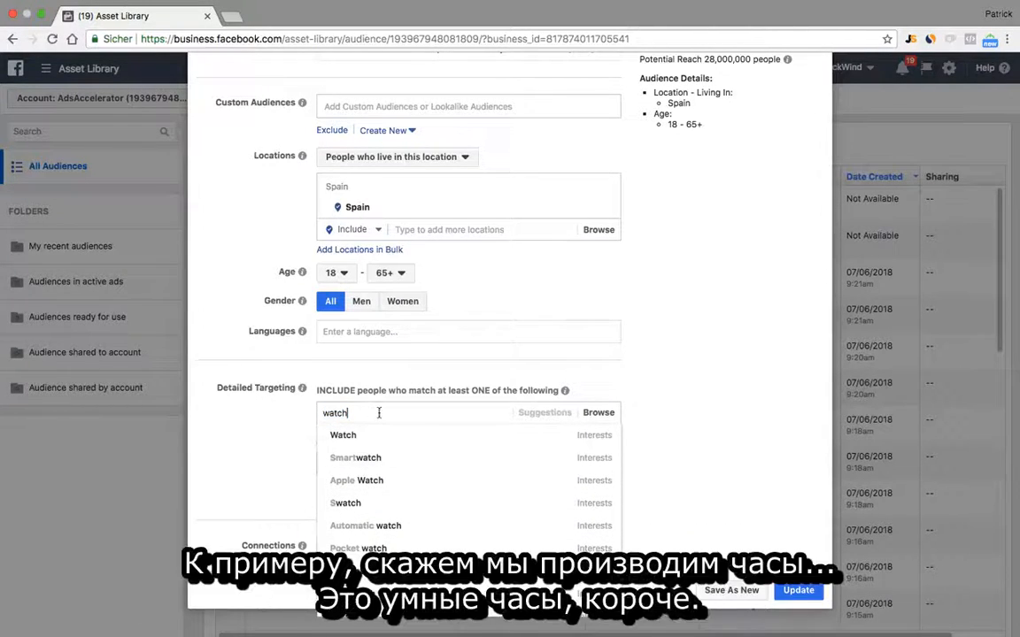
click(298, 415)
scroll(636, 307, up, 3)
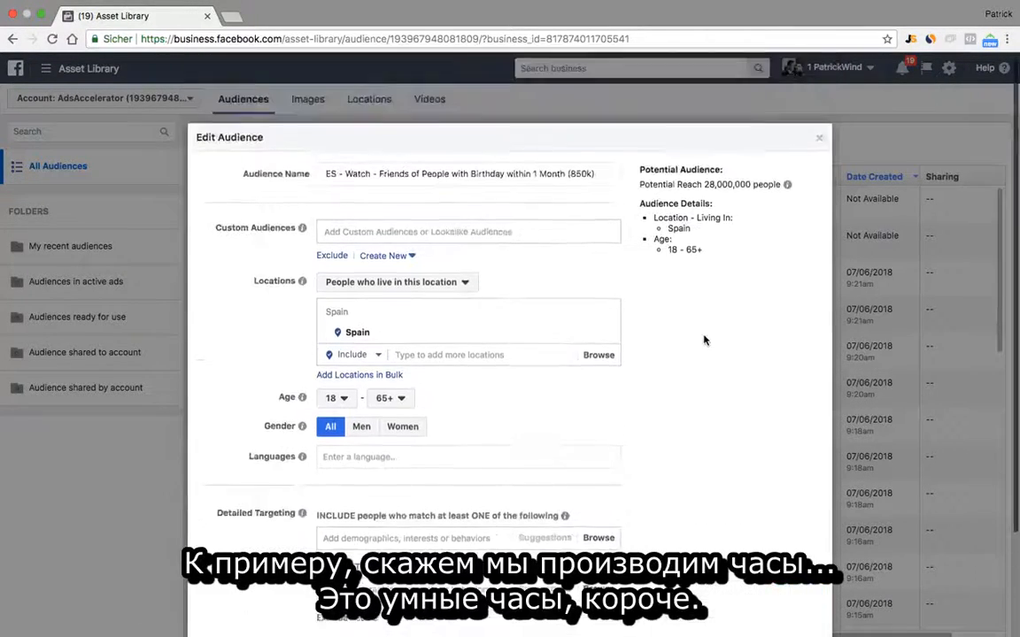
scroll(662, 487, down, 2)
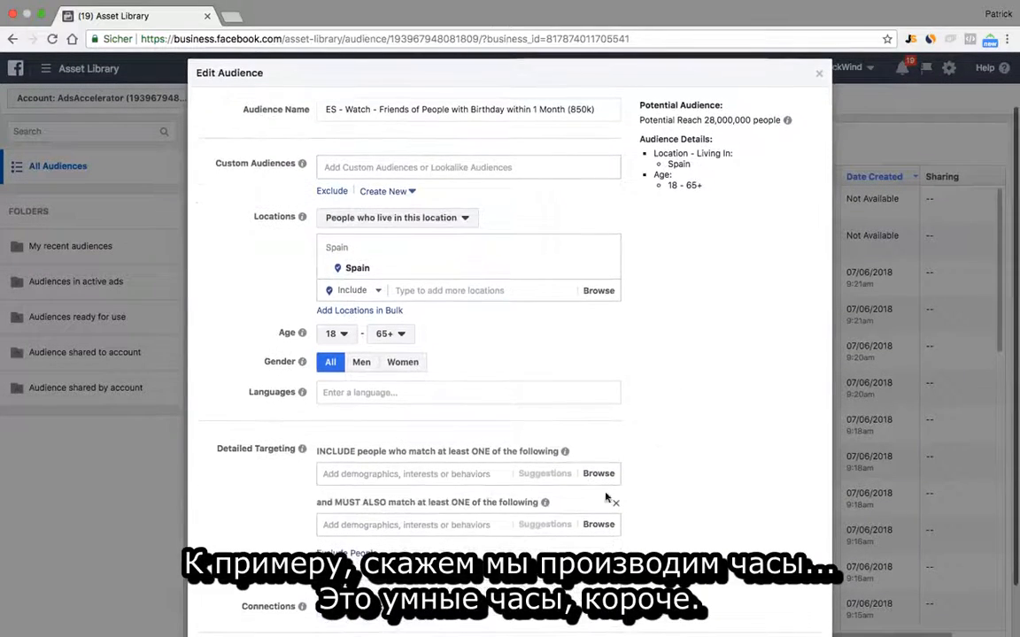
Include the Smartwatch interest in the first detailed targeting group and check the audience's potential reach.
click(433, 478)
text(smart)
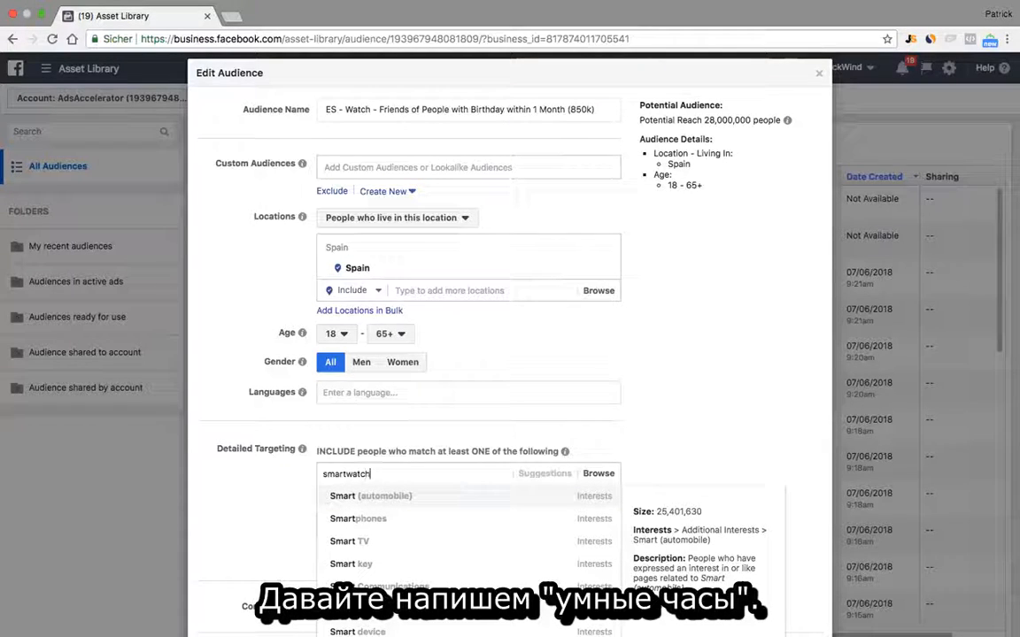
text(watch)
click(342, 495)
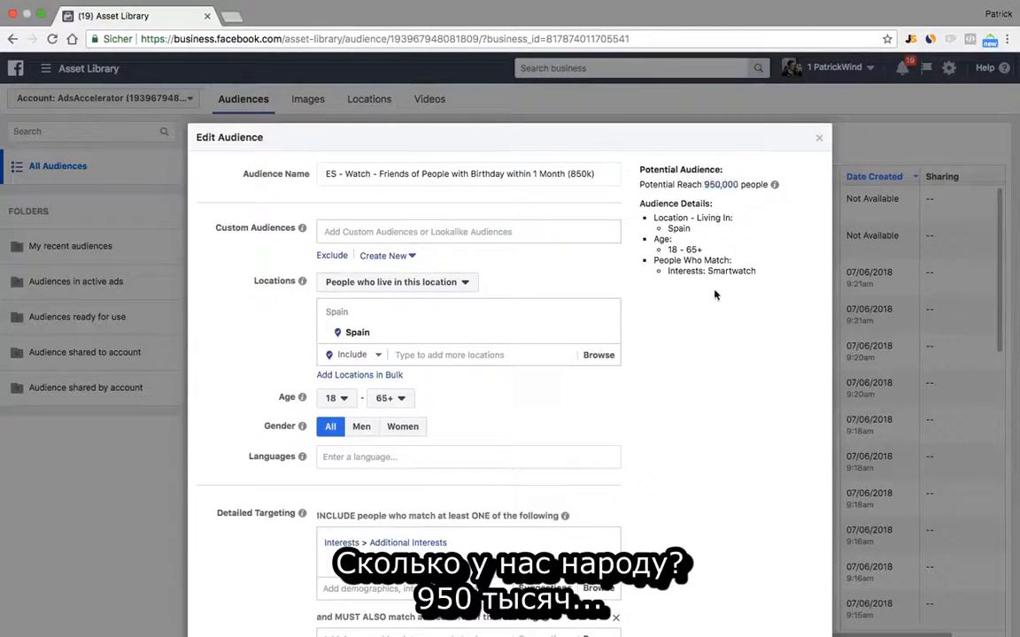
scroll(715, 294, down, 2)
mouse_move(511, 458)
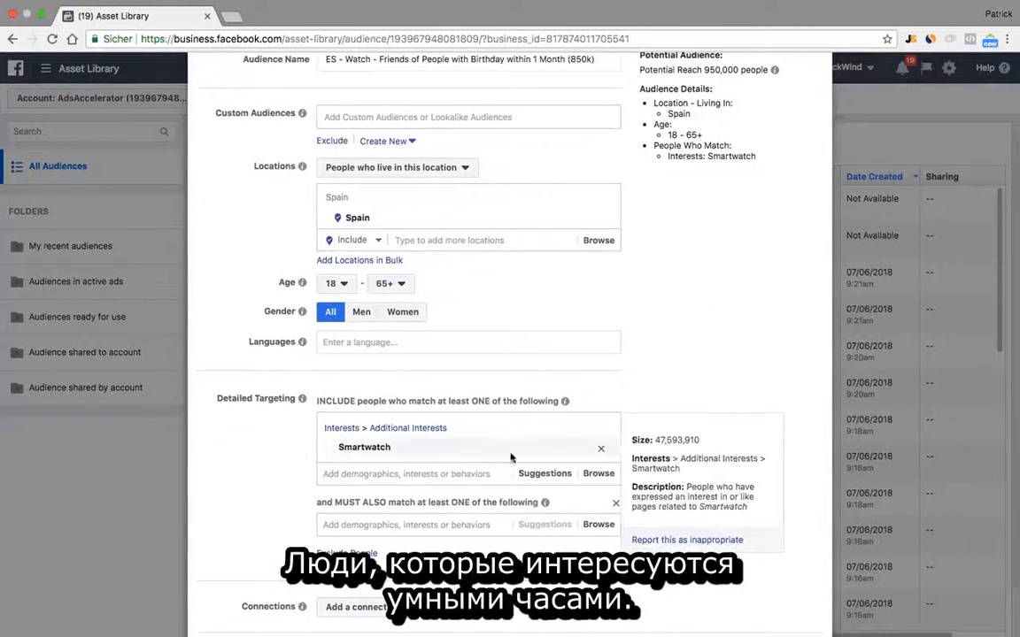
mouse_move(564, 400)
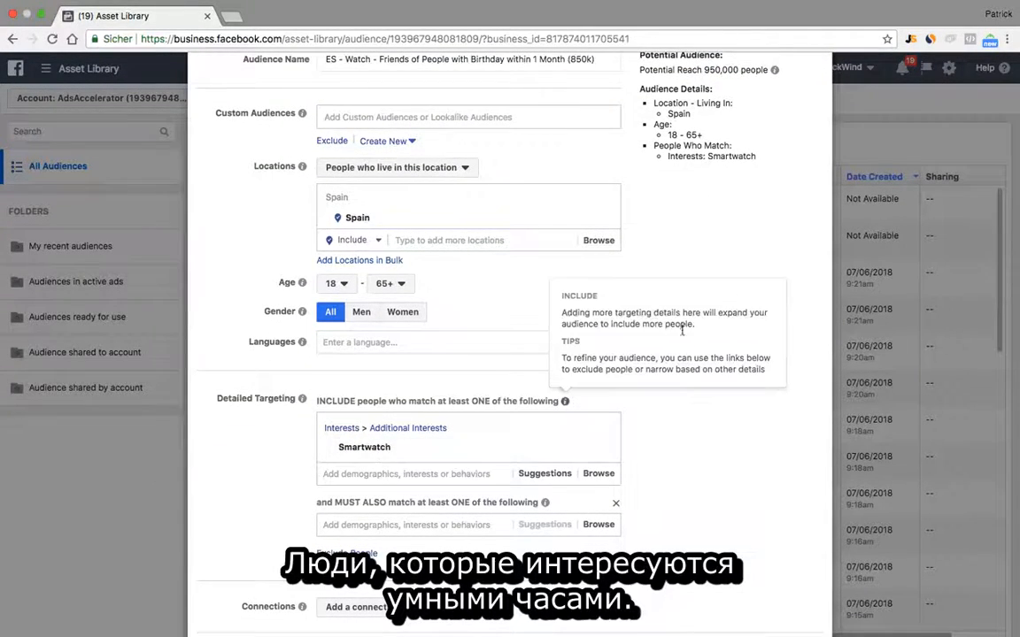
drag(705, 69, 767, 71)
click(715, 72)
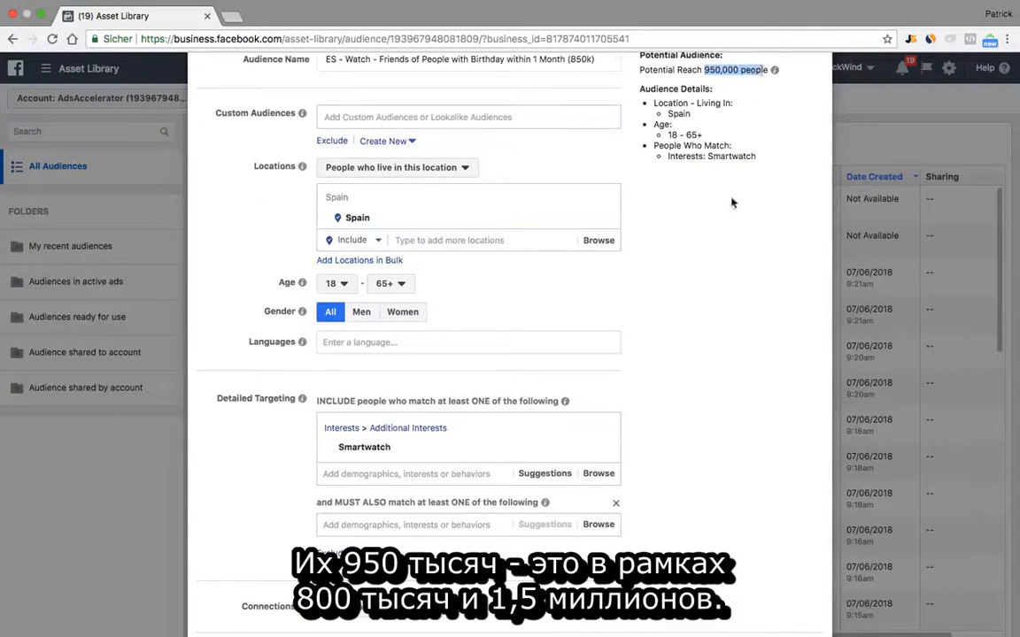
click(708, 285)
Rename the audience as "ES - SmartWatch (950k)".
scroll(708, 286, up, 3)
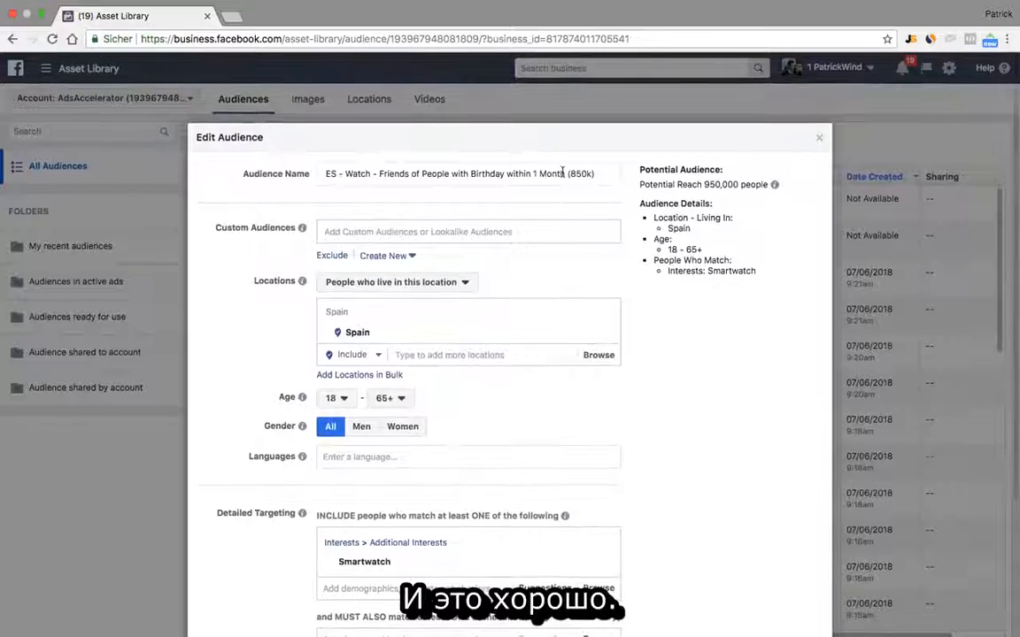
drag(564, 173, 348, 171)
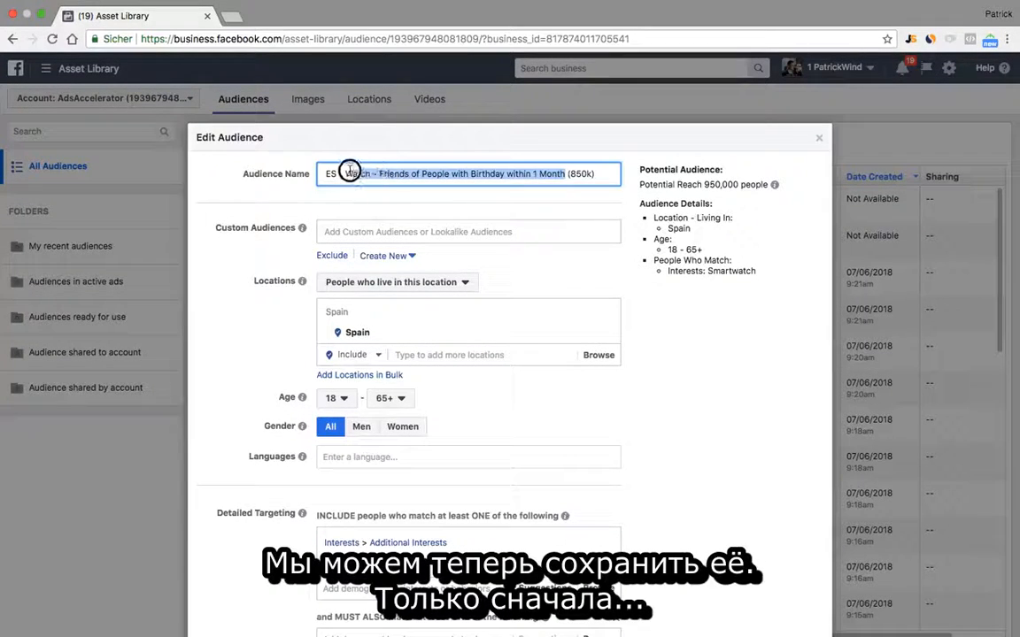
key(BackSpace)
text(SmartWatch)
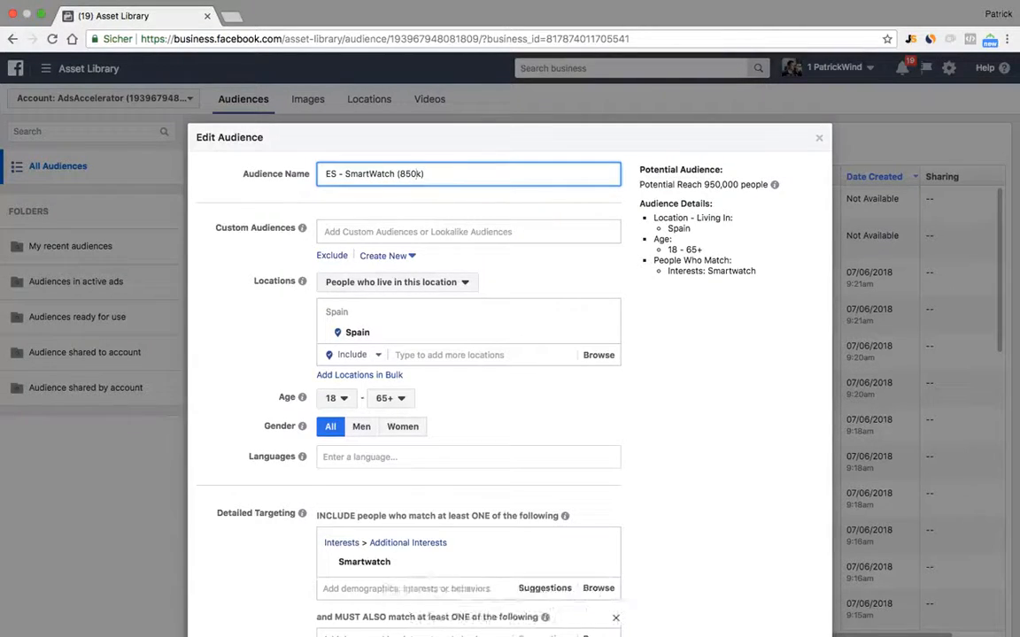
text(0)
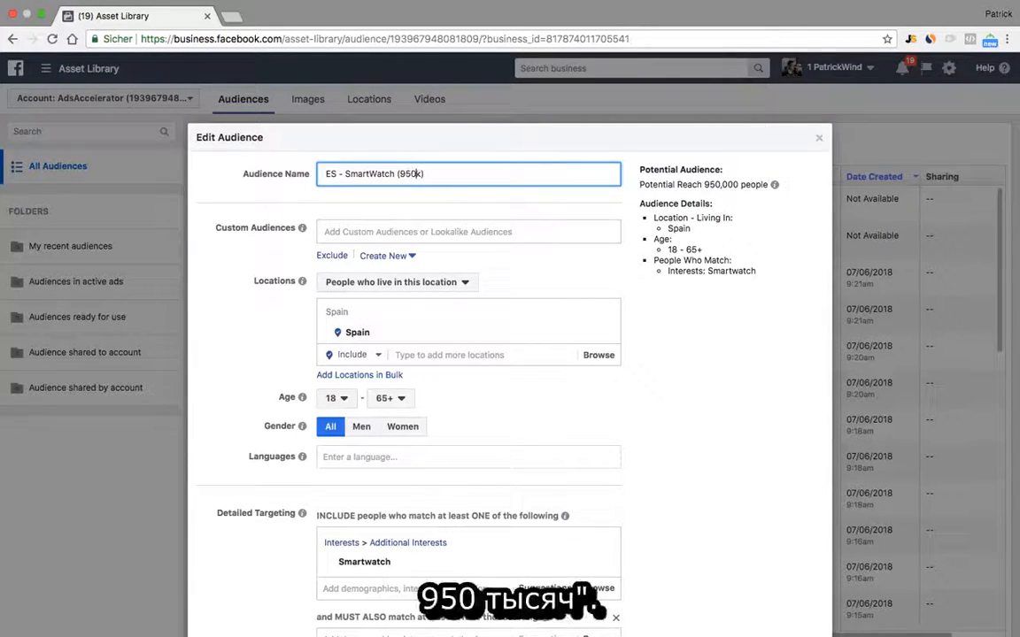
Save the edited audience as a new one, removing "- copy" so its name is "ES - SmartWatch (950k)".
scroll(749, 366, down, 4)
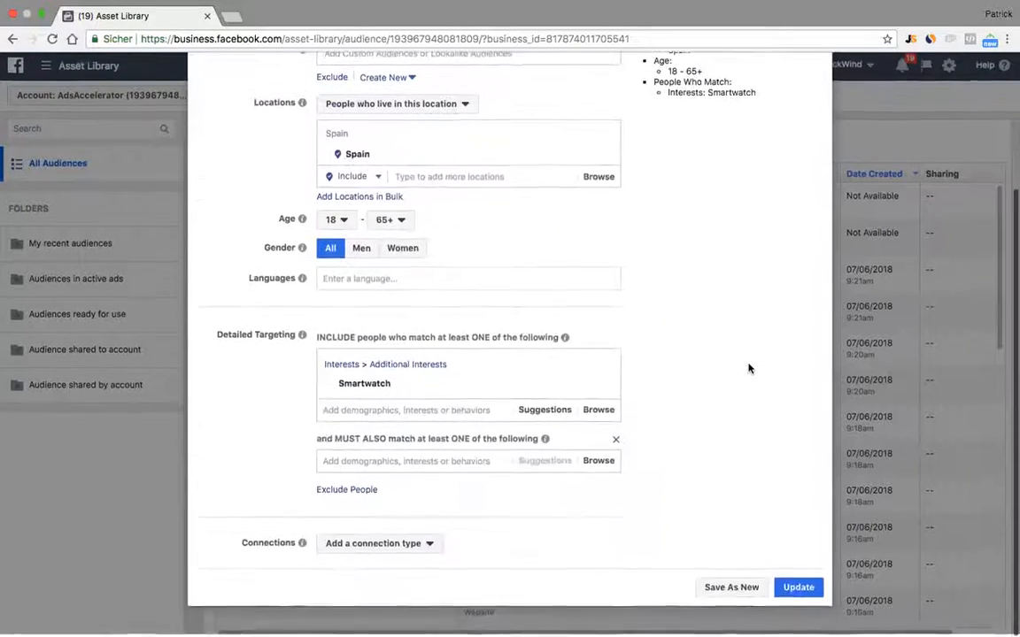
click(731, 591)
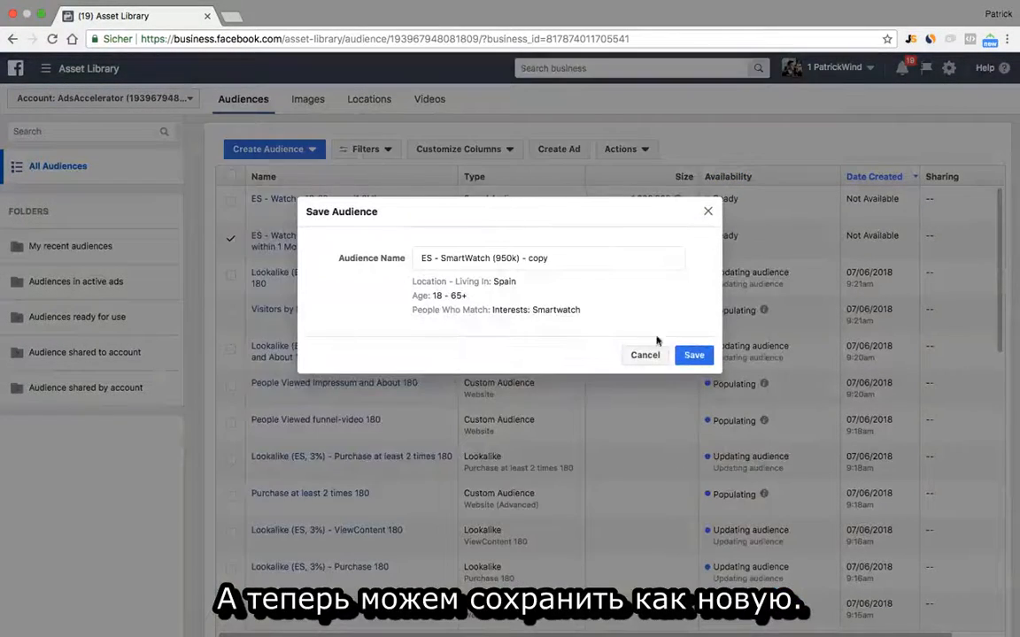
double_click(539, 257)
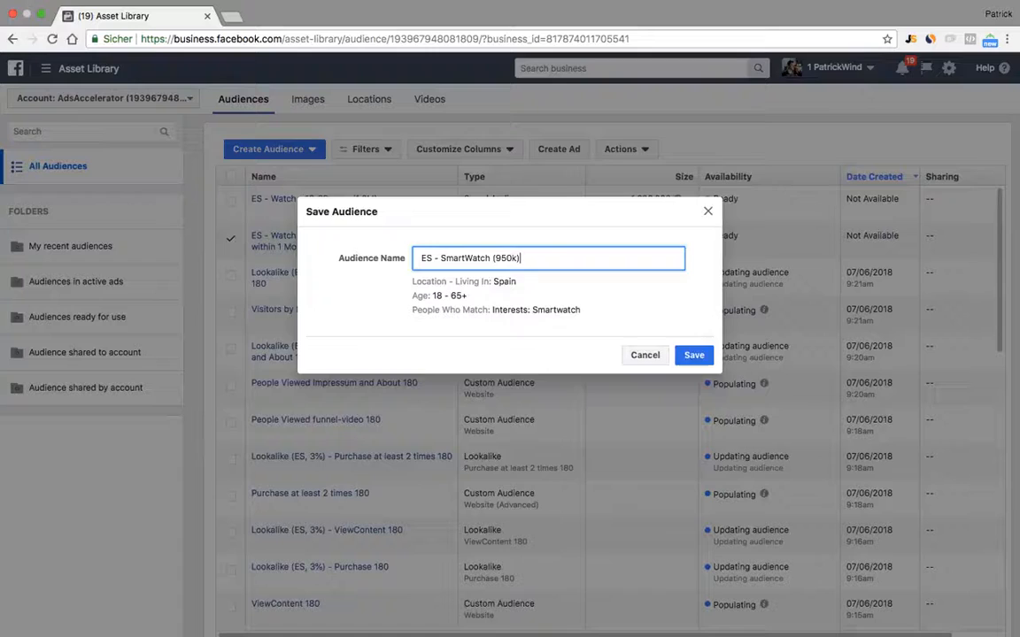
click(694, 354)
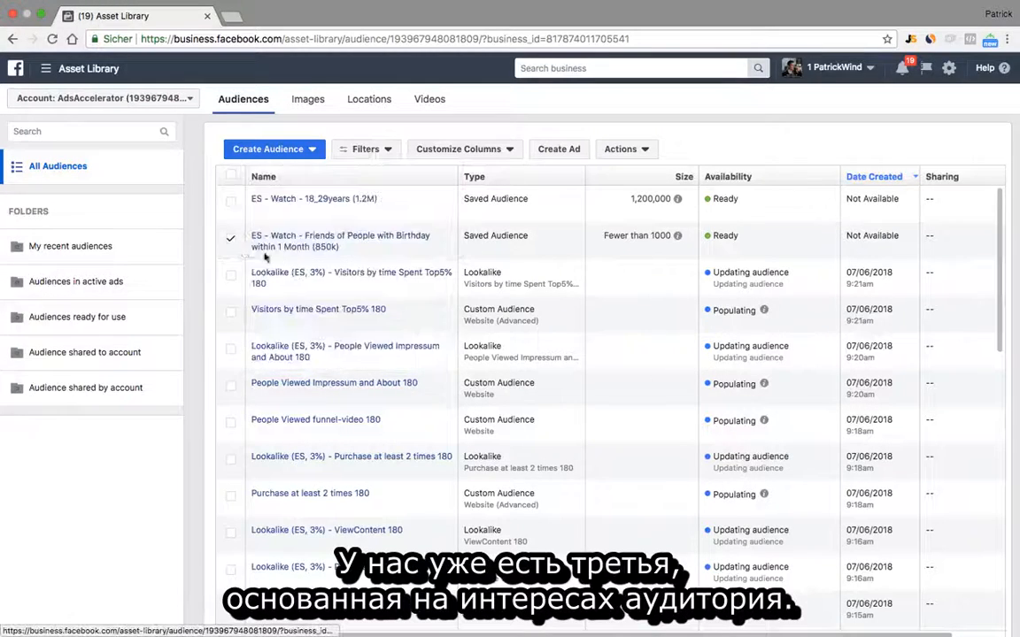
Deselect the birthday-friends audience and open "ES - SmartWatch (950k)" for editing.
click(230, 239)
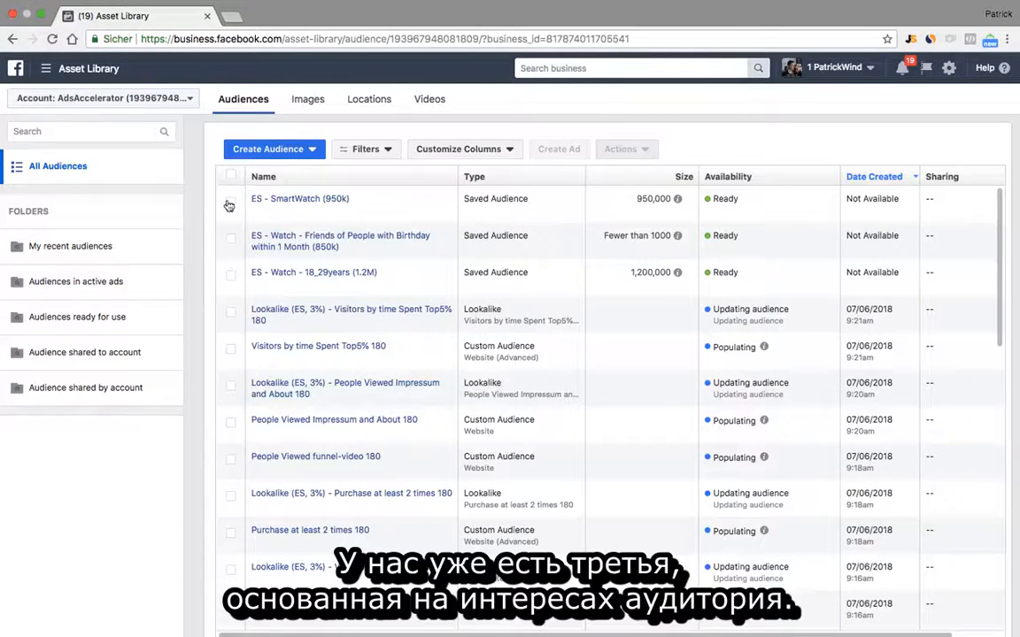
click(230, 203)
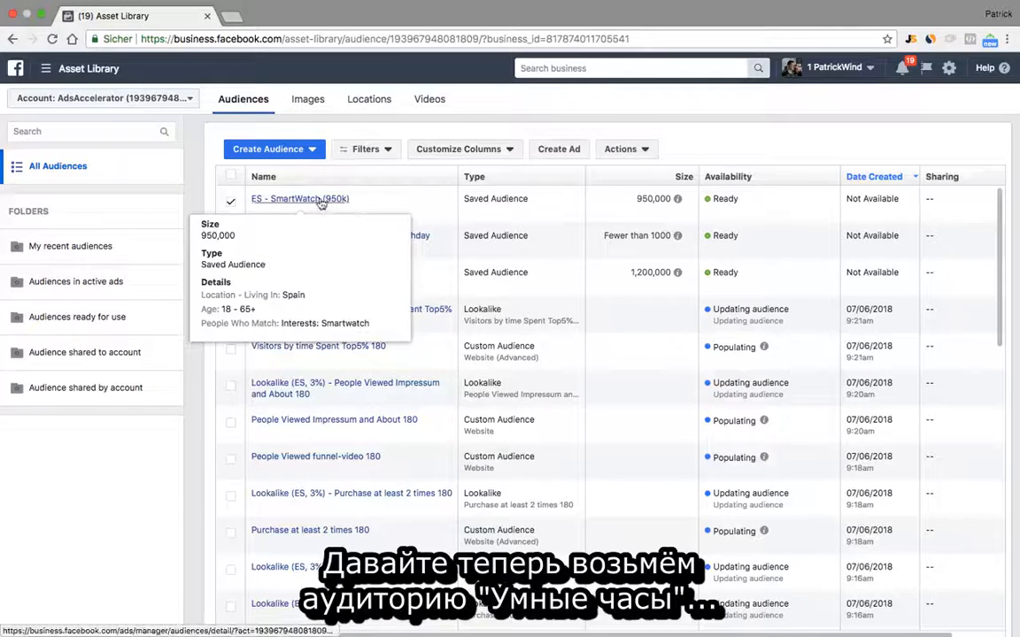
click(646, 150)
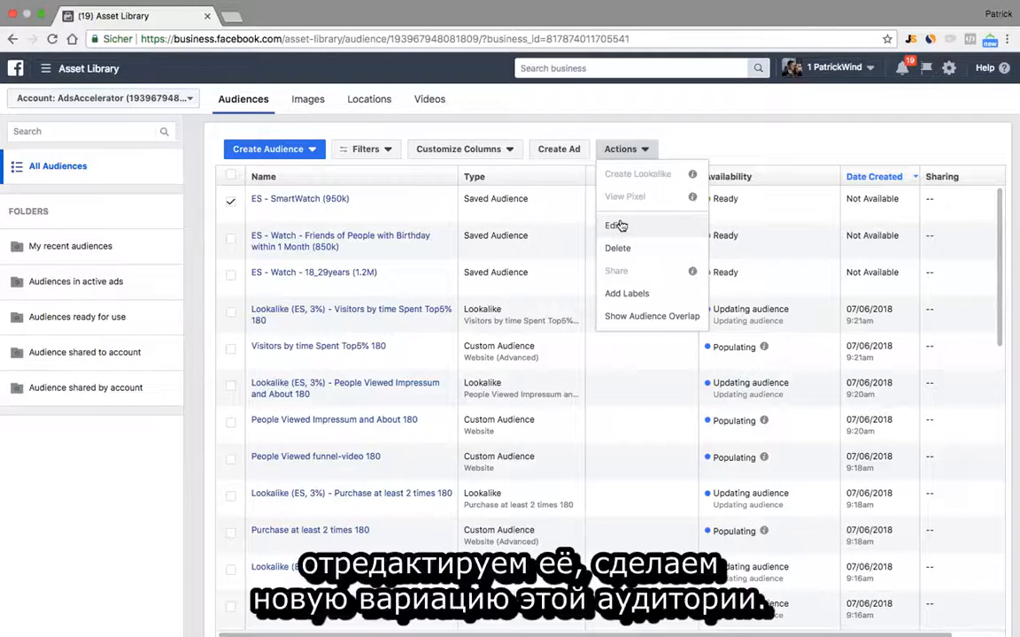
click(615, 225)
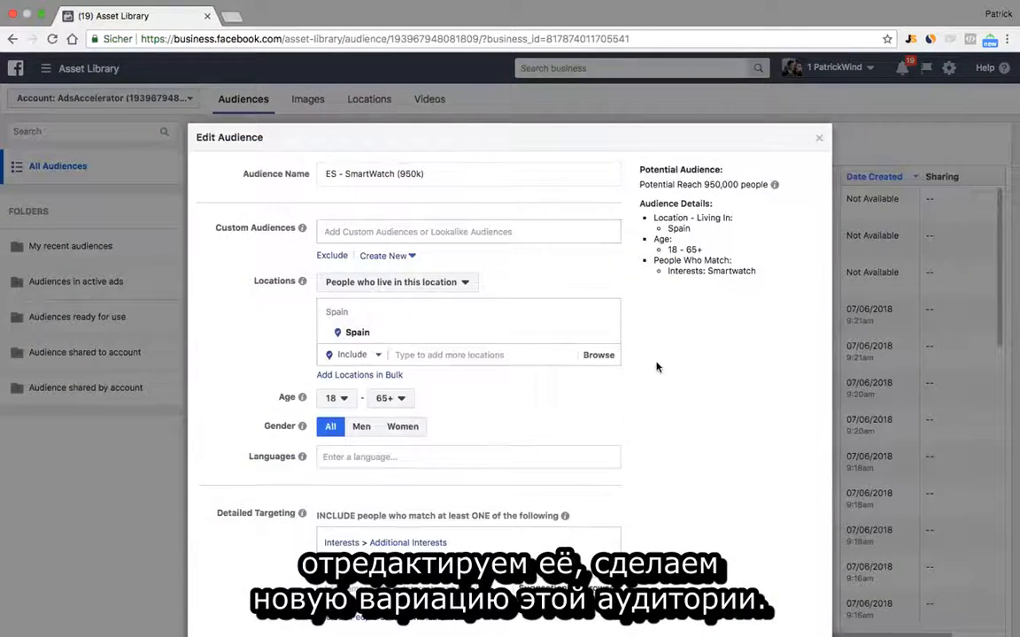
Replace the Smartwatch interest with the Rolex interest in the audience's detailed targeting.
scroll(705, 393, down, 2)
scroll(705, 393, up, 2)
scroll(705, 395, down, 2)
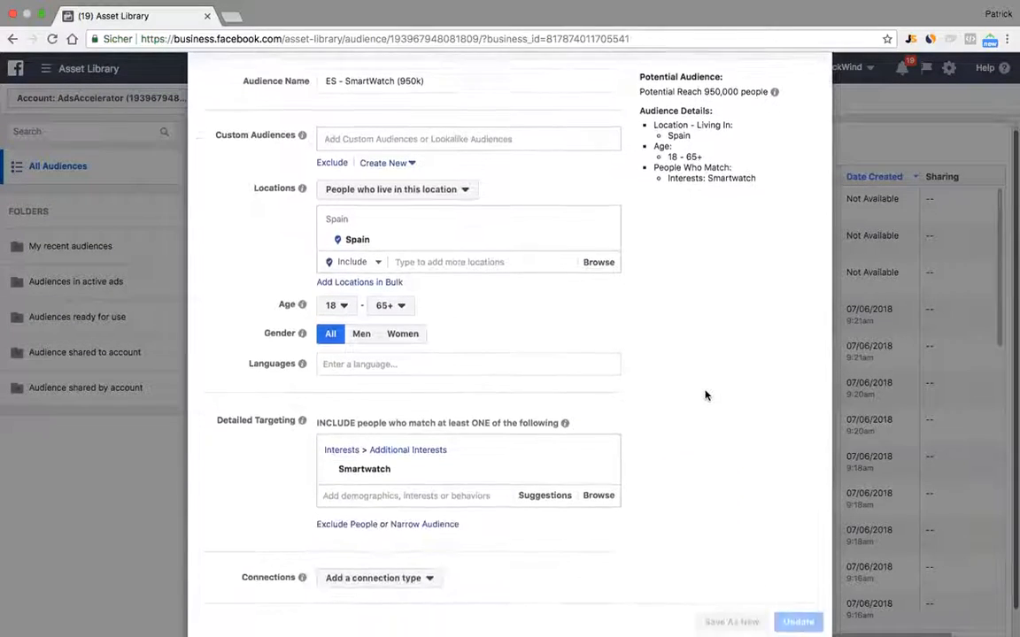
click(603, 470)
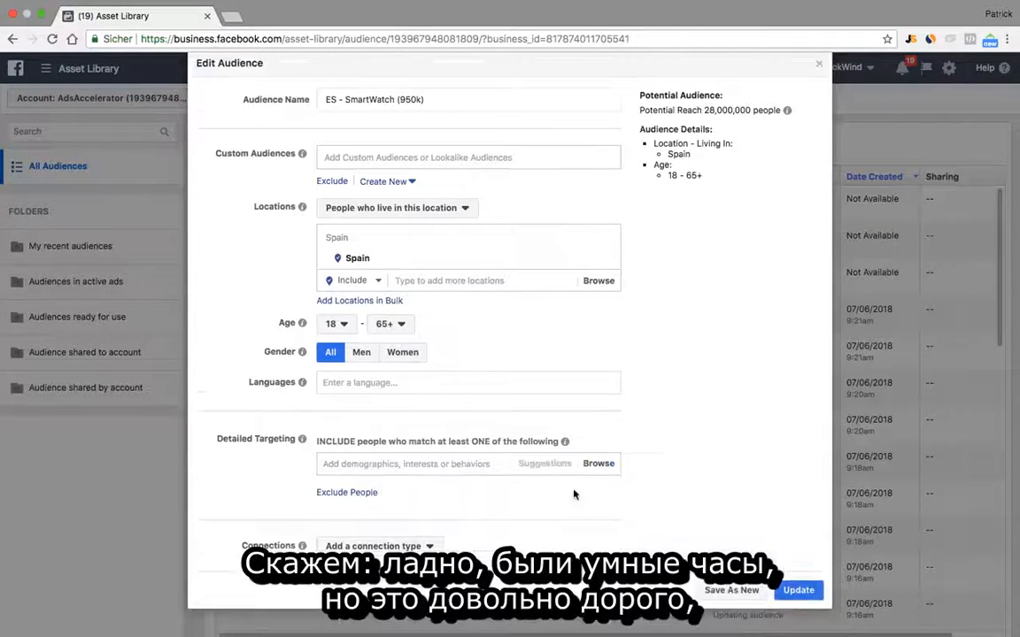
click(460, 464)
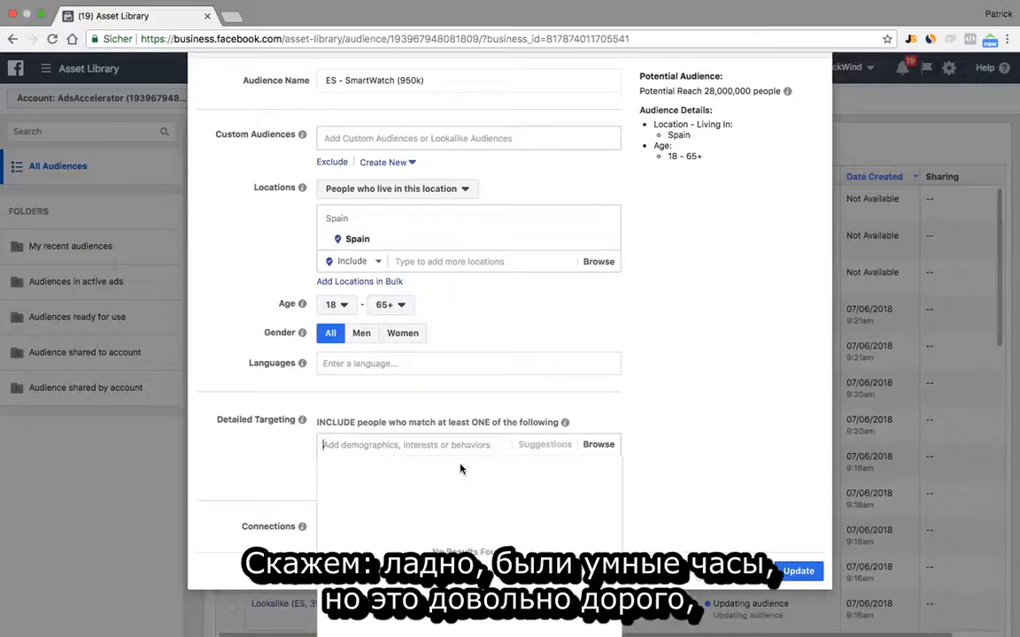
text(rolex)
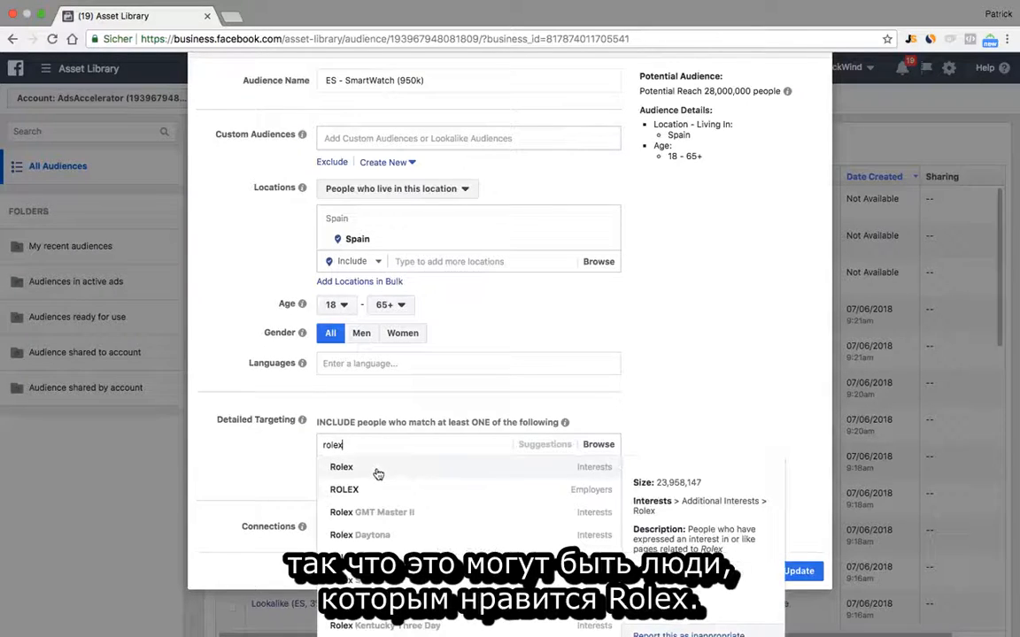
click(375, 469)
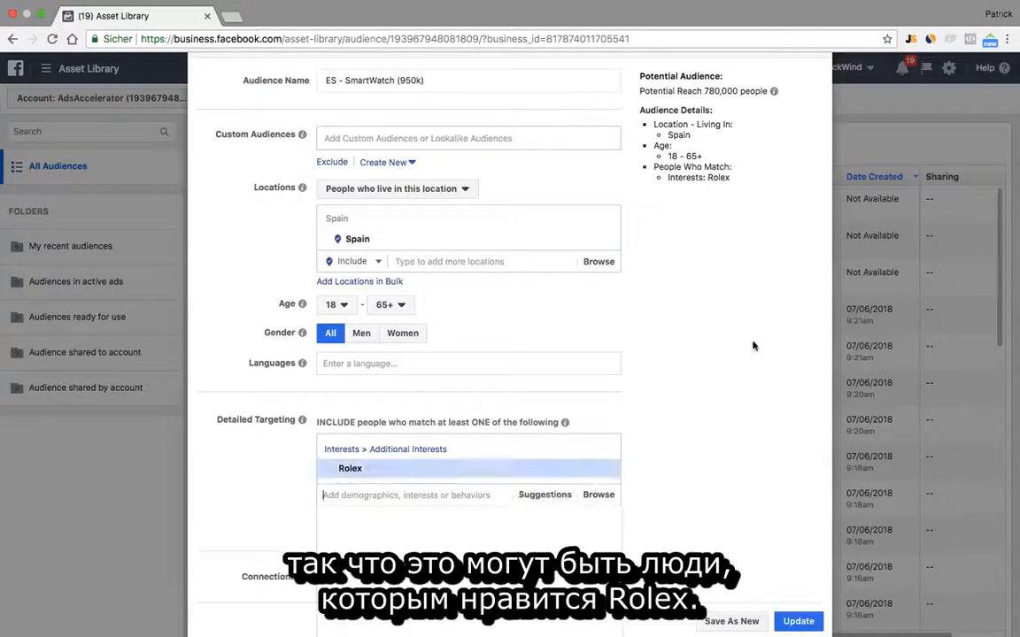
Check the potential reach of the Spain audience that targets the Rolex interest.
scroll(712, 314, up, 2)
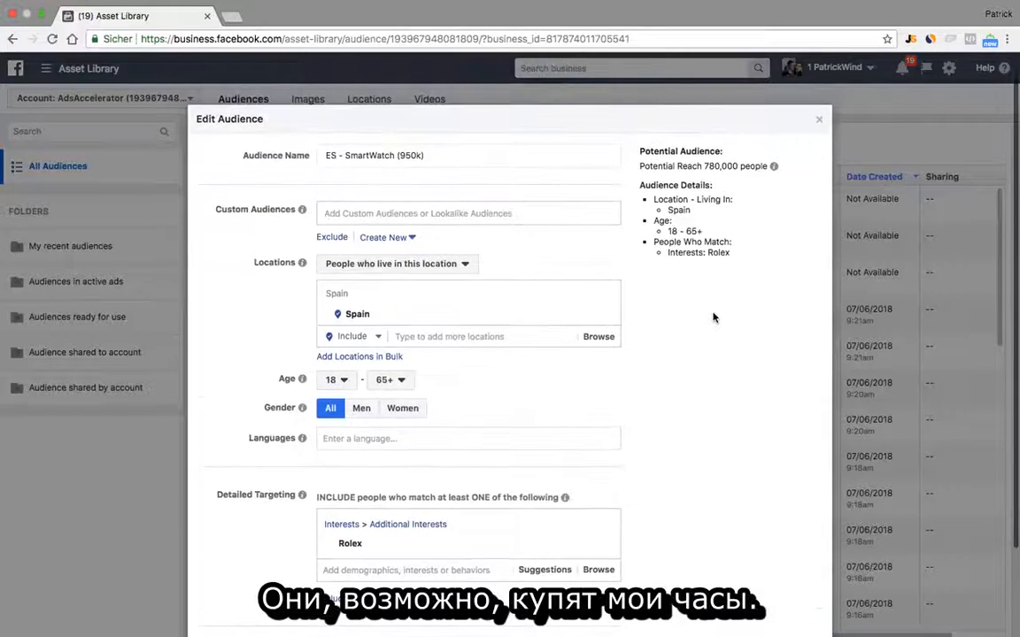
double_click(704, 165)
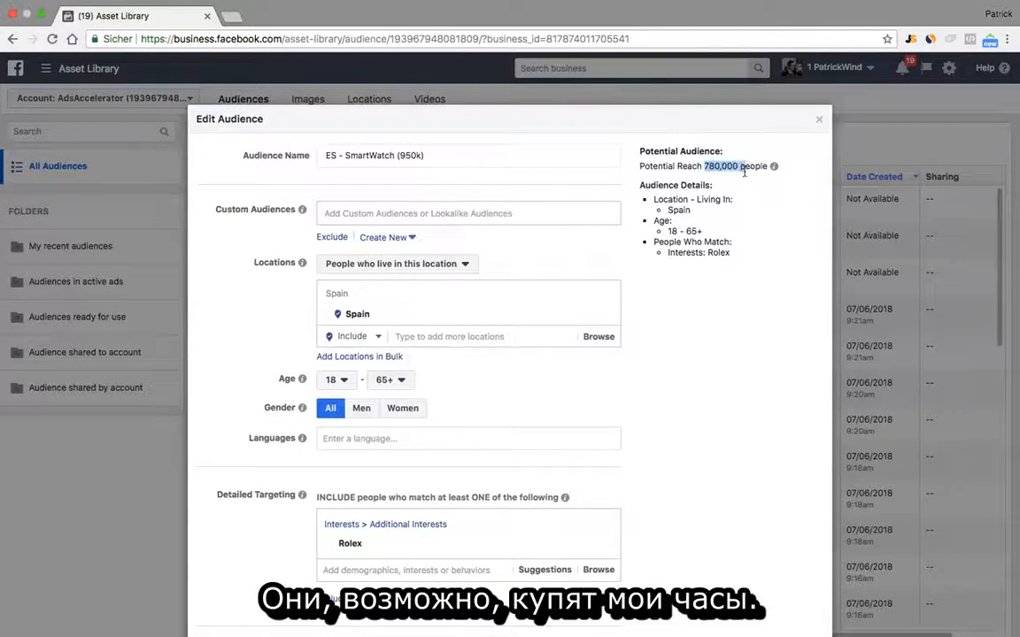
click(722, 165)
drag(707, 165, 737, 166)
double_click(737, 165)
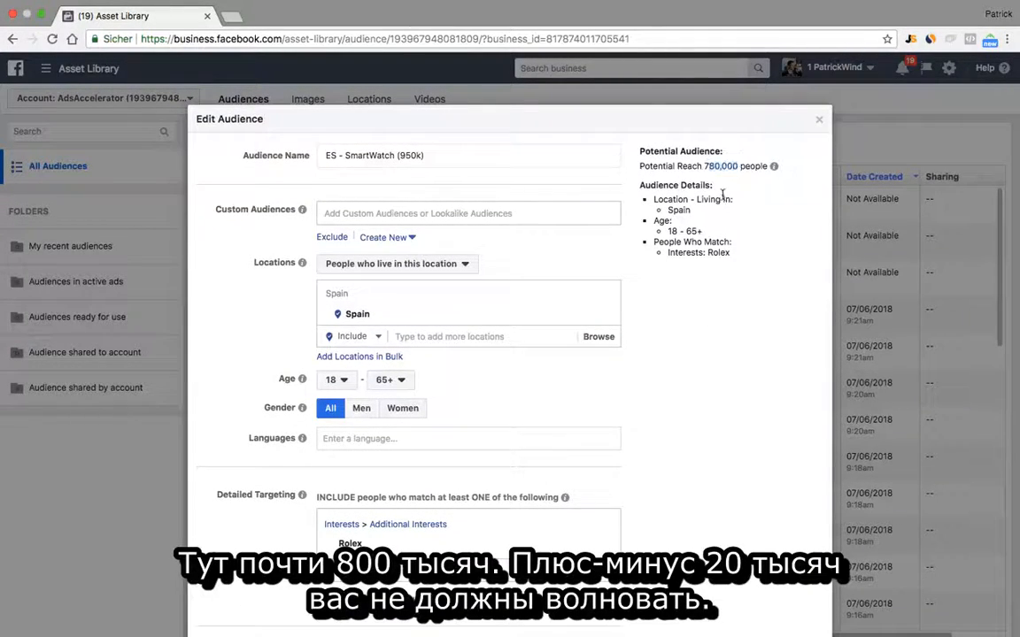
double_click(722, 165)
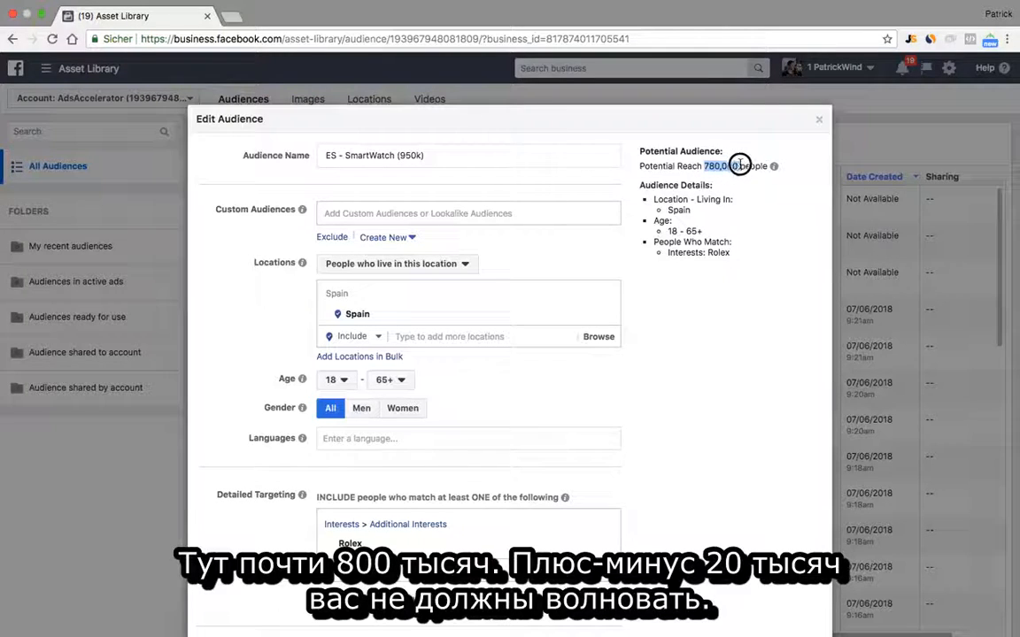
drag(704, 166, 751, 168)
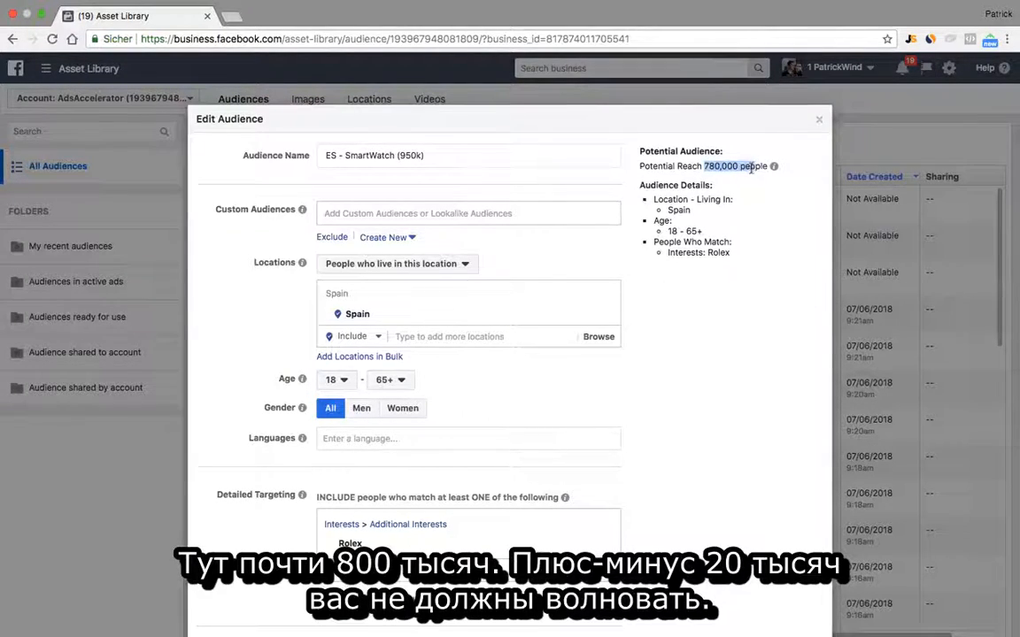
click(703, 166)
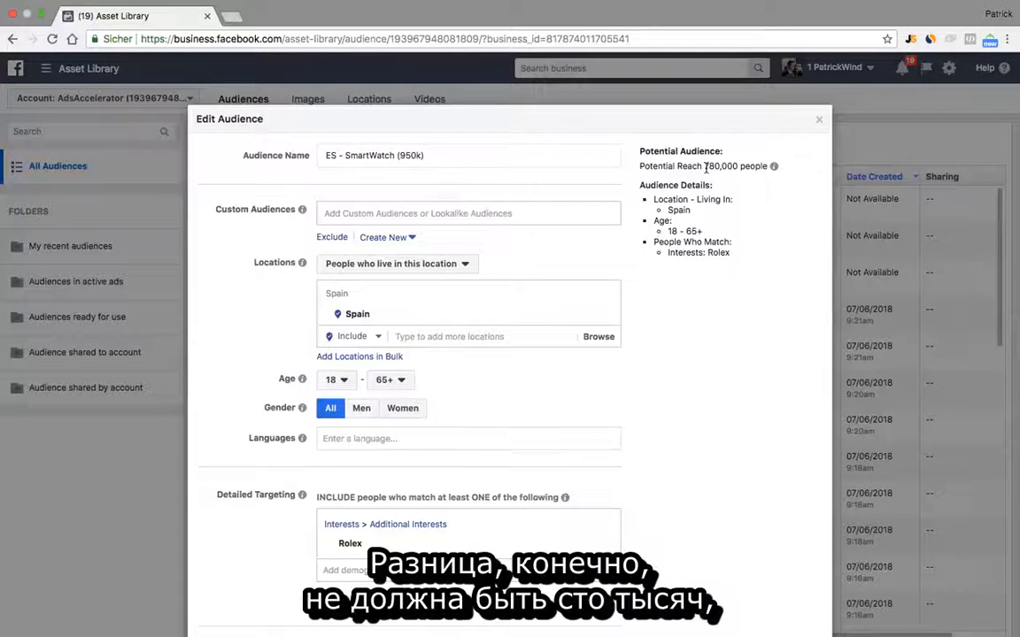
drag(706, 167, 766, 164)
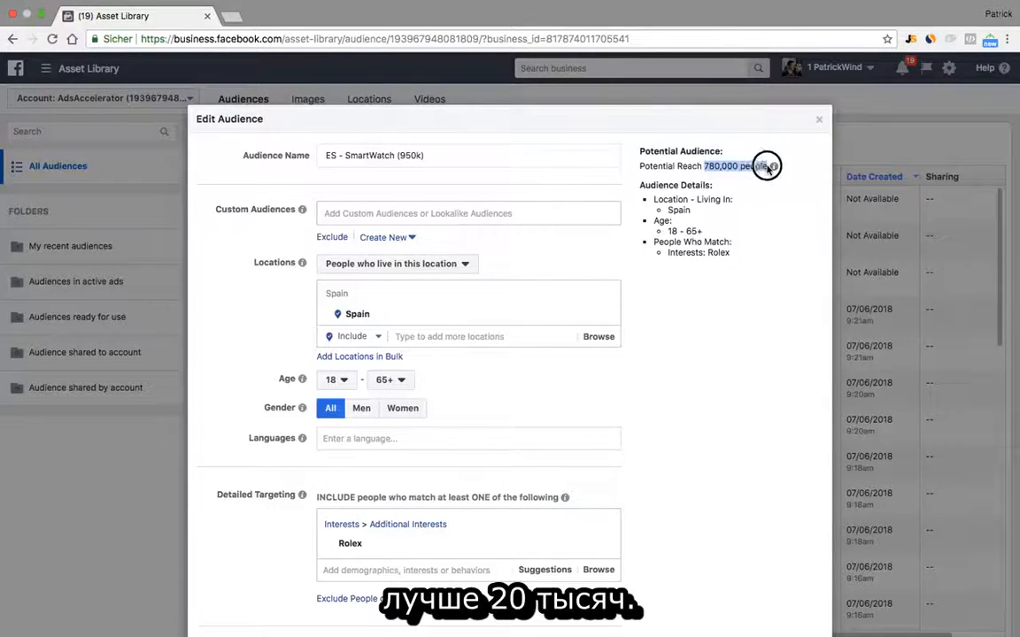
click(732, 162)
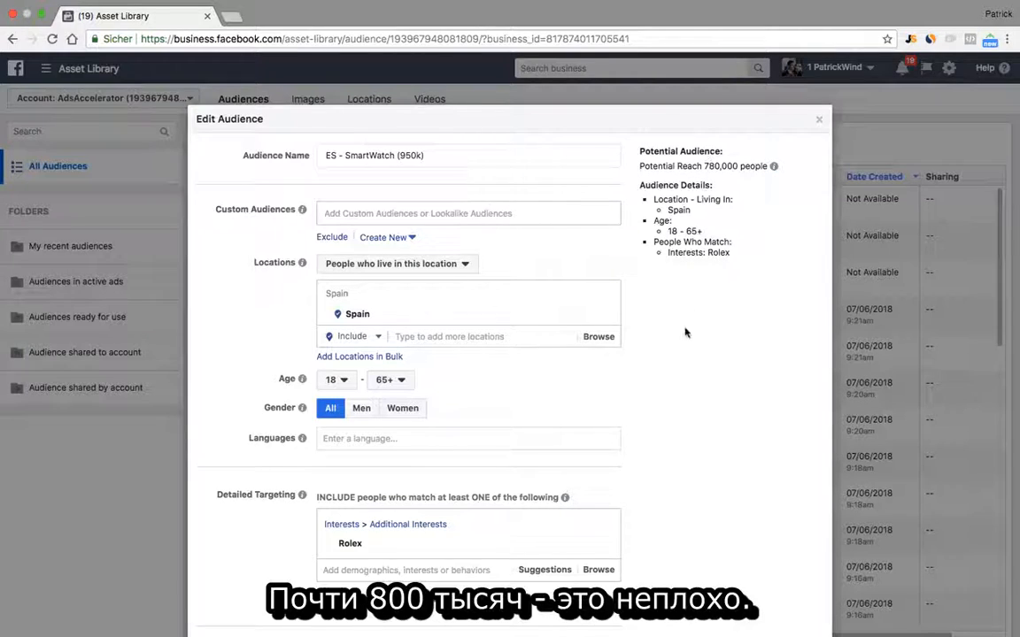
Rename the audience as "ES - Rolex (780k)".
scroll(689, 345, up, 1)
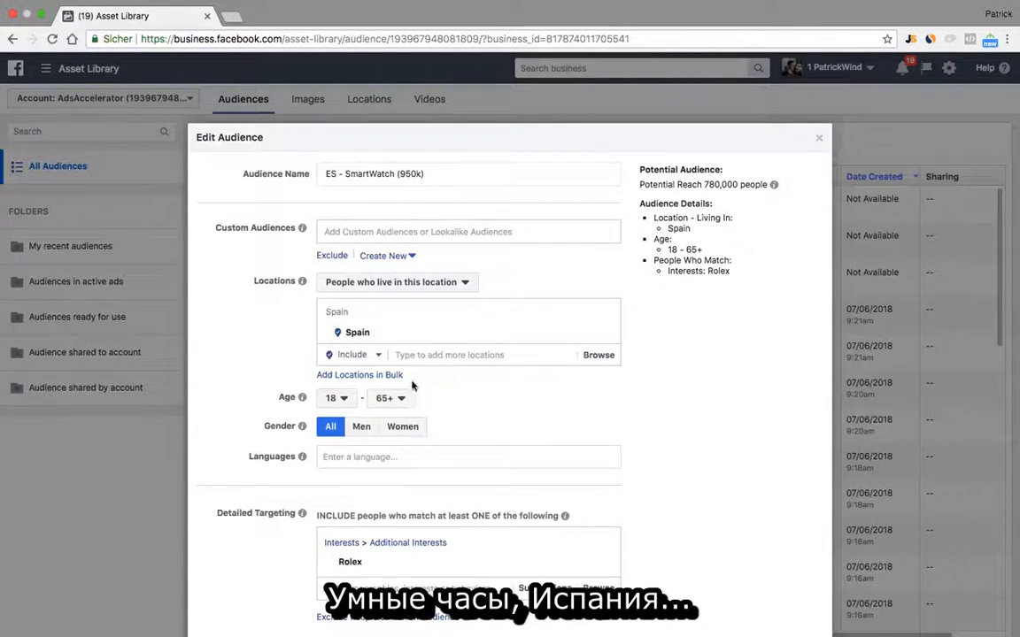
drag(396, 174, 346, 173)
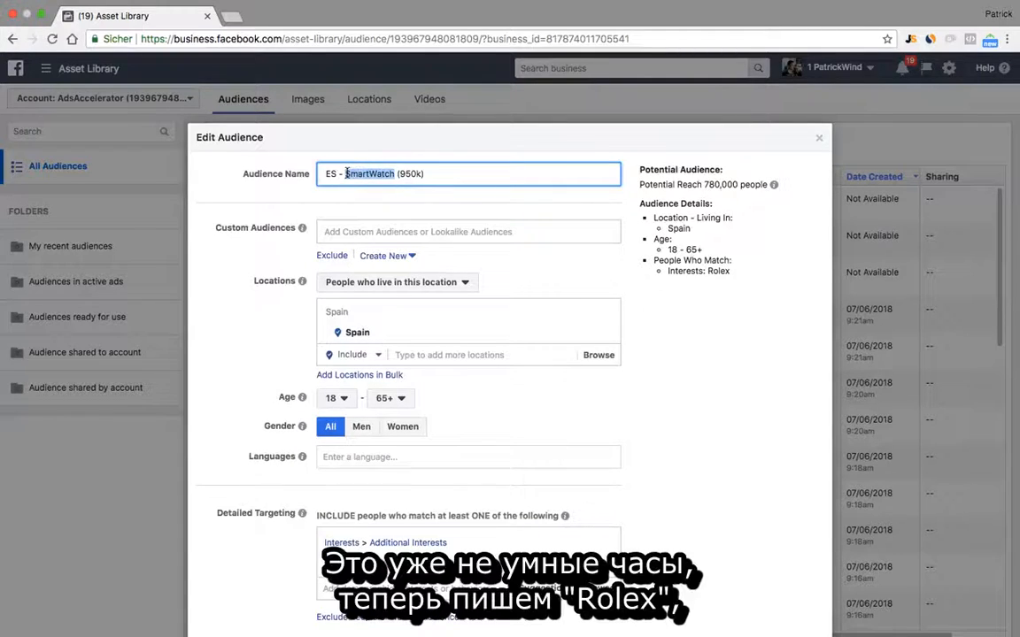
text(R)
text(olex (780k)
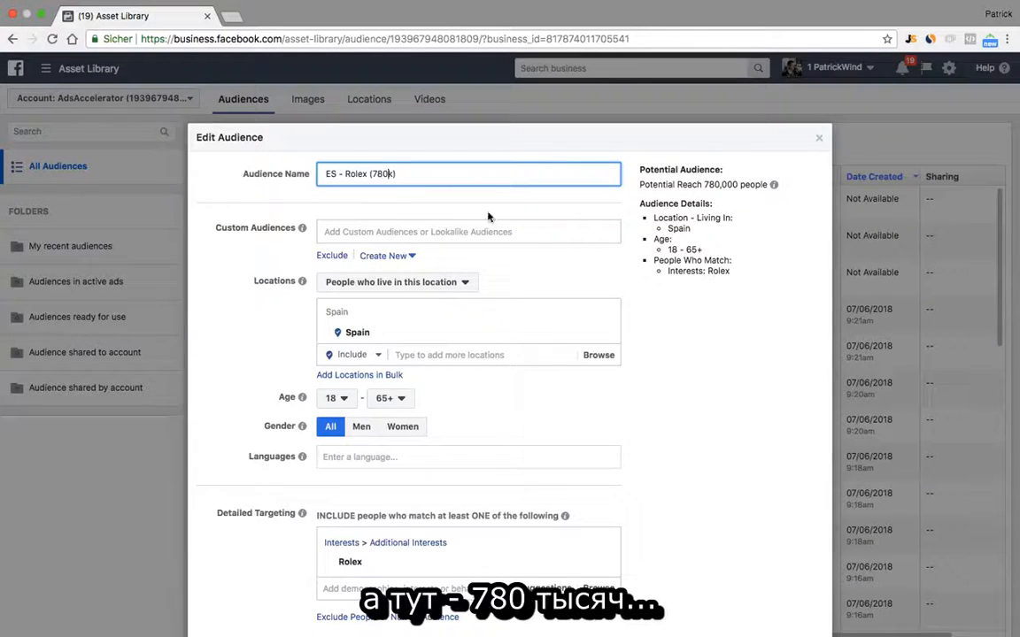
click(592, 289)
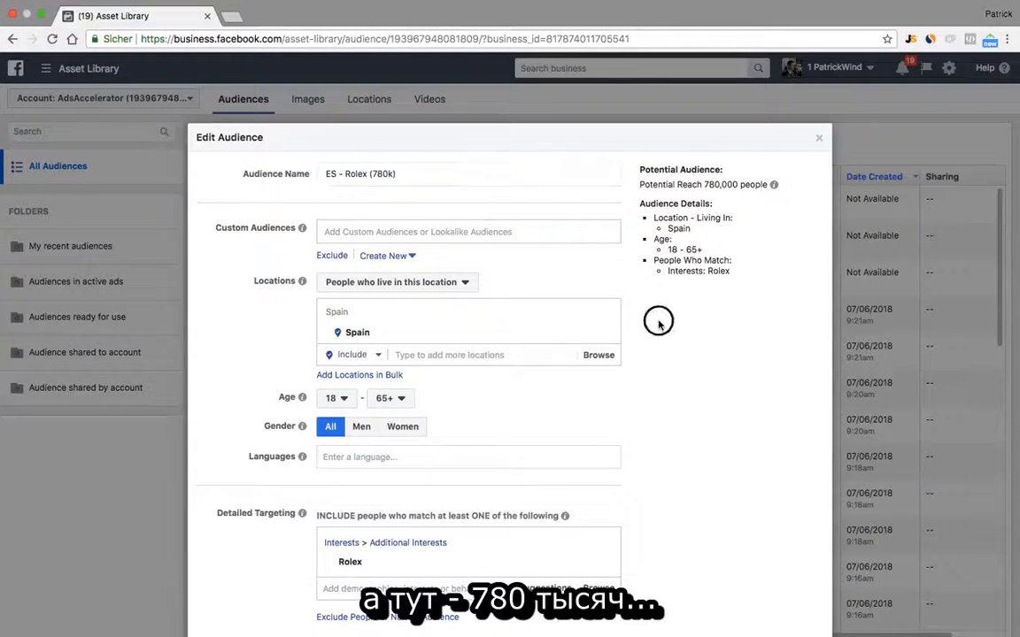
Save the edited audience as a new one, trimming the suggested name to "ES - Rolex (780k)".
scroll(592, 287, down, 3)
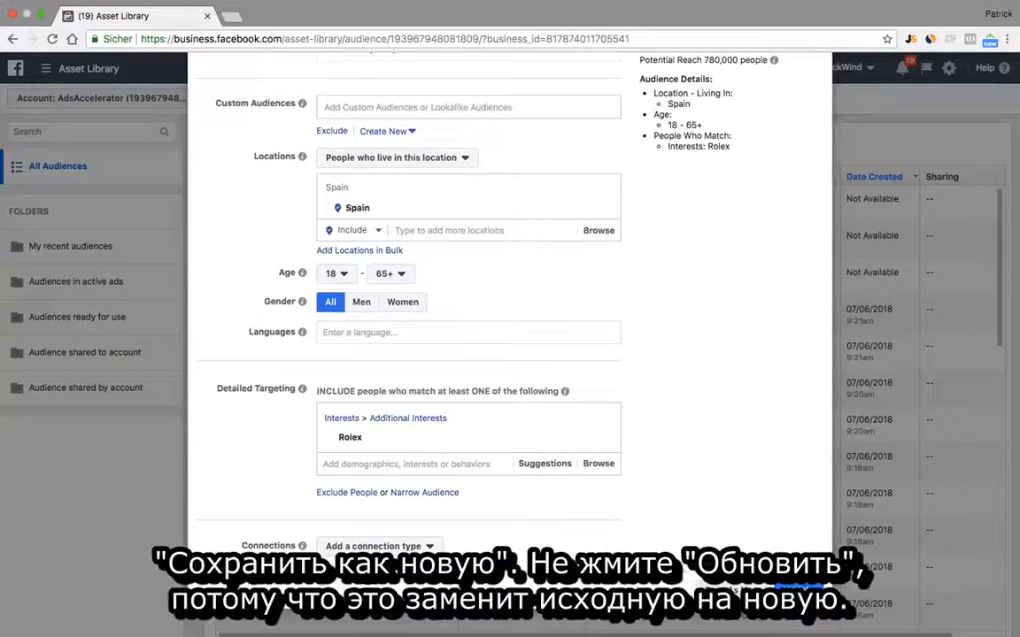
click(726, 589)
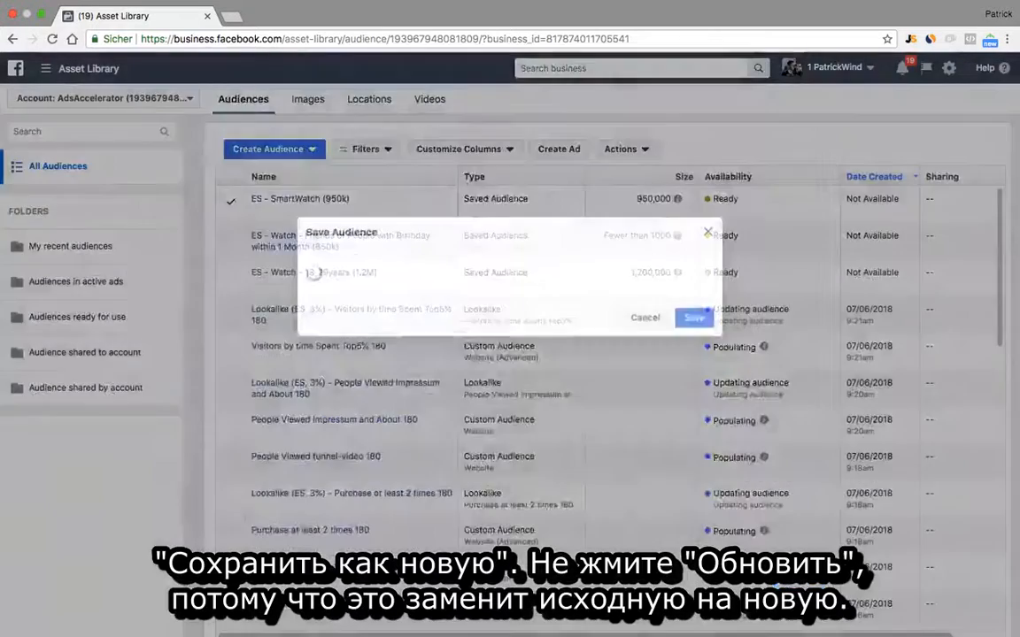
double_click(510, 258)
key(BackSpace)
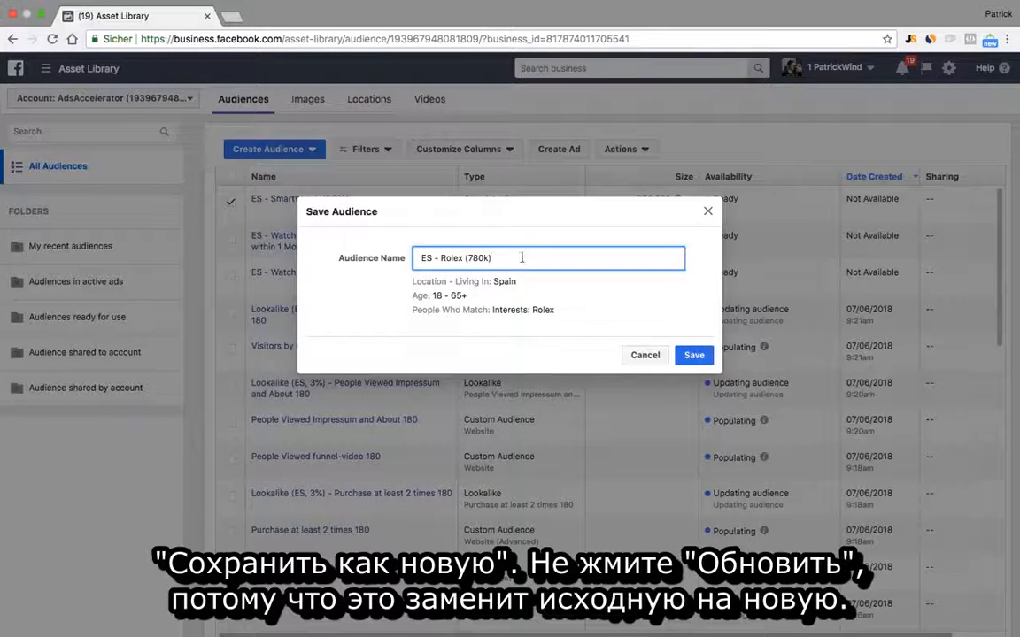
click(694, 355)
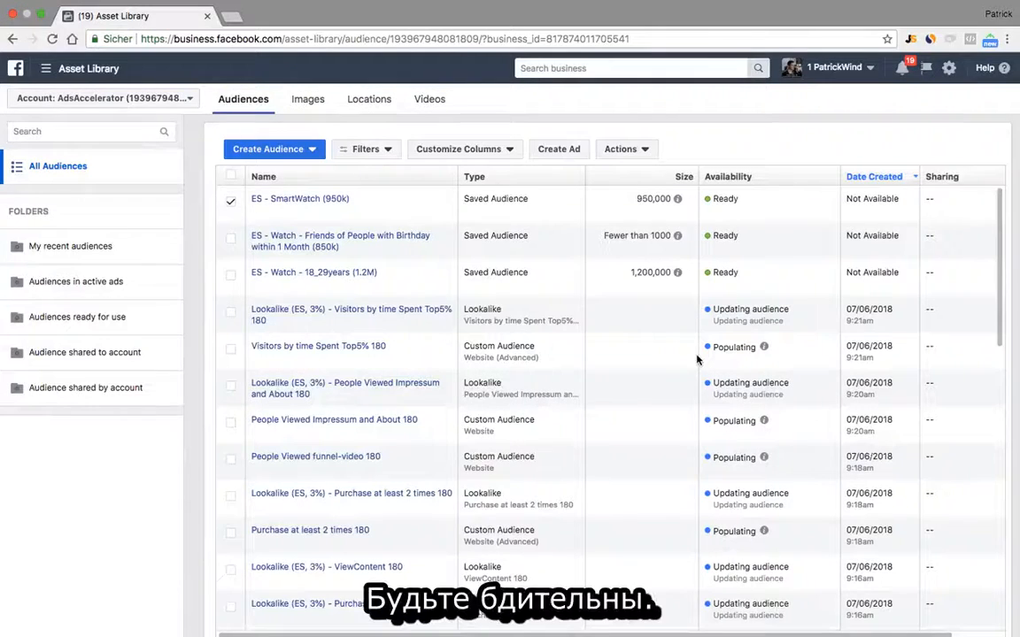
Deselect "ES - SmartWatch (950k)" and leave only "ES - Rolex (780k)" selected in the audience list.
click(231, 313)
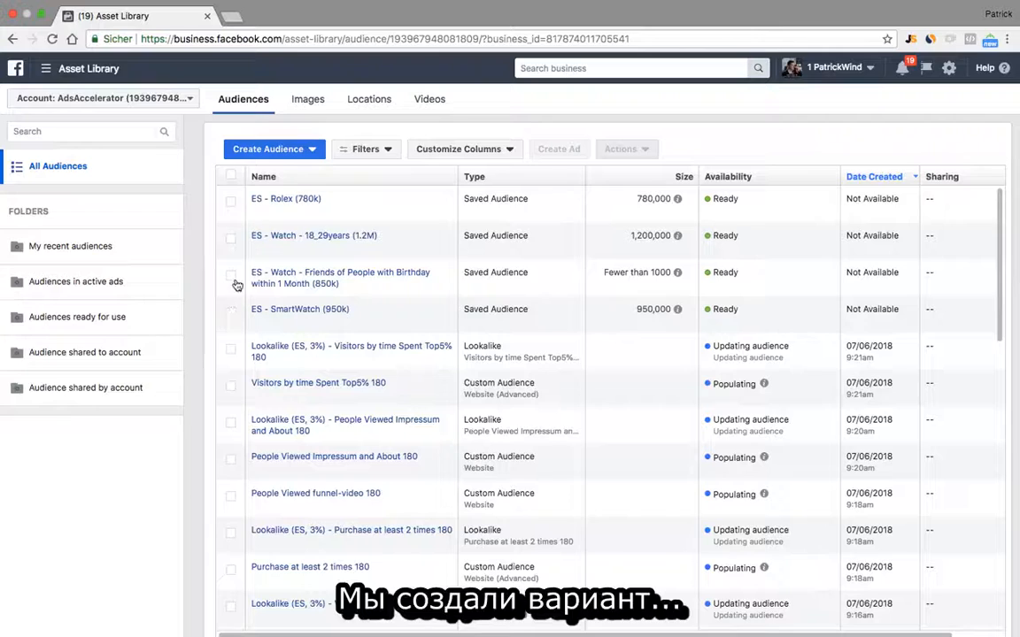
click(231, 239)
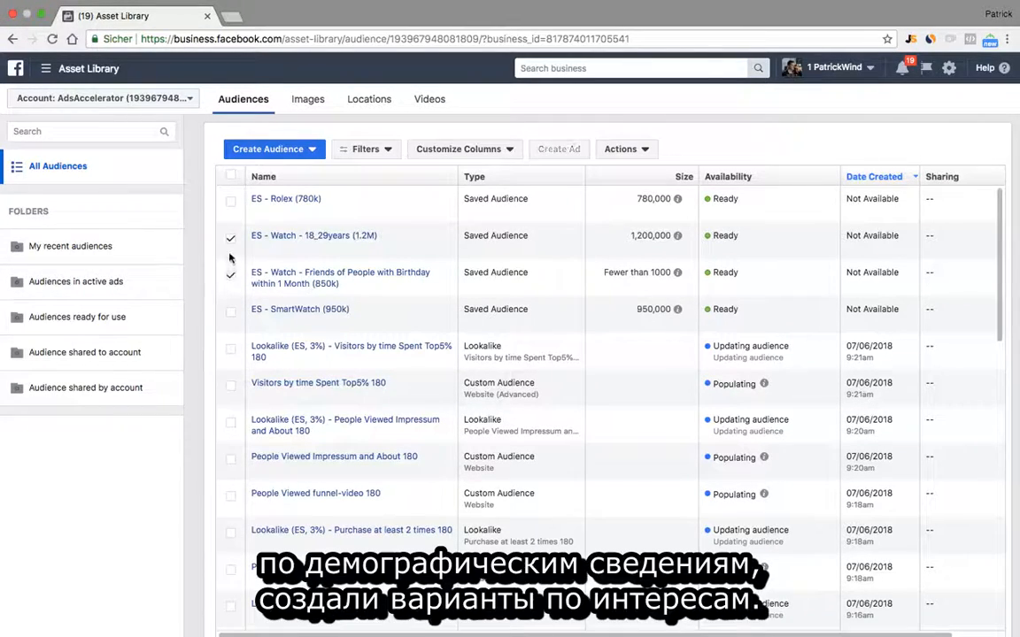
click(231, 241)
click(229, 276)
click(230, 201)
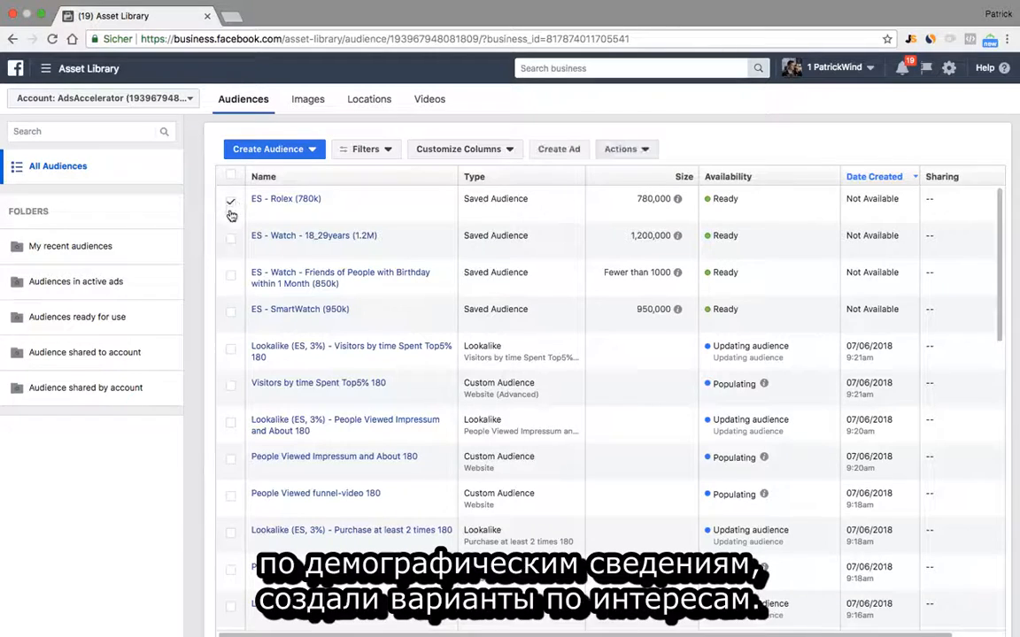
click(231, 315)
click(231, 316)
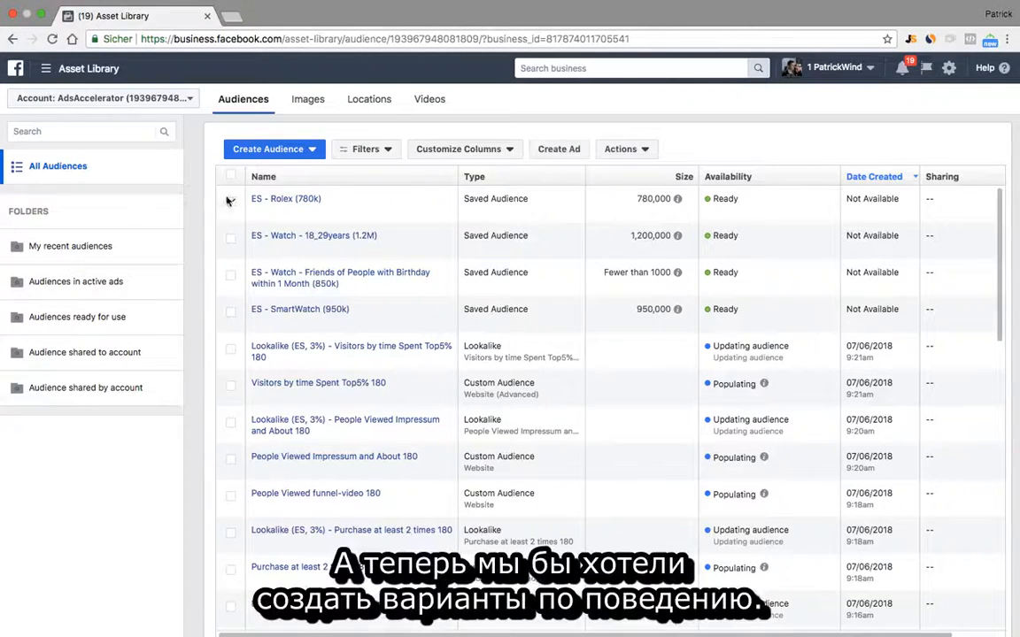
click(229, 203)
click(233, 206)
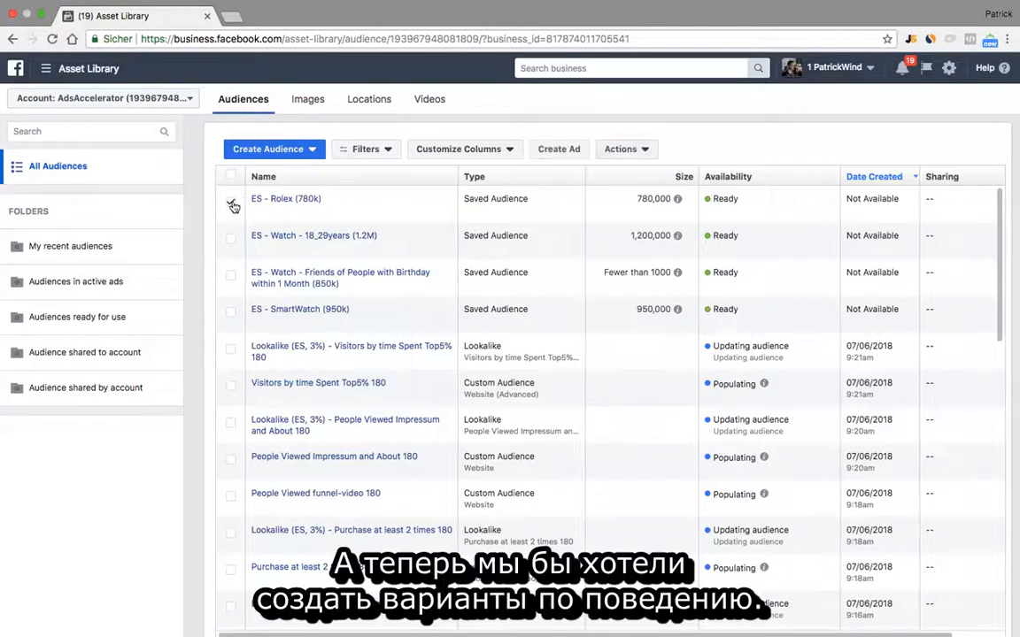
Open the selected Rolex audience for editing and remove the Rolex interest from its detailed targeting.
click(633, 156)
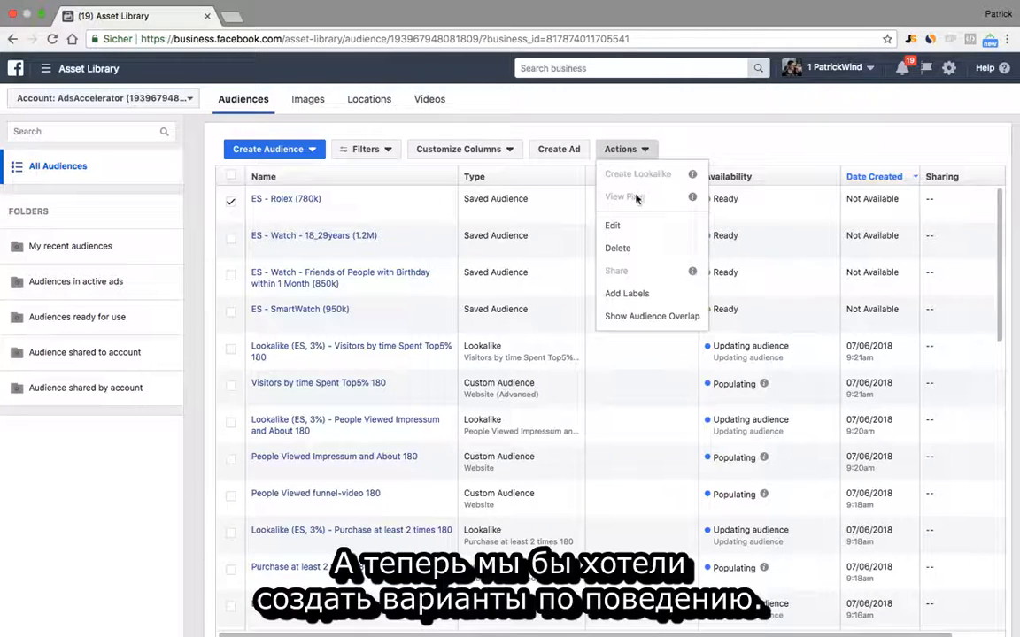
click(617, 226)
scroll(501, 303, down, 3)
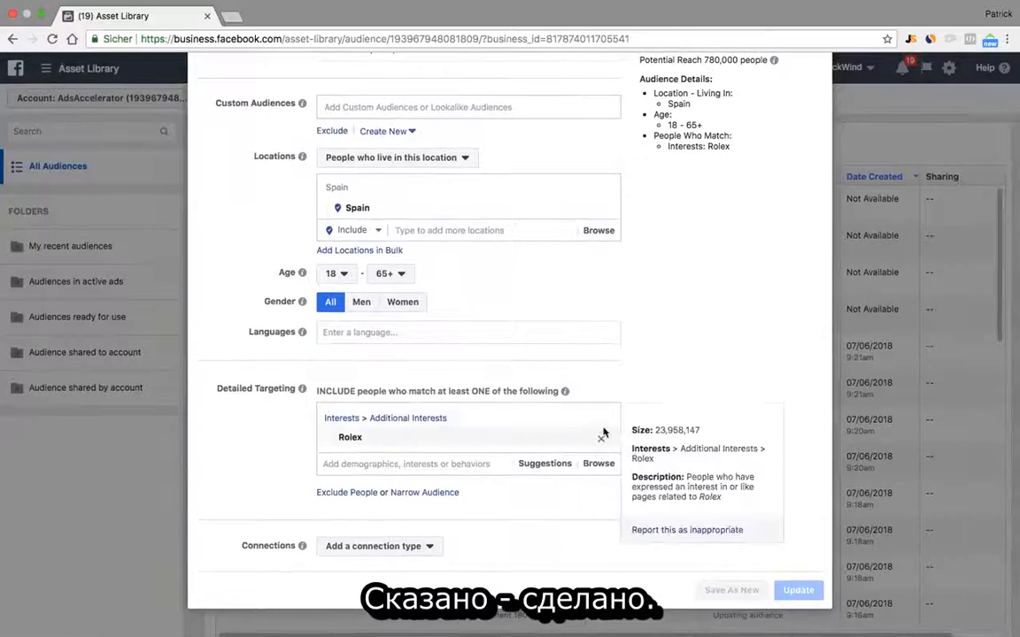
click(602, 436)
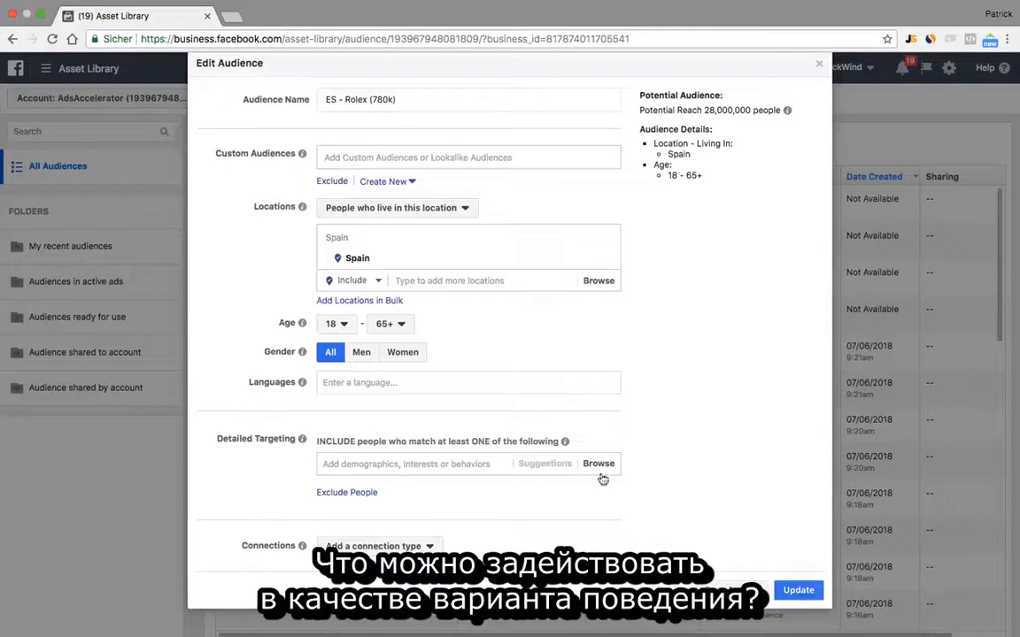
click(599, 464)
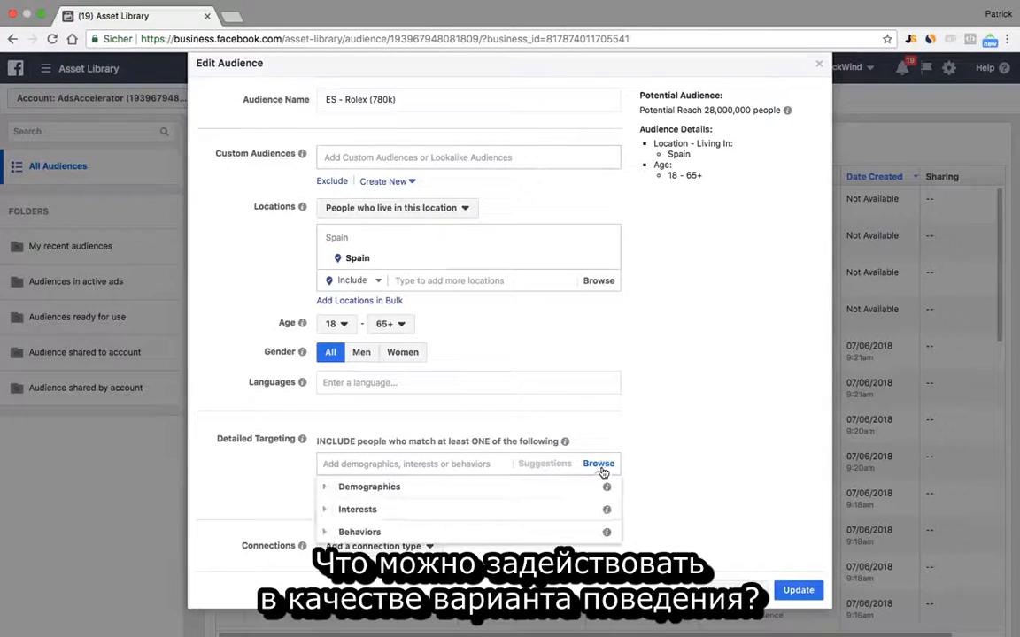
click(324, 530)
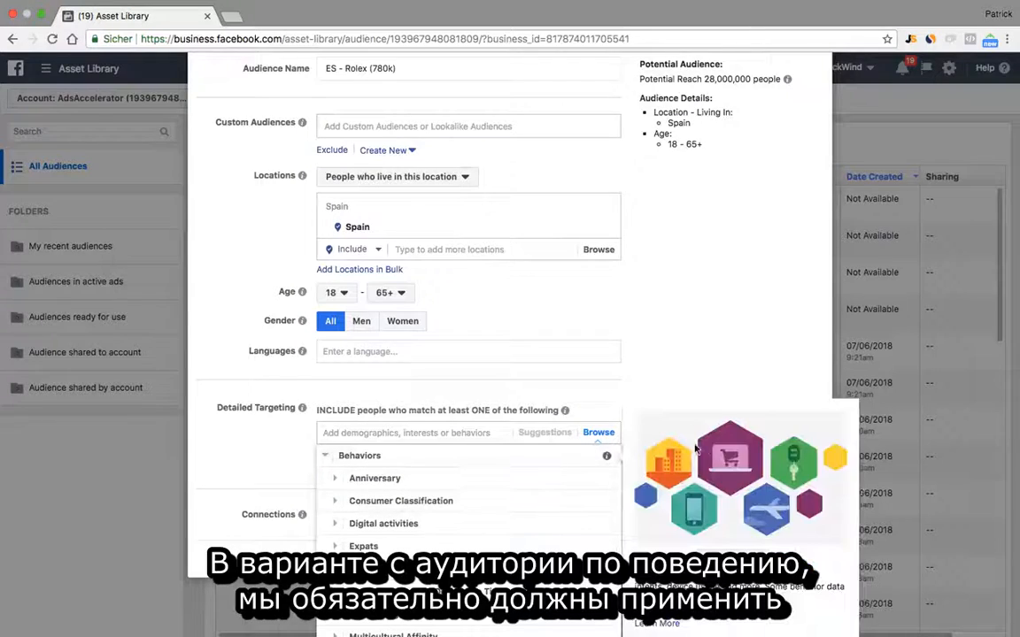
click(682, 339)
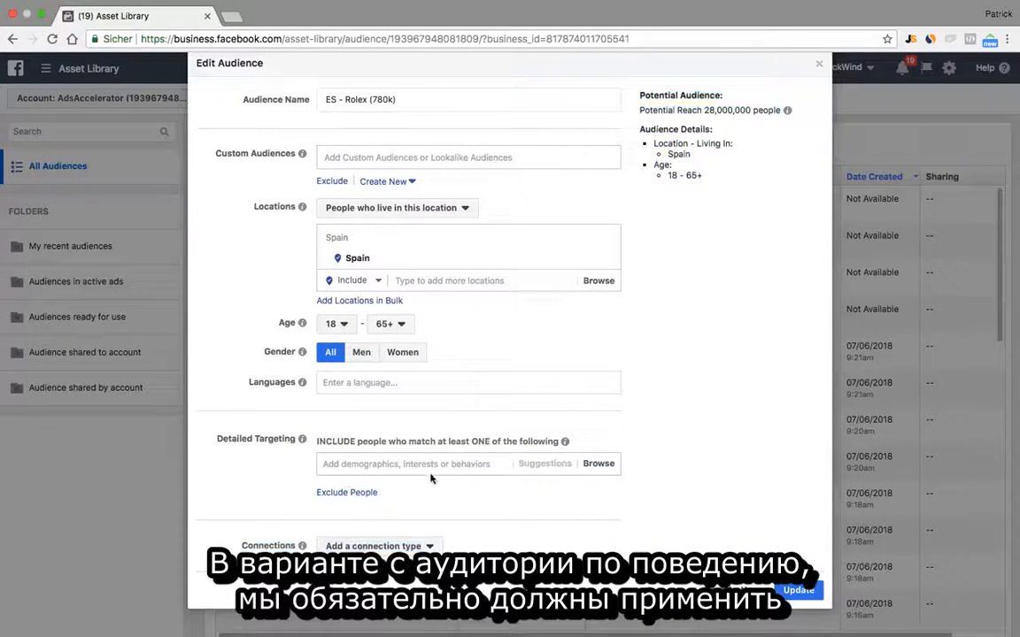
Include the Watch interest in the audience's detailed targeting.
text(watch)
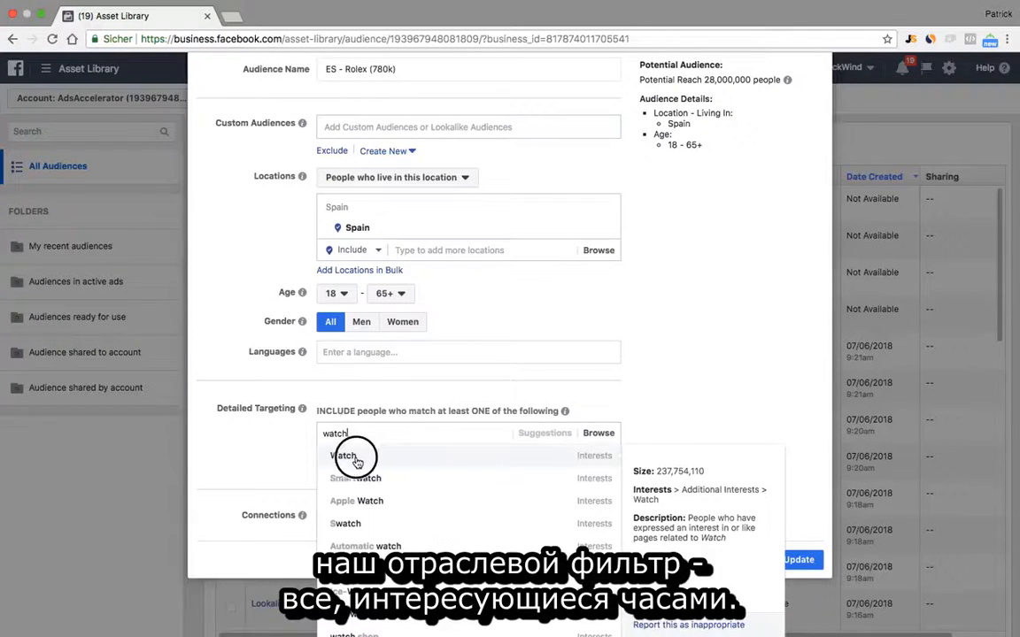
click(364, 459)
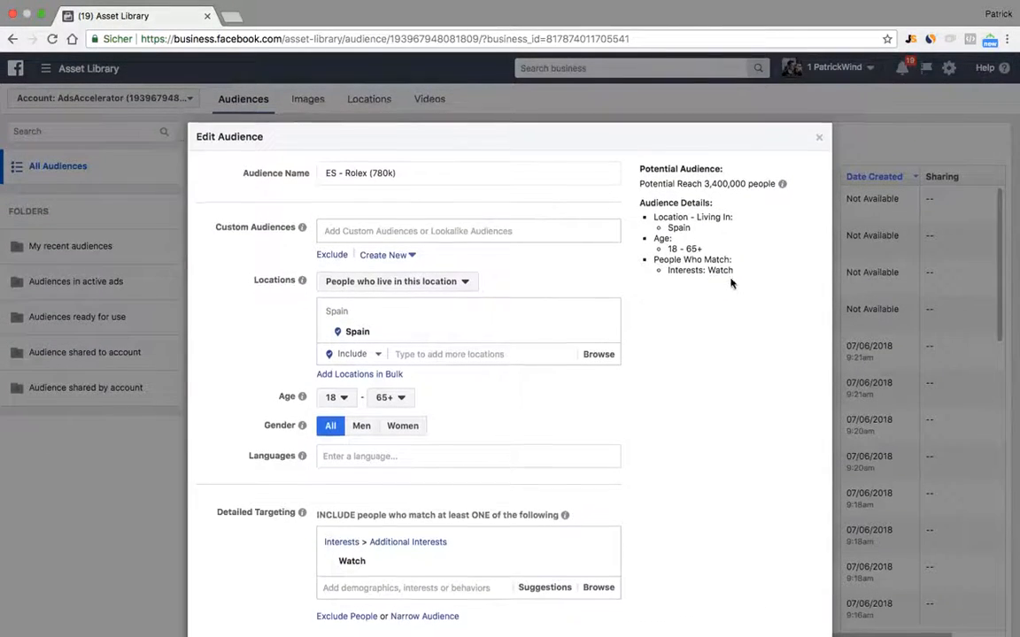
scroll(717, 266, down, 1)
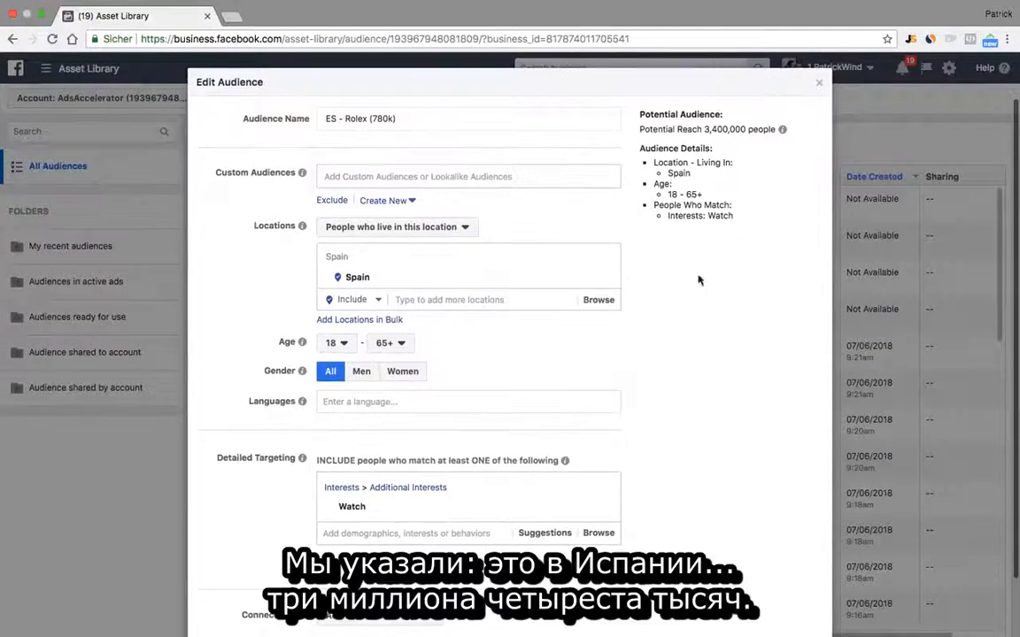
Add a narrowing condition to the audience's detailed targeting beneath the Watch interest.
double_click(705, 126)
click(643, 218)
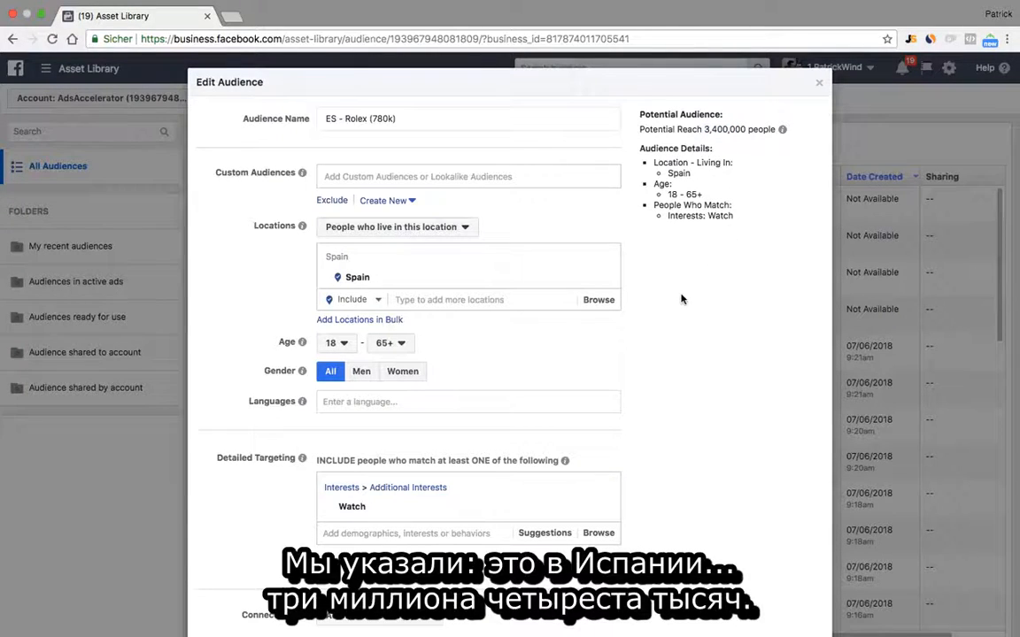
scroll(681, 299, down, 1)
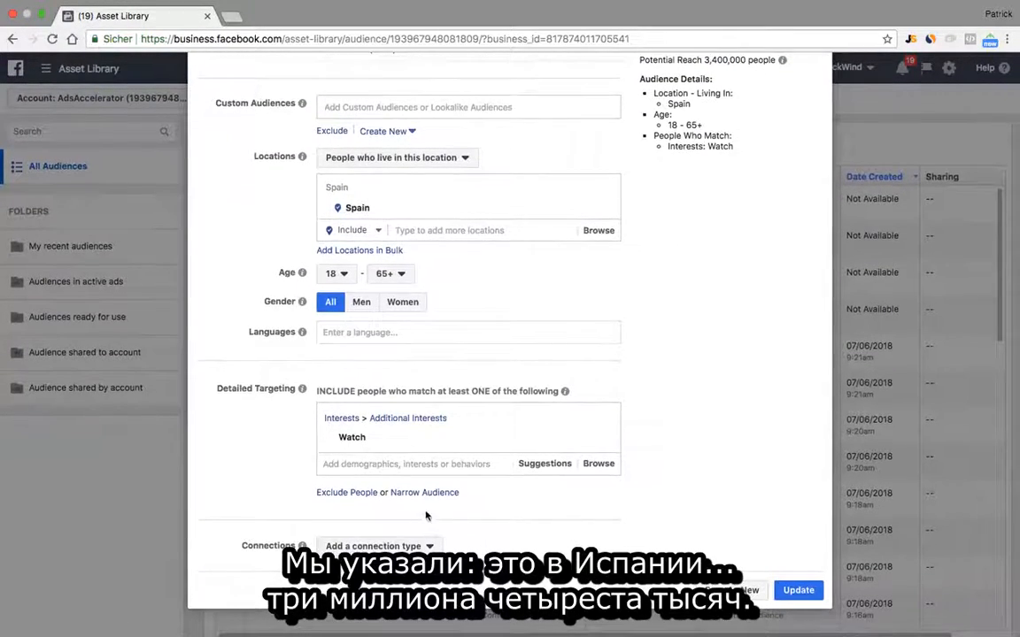
click(427, 493)
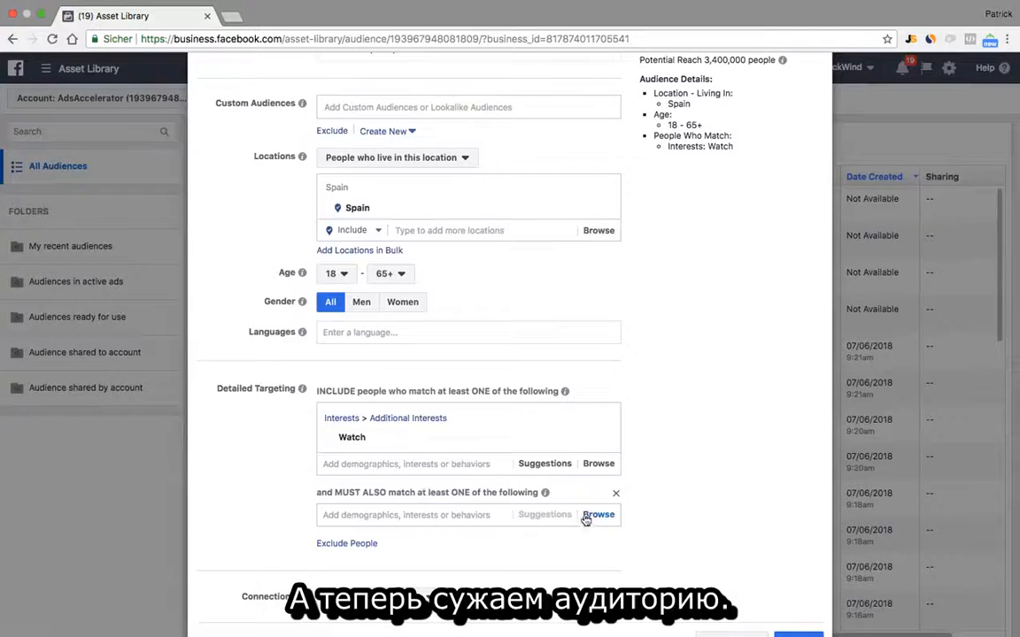
Require the narrowed audience to also match the Purchase behavior option Engaged Shoppers.
click(598, 514)
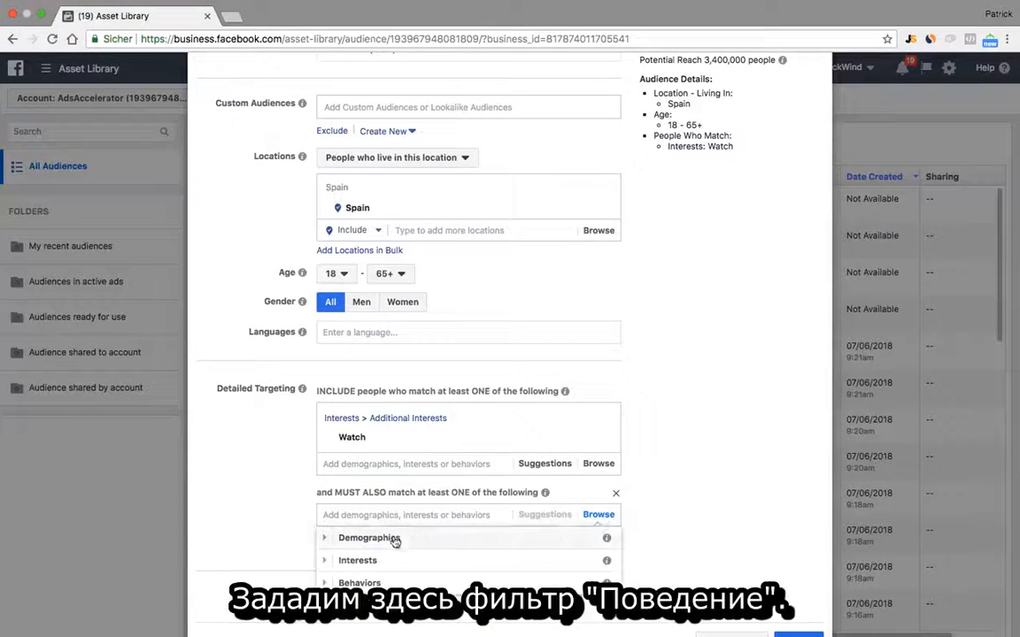
click(327, 583)
scroll(719, 485, down, 1)
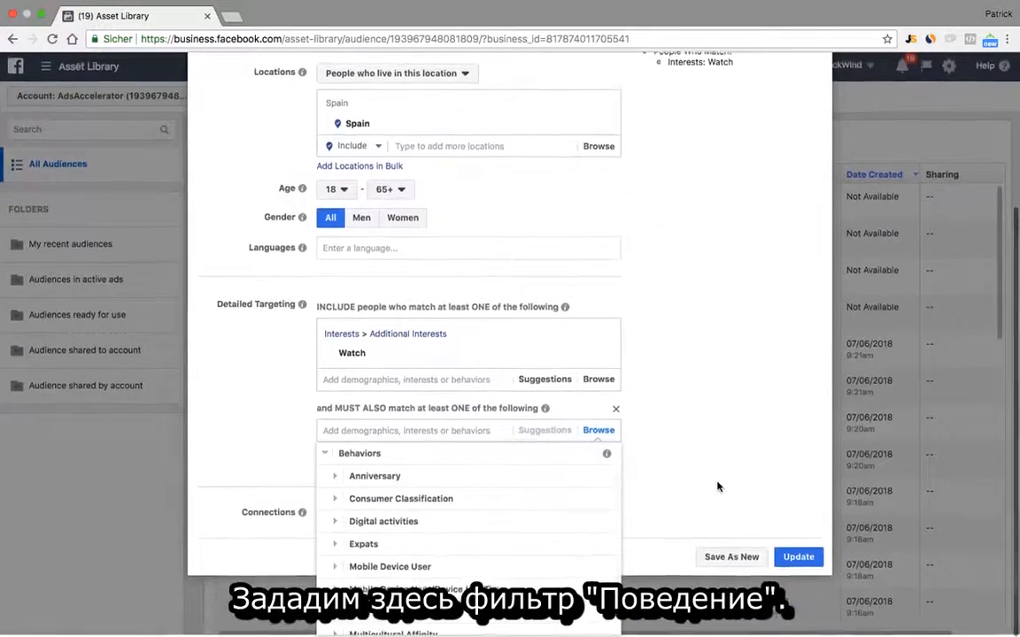
scroll(453, 537, down, 2)
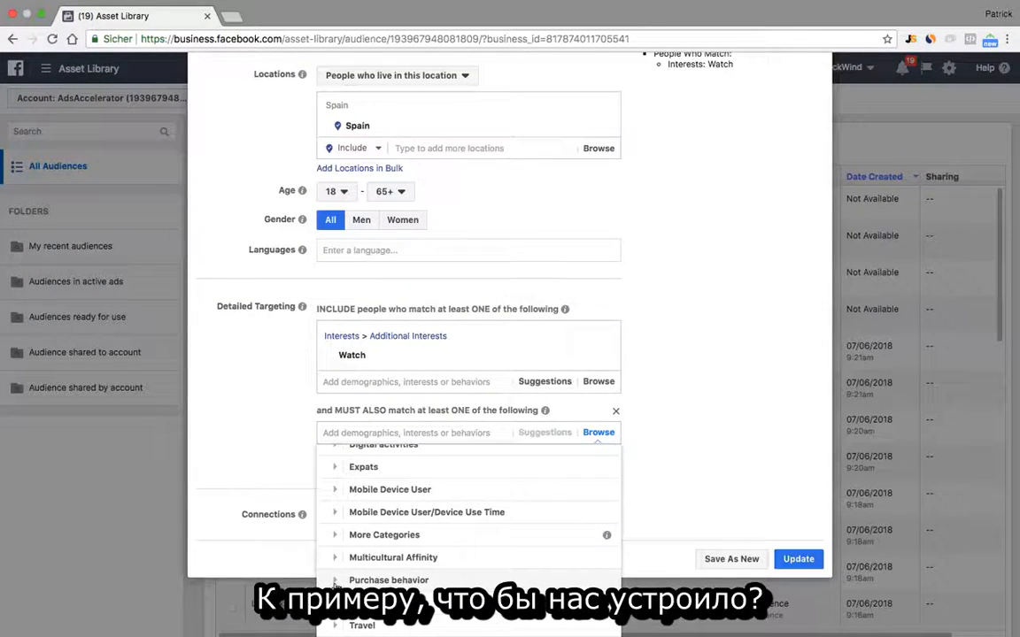
click(335, 578)
mouse_move(525, 588)
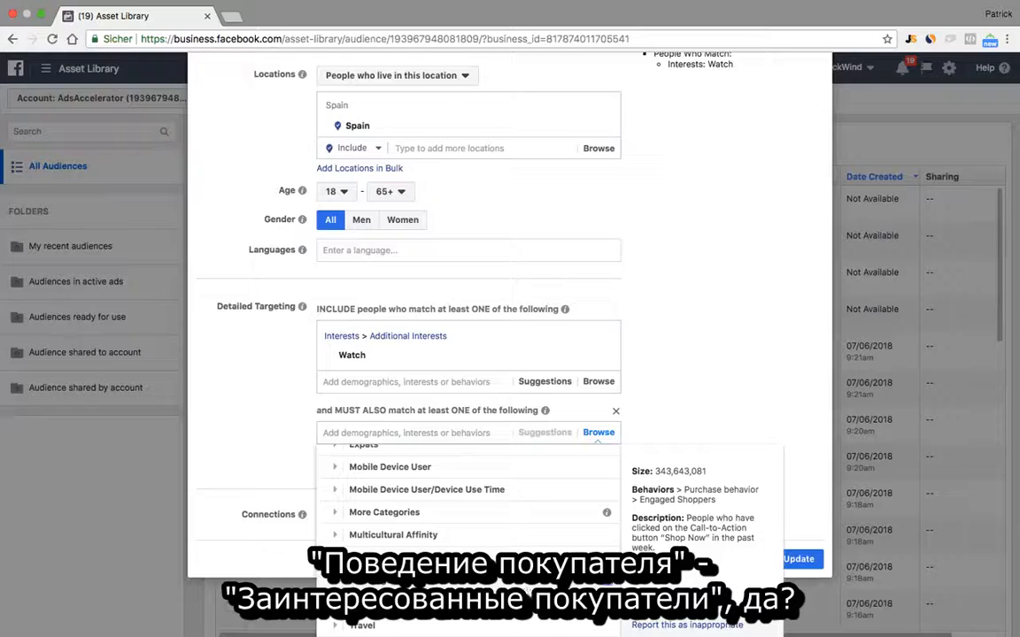
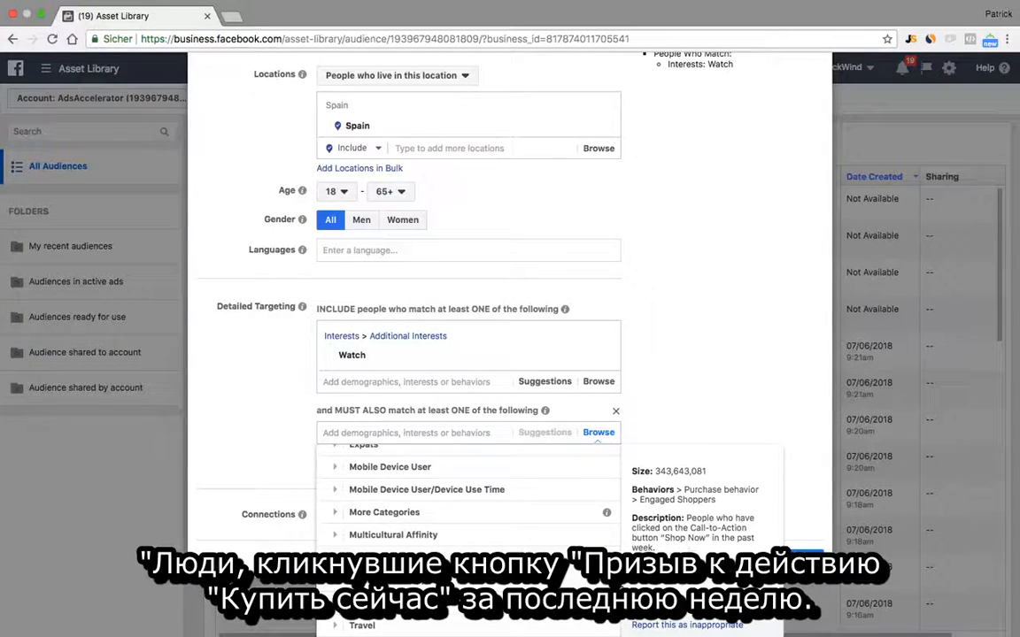
click(608, 581)
click(699, 440)
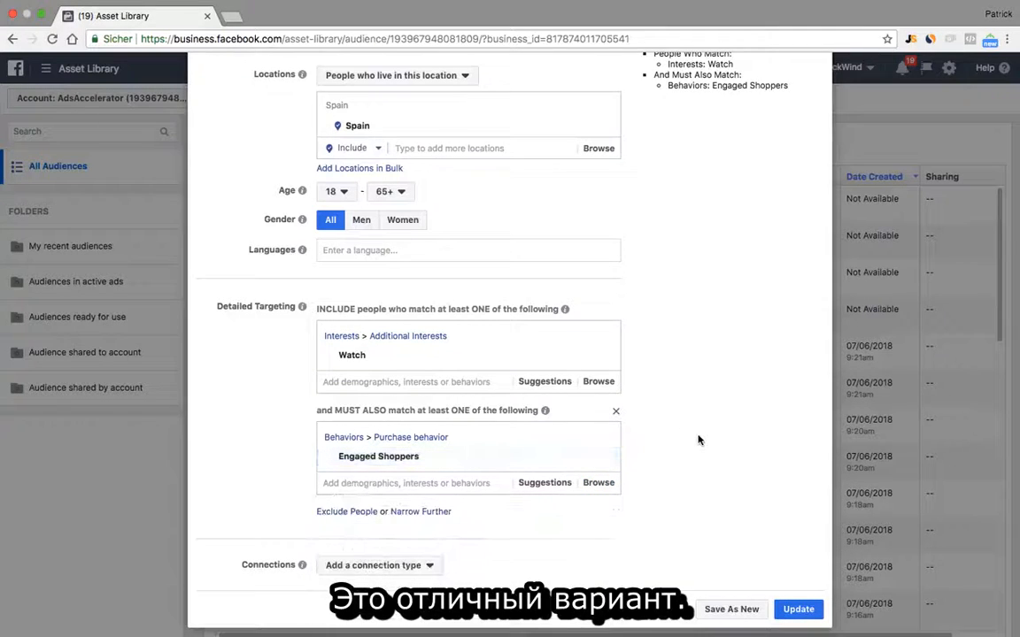
Rename the audience as "ES - Watch - Engaged Shoppers (1.5M)".
scroll(698, 439, up, 5)
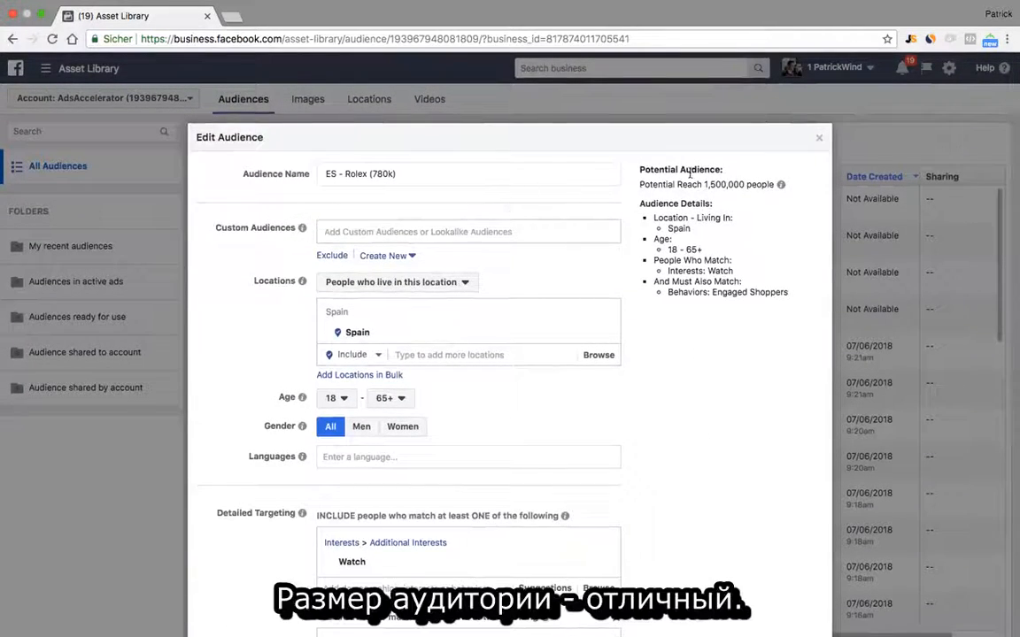
click(387, 173)
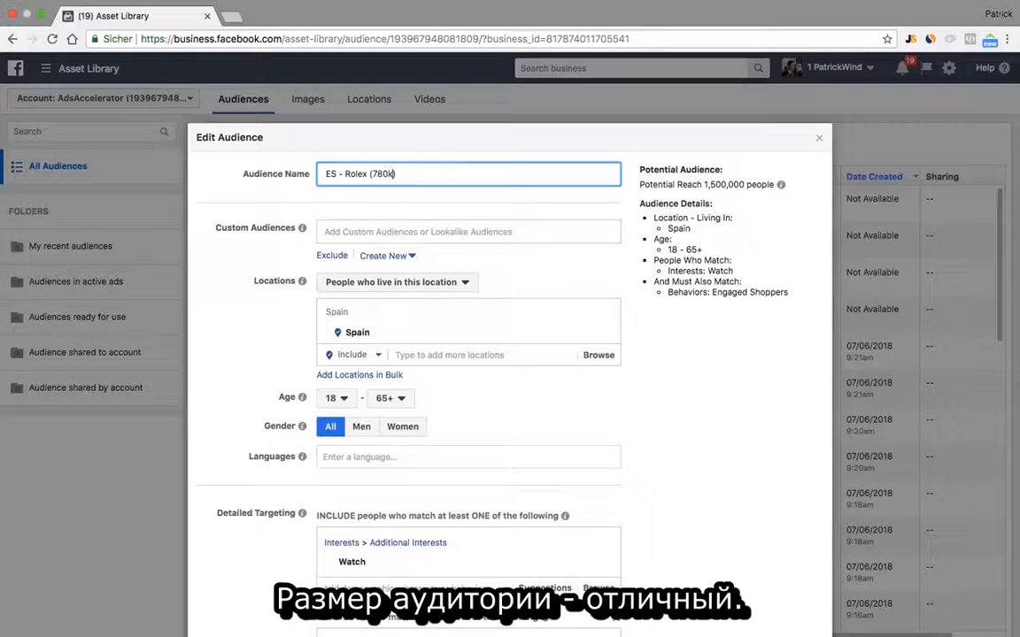
key(BackSpace)
key(BackSpace)
key(BackSpace)
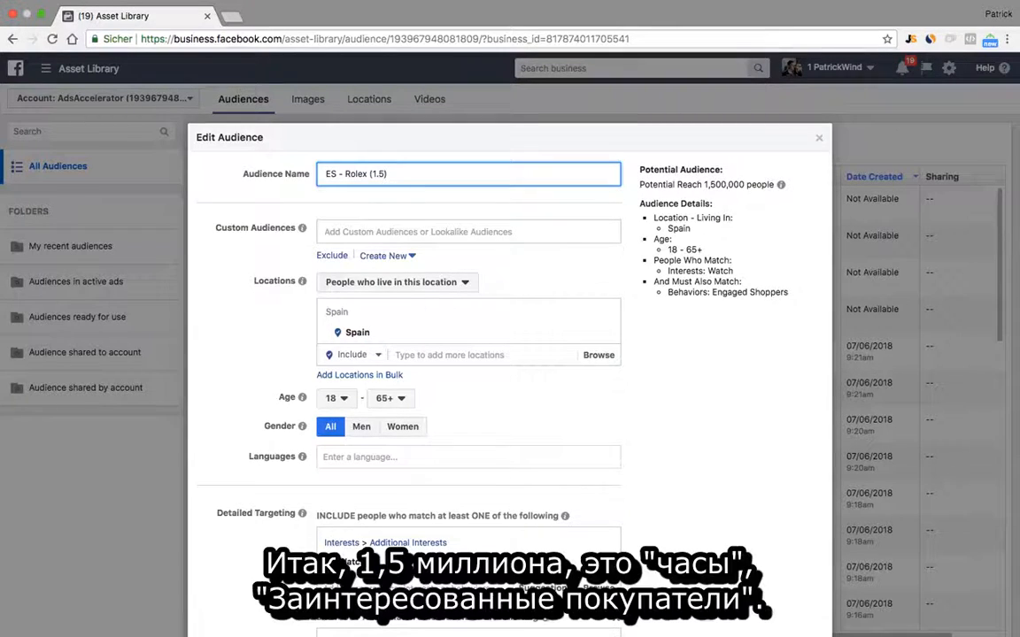
double_click(354, 174)
text(Watch - Engaged Shoppers)
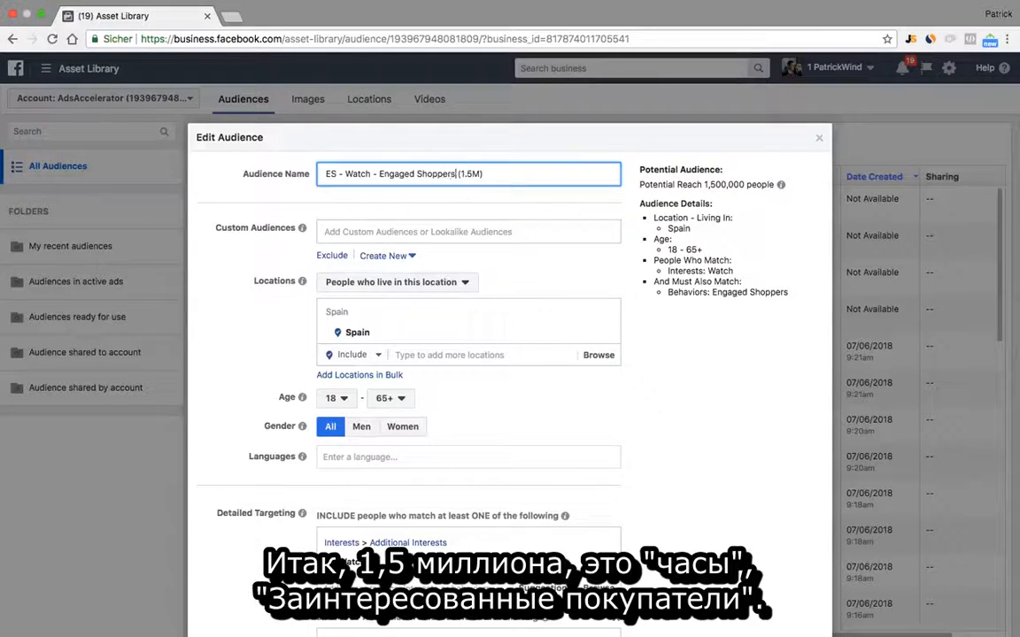
Review the audience's targeting conditions and its potential reach.
scroll(710, 352, down, 3)
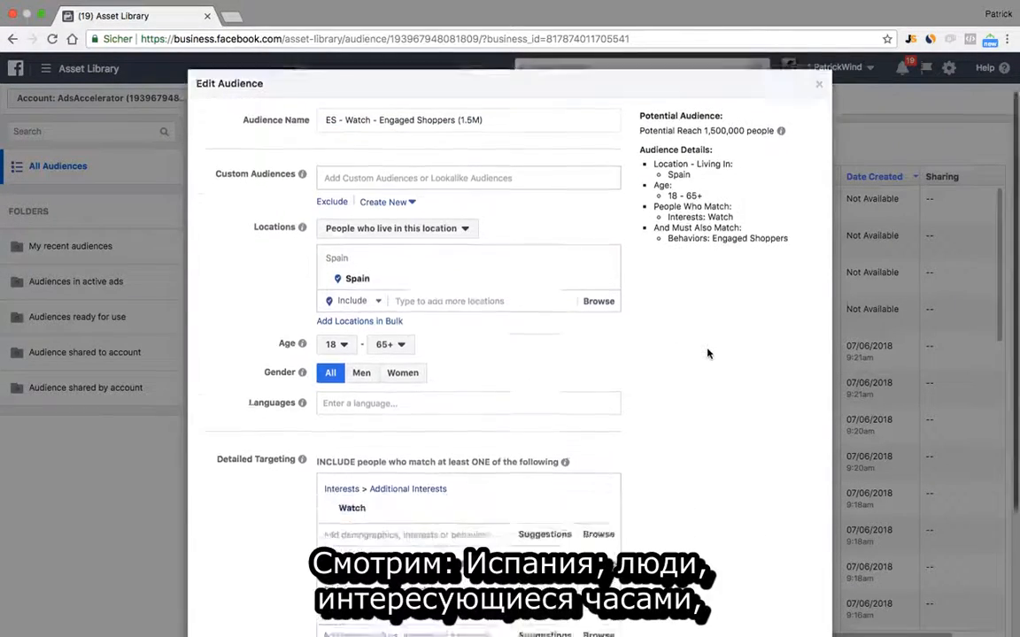
mouse_move(416, 492)
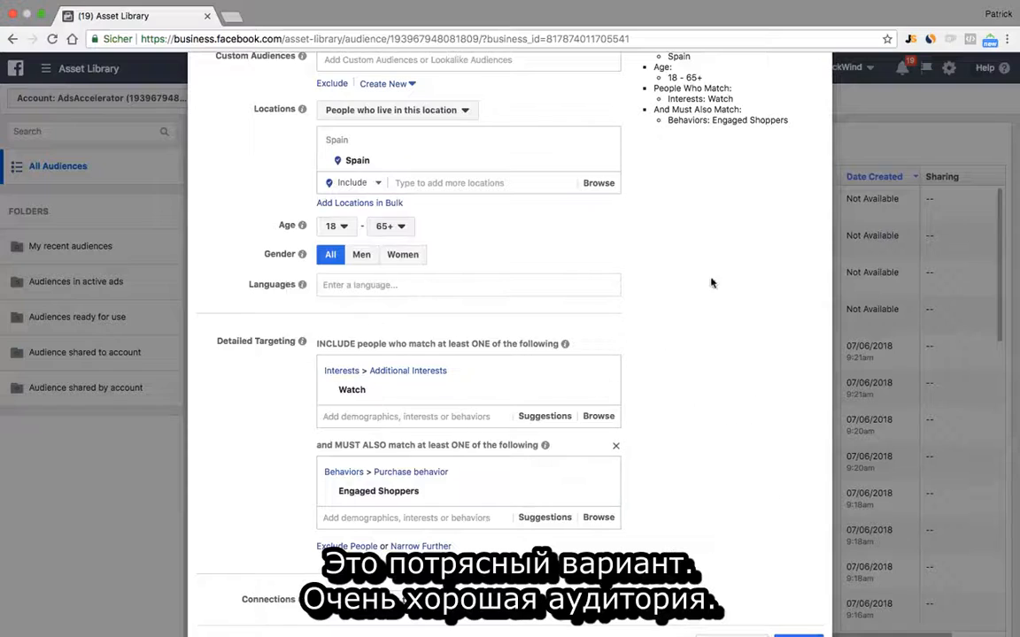
scroll(708, 271, up, 3)
drag(703, 116, 717, 118)
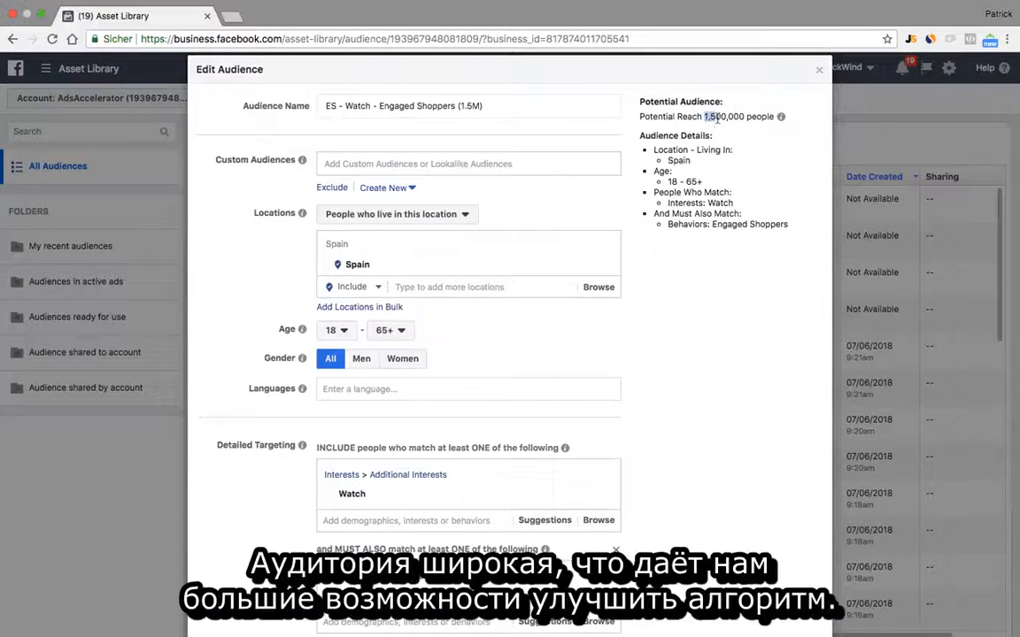
scroll(713, 287, down, 4)
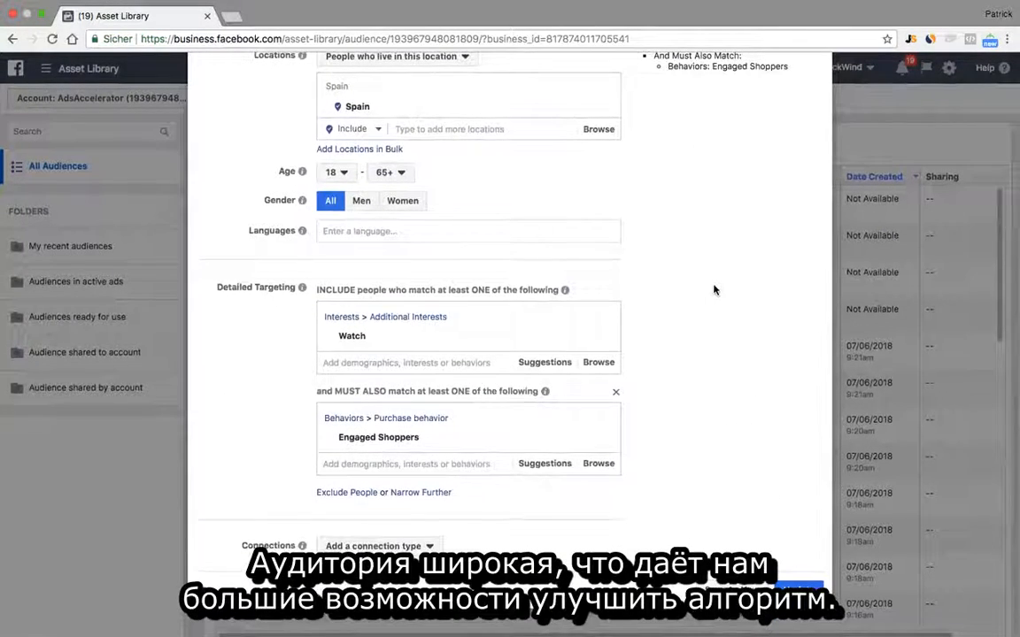
scroll(714, 289, up, 5)
click(717, 185)
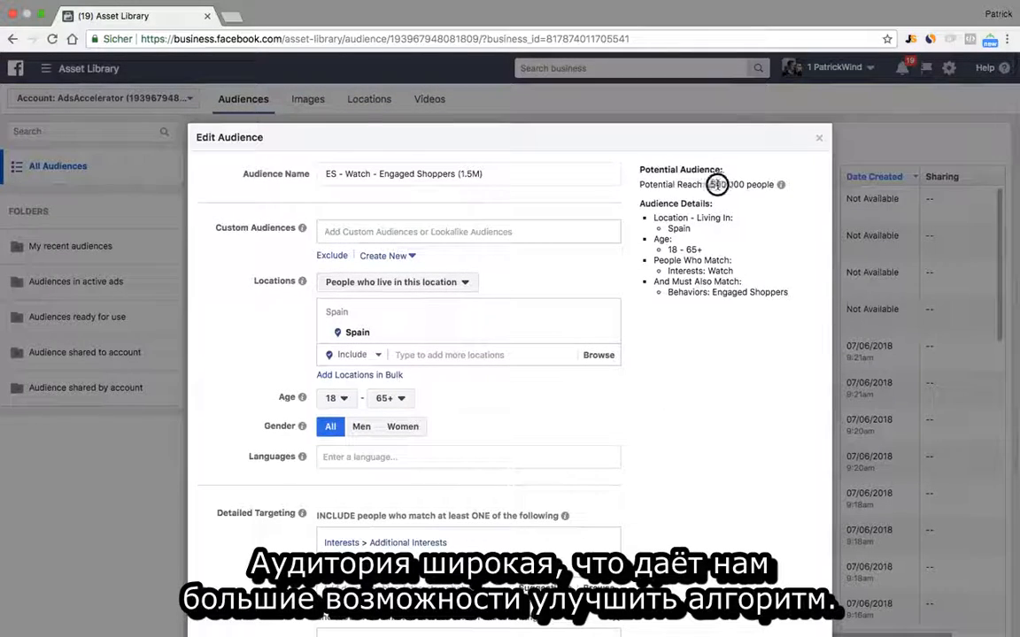
scroll(707, 387, down, 3)
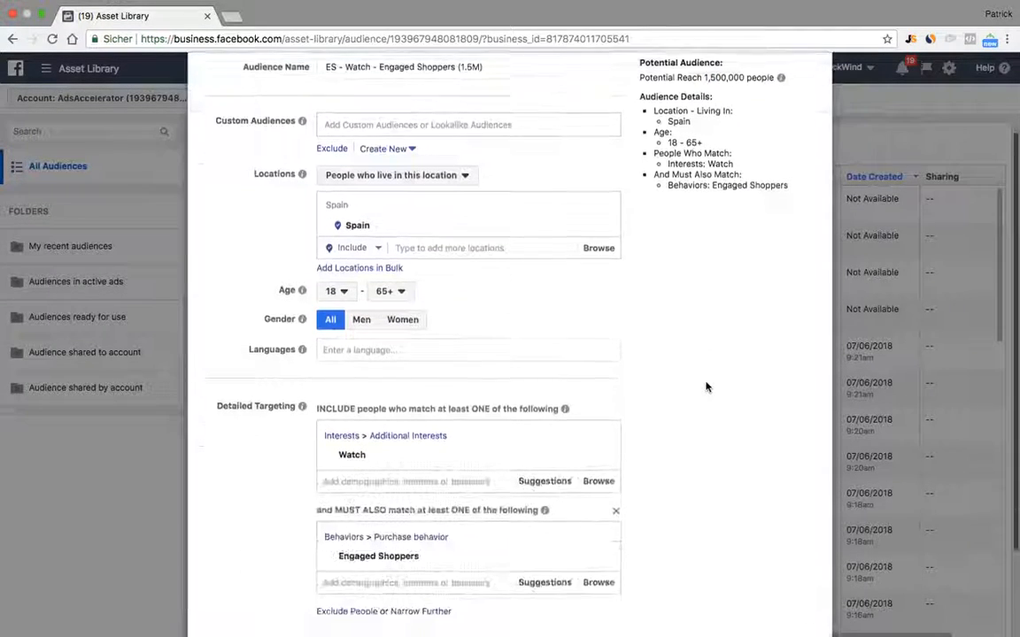
scroll(706, 386, up, 1)
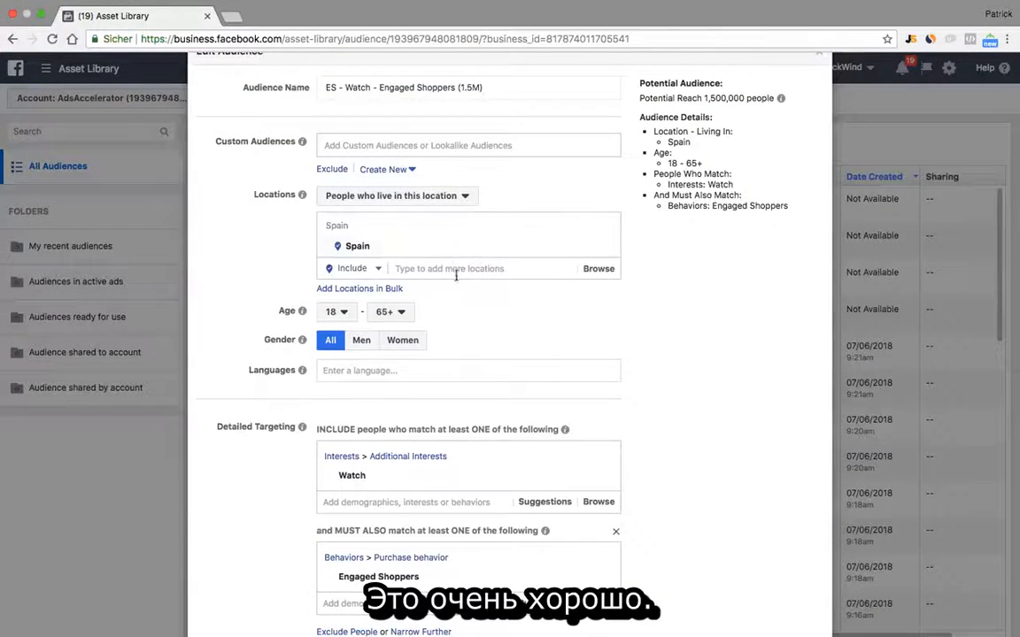
Save the edited audience as a new one, trimming the suggested name to "ES - Watch - Engaged Shoppers (1.5M)".
scroll(443, 370, down, 3)
scroll(761, 442, down, 2)
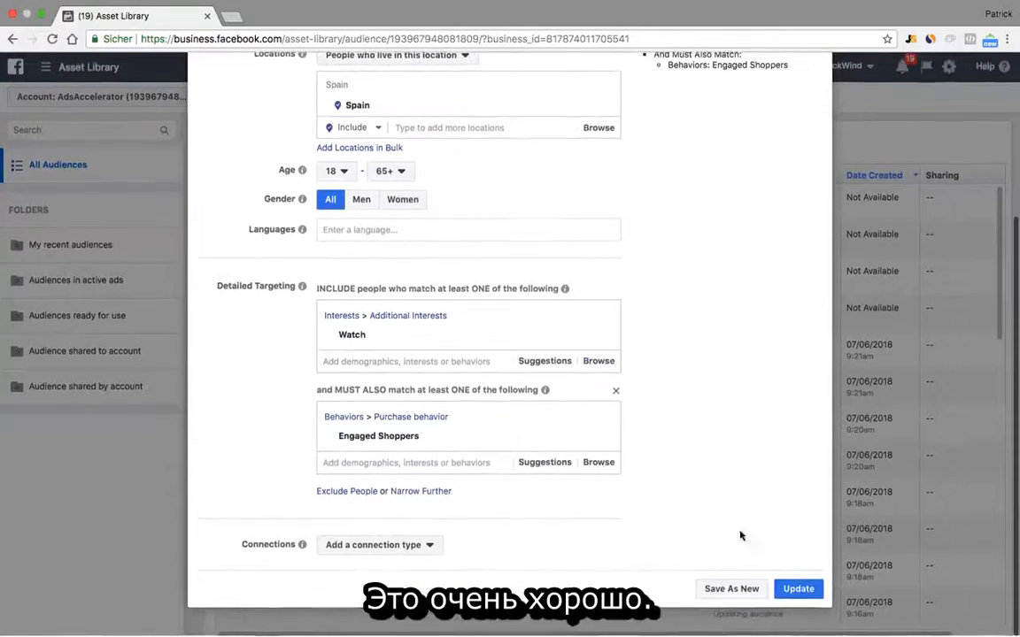
click(798, 589)
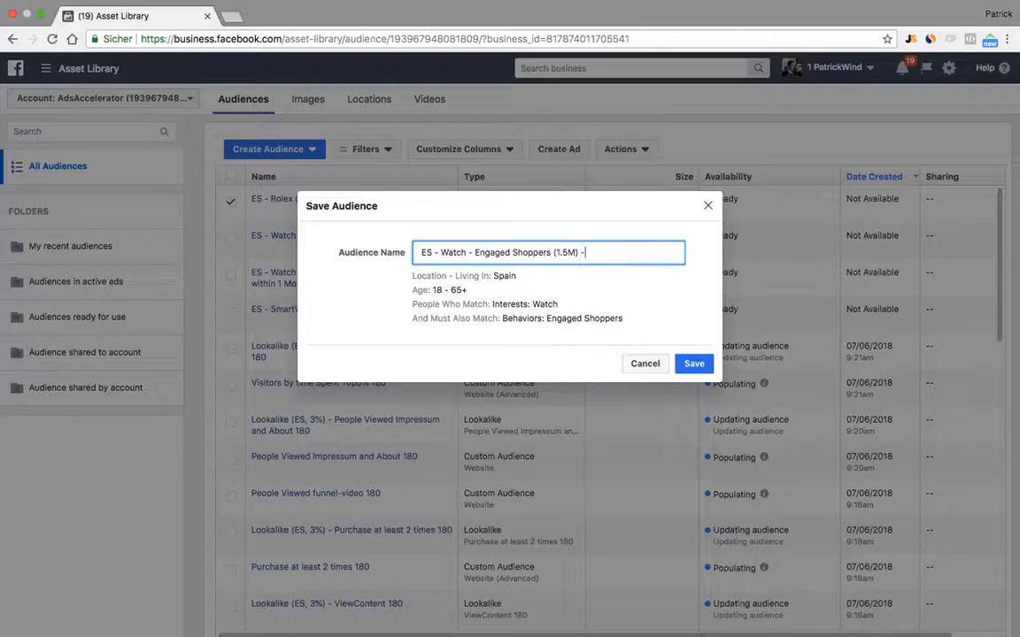
click(694, 364)
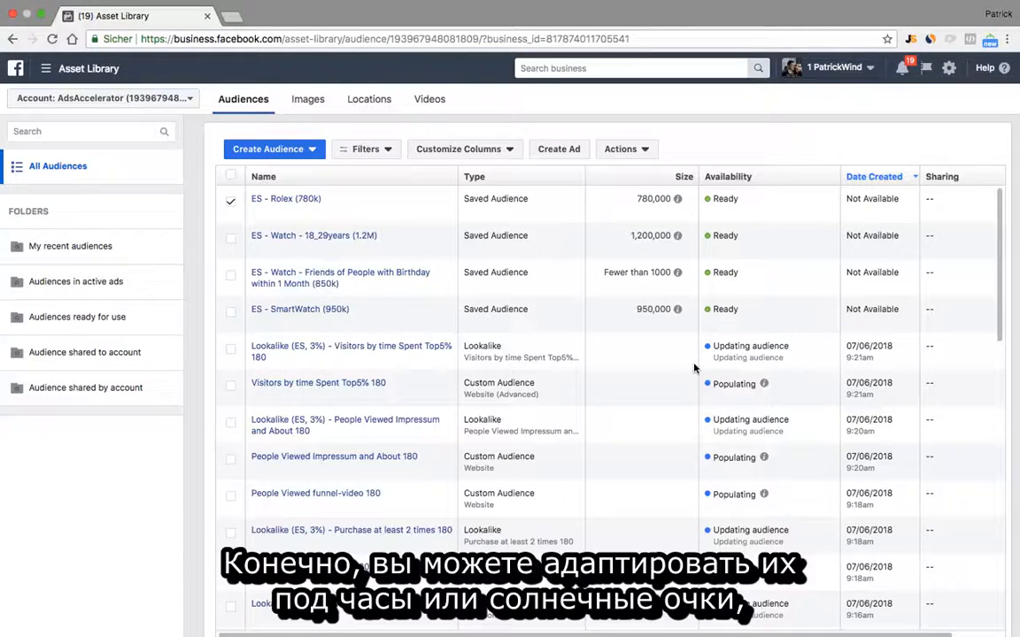
Deselect "ES - Rolex (780k)" and leave only "ES - Watch - Engaged Shoppers (1.5M)" selected in the audience list.
mouse_move(275, 212)
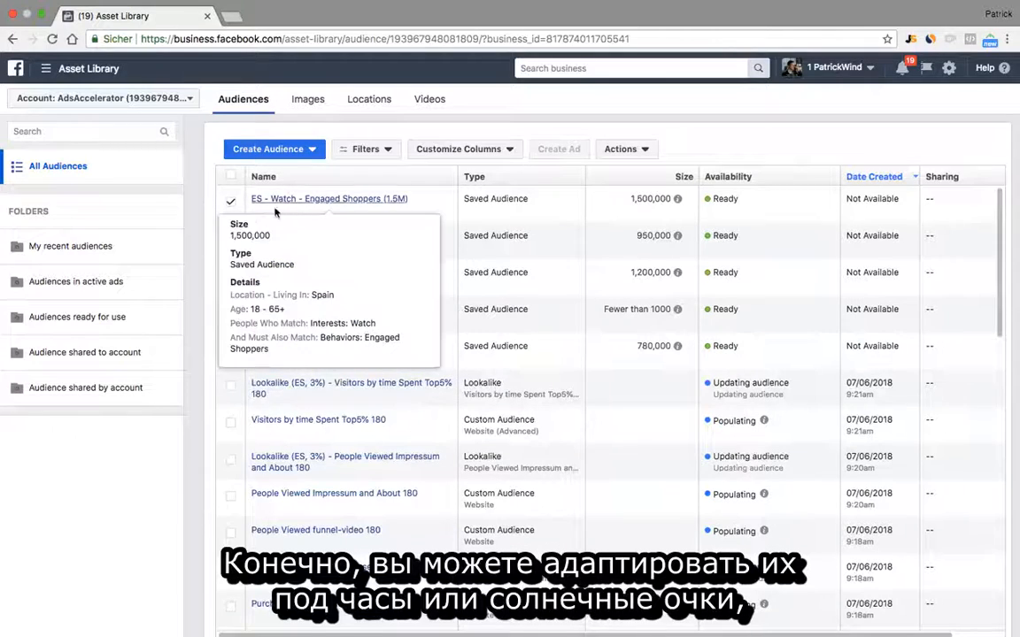
click(230, 203)
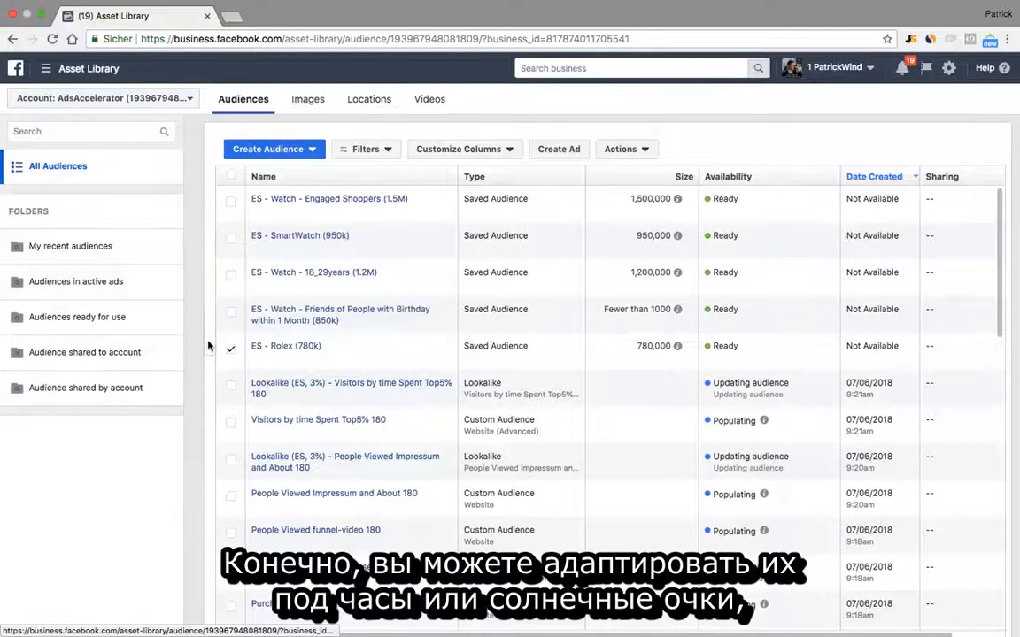
click(230, 347)
mouse_move(299, 236)
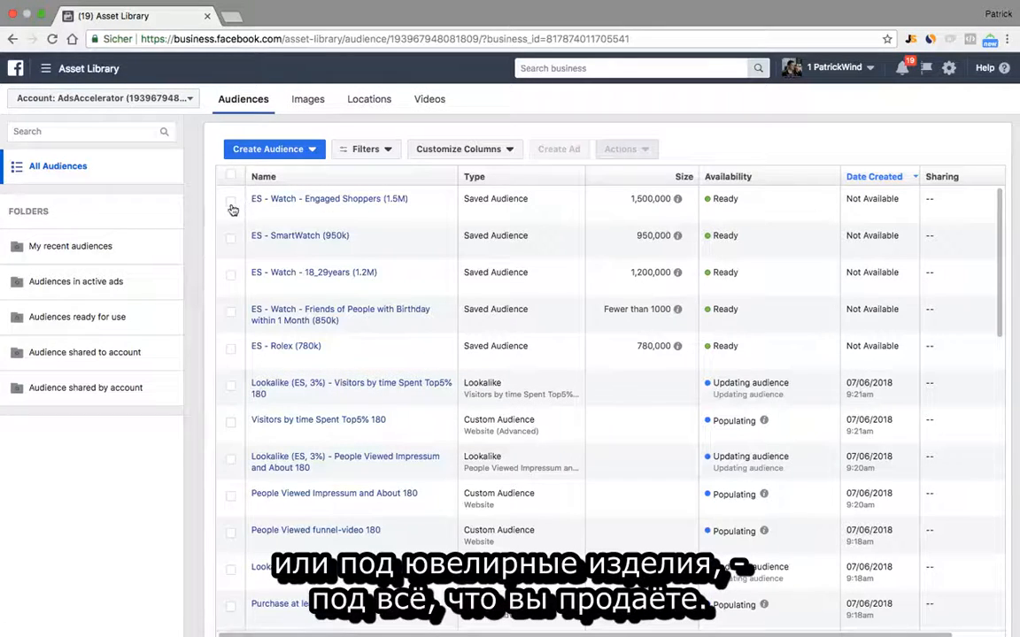
click(230, 203)
Open the selected Engaged Shoppers audience for editing and remove the Engaged Shoppers behavior from its narrowing condition.
click(622, 149)
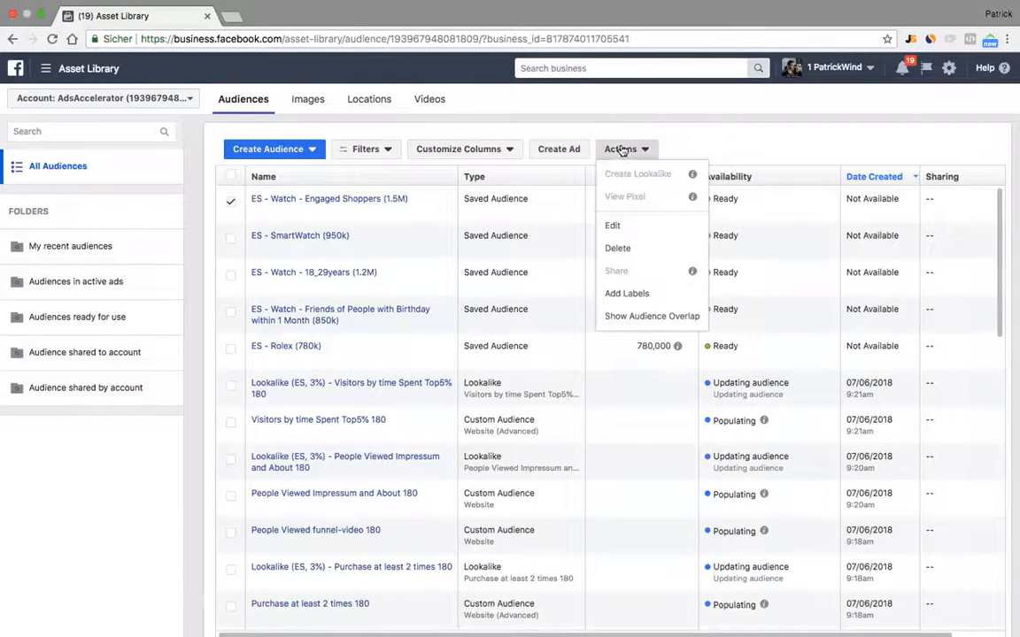
click(630, 232)
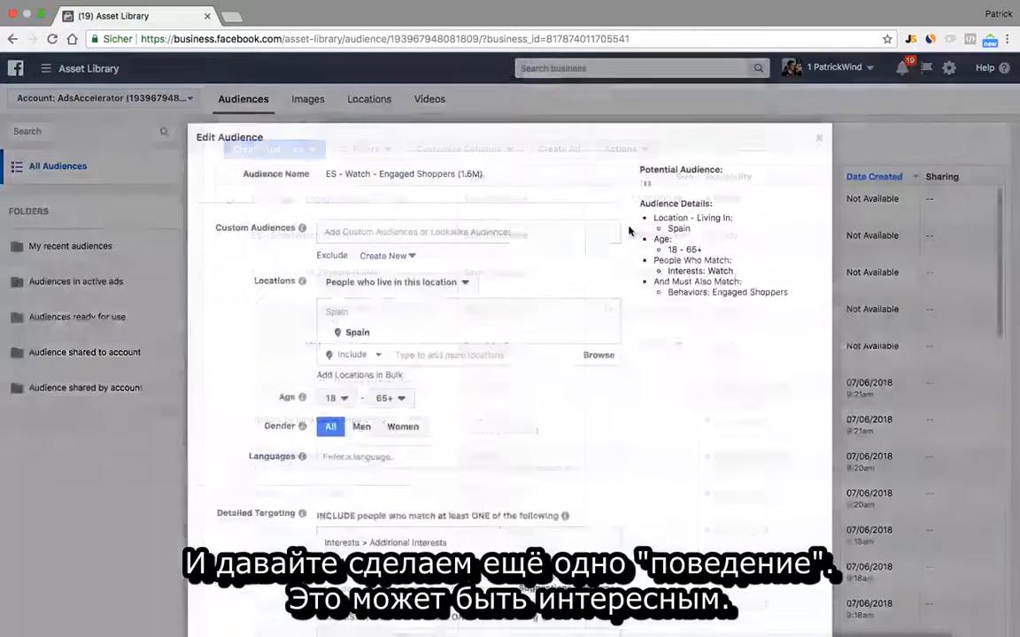
scroll(678, 419, down, 2)
scroll(678, 419, up, 1)
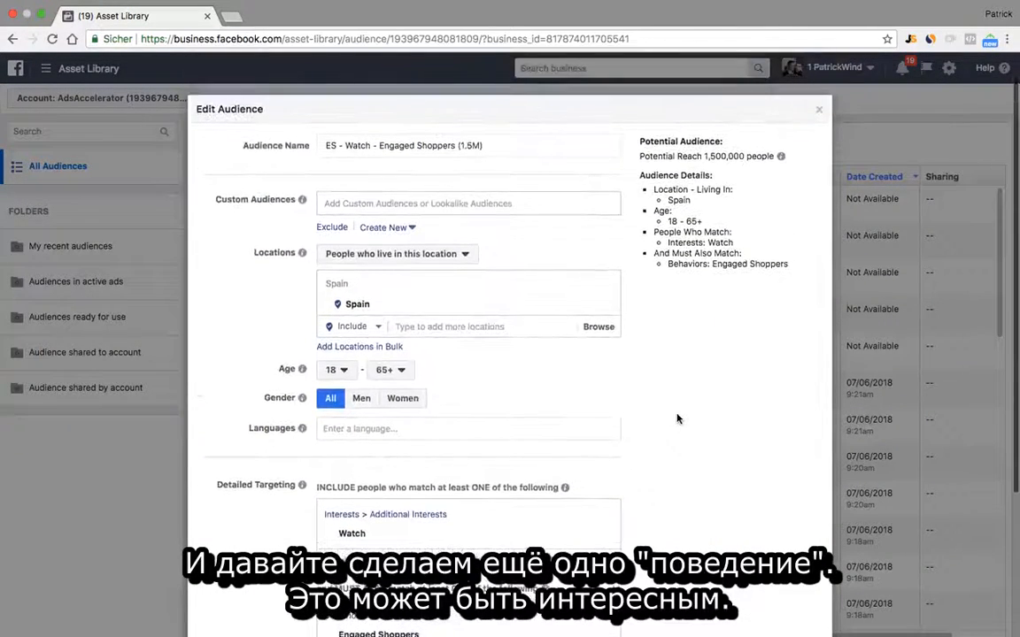
scroll(629, 332, down, 1)
scroll(629, 332, down, 2)
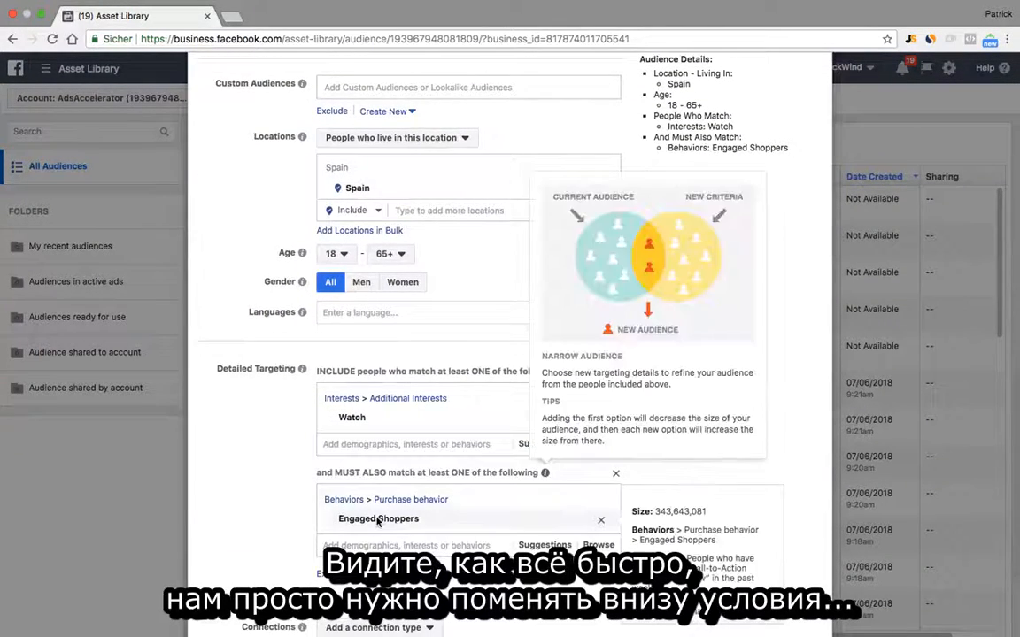
click(602, 524)
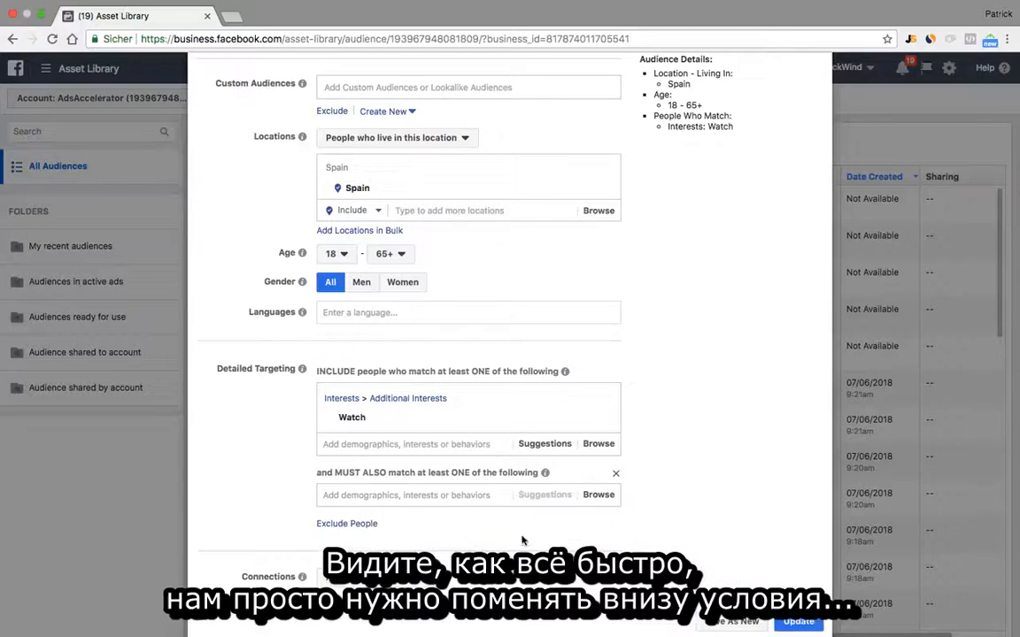
Narrow the Watch audience with the Facebook Page admins behavior from the Digital activities category.
click(425, 496)
click(598, 495)
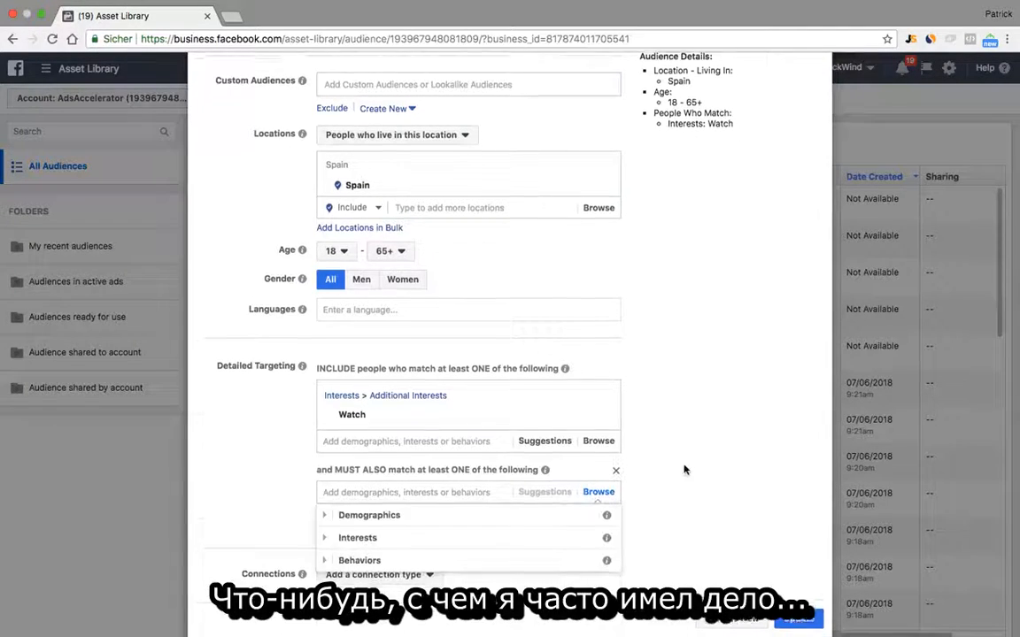
scroll(460, 513, down, 1)
click(325, 532)
scroll(496, 500, down, 3)
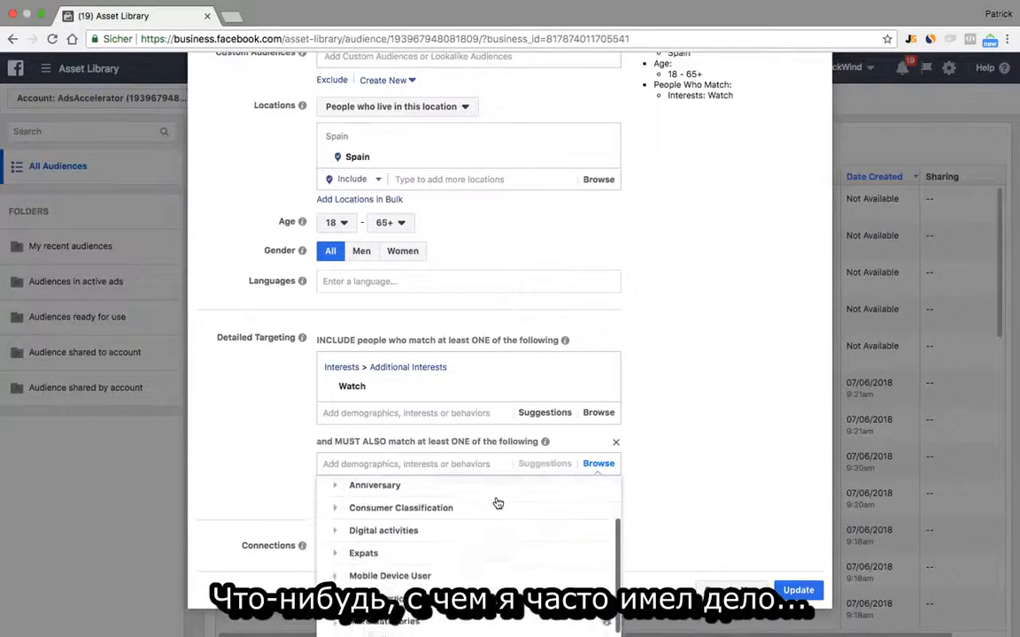
scroll(498, 504, down, 1)
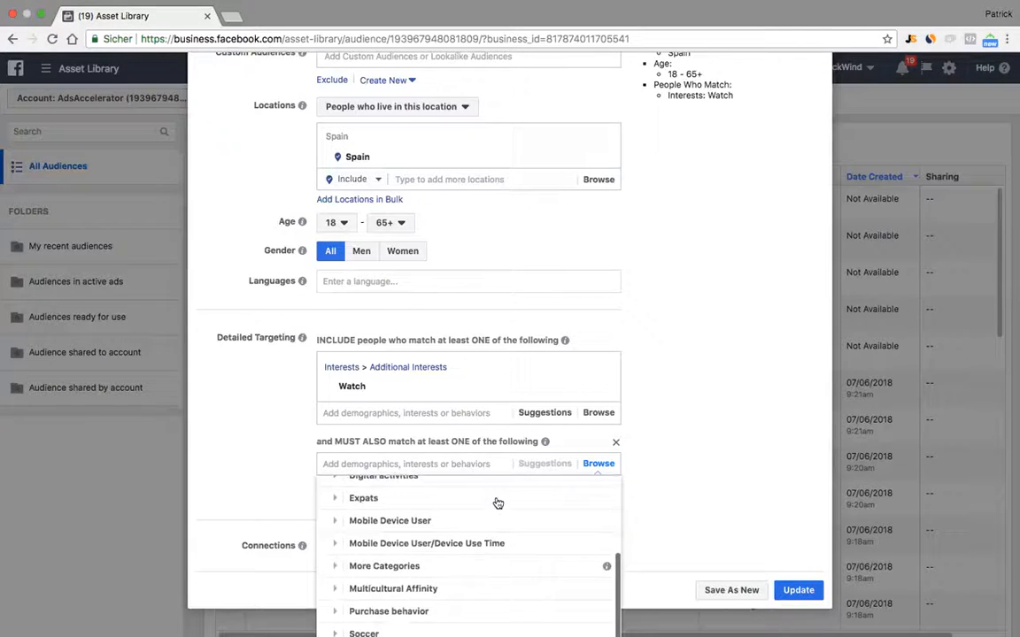
scroll(400, 586, up, 2)
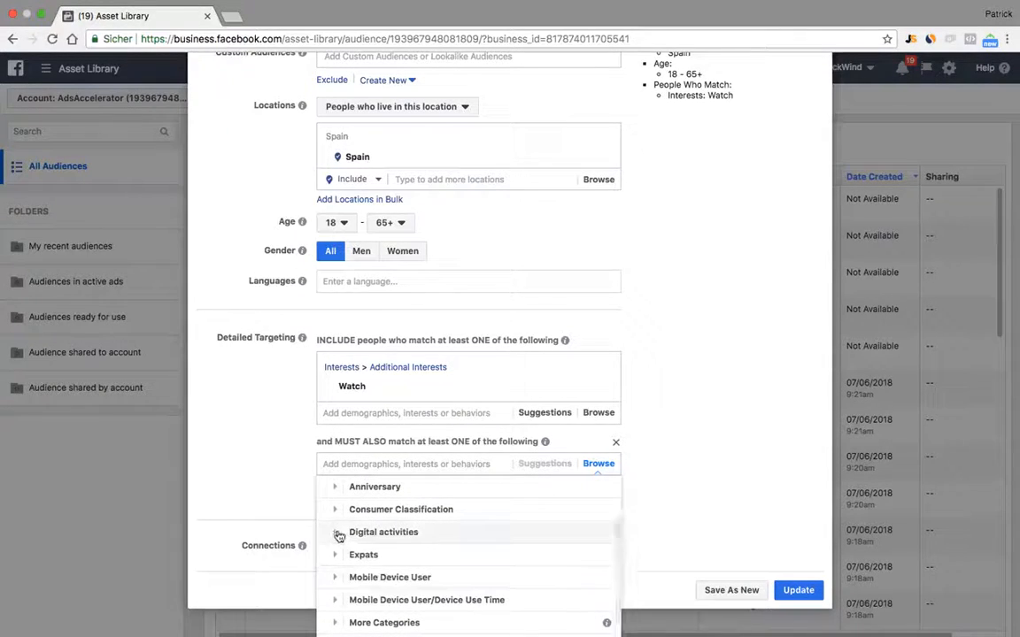
click(339, 536)
scroll(421, 521, down, 3)
scroll(422, 524, up, 2)
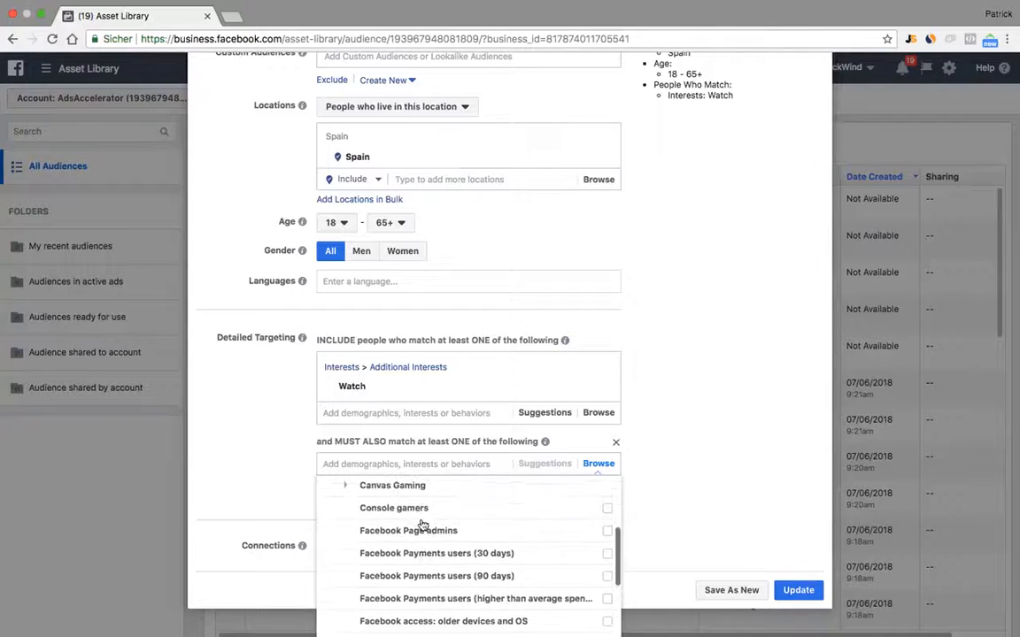
mouse_move(427, 530)
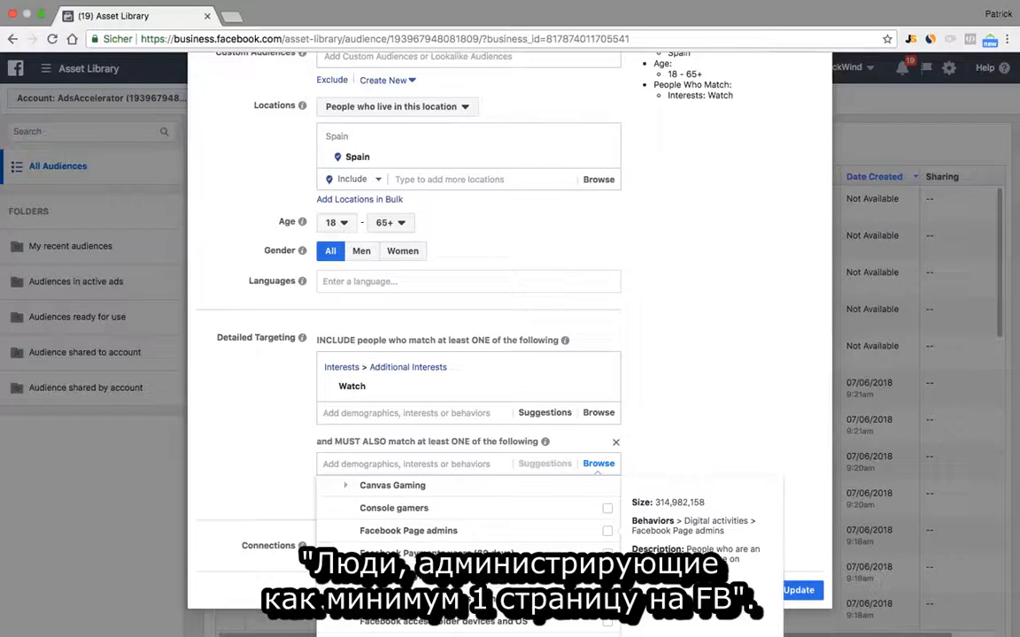
click(607, 530)
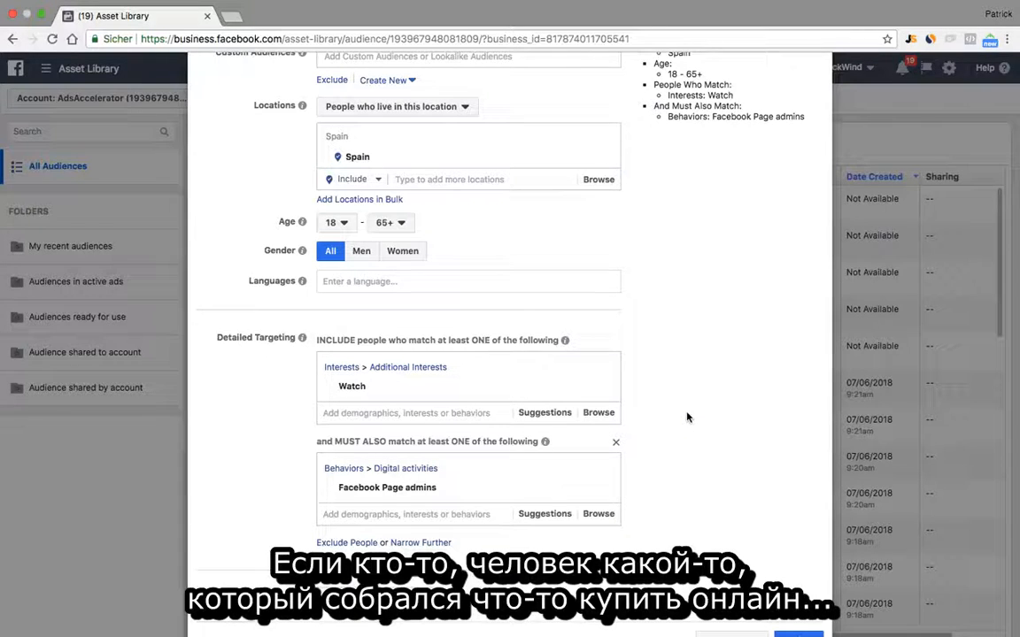
Check the potential reach and rename the audience as "ES - Watch - FB Page Admins (1.1M)".
scroll(687, 417, up, 3)
double_click(708, 117)
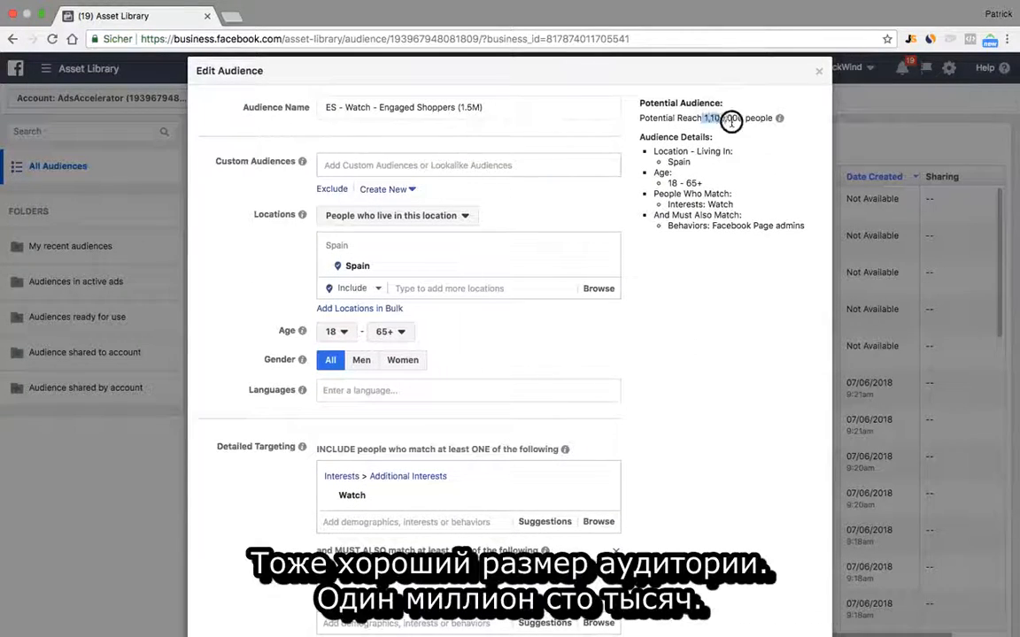
click(472, 106)
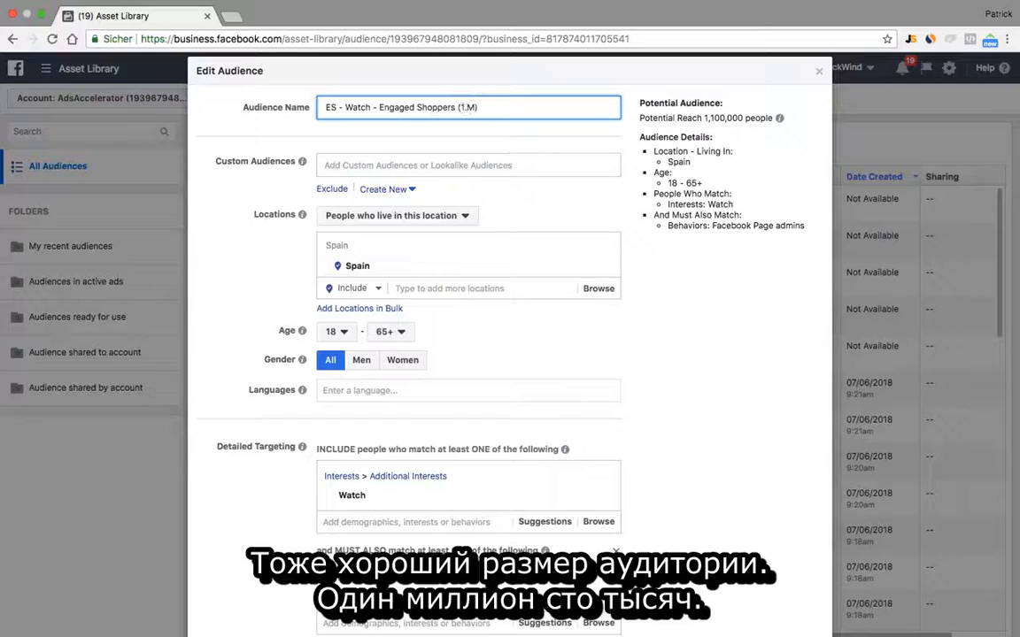
drag(379, 107, 453, 107)
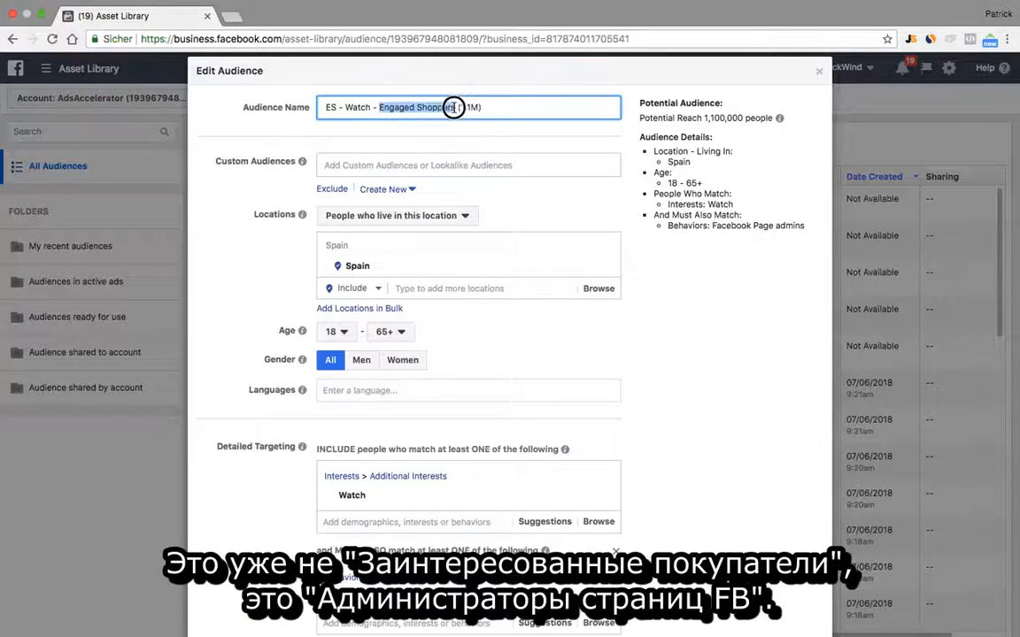
text(FB Page A)
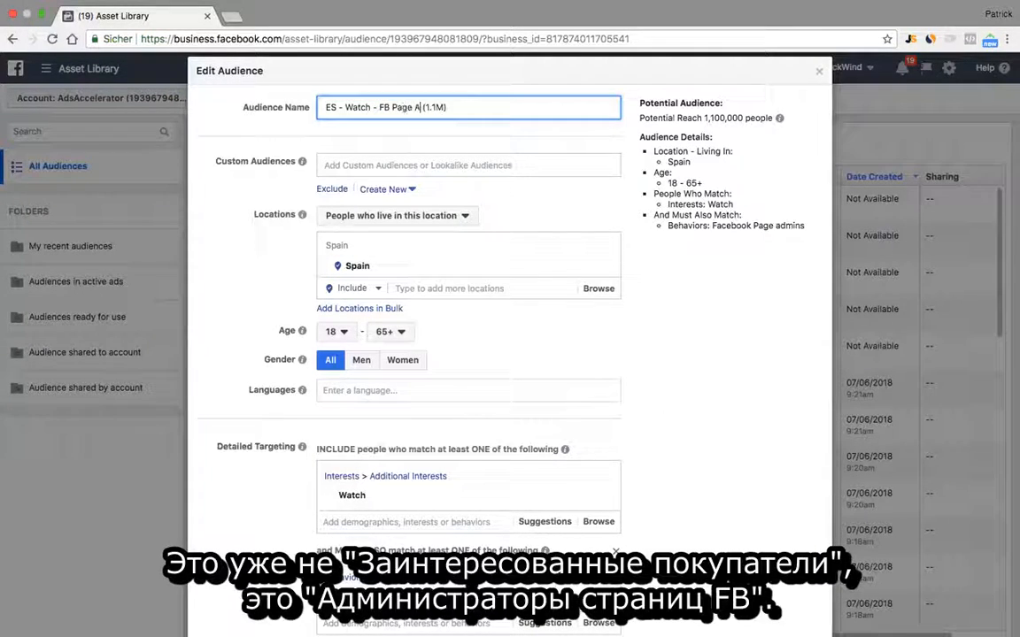
text(dem)
text(ins)
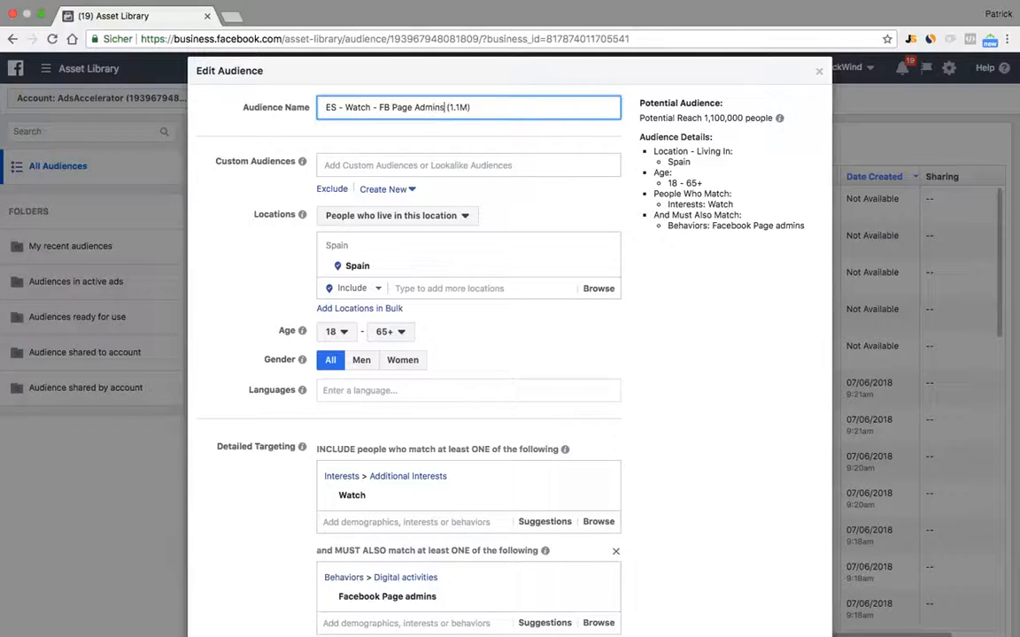
Save the edited audience as a new one named "ES - Watch - FB Page Admins (1.1M)" without the copy suffix, and deselect the Engaged Shoppers audience.
scroll(718, 347, down, 4)
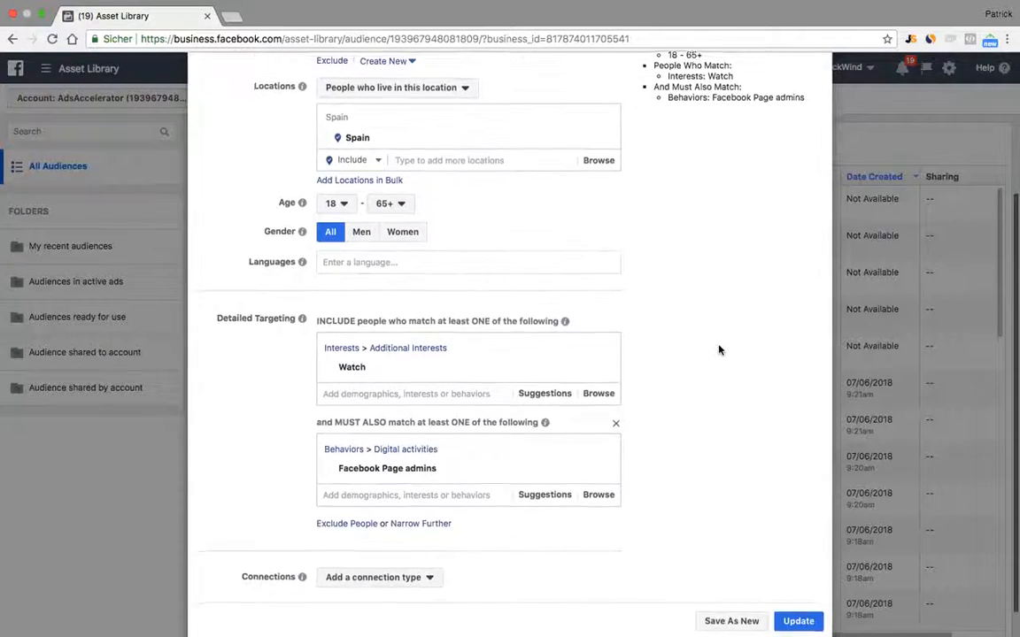
click(733, 589)
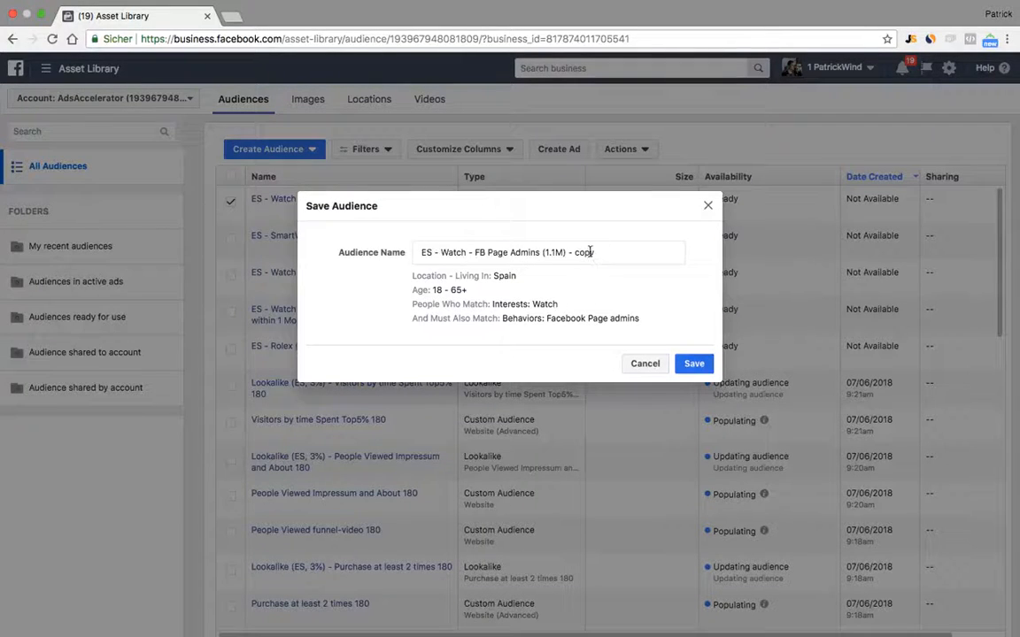
click(589, 253)
key(BackSpace)
key(BackSpace)
key(BackSpace)
key(BackSpace)
key(BackSpace)
key(BackSpace)
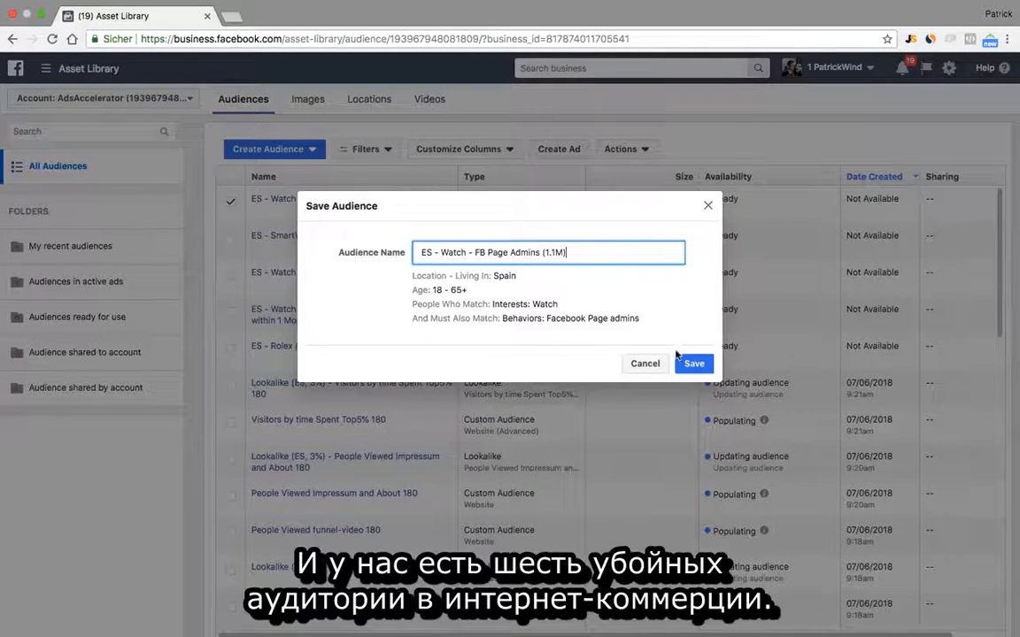
click(684, 362)
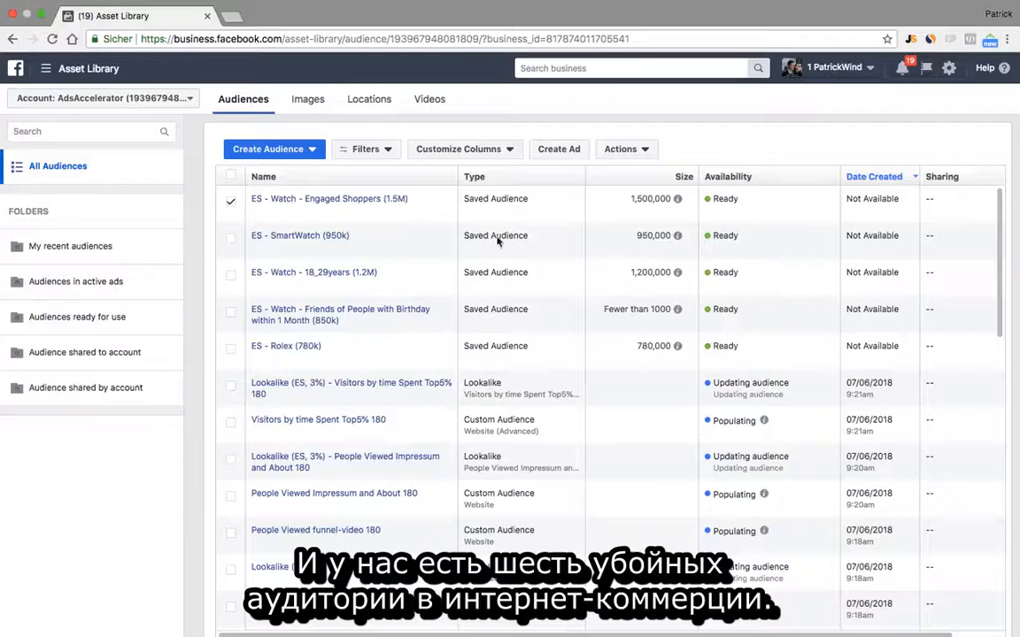
click(230, 202)
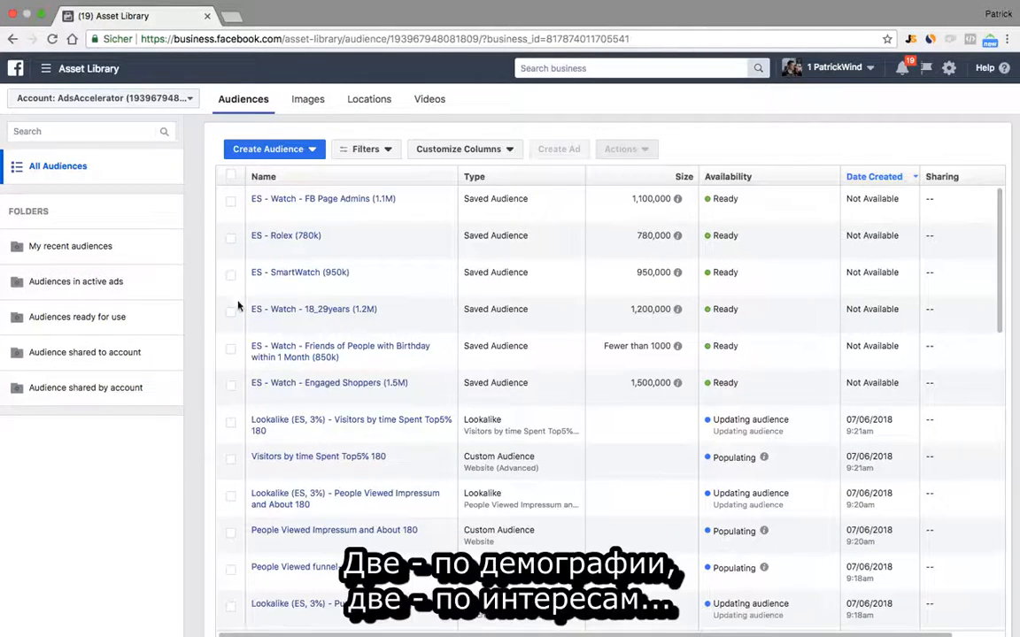
click(230, 351)
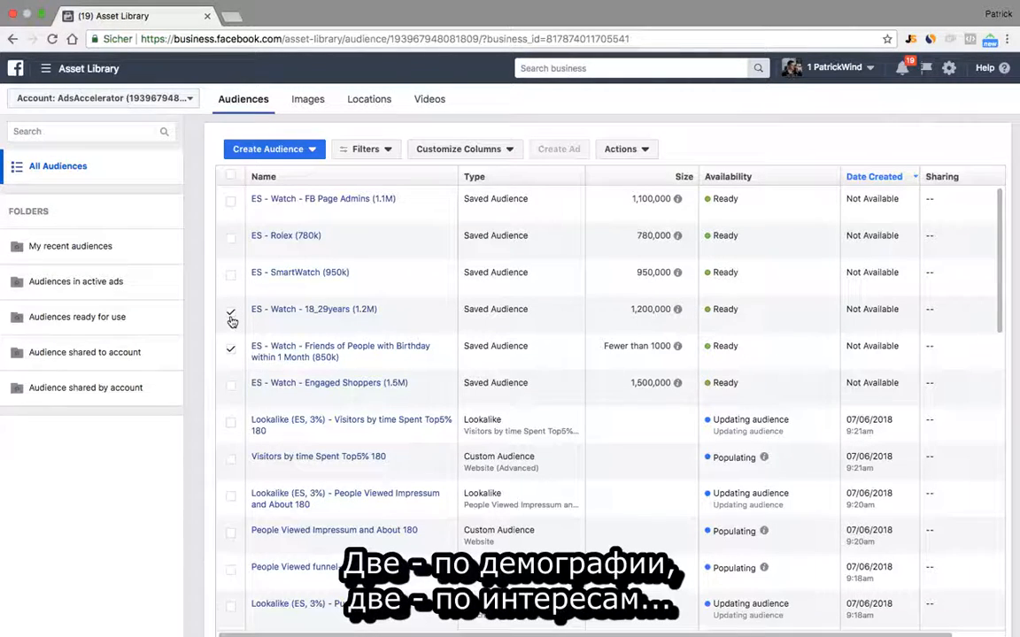
click(231, 352)
click(229, 274)
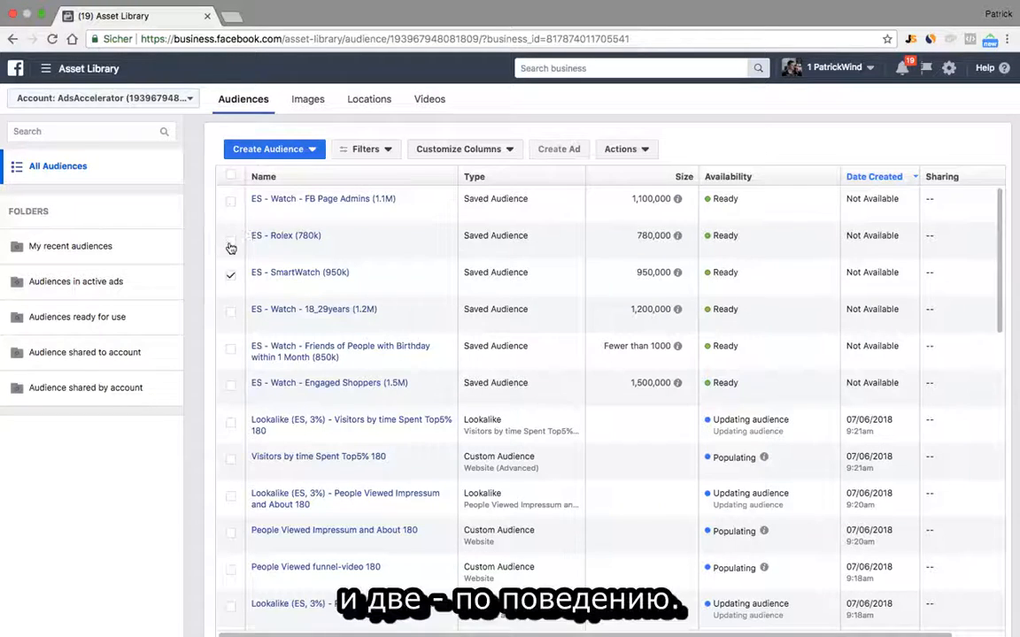
click(229, 274)
click(230, 383)
click(230, 201)
click(230, 387)
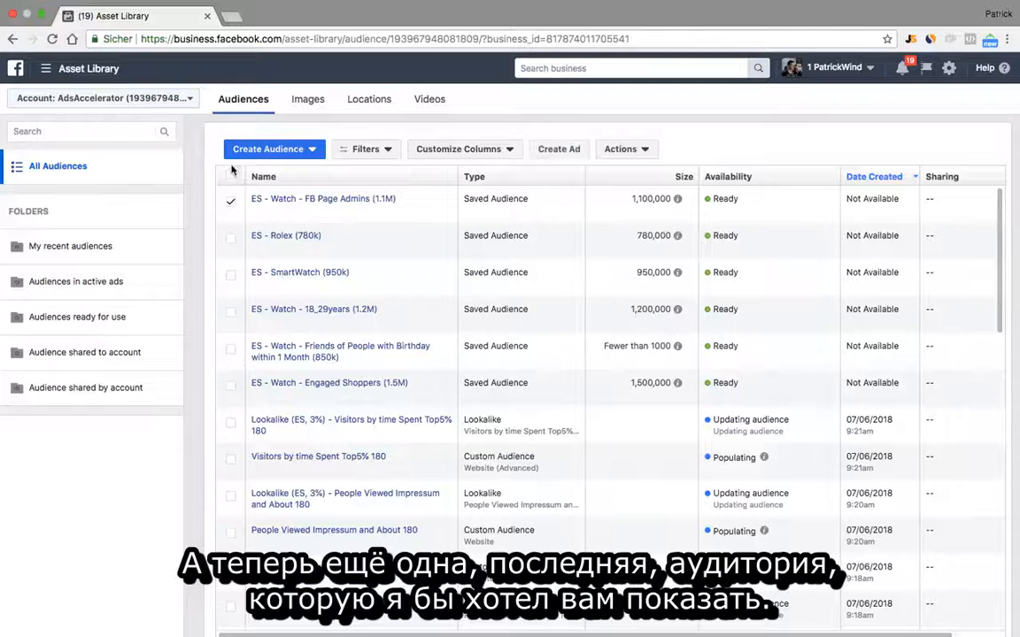
click(230, 201)
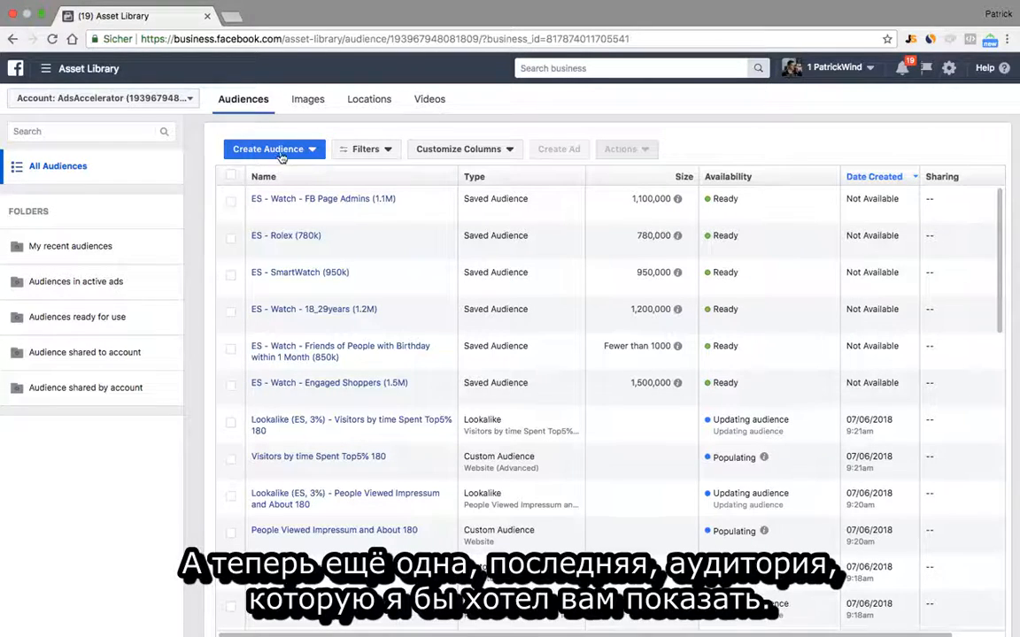
Start creating a new saved audience and look at the available detailed targeting categories without picking any.
click(283, 153)
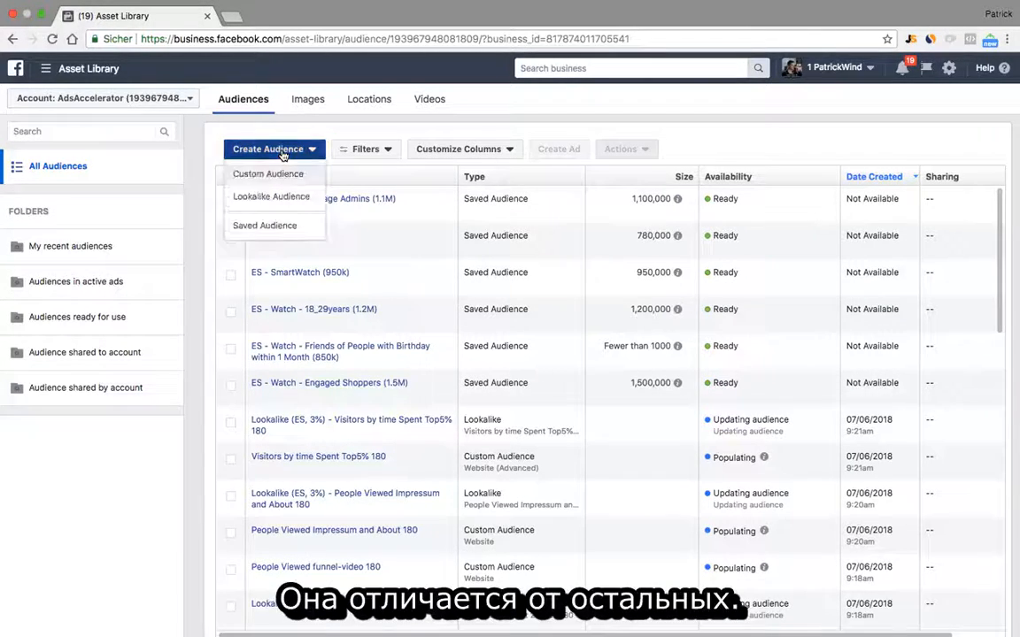
click(268, 228)
scroll(494, 359, down, 3)
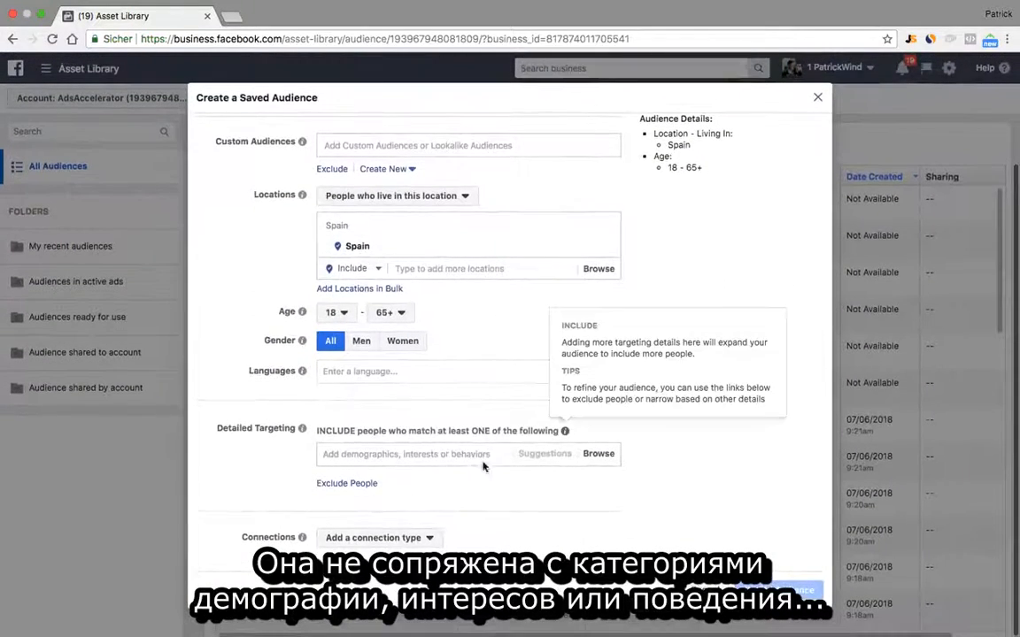
click(600, 444)
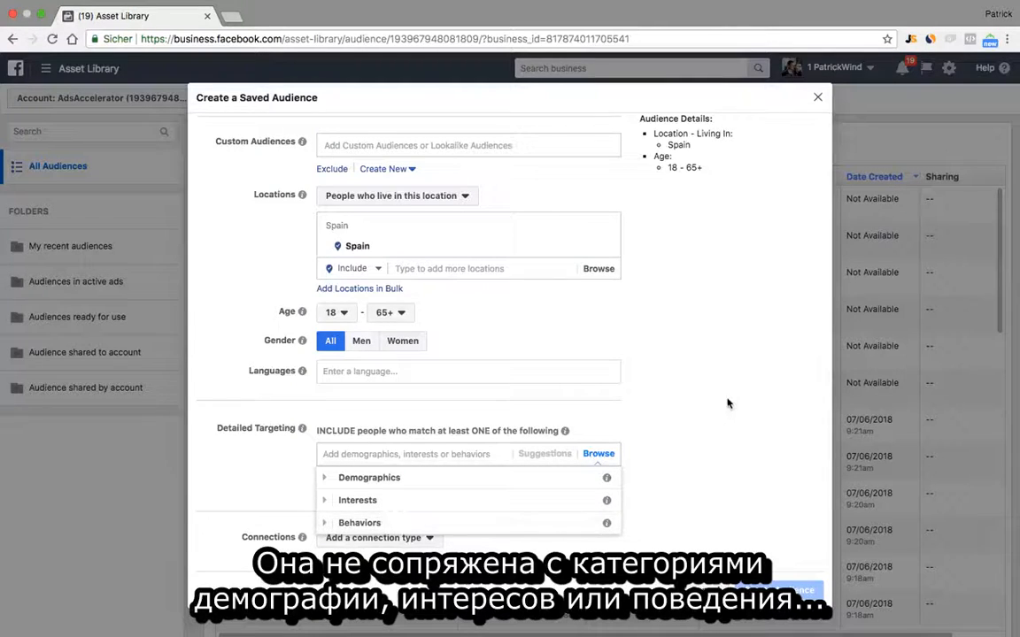
click(655, 363)
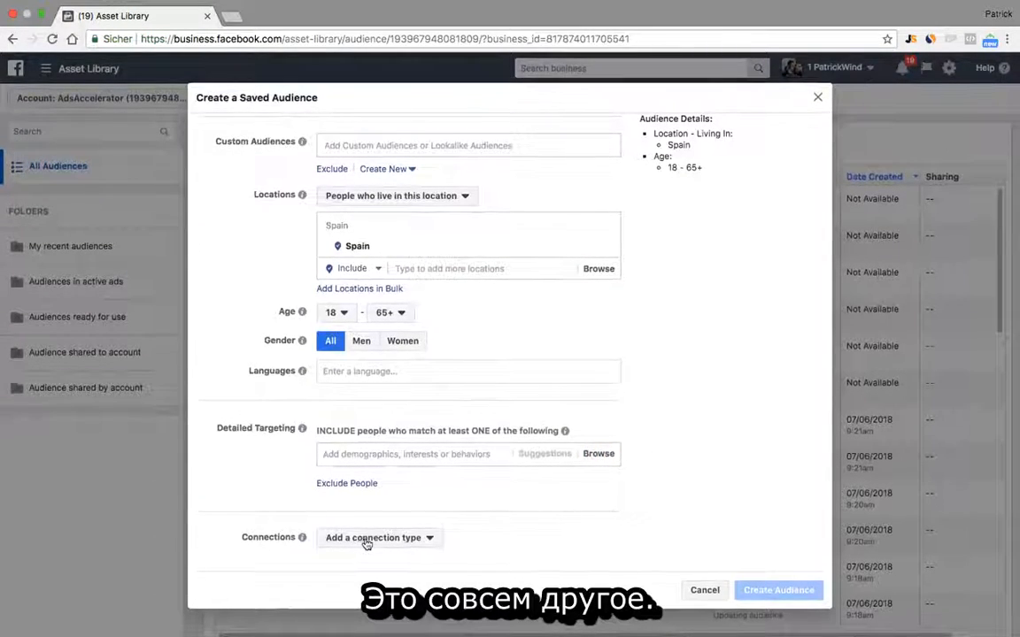
Read the explanation of Connections and add the Facebook Pages connection type "Friends of people who like your Page".
click(355, 537)
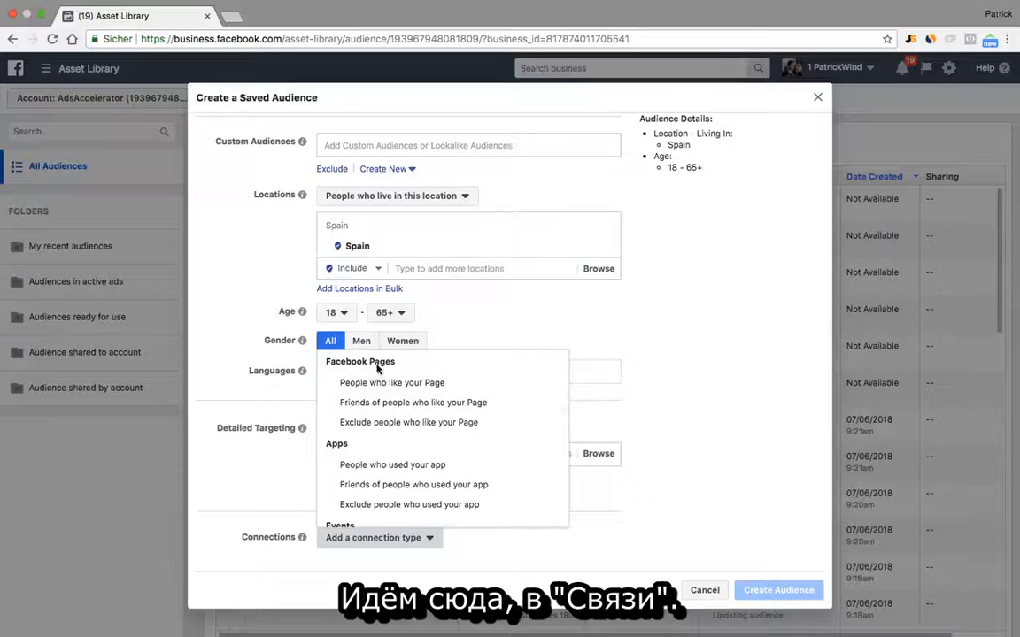
click(645, 362)
mouse_move(302, 537)
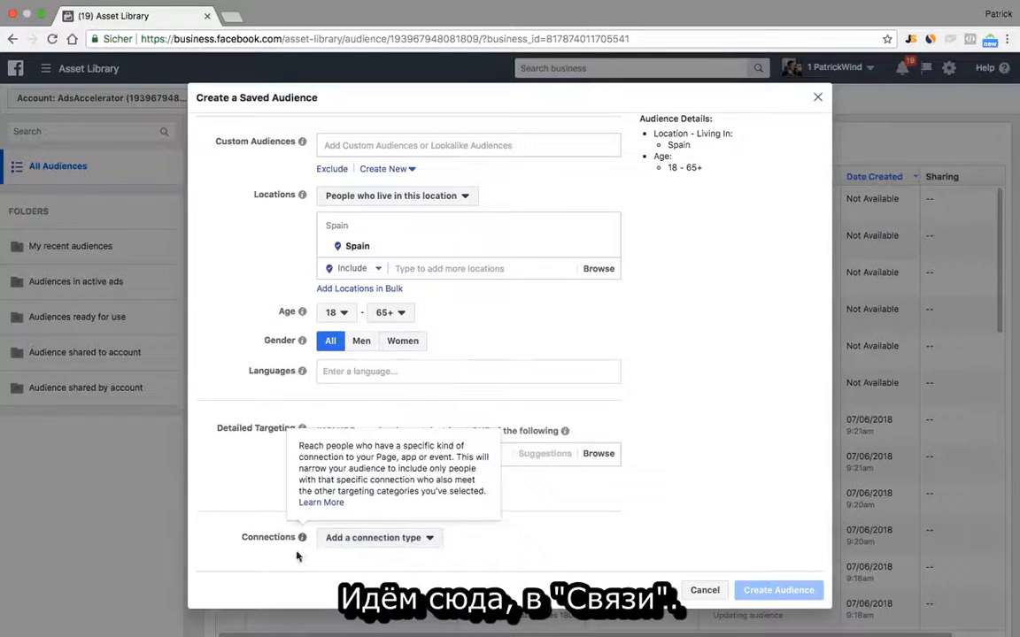
click(369, 540)
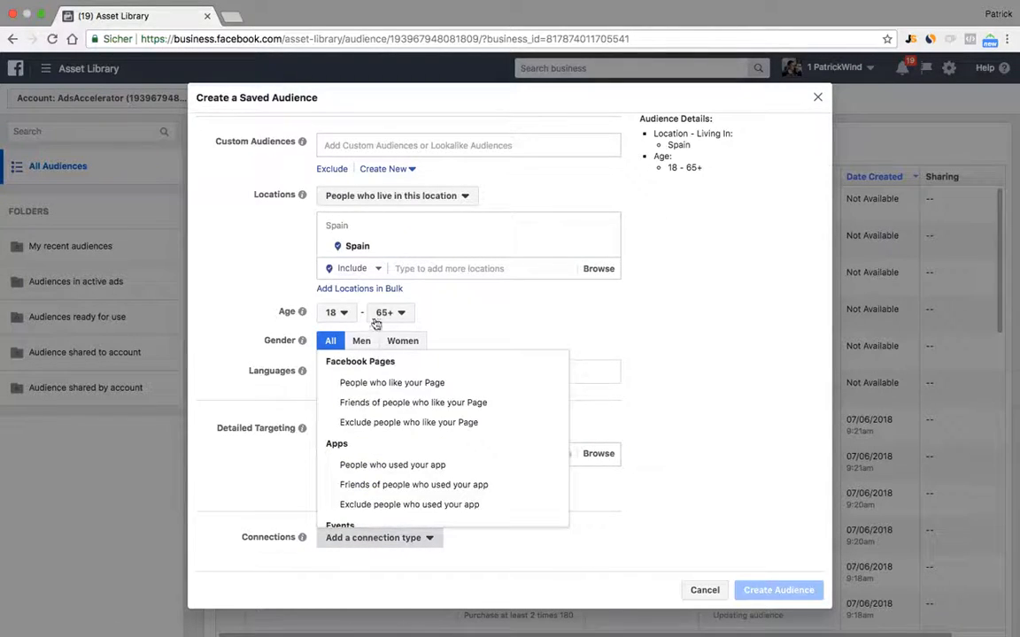
click(409, 403)
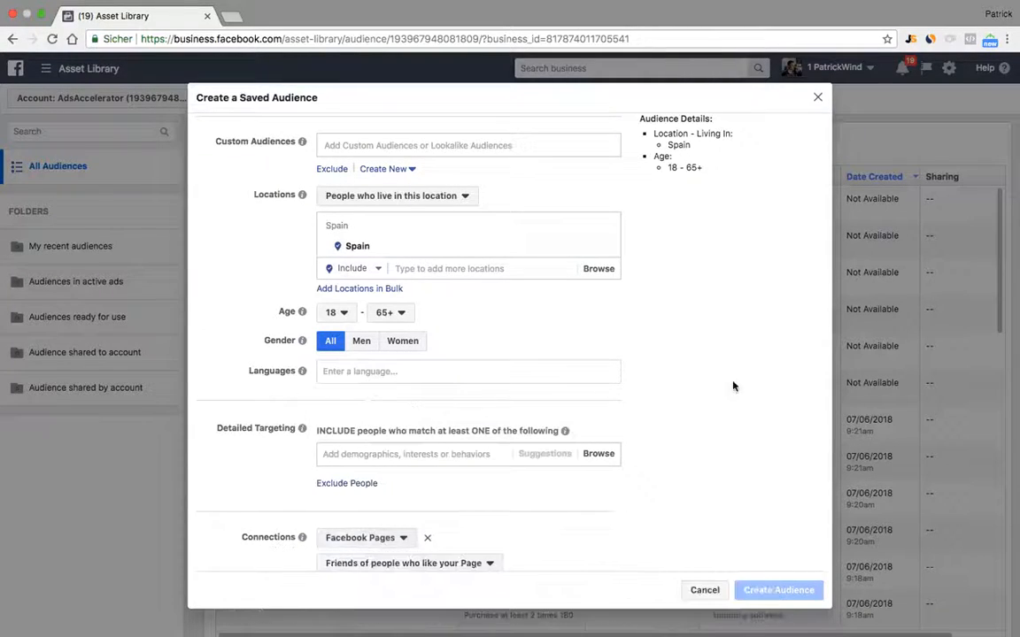
Find the advertiser's own Page by name and add it to the friends-of-fans connection.
scroll(733, 387, down, 1)
click(425, 537)
text(patr)
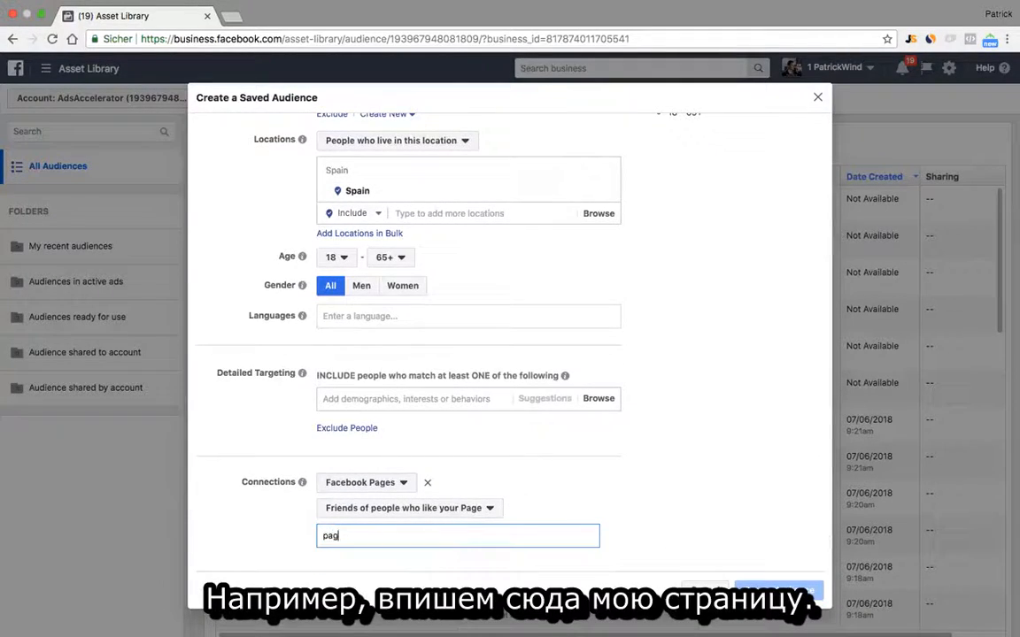
text(i)
click(405, 559)
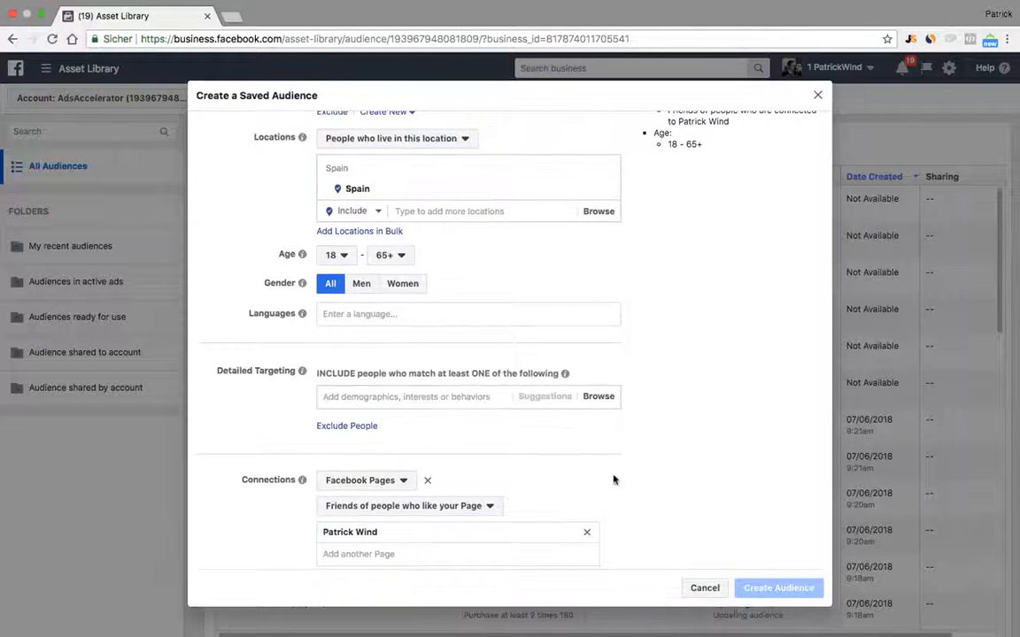
Check the potential reach of the new friends-of-fans audience in Spain against its connection settings.
scroll(740, 405, up, 3)
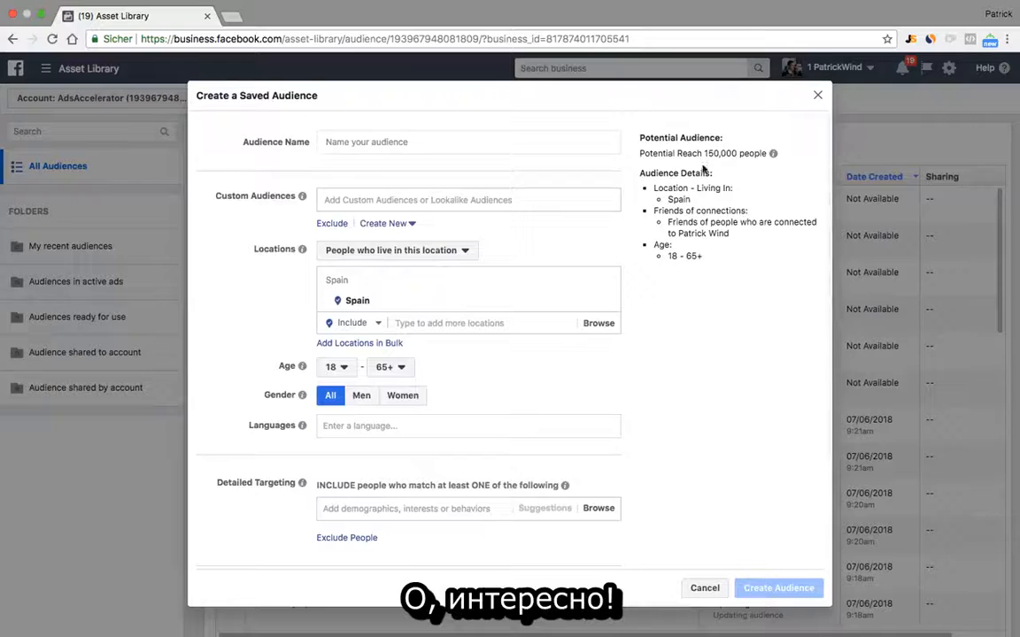
drag(704, 153, 751, 153)
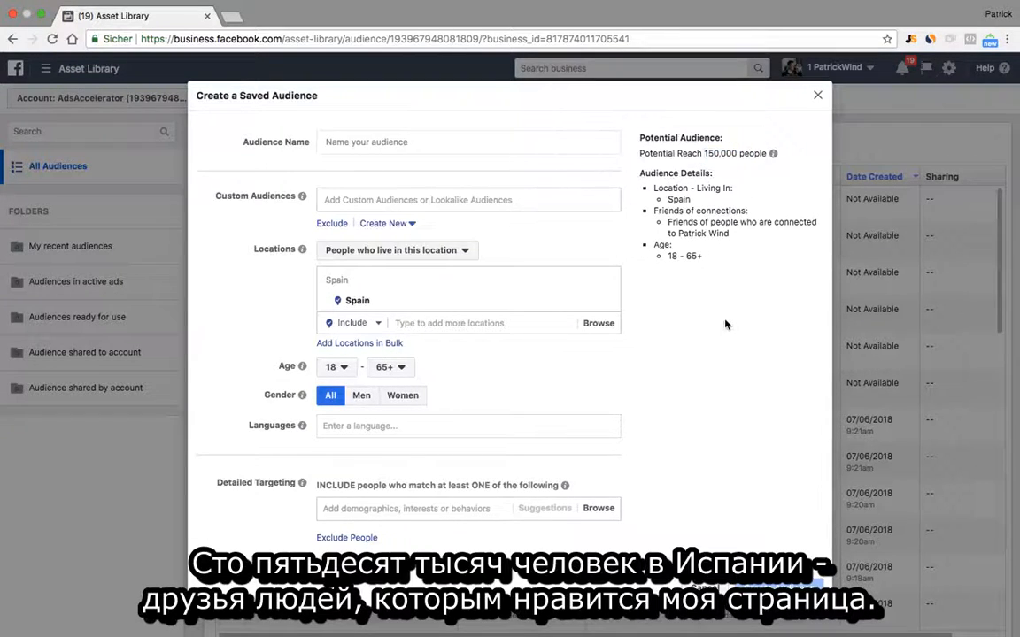
scroll(724, 323, down, 3)
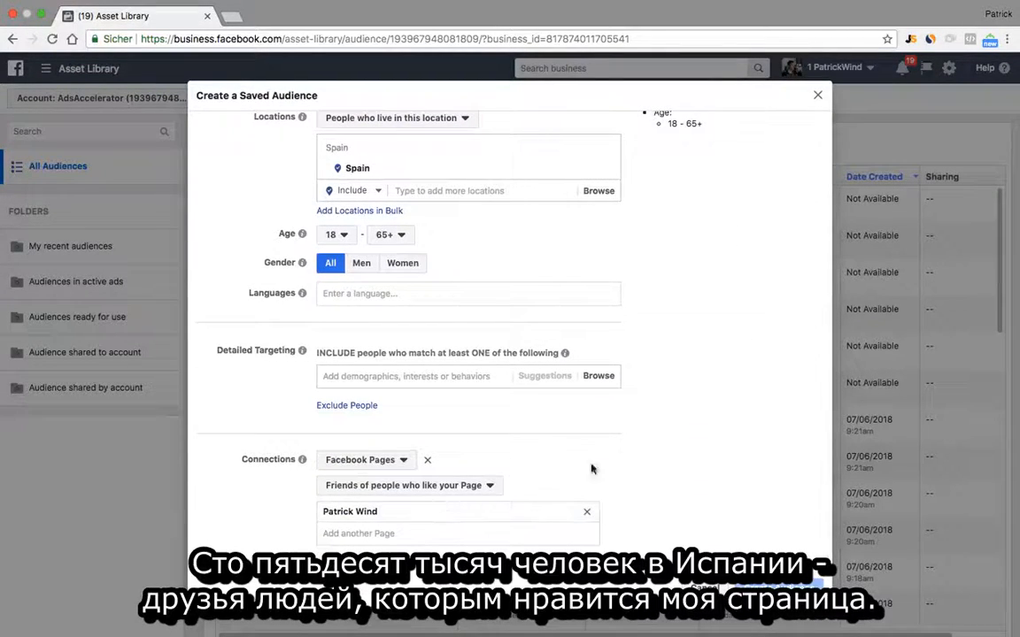
scroll(739, 123, up, 3)
drag(705, 154, 766, 154)
click(706, 154)
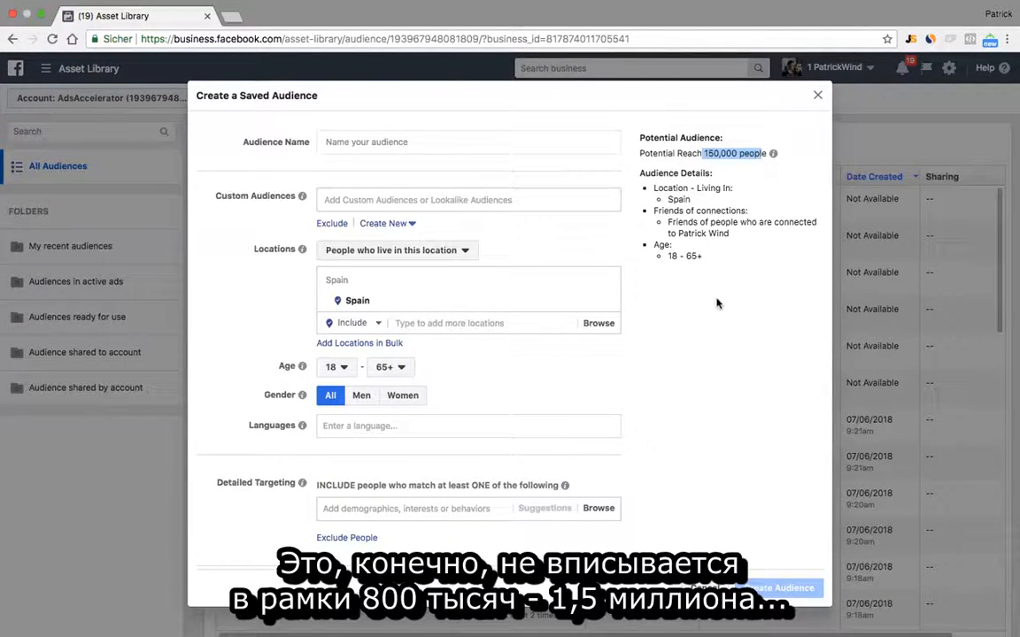
Review the friends-of-fans audience's estimated reach alongside its location, age, gender and connection criteria.
click(708, 139)
double_click(705, 154)
click(735, 257)
scroll(736, 265, down, 3)
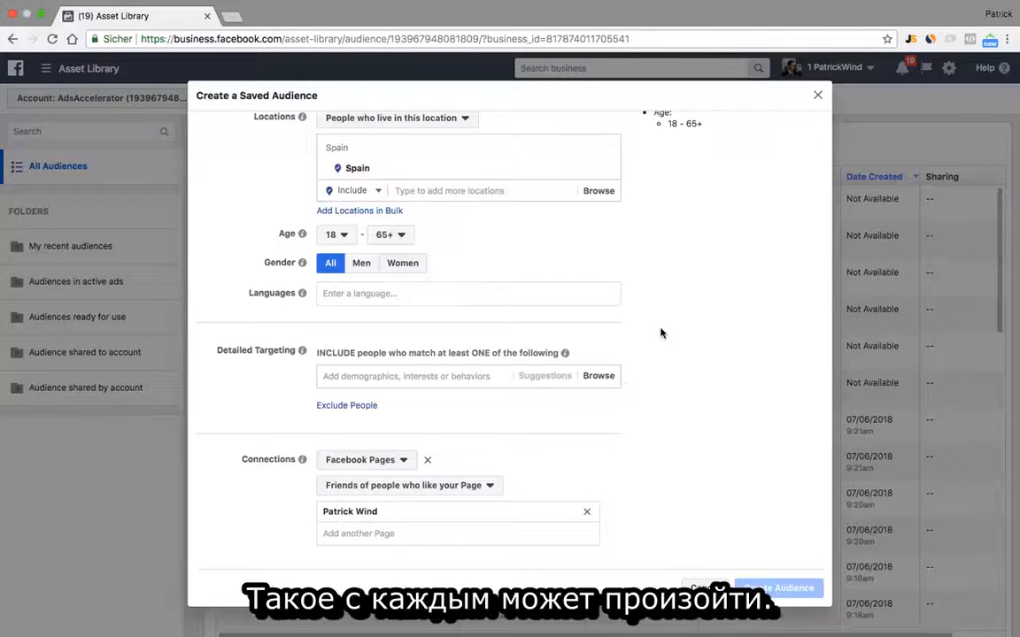
scroll(681, 332, up, 3)
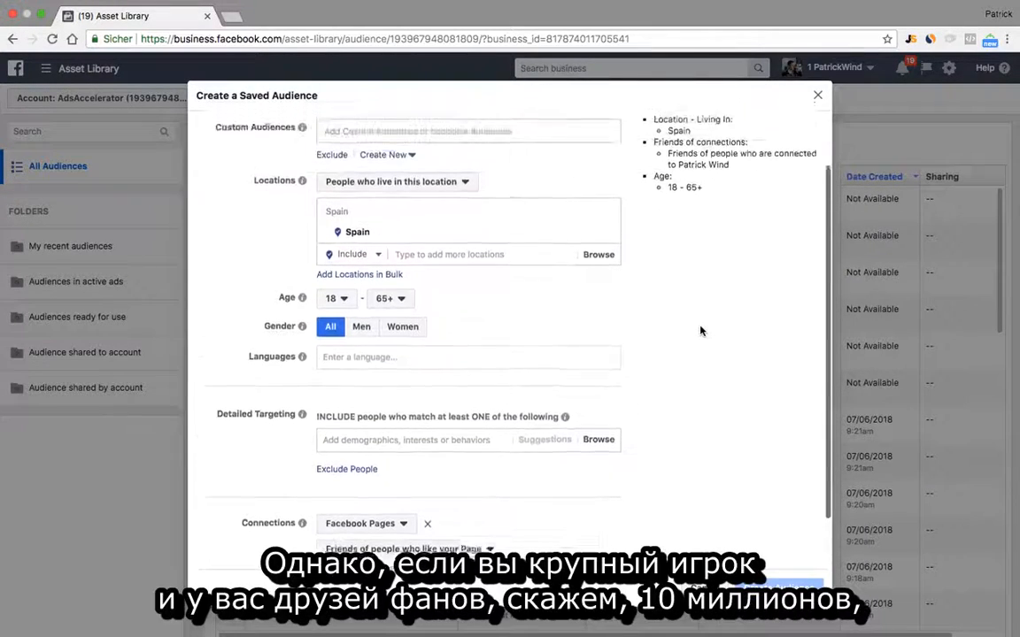
scroll(700, 331, up, 2)
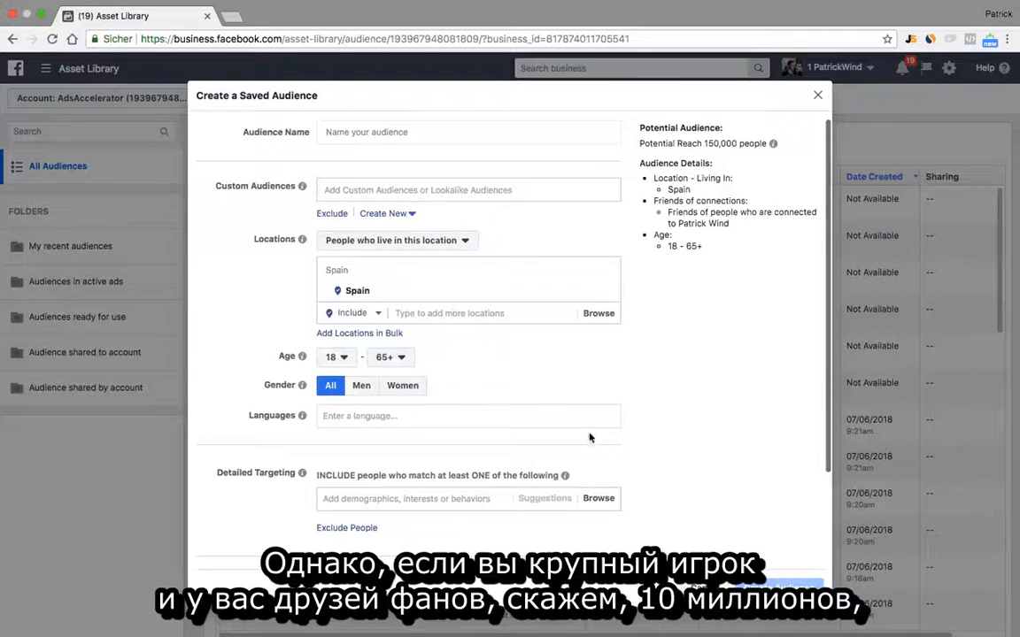
scroll(671, 366, up, 1)
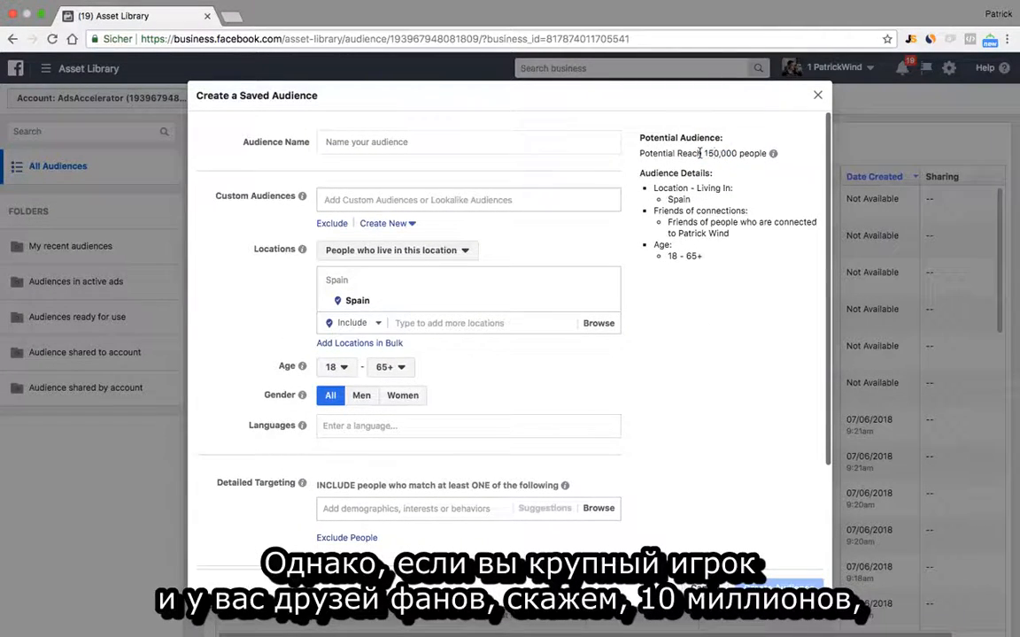
drag(700, 153, 737, 154)
Compare the potential reach for men only and women only, and set the gender back to All.
scroll(678, 316, down, 2)
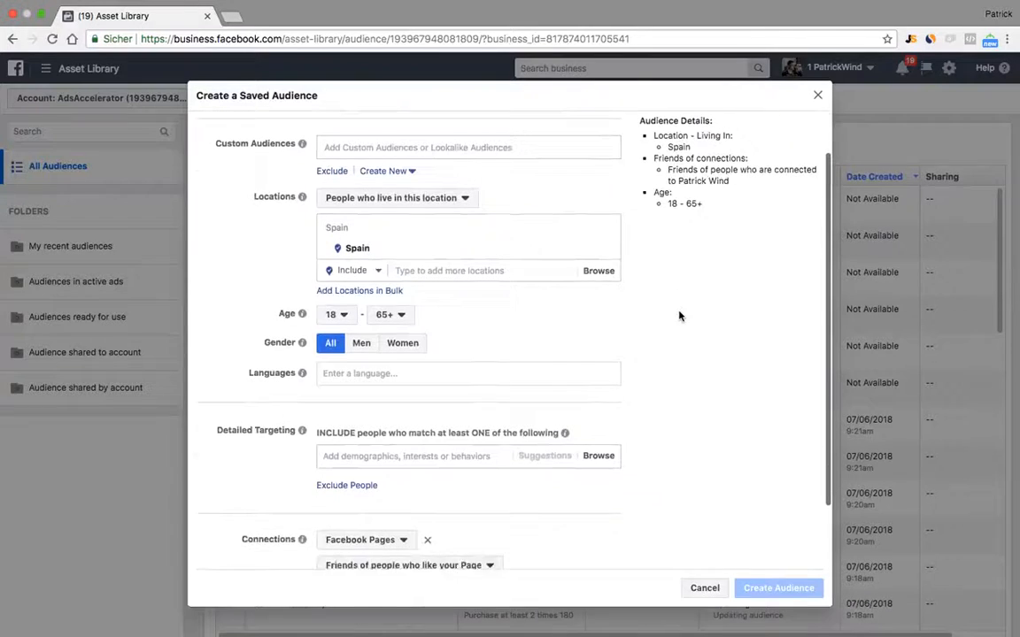
click(360, 344)
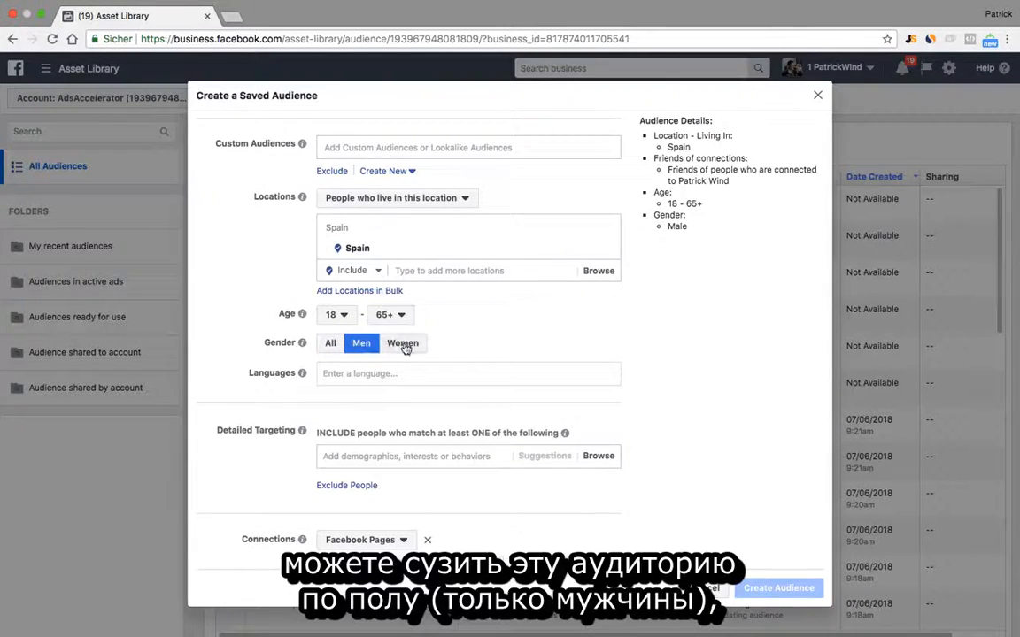
scroll(403, 350, up, 2)
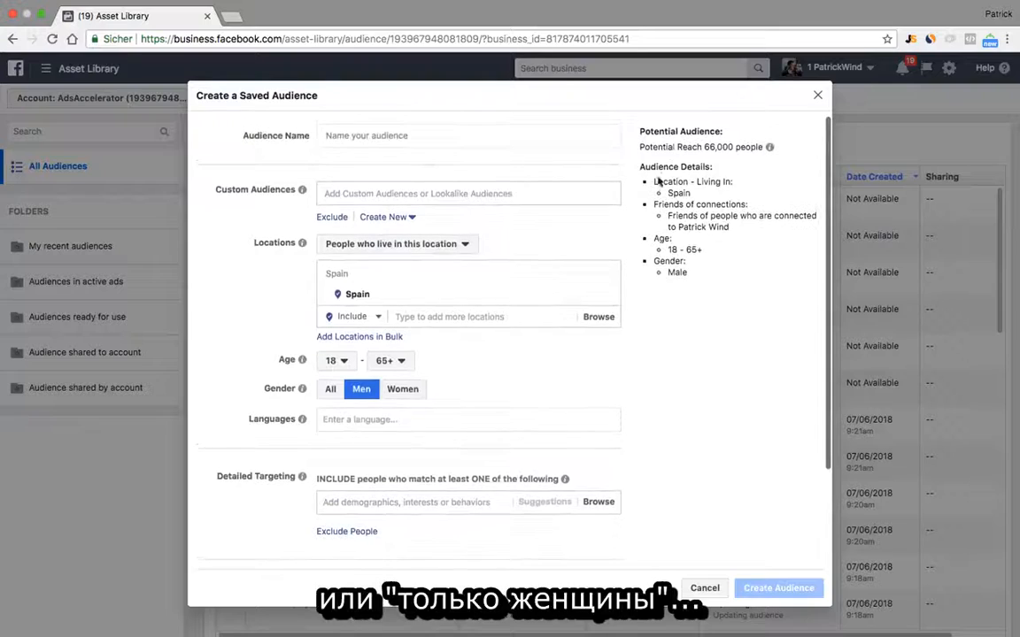
click(404, 395)
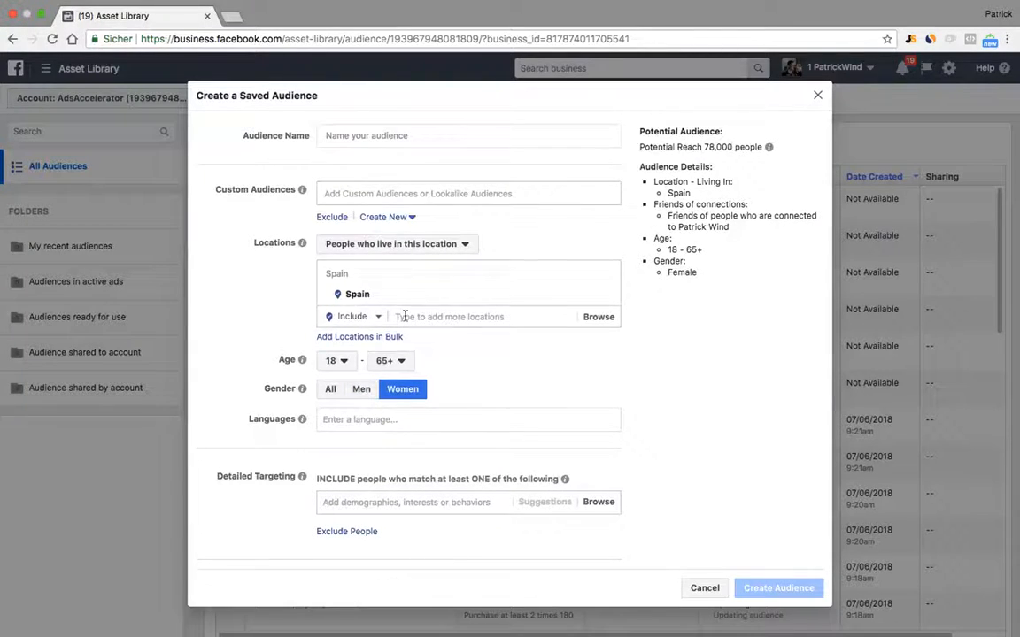
click(330, 389)
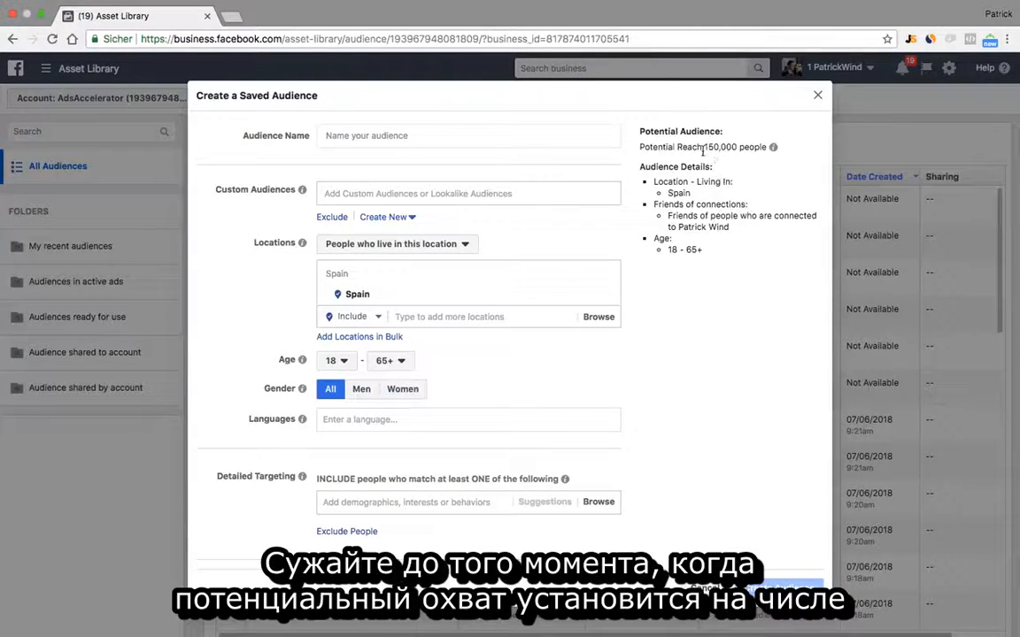
drag(704, 147, 740, 147)
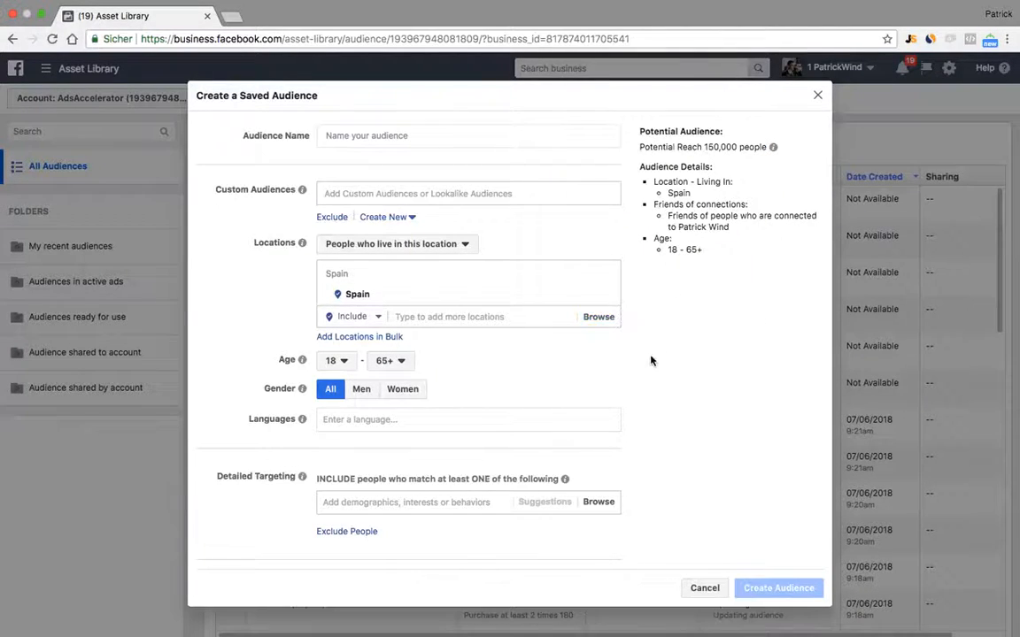
drag(704, 147, 733, 147)
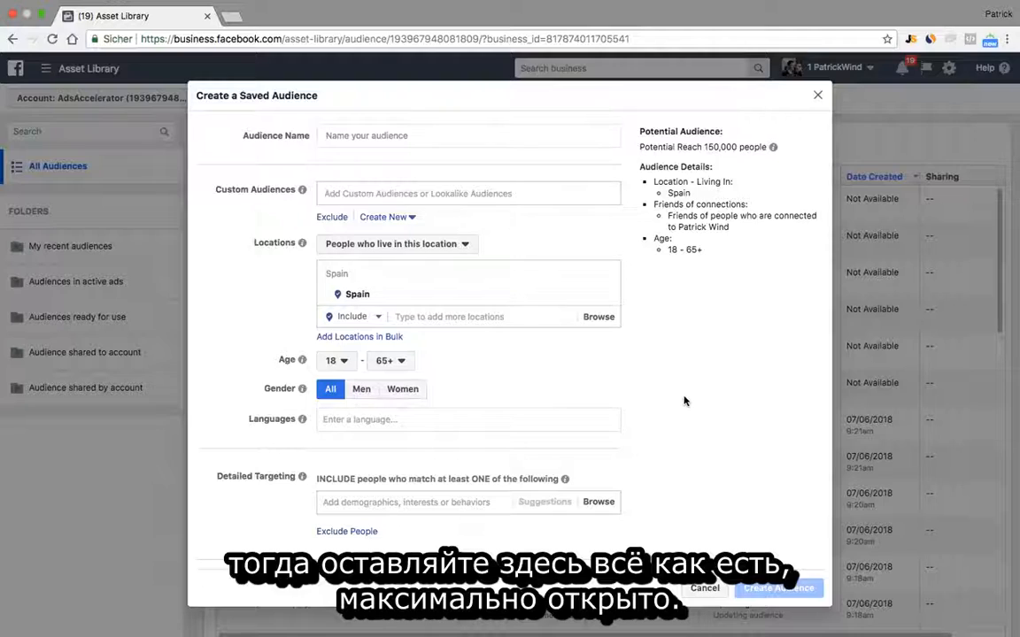
Name the audience "ES Friends of Fans (150k)" and create it.
scroll(683, 401, down, 3)
scroll(655, 405, up, 1)
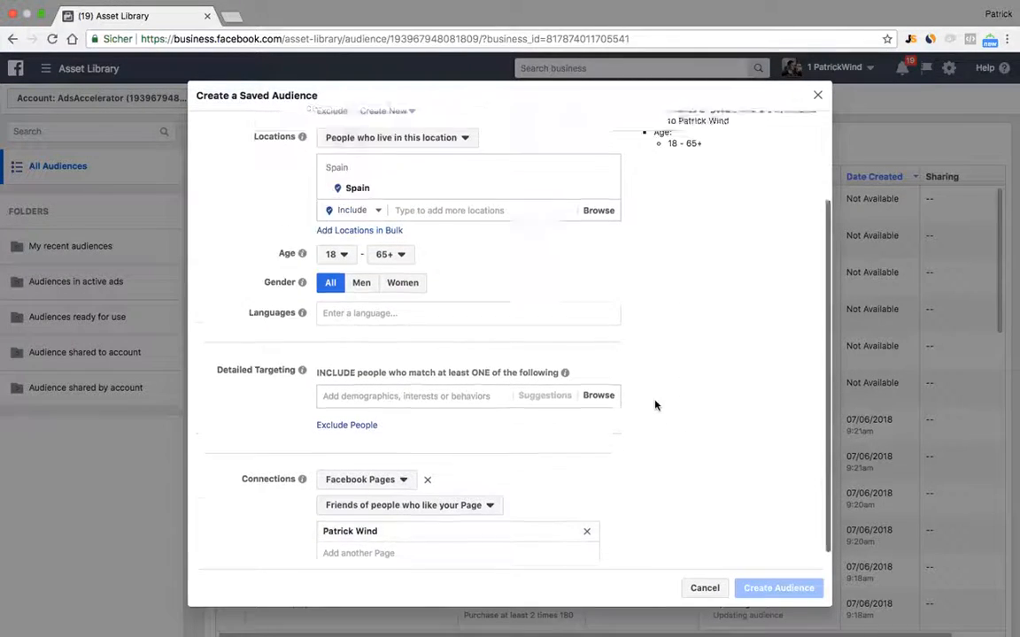
scroll(655, 405, up, 3)
click(364, 139)
text(ES Friends of Fans (150k)
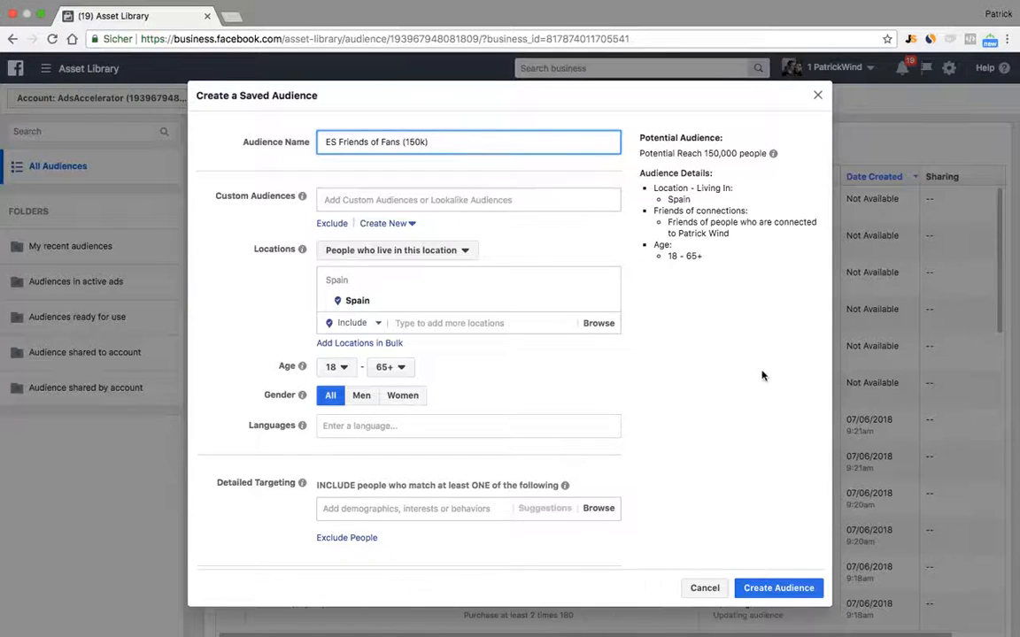
click(778, 588)
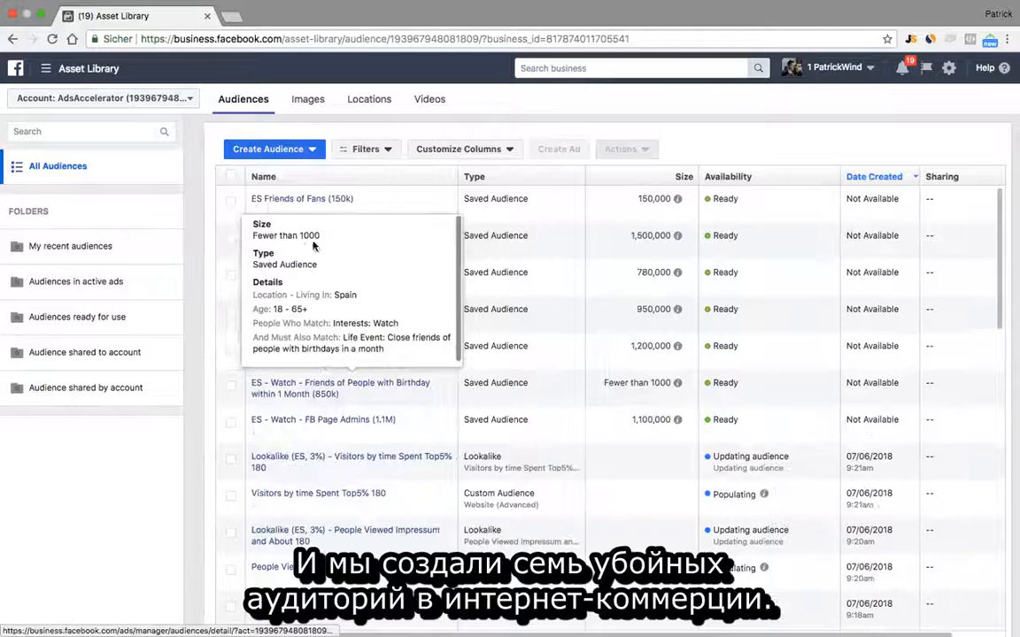
mouse_move(410, 198)
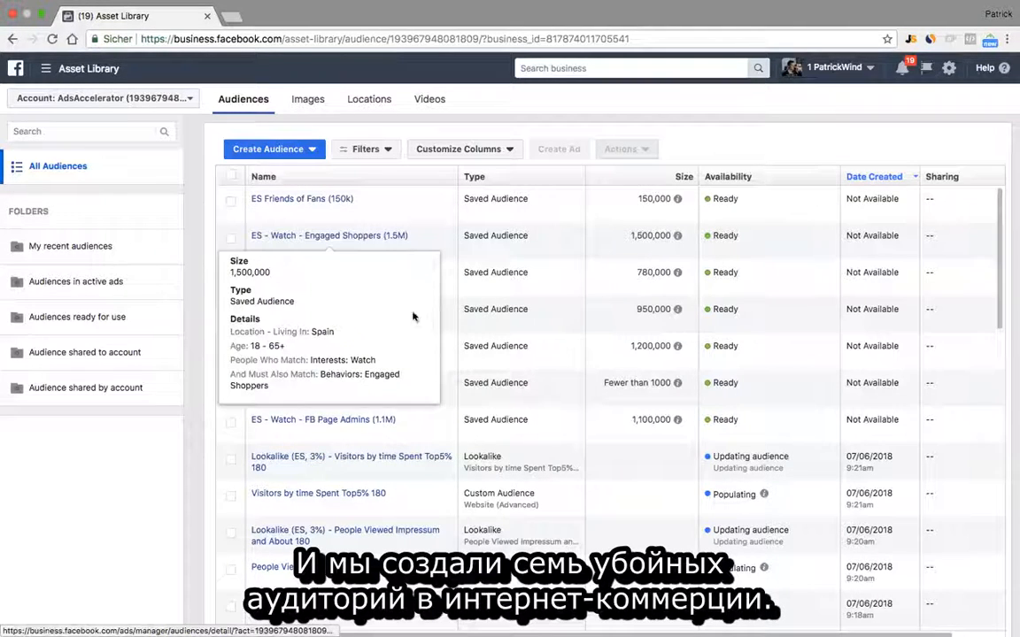